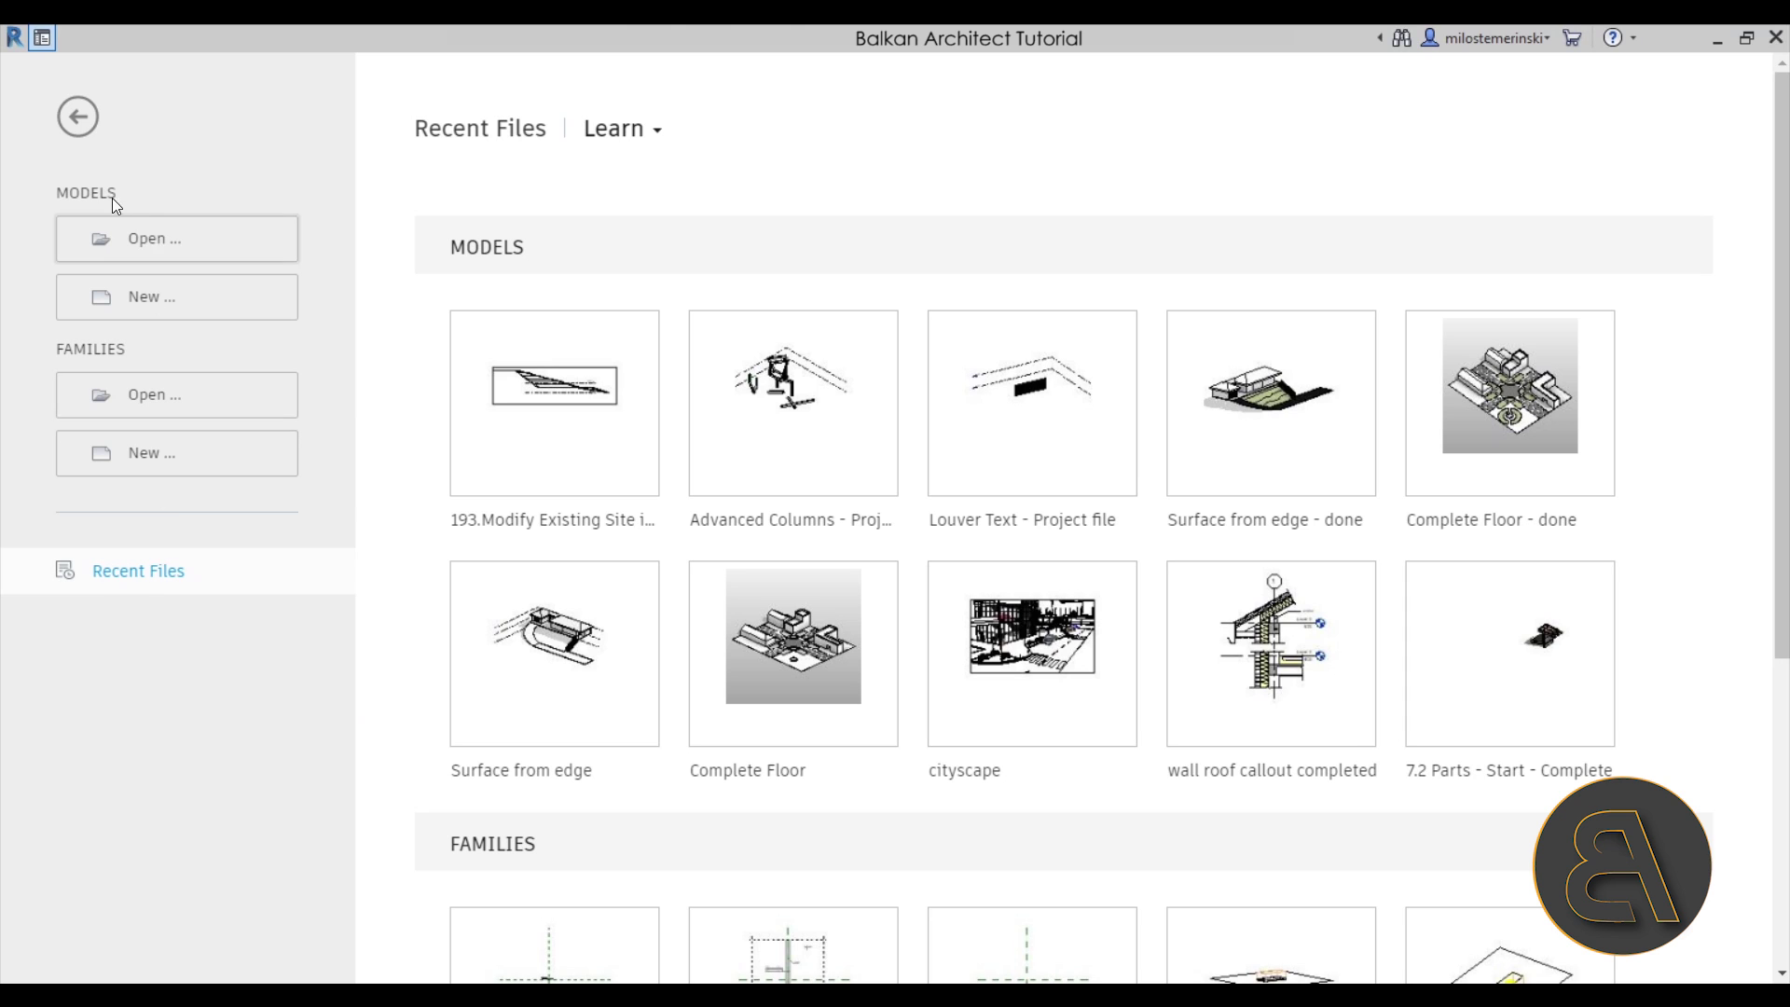
Step: Create a new project from the Custom Balkan Architect Template - Metric template
click(193, 306)
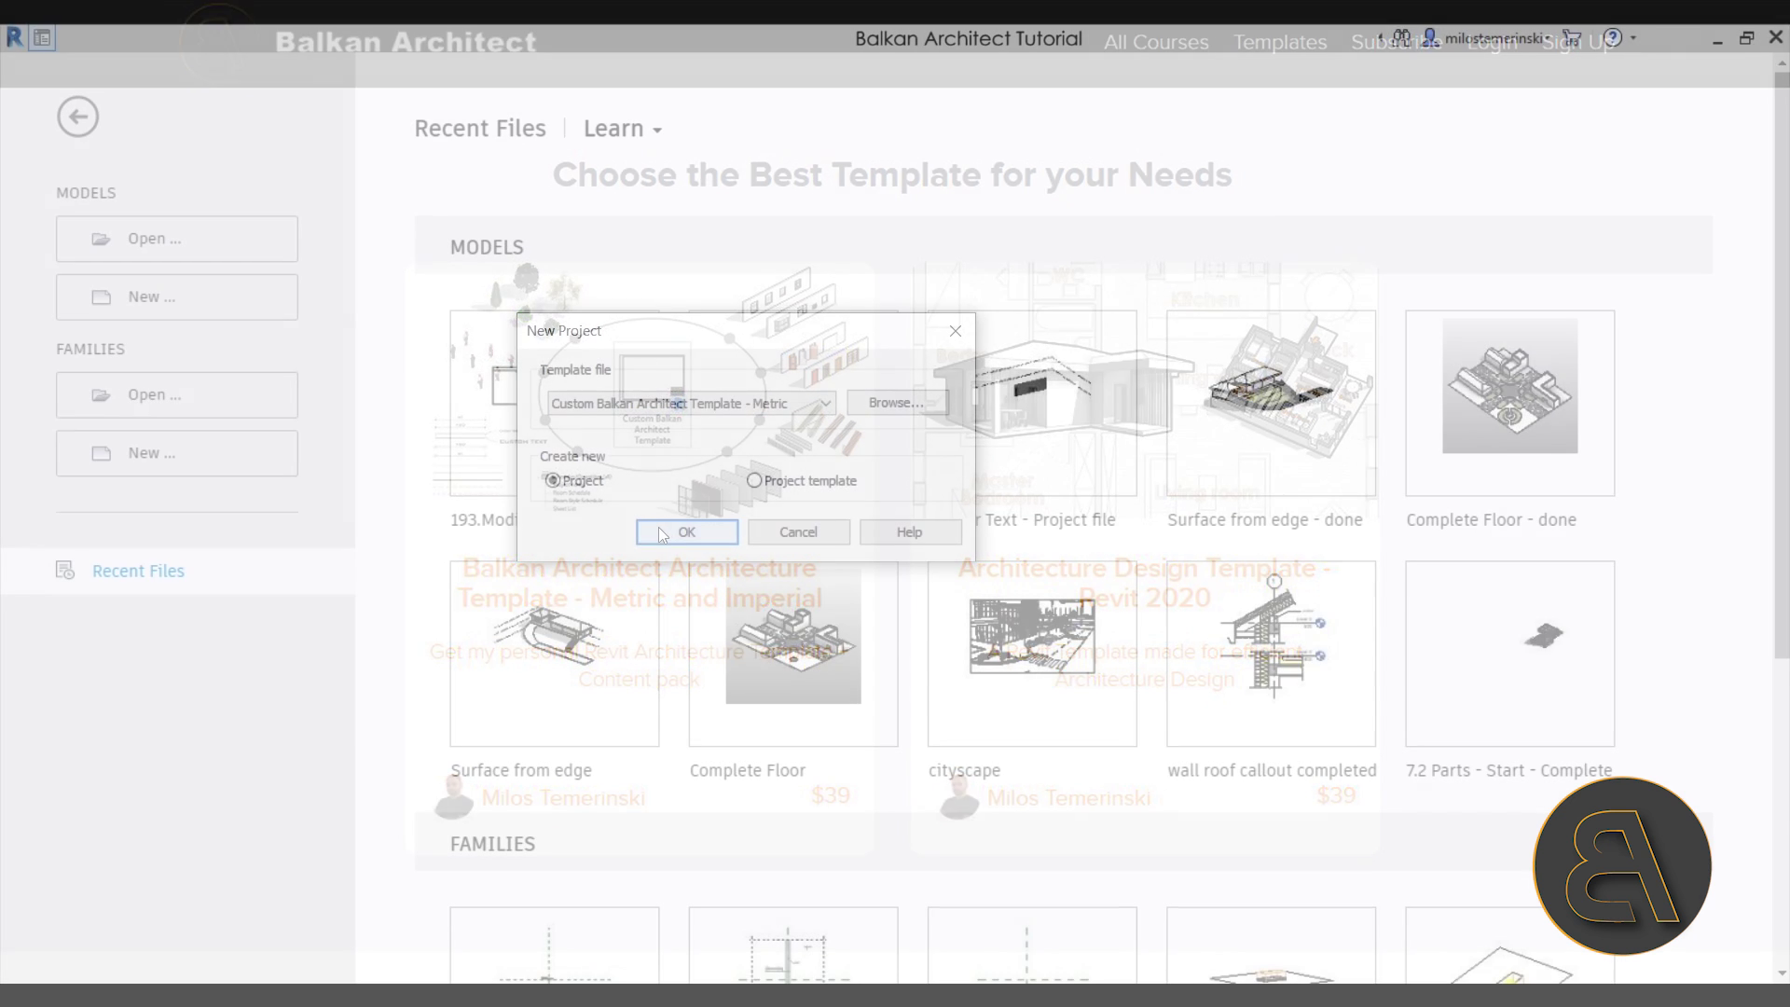
click(678, 529)
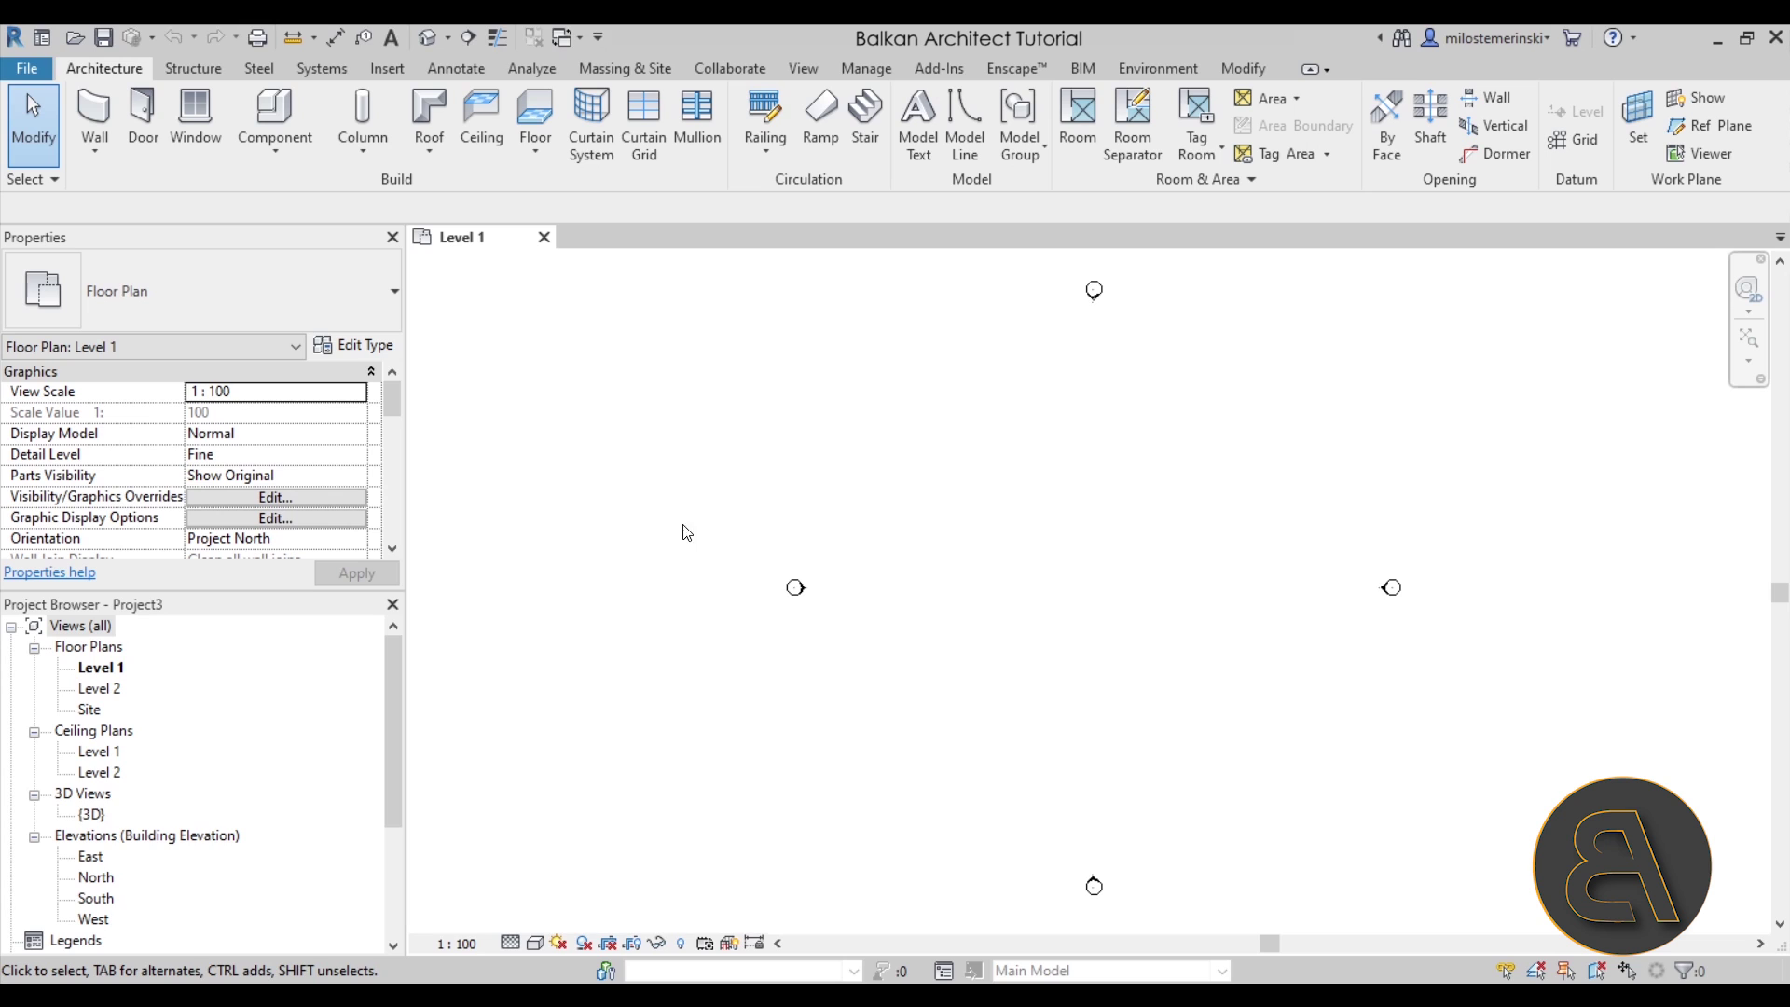
middle_drag(1075, 583, 883, 595)
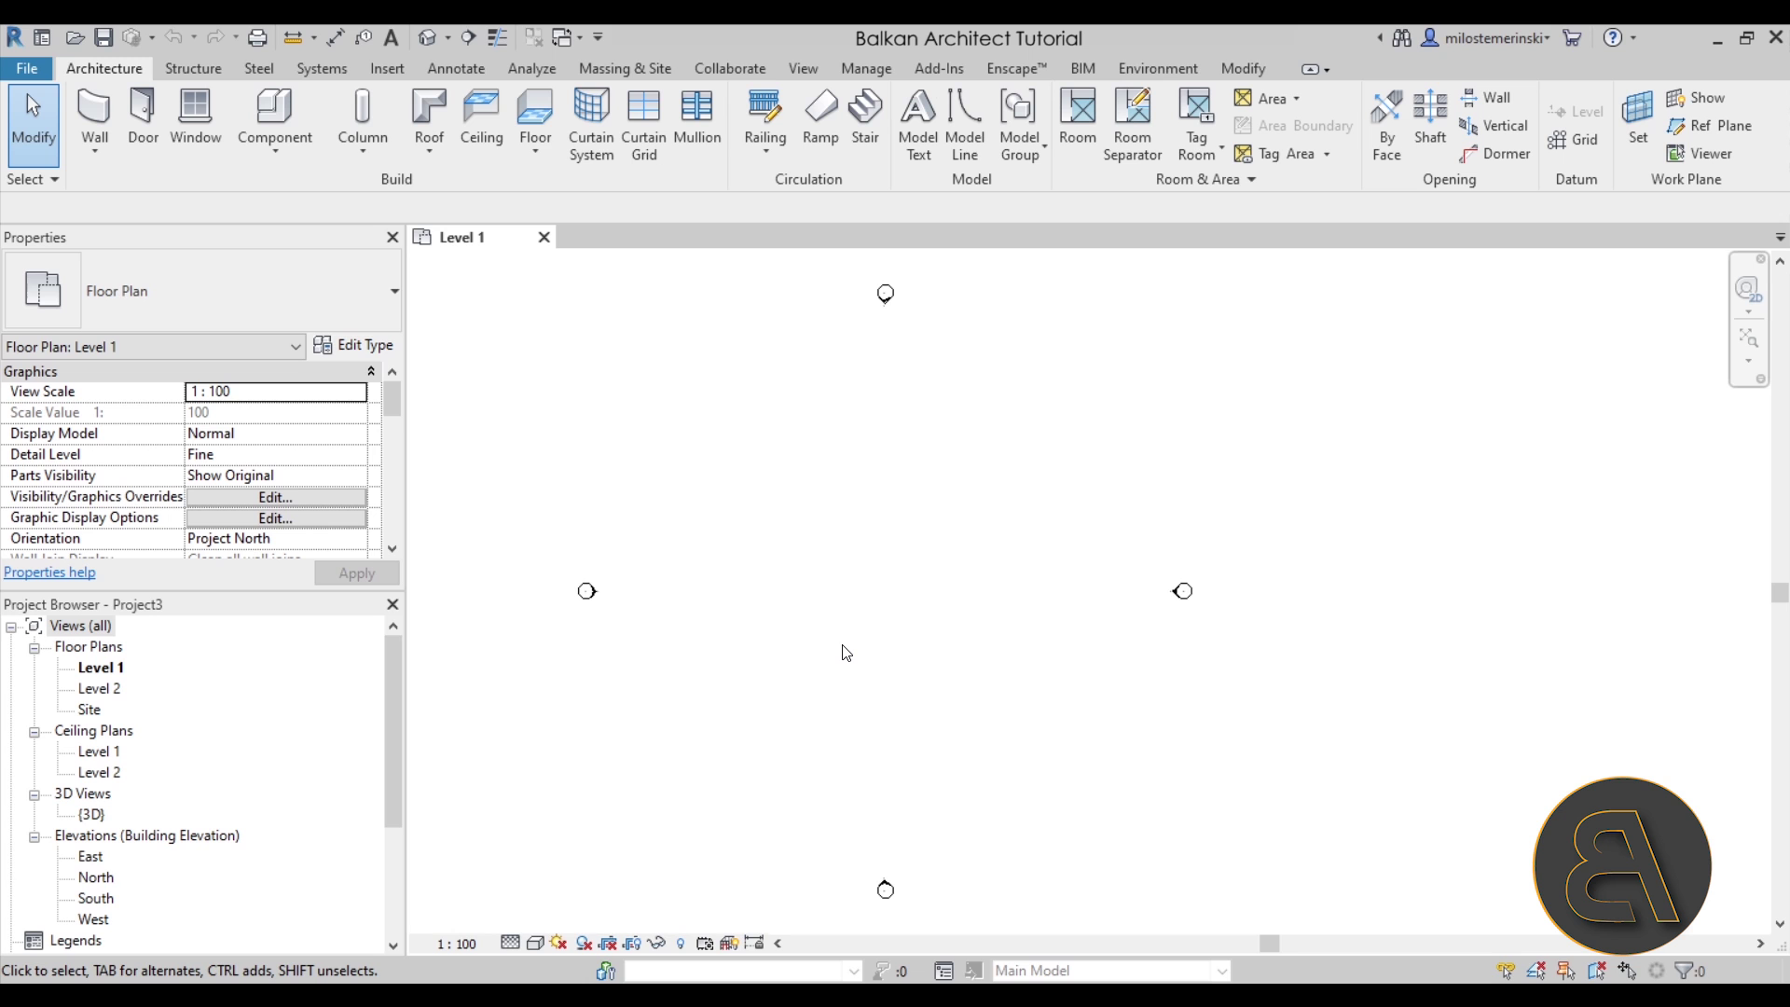
Step: Draw two connected Exterior - Brick on Mtl. Stud walls: a horizontal one and one slanting down and inward from its right end
click(88, 116)
click(214, 291)
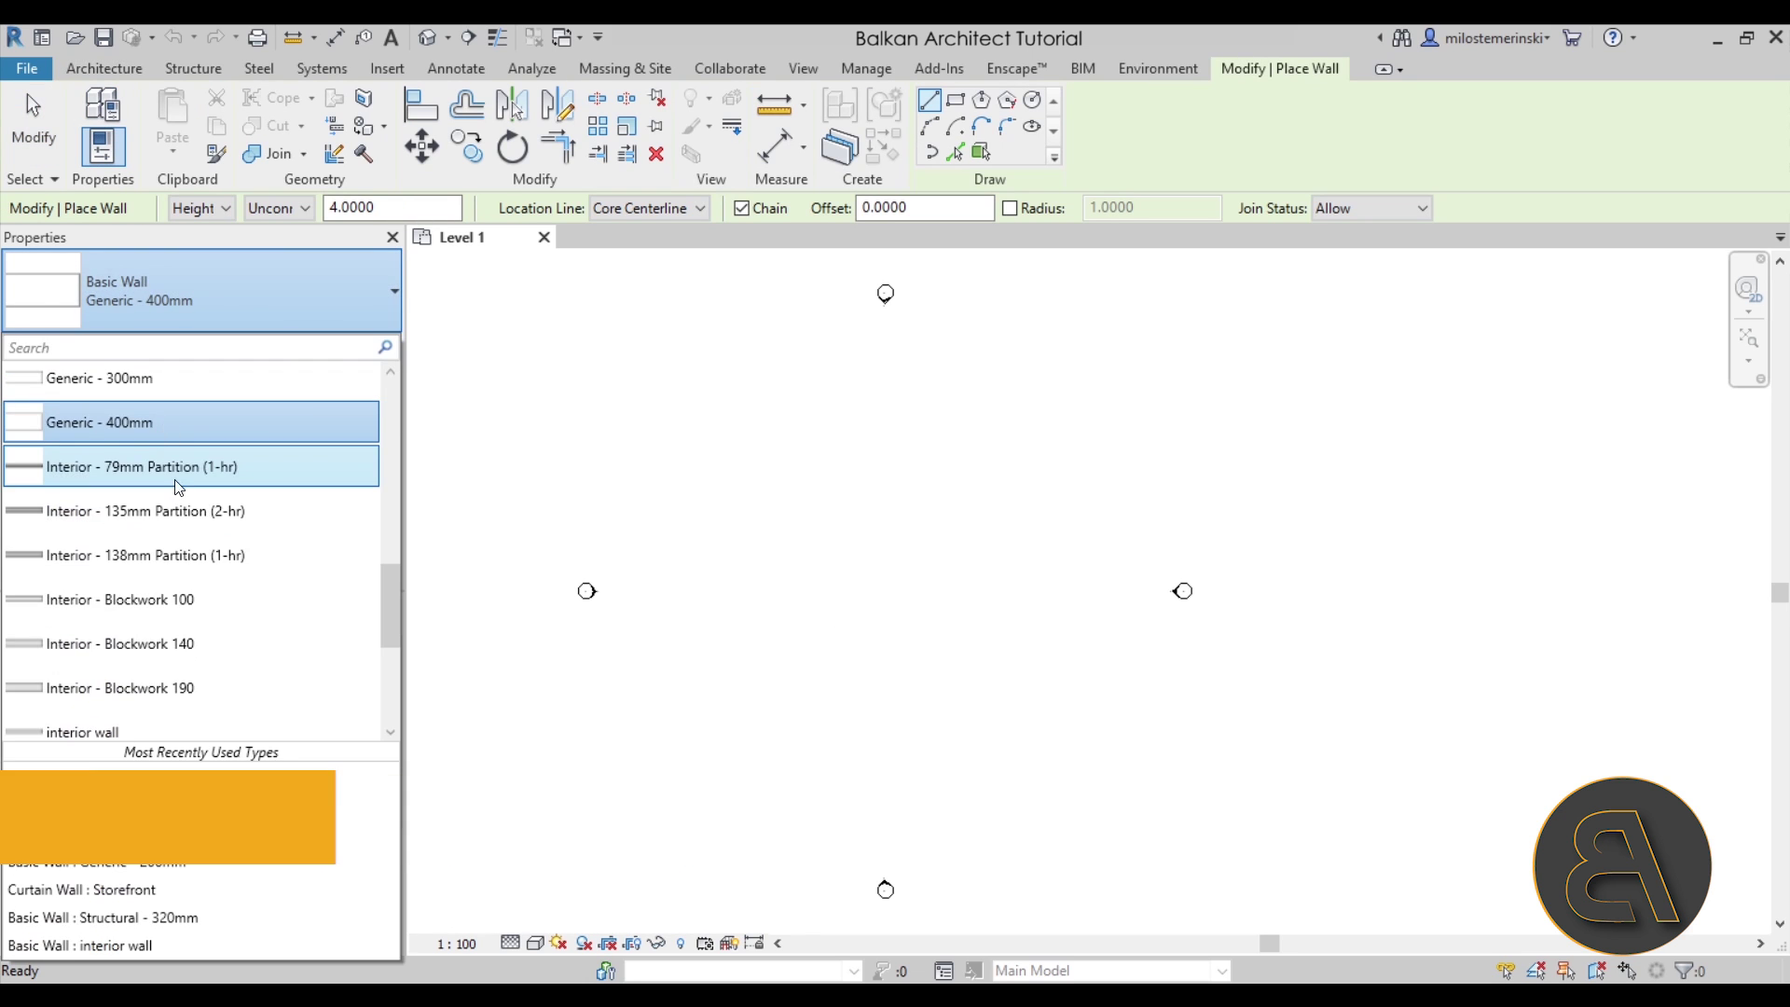
scroll(184, 521, up, 3)
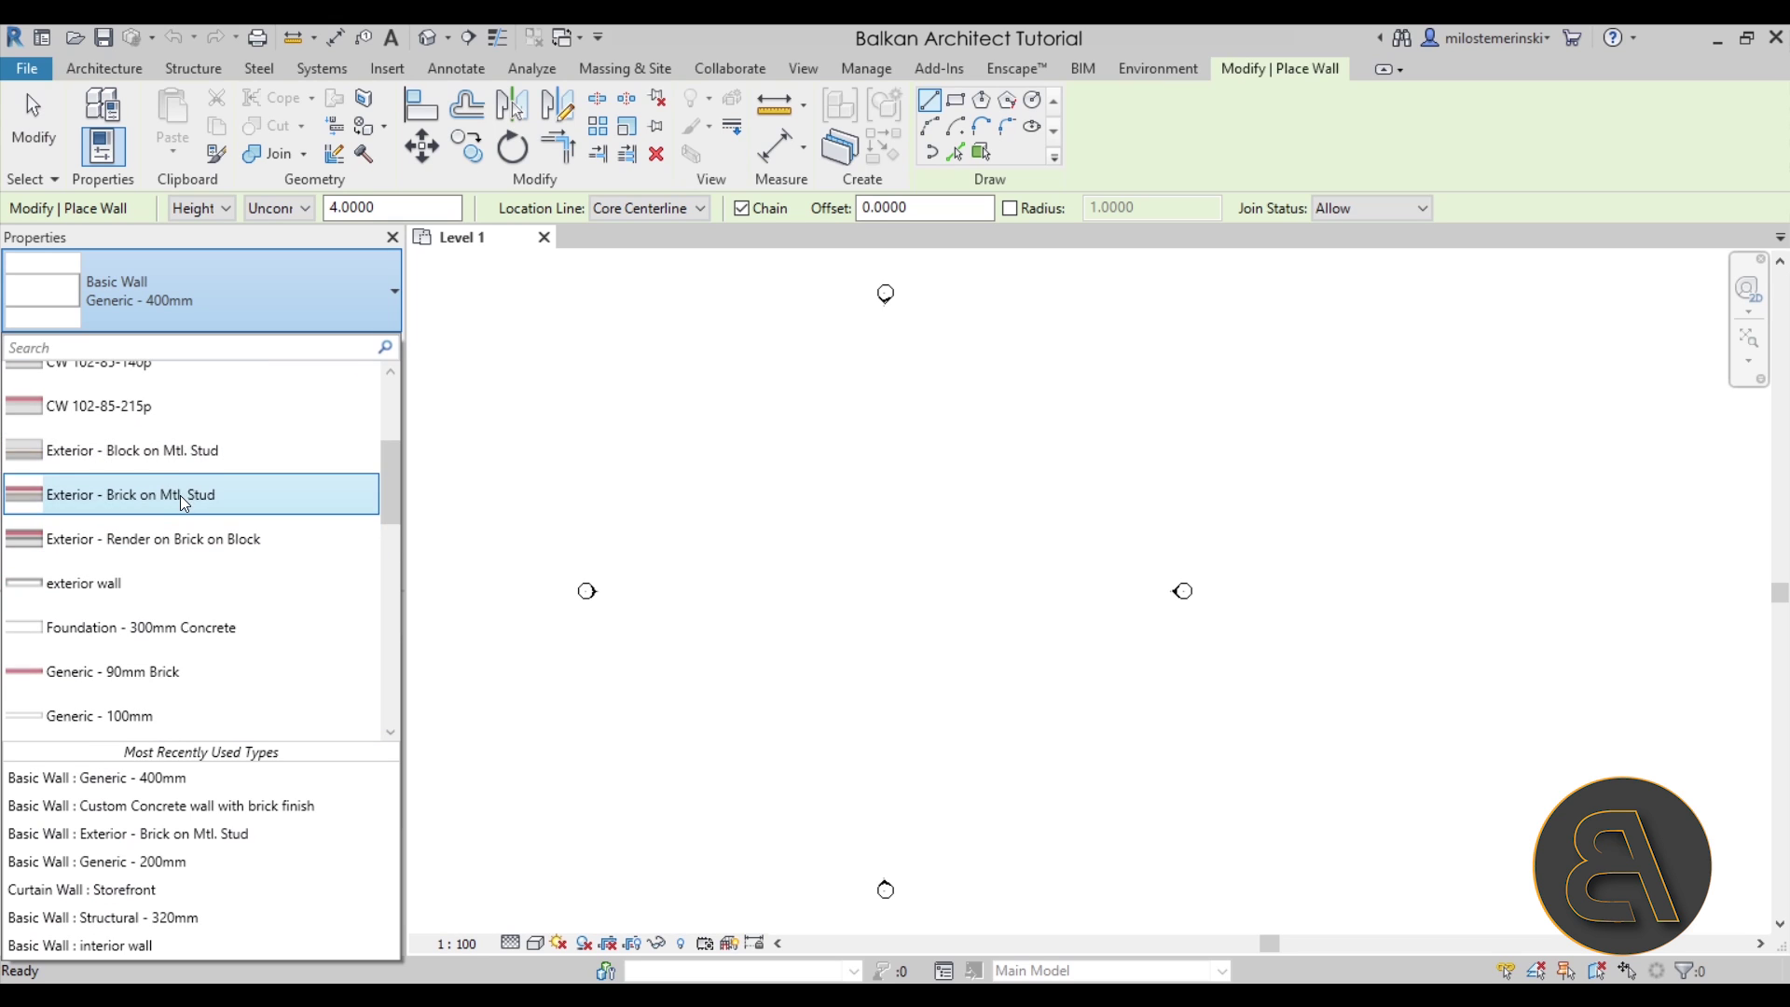
scroll(150, 472, up, 1)
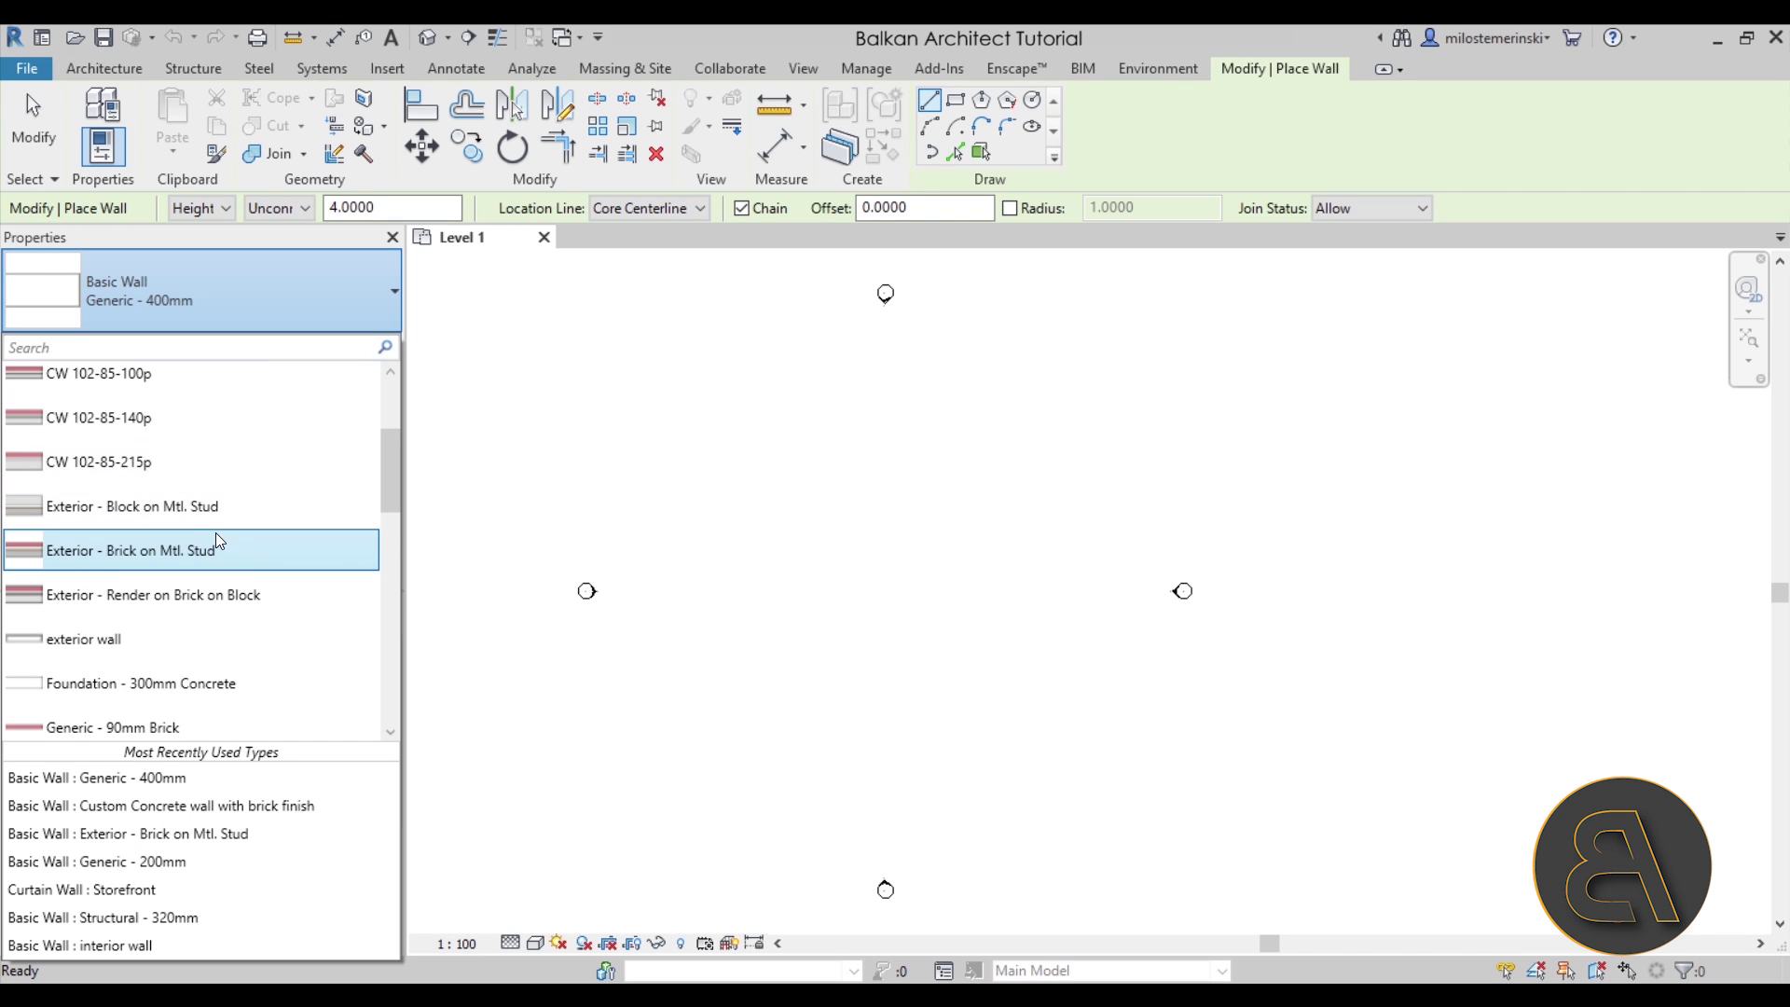
click(163, 558)
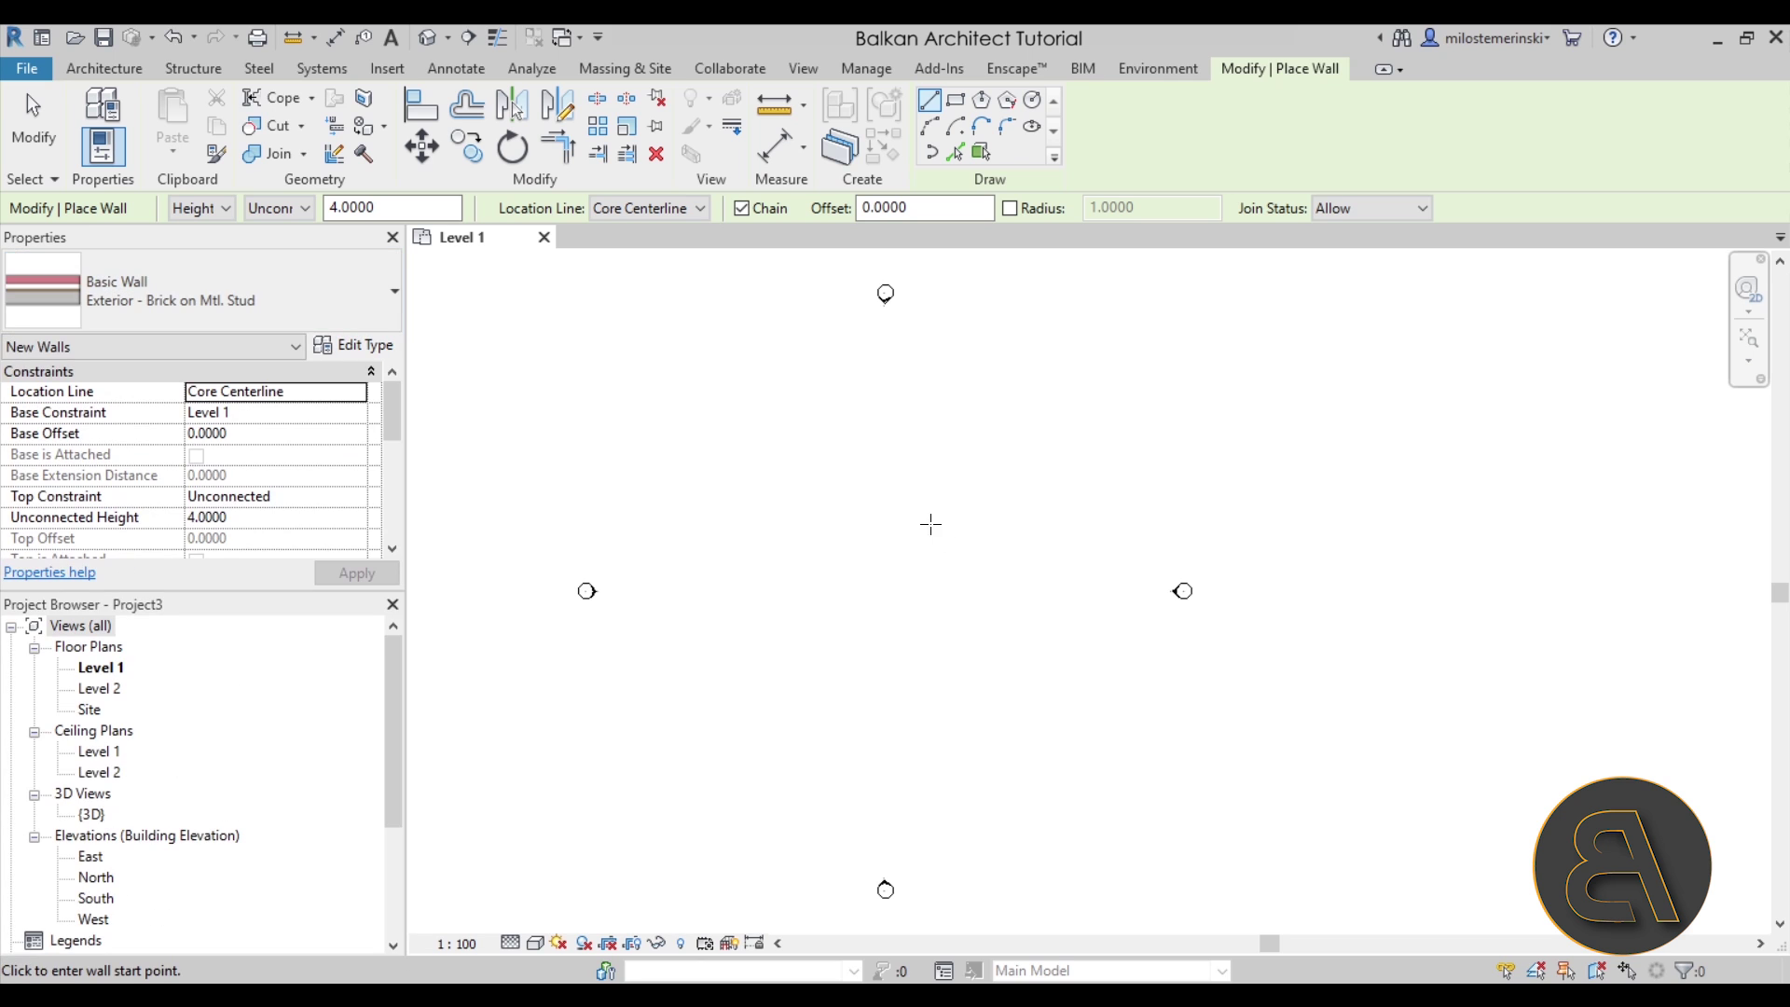
scroll(787, 598, up, 2)
click(780, 572)
click(1084, 573)
click(998, 665)
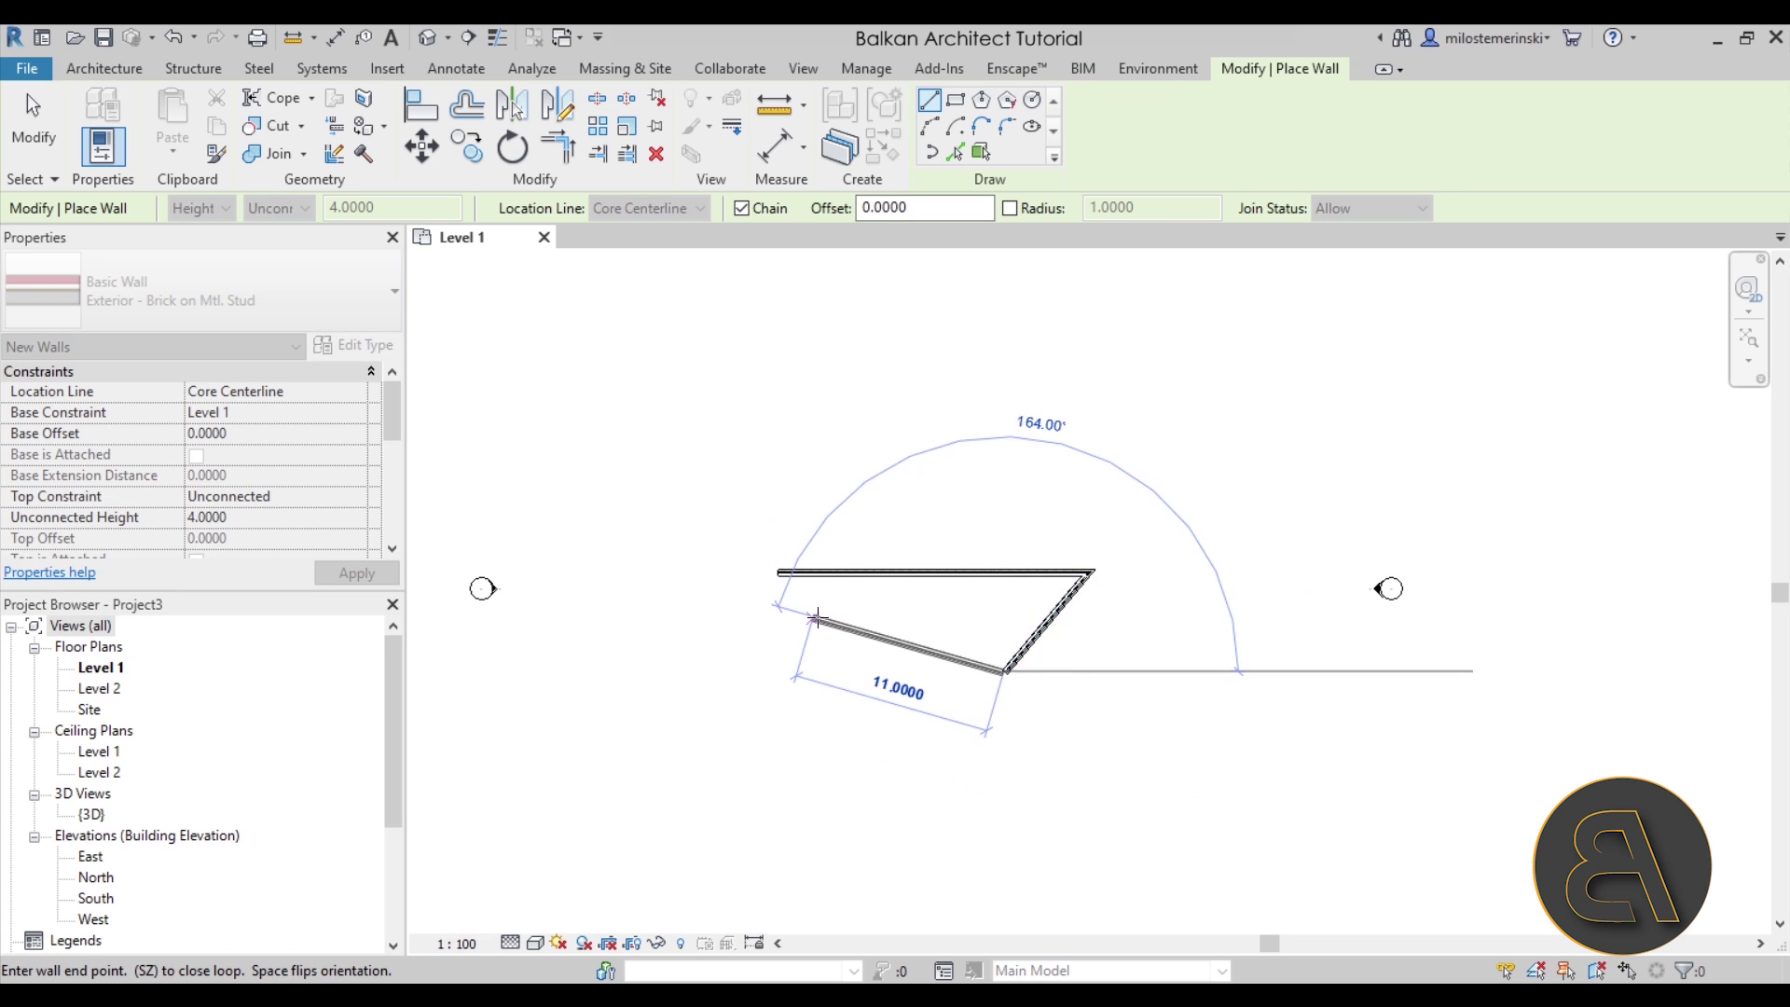
Step: Add another Exterior - Brick on Mtl. Stud wall slanting down and outward from the left end of the horizontal wall
scroll(788, 615, up, 2)
key(Escape)
click(759, 550)
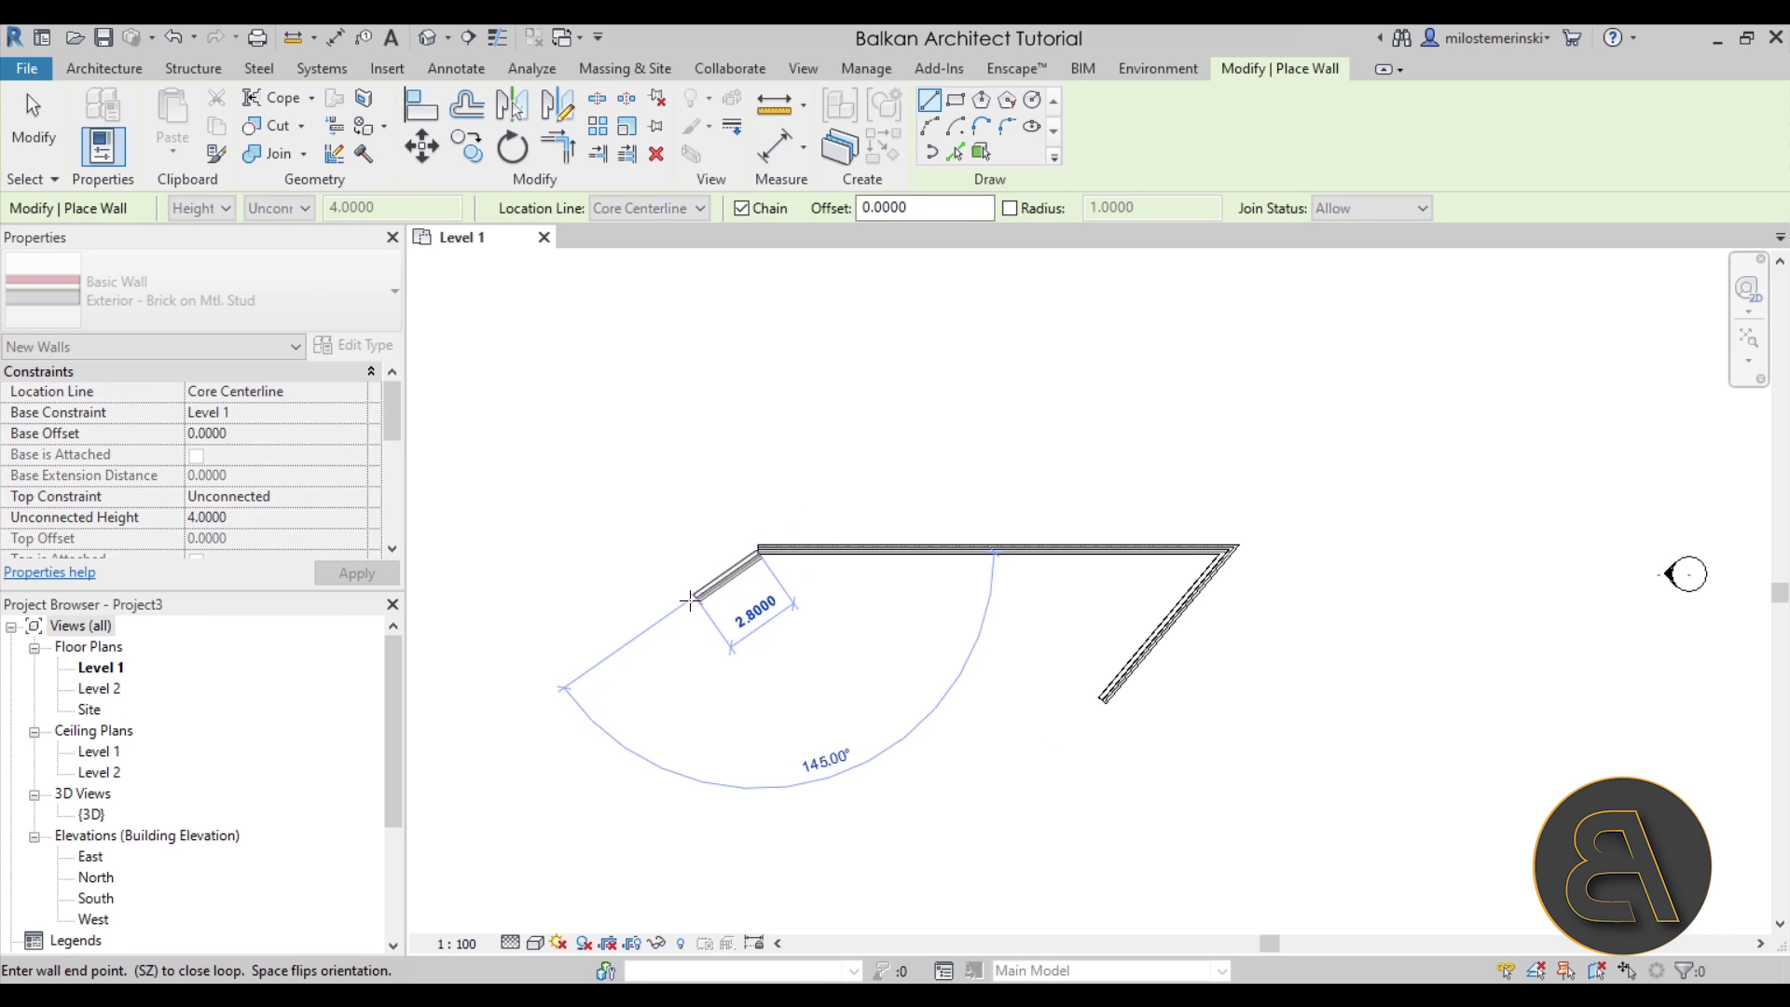
key(Escape)
scroll(748, 558, up, 3)
click(768, 536)
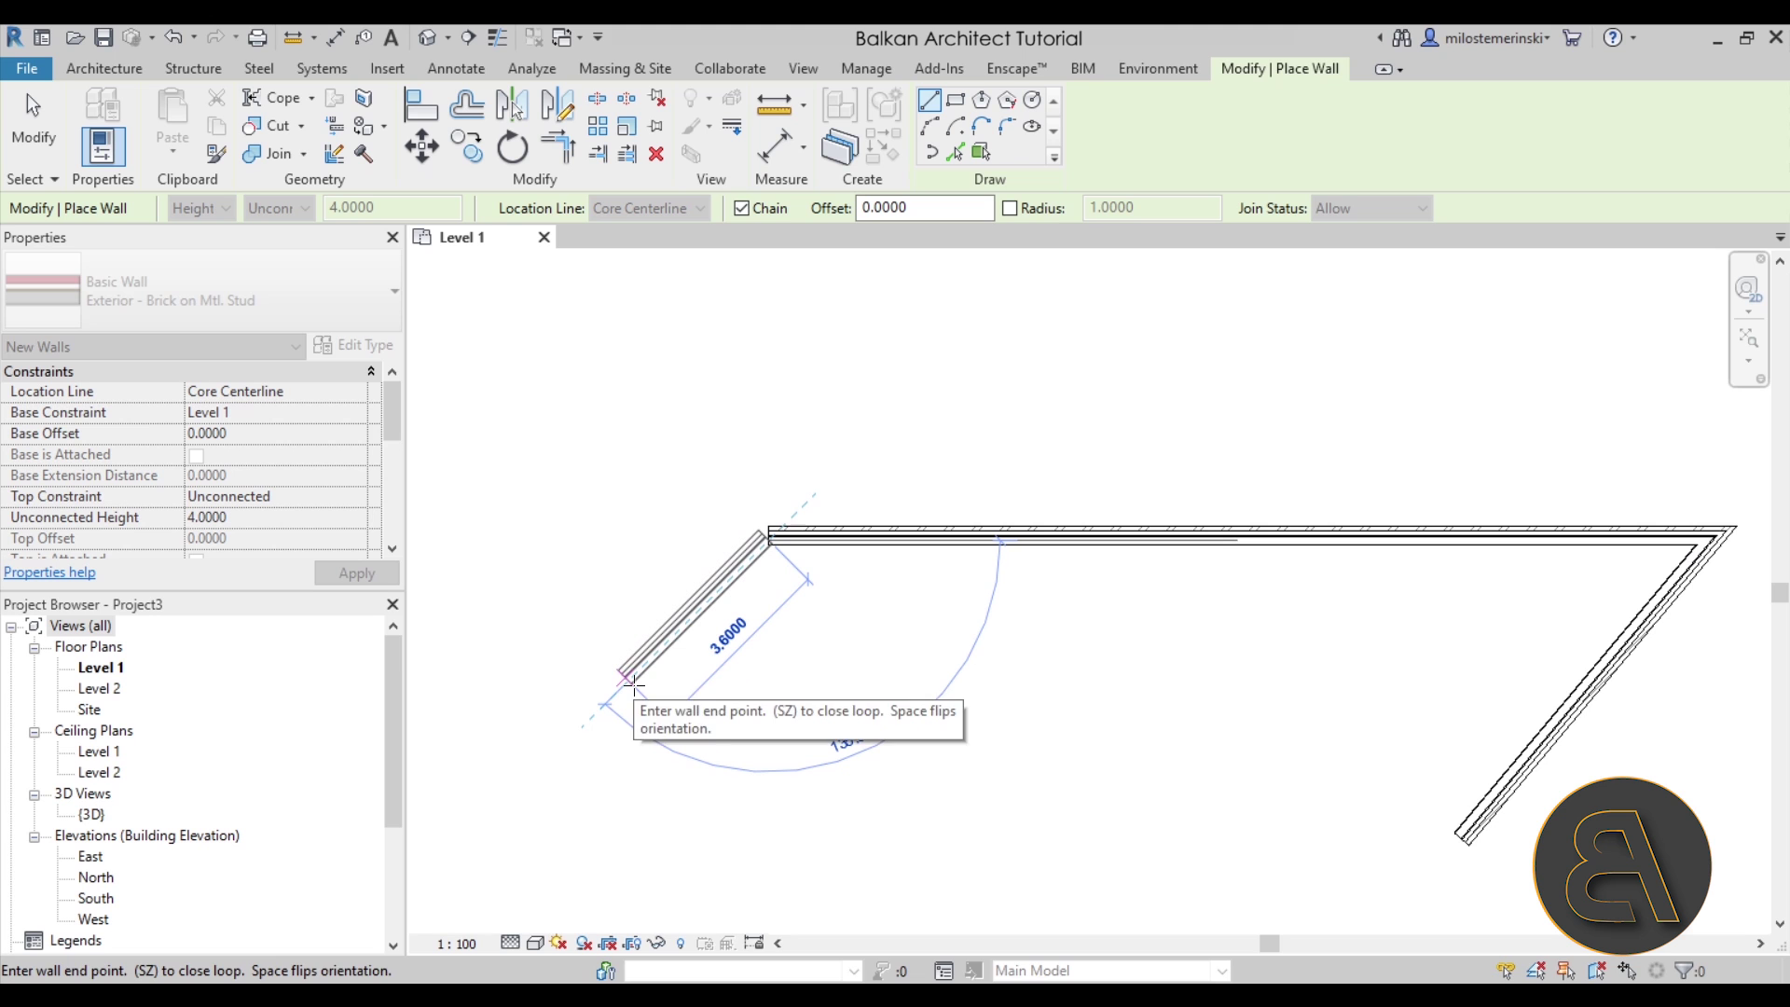
key(Escape)
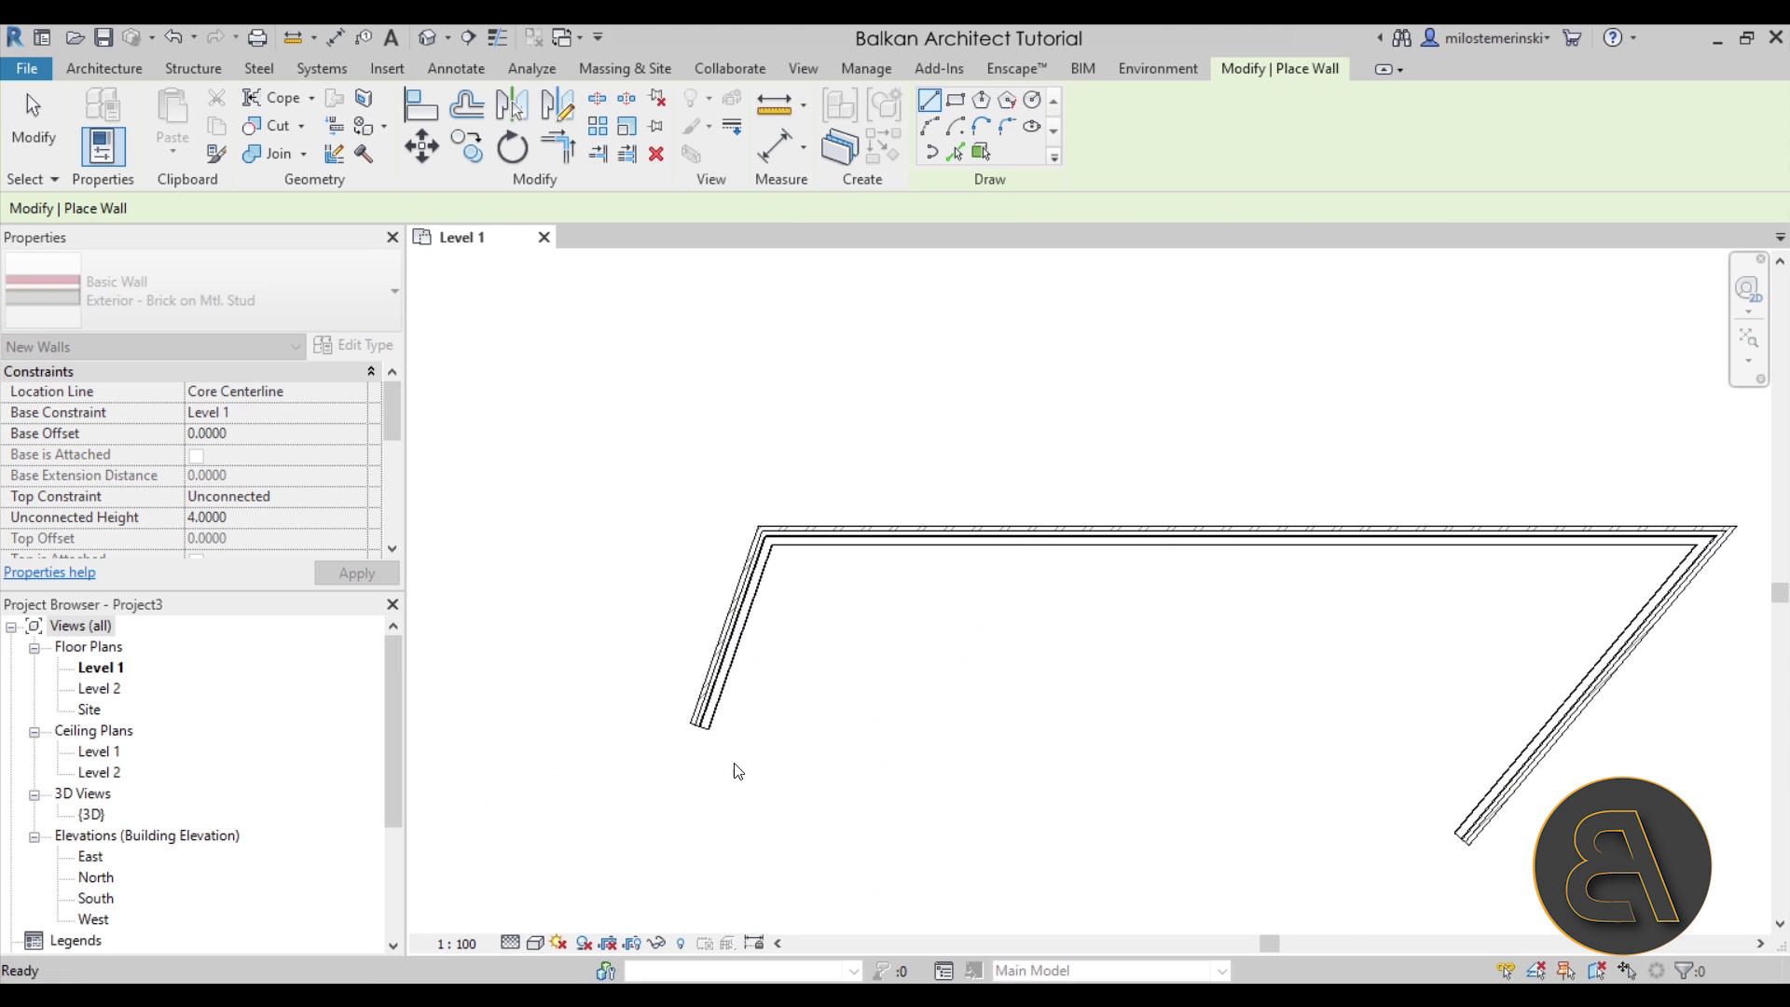
scroll(846, 725, down, 1)
key(Escape)
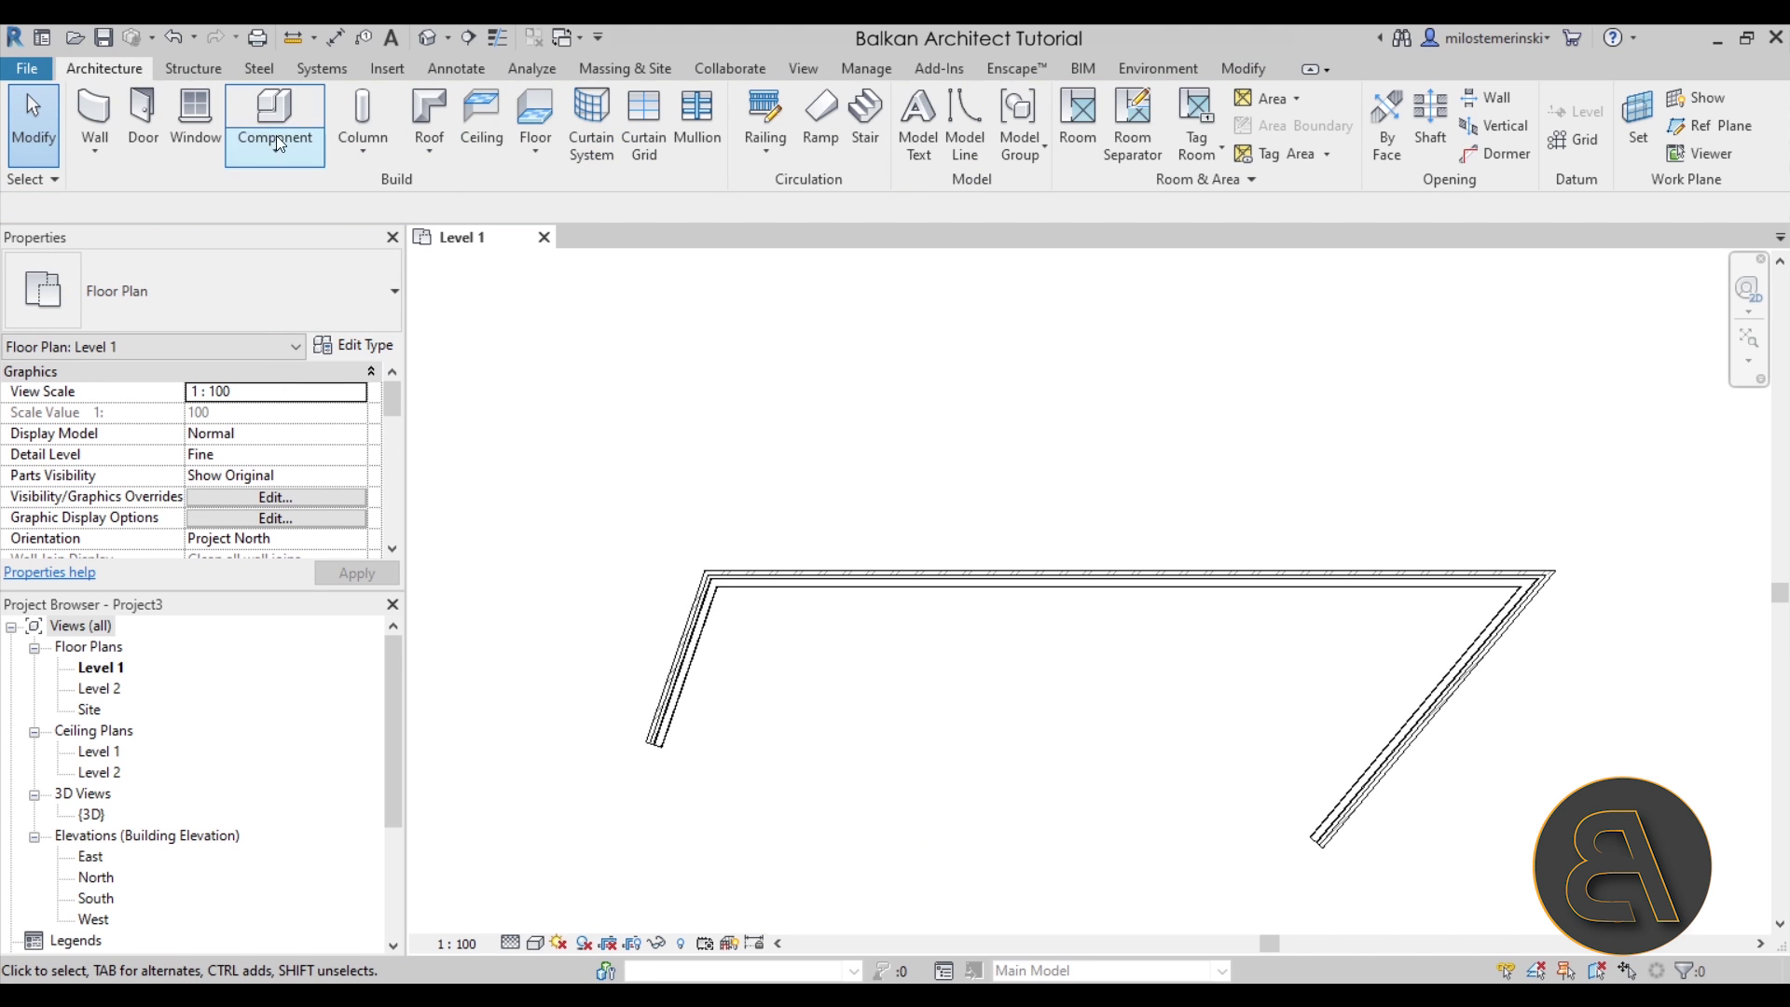
Step: Draw a perpendicular wall about 3.6 m long upward from the horizontal wall, using the same brick wall type
key(w)
key(a)
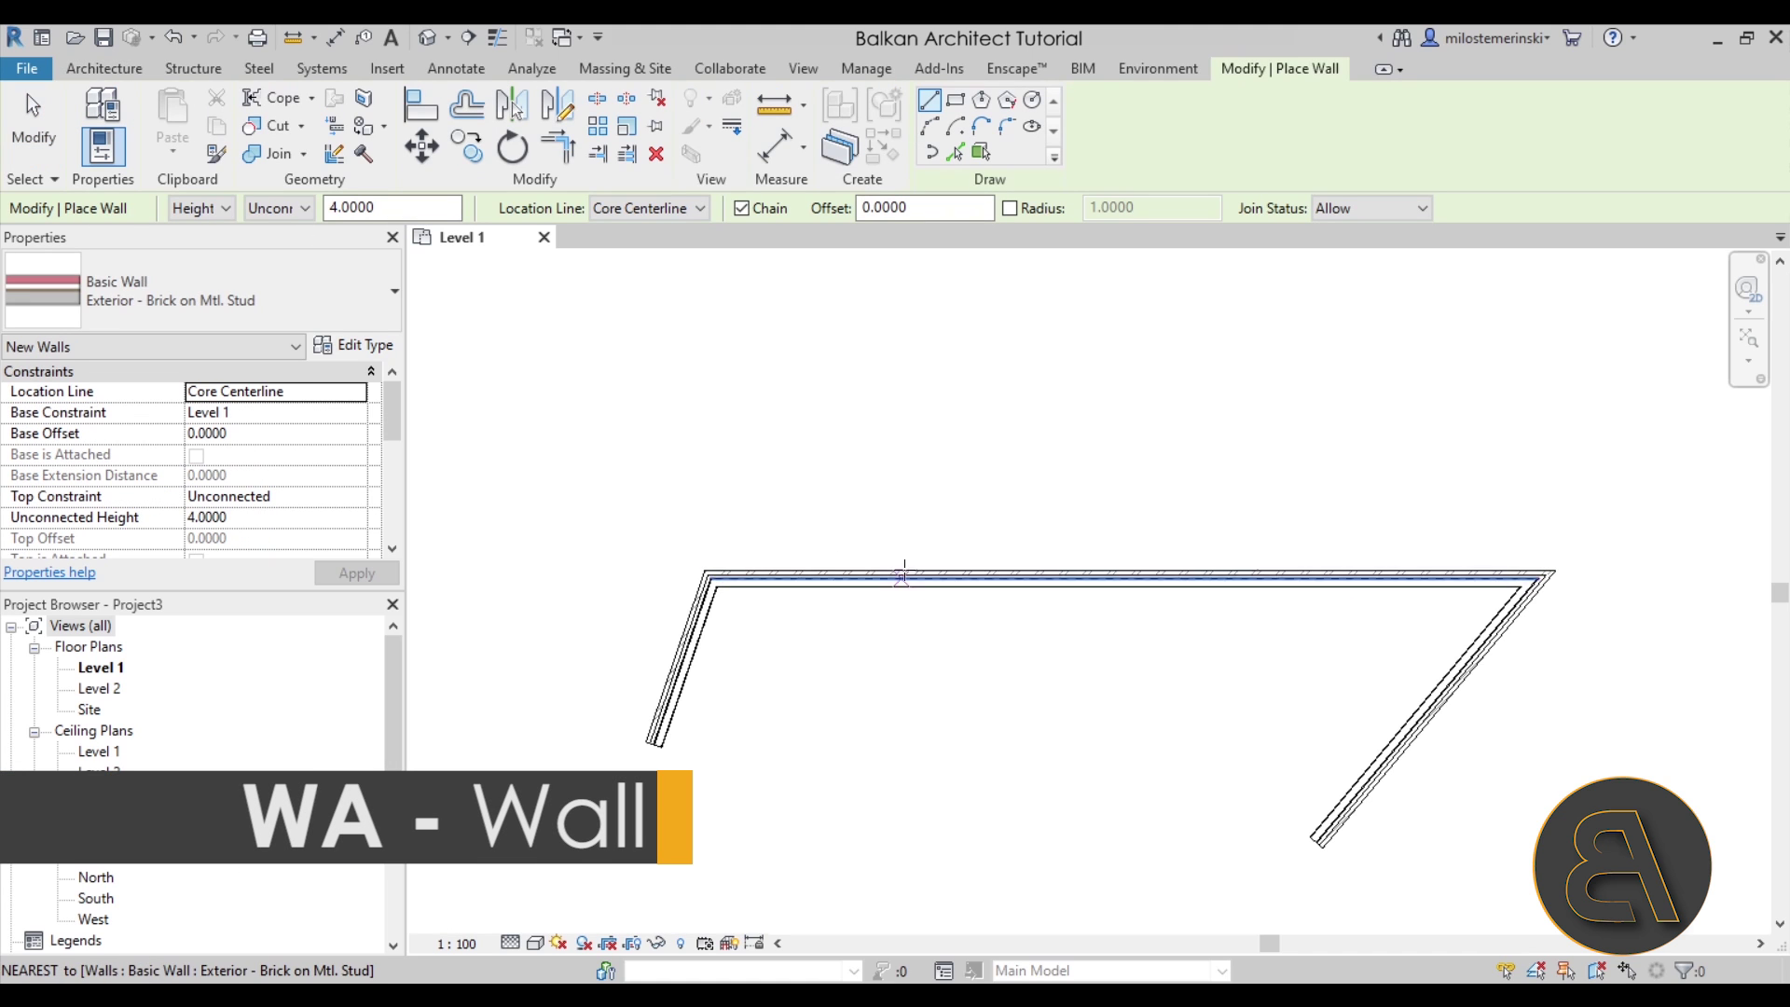
click(903, 576)
click(903, 407)
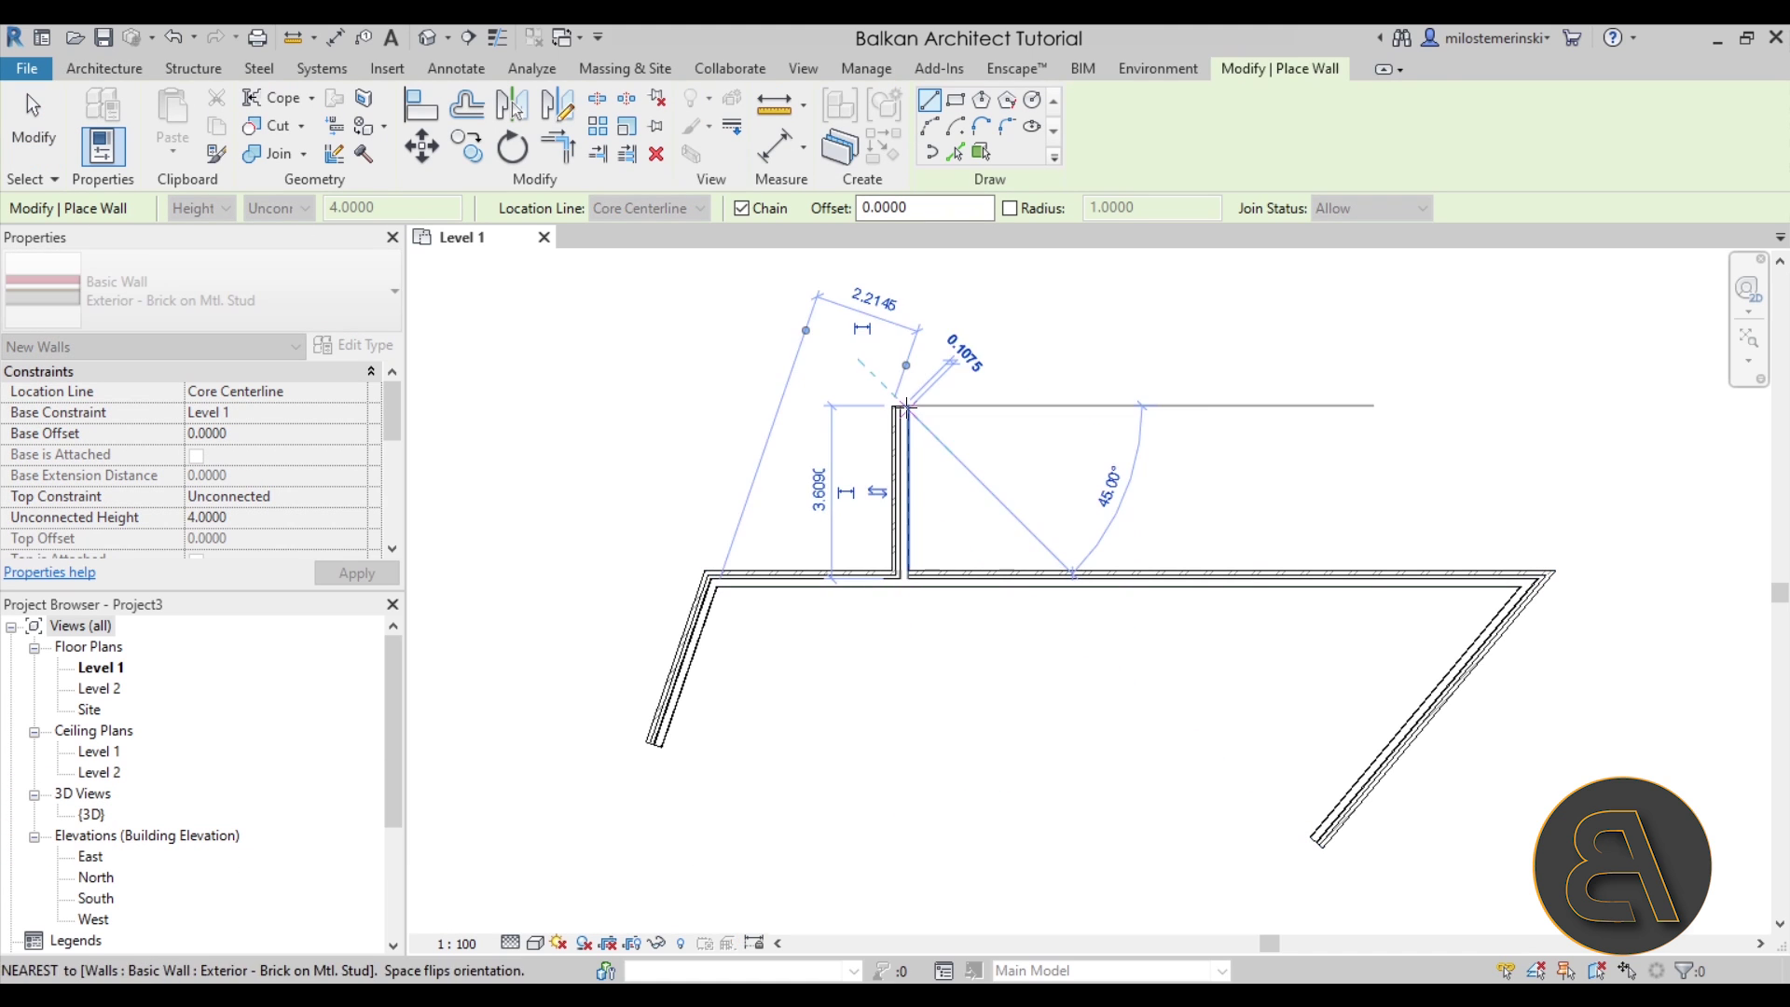
key(Escape)
key(Escape)
Step: Move the right slanted wall inward to shorten the horizontal wall, and shift the perpendicular wall slightly to the left
drag(1447, 679, 1037, 810)
drag(1142, 694, 1065, 626)
scroll(896, 525, up, 1)
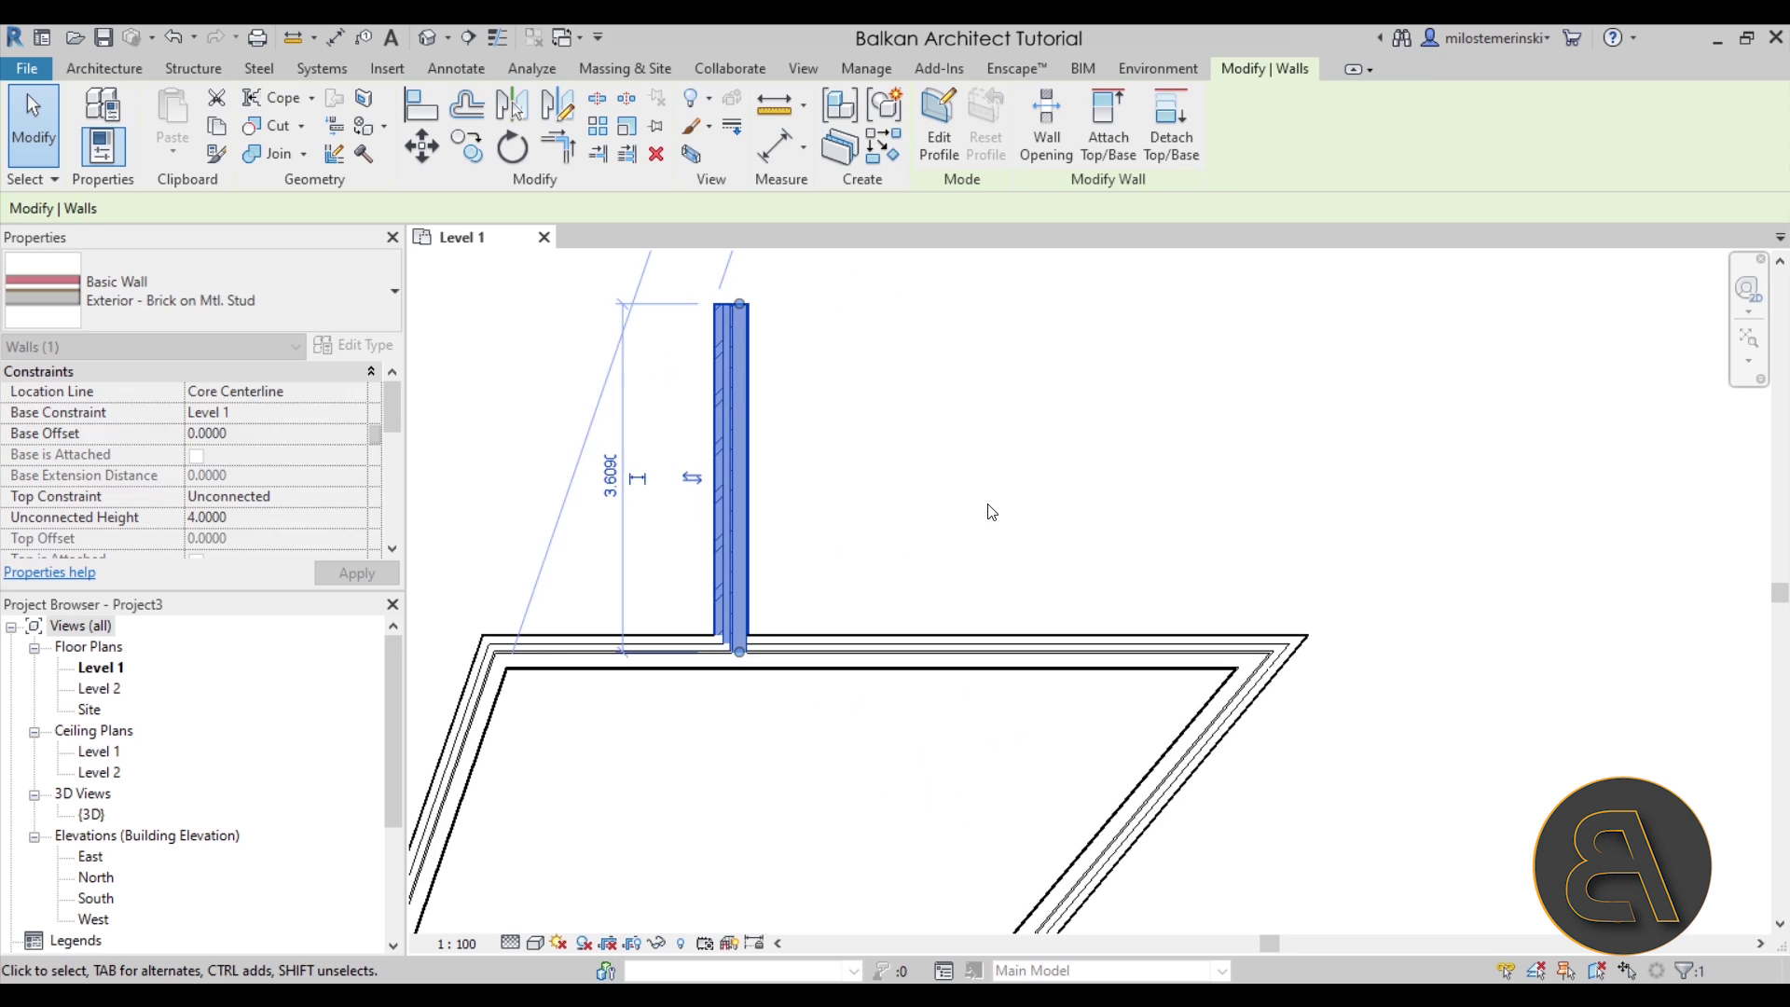
click(895, 523)
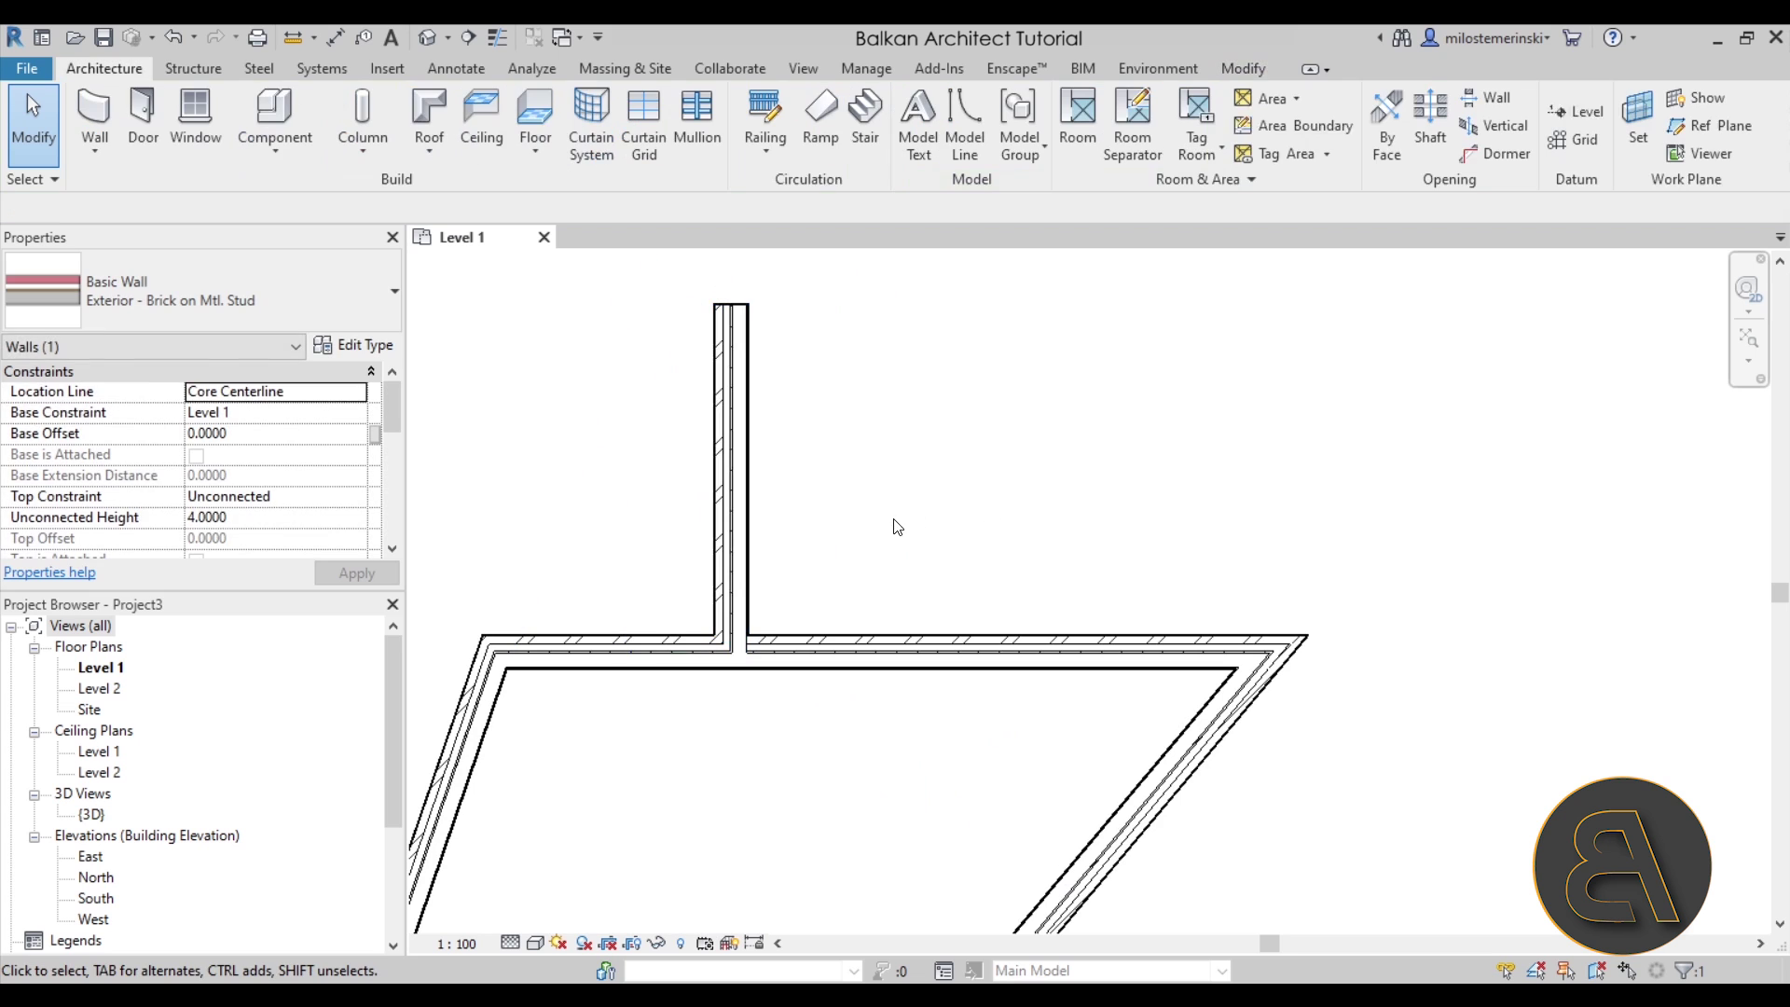
Step: Draw an Exterior - Render on Brick on Block wall upward from the horizontal wall, parallel to the first perpendicular wall and ending level with it
click(94, 116)
click(138, 291)
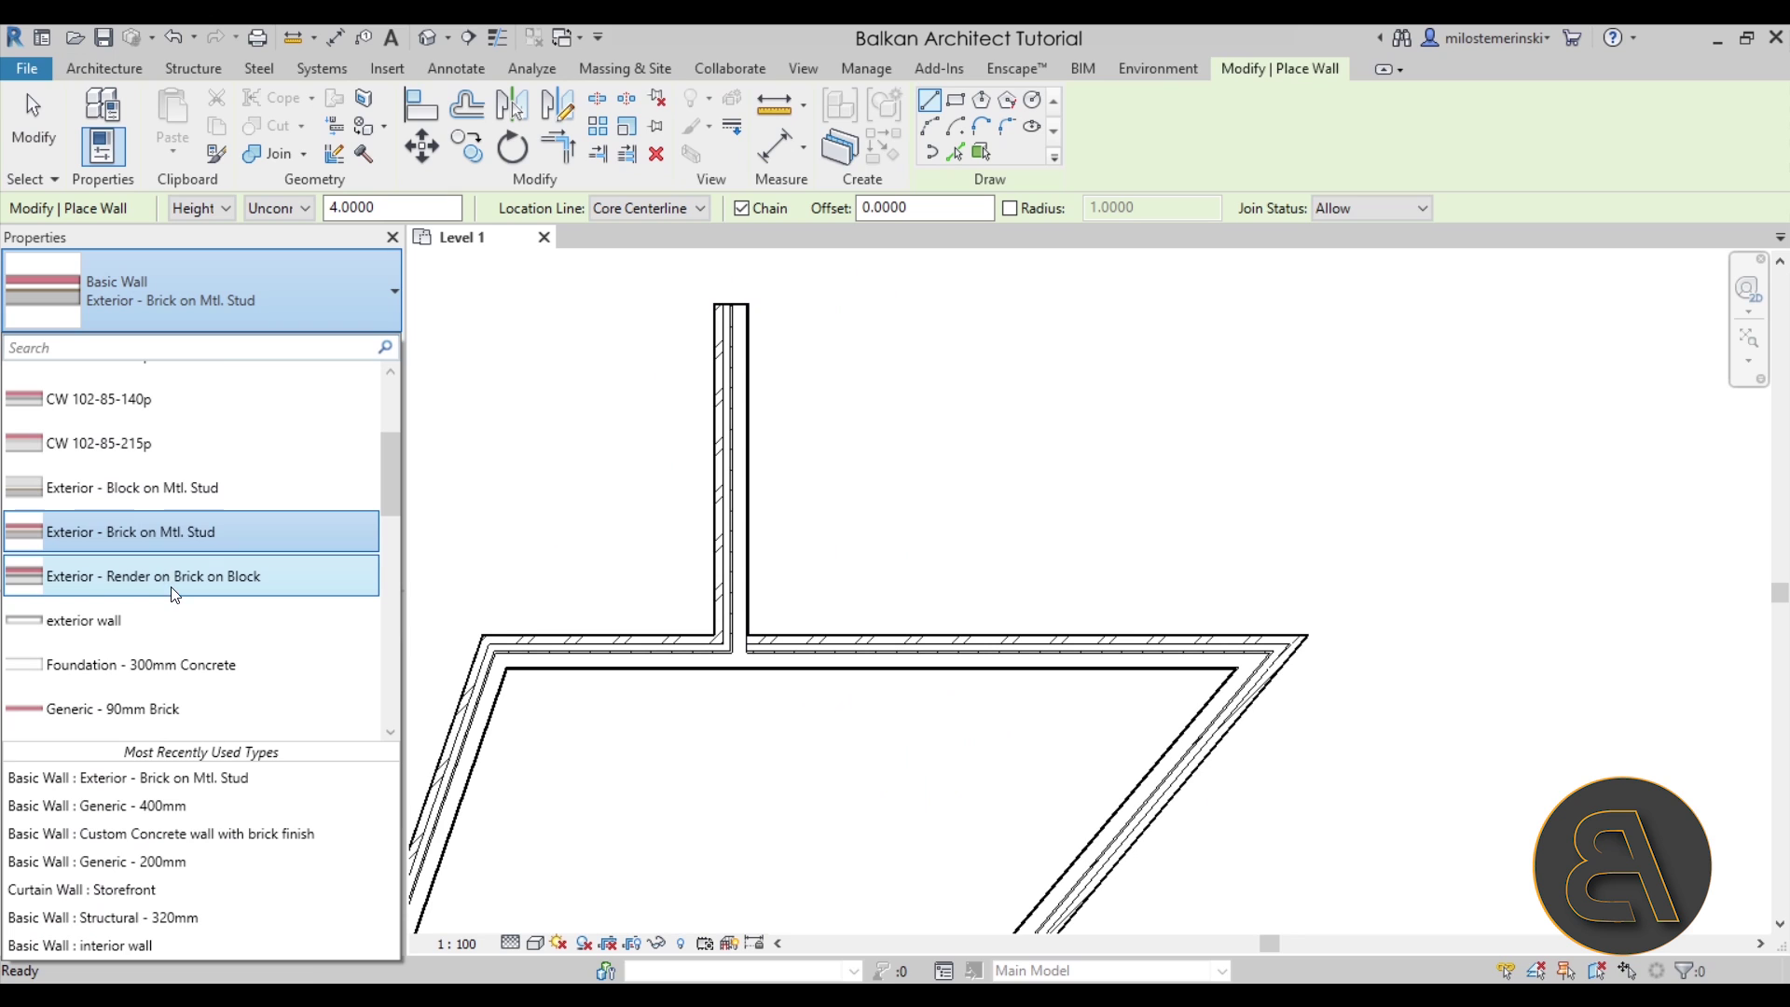
click(151, 590)
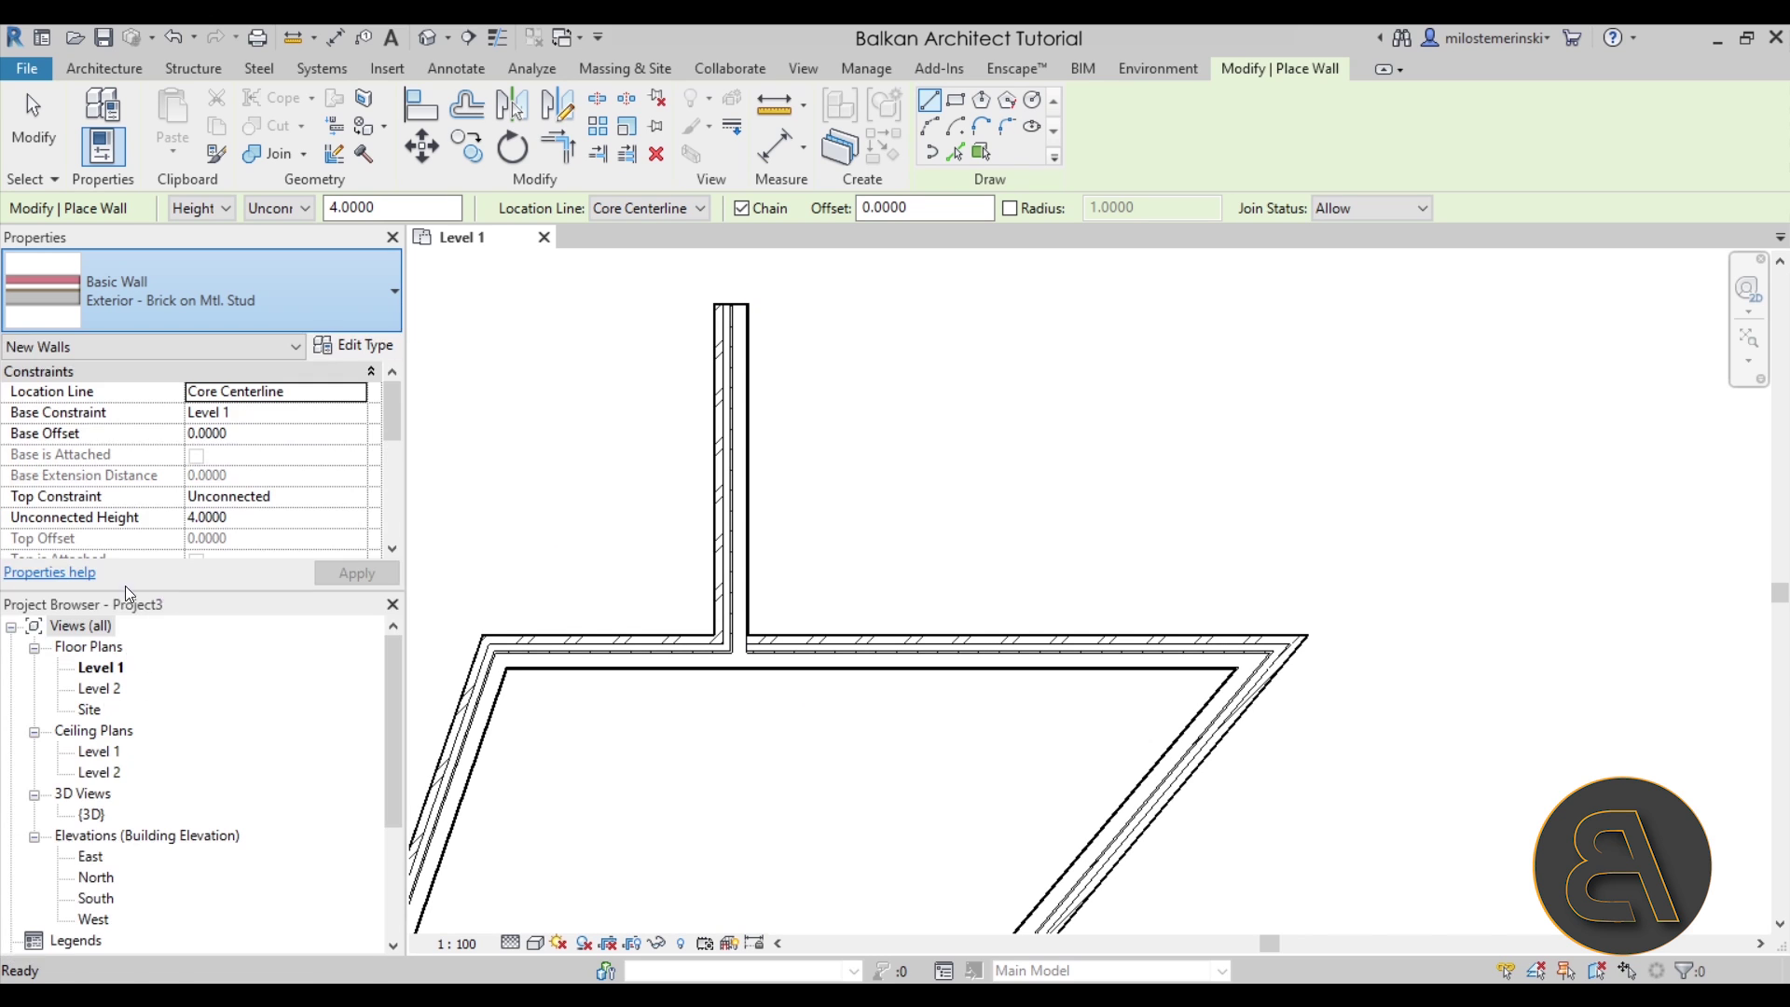
click(958, 658)
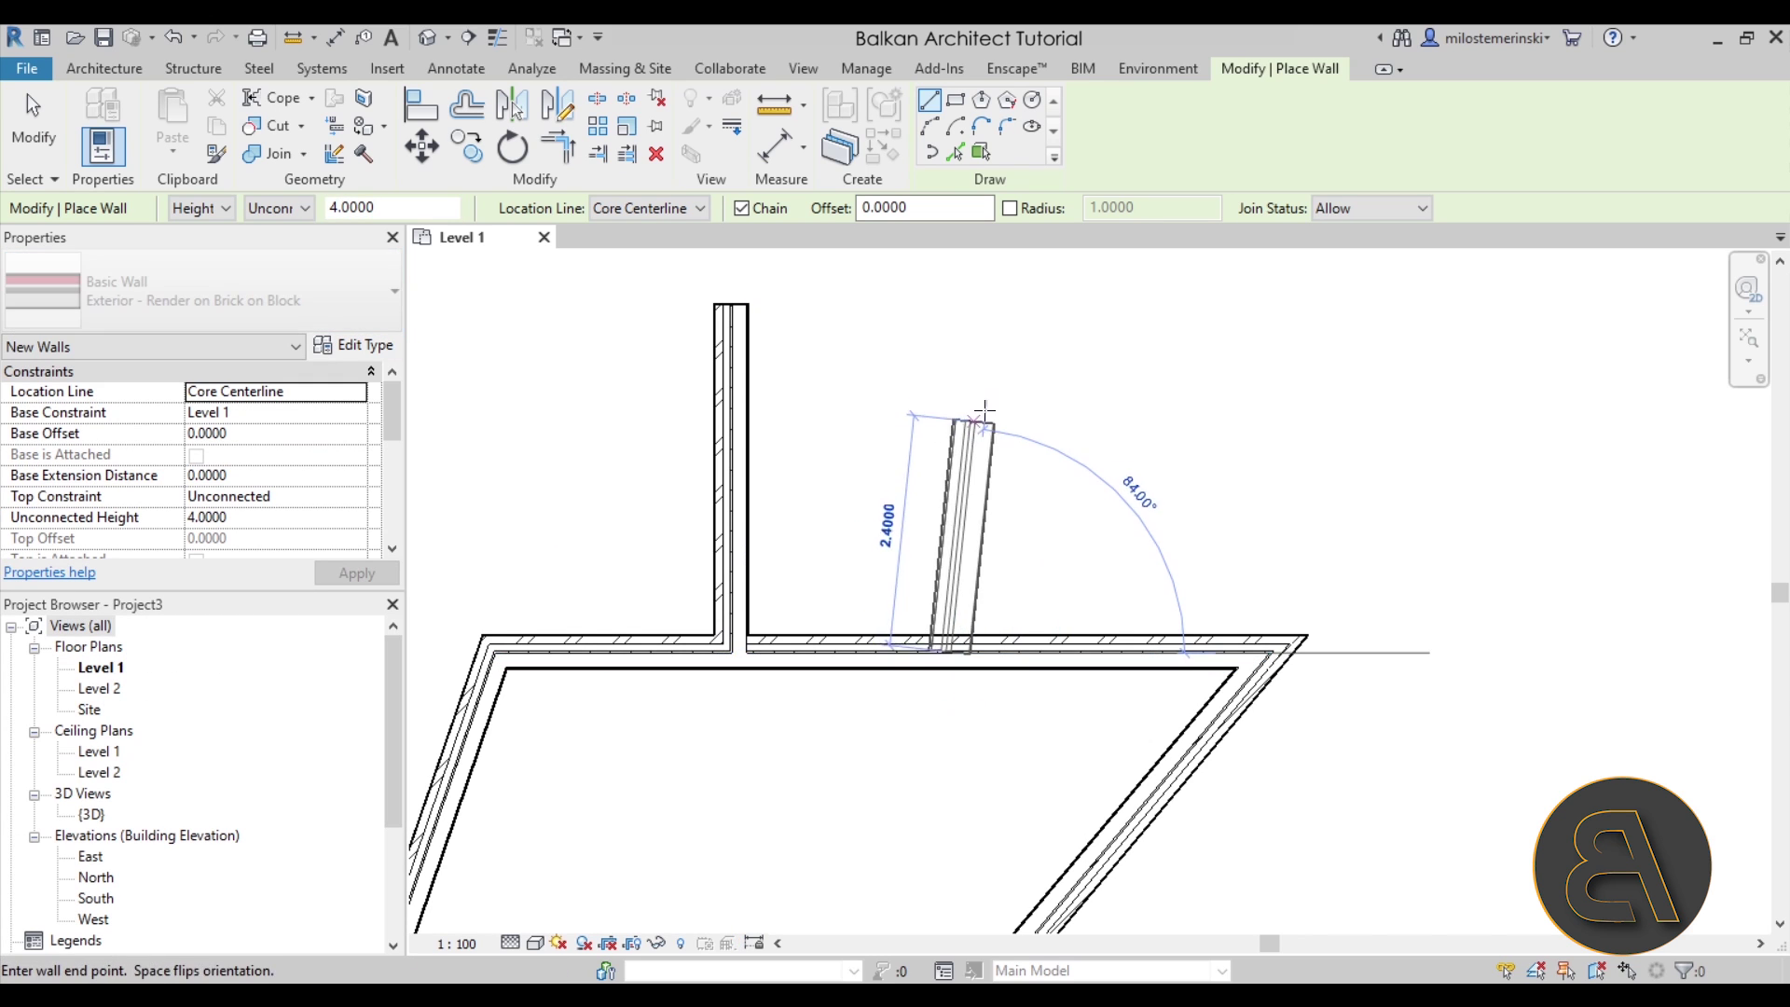
click(958, 300)
key(Escape)
key(Escape)
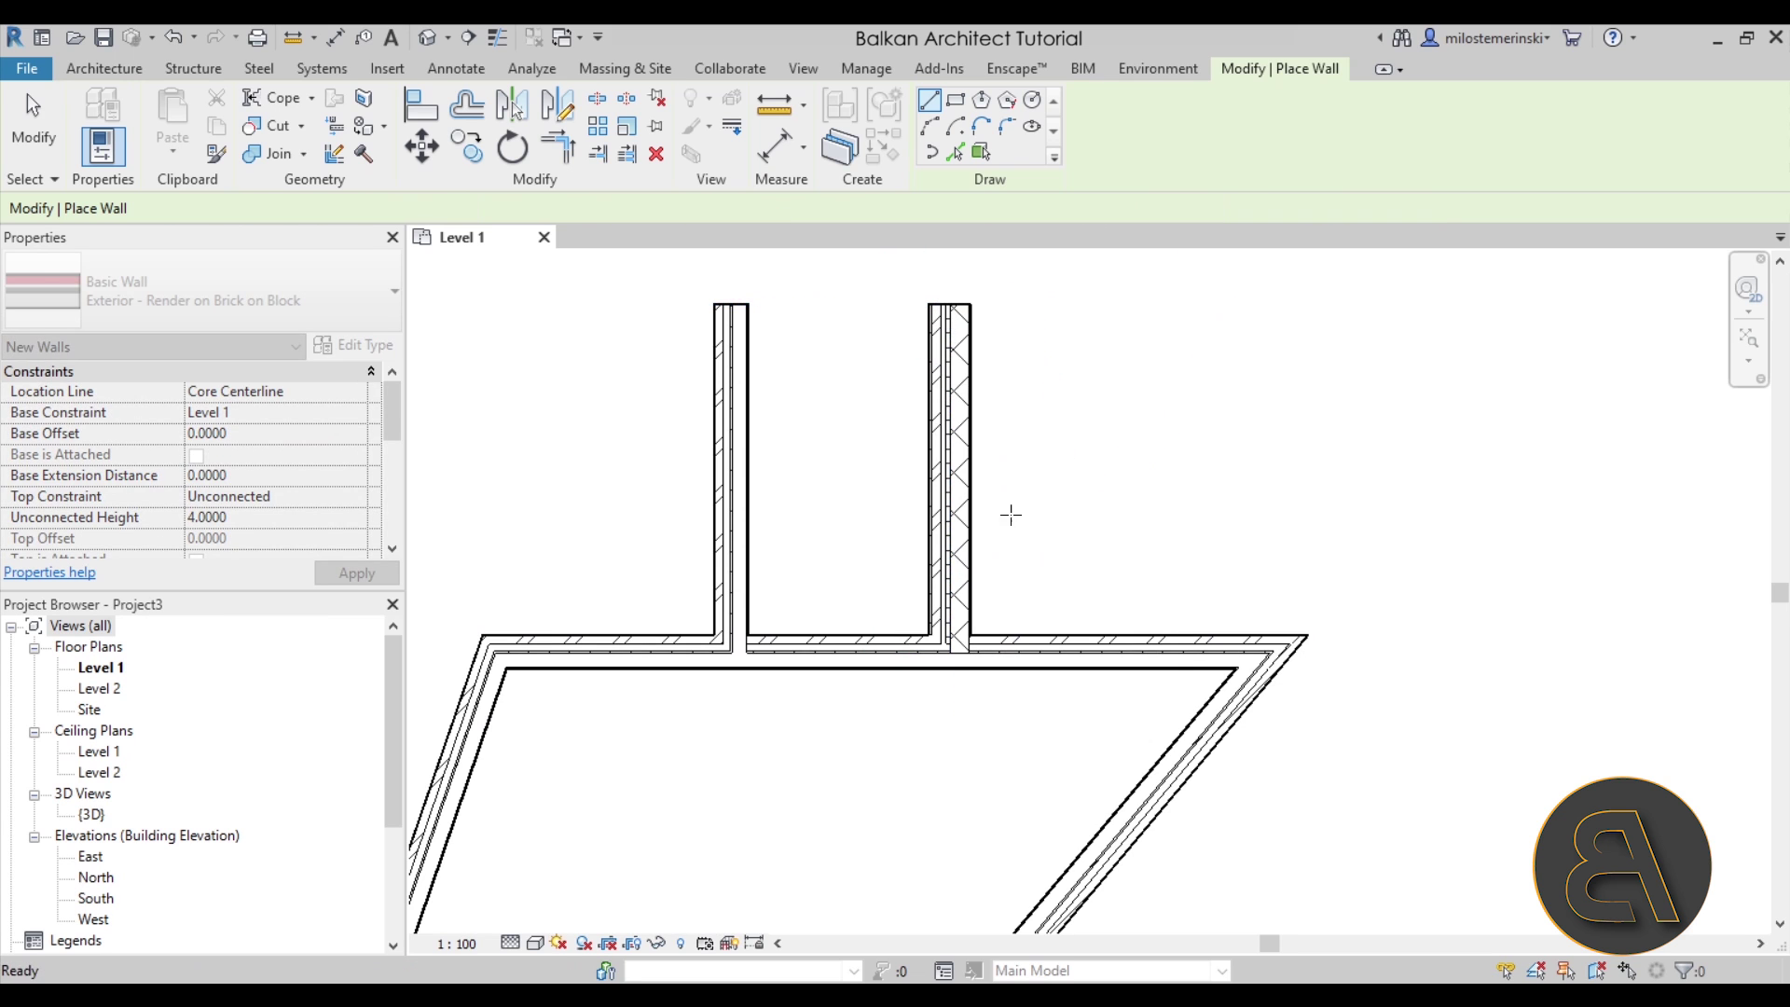
Step: Examine how both perpendicular walls connect to the horizontal wall in the floor plan
scroll(895, 551, down, 1)
scroll(928, 648, down, 1)
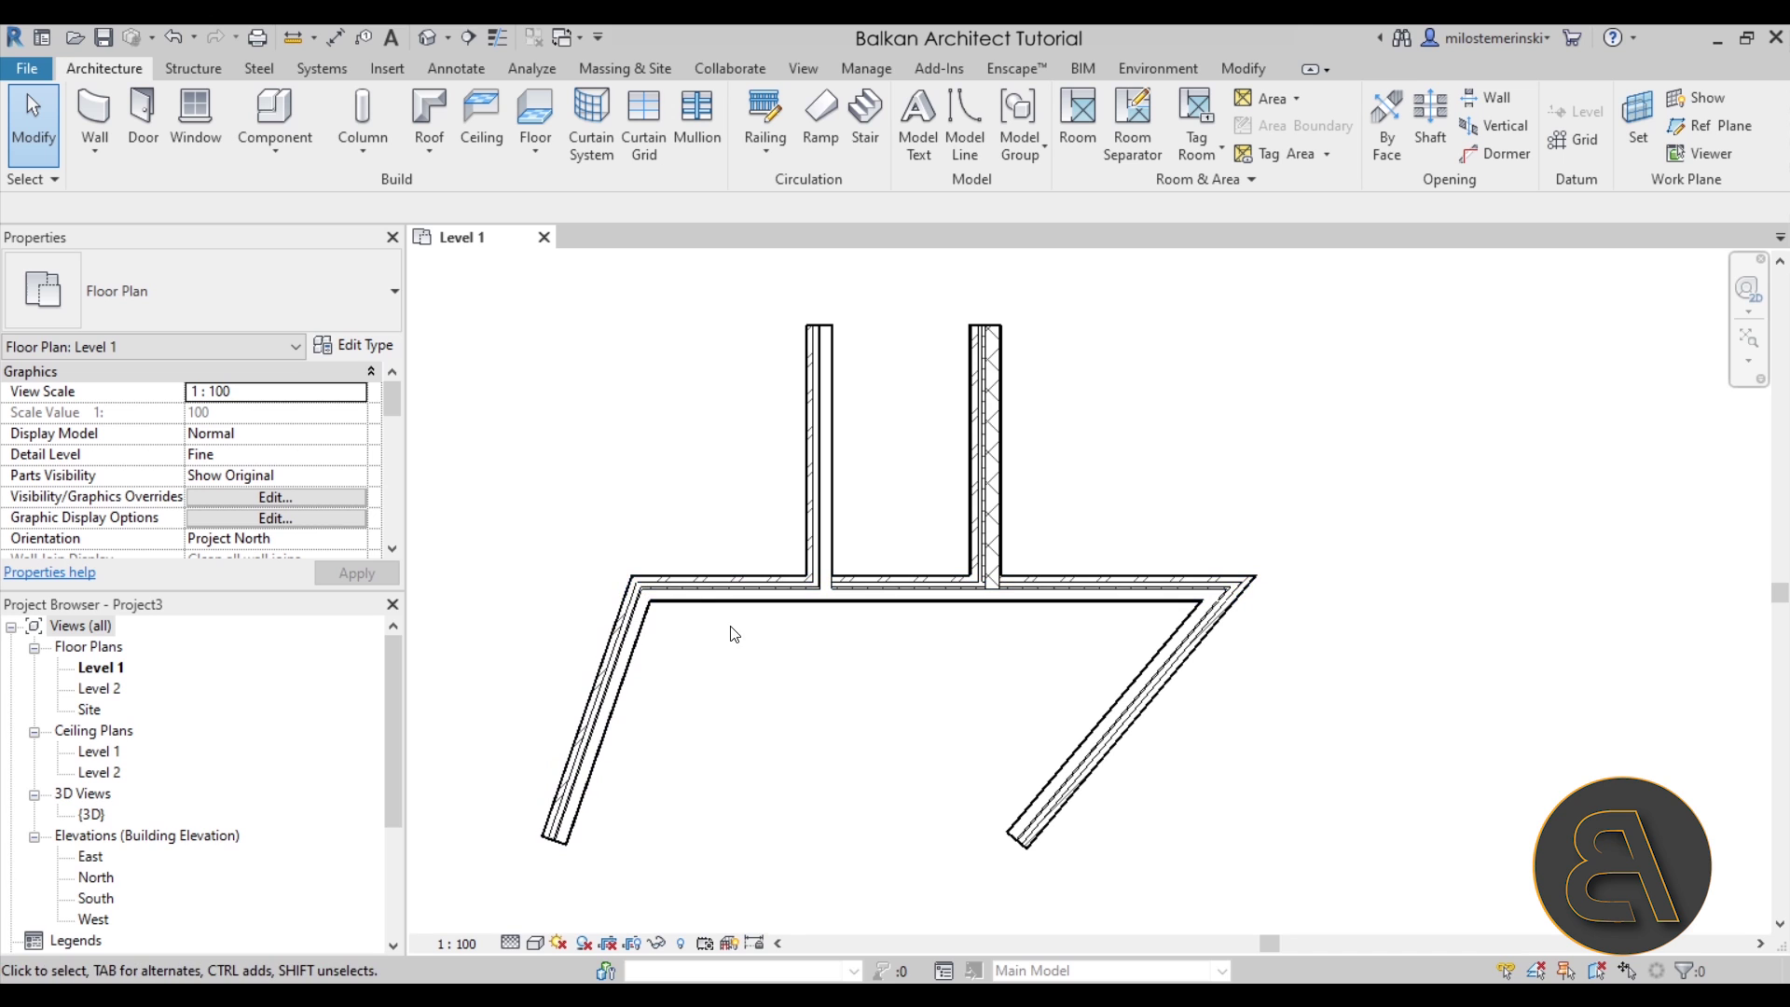
key(Tab)
key(Tab)
key(Tab)
key(Tab)
key(Tab)
key(Tab)
scroll(1072, 588, up, 2)
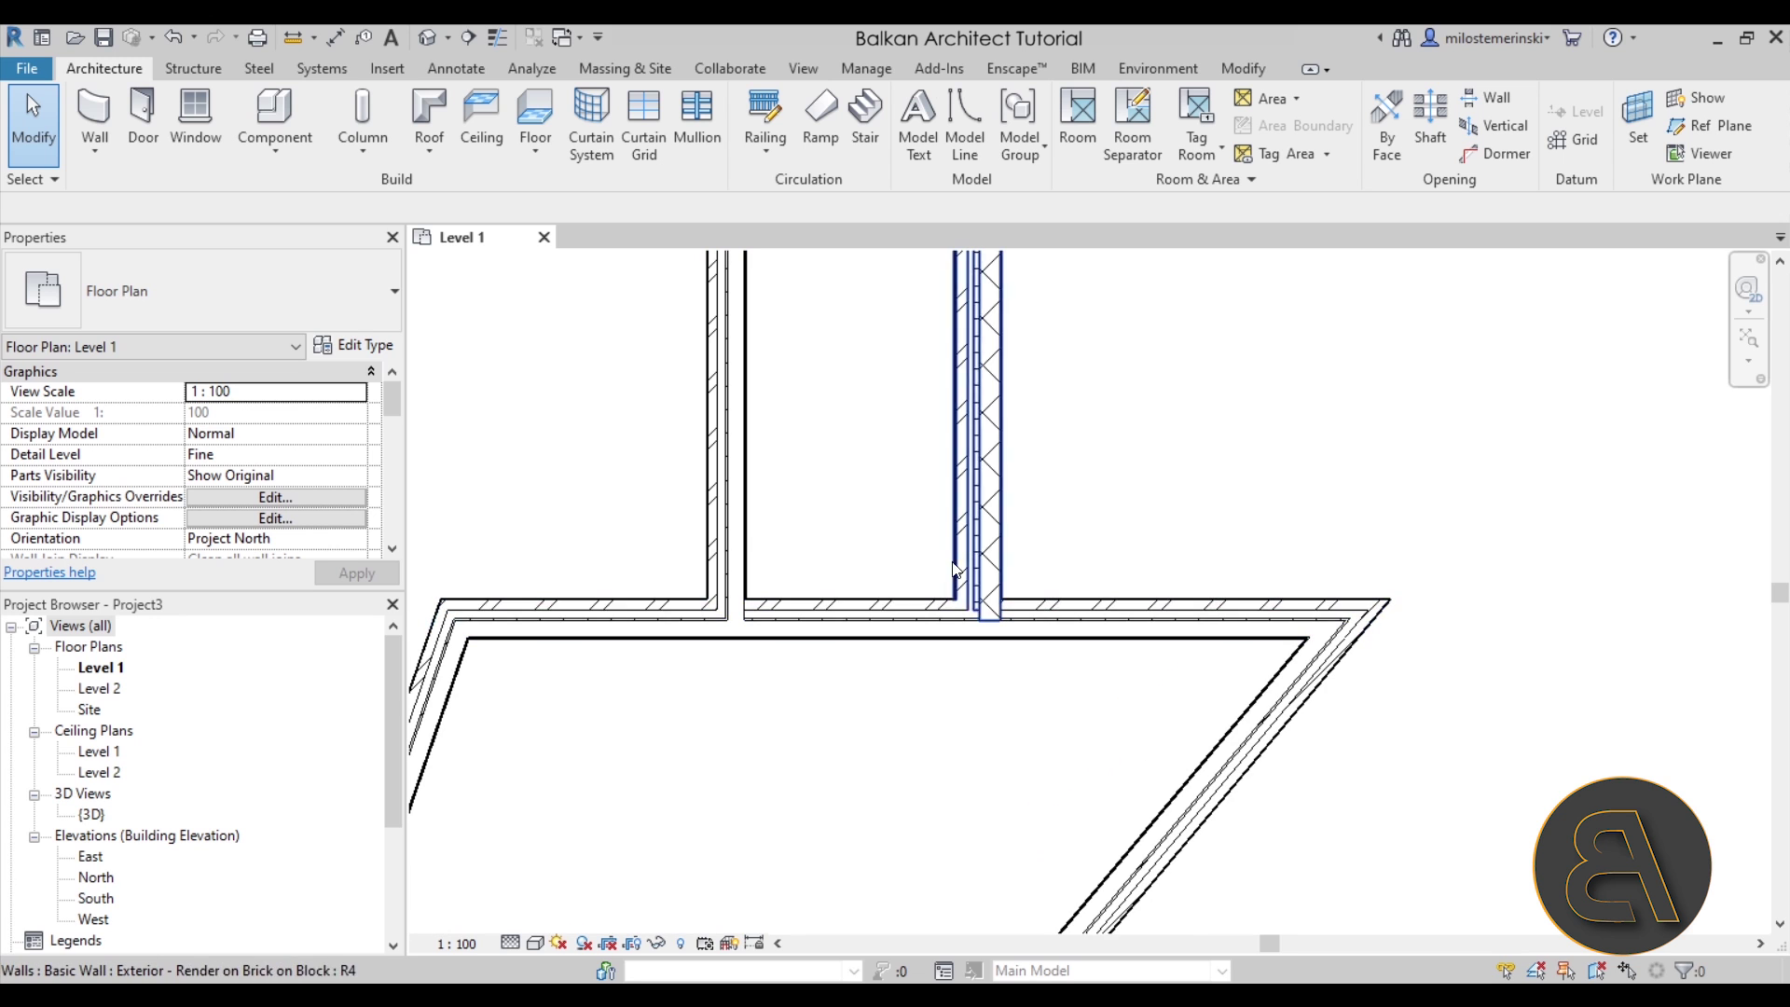
scroll(914, 606, down, 2)
middle_drag(891, 663, 857, 706)
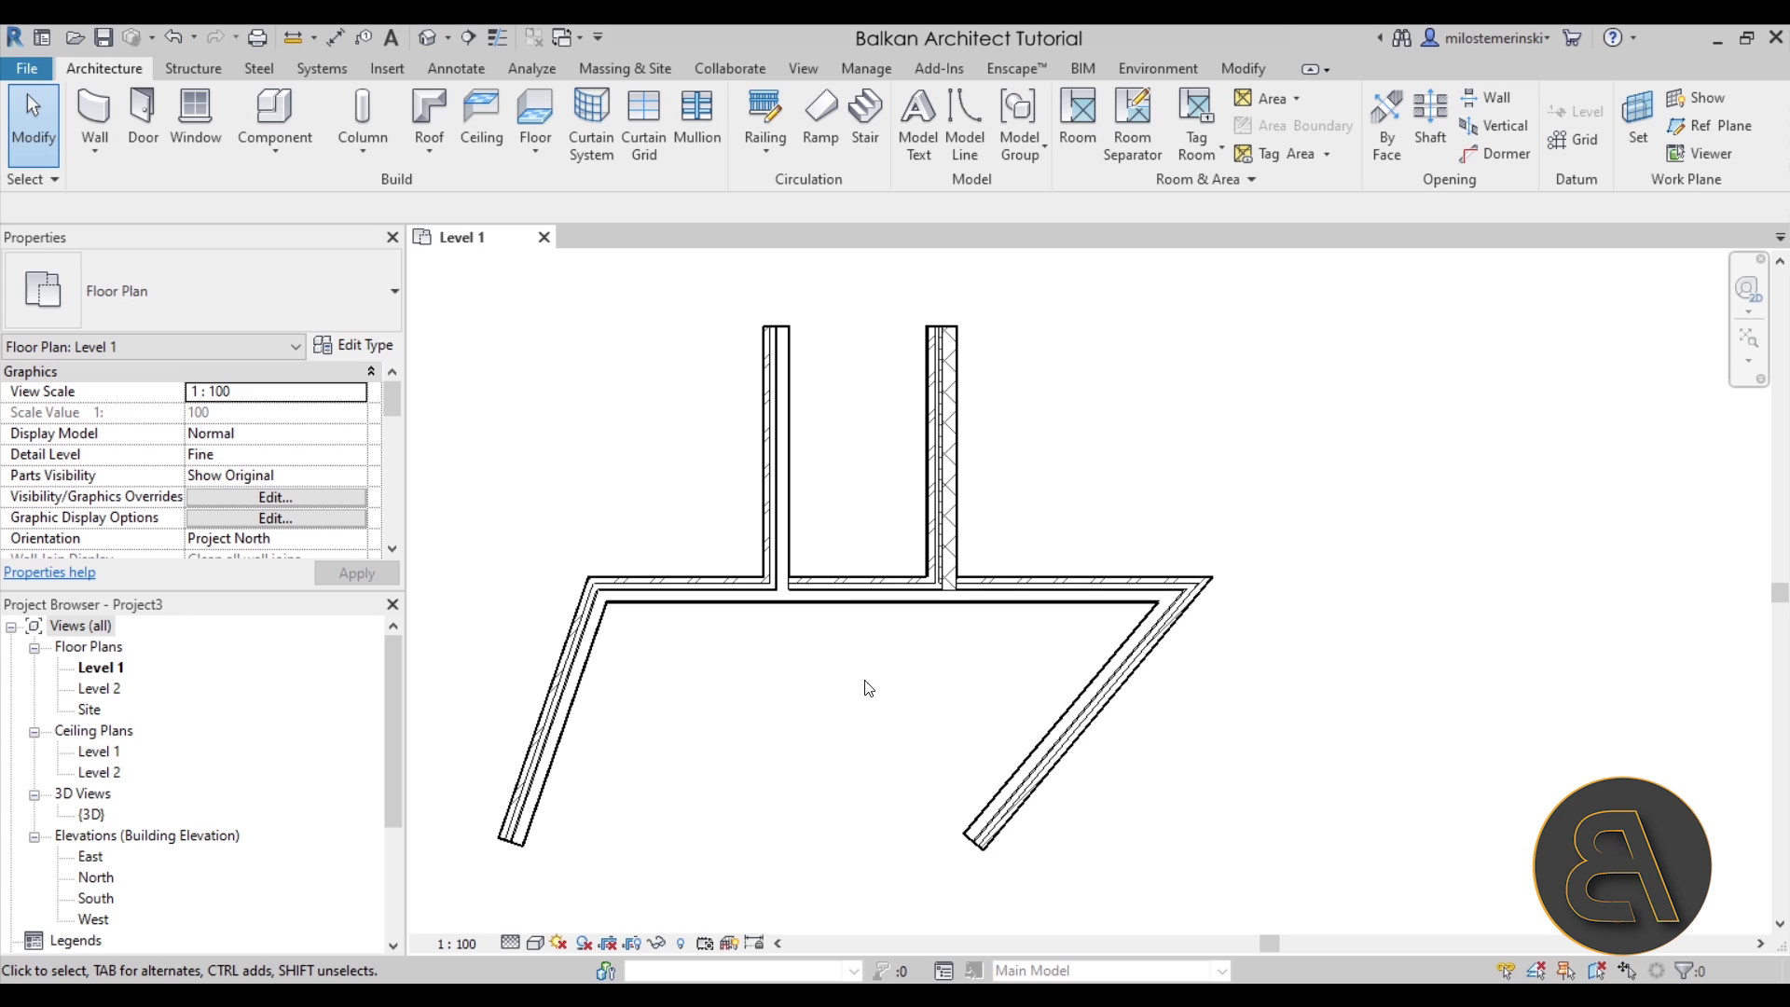
Step: Compare the floor plan at Coarse and Fine detail levels, finishing with the view on Fine
click(513, 942)
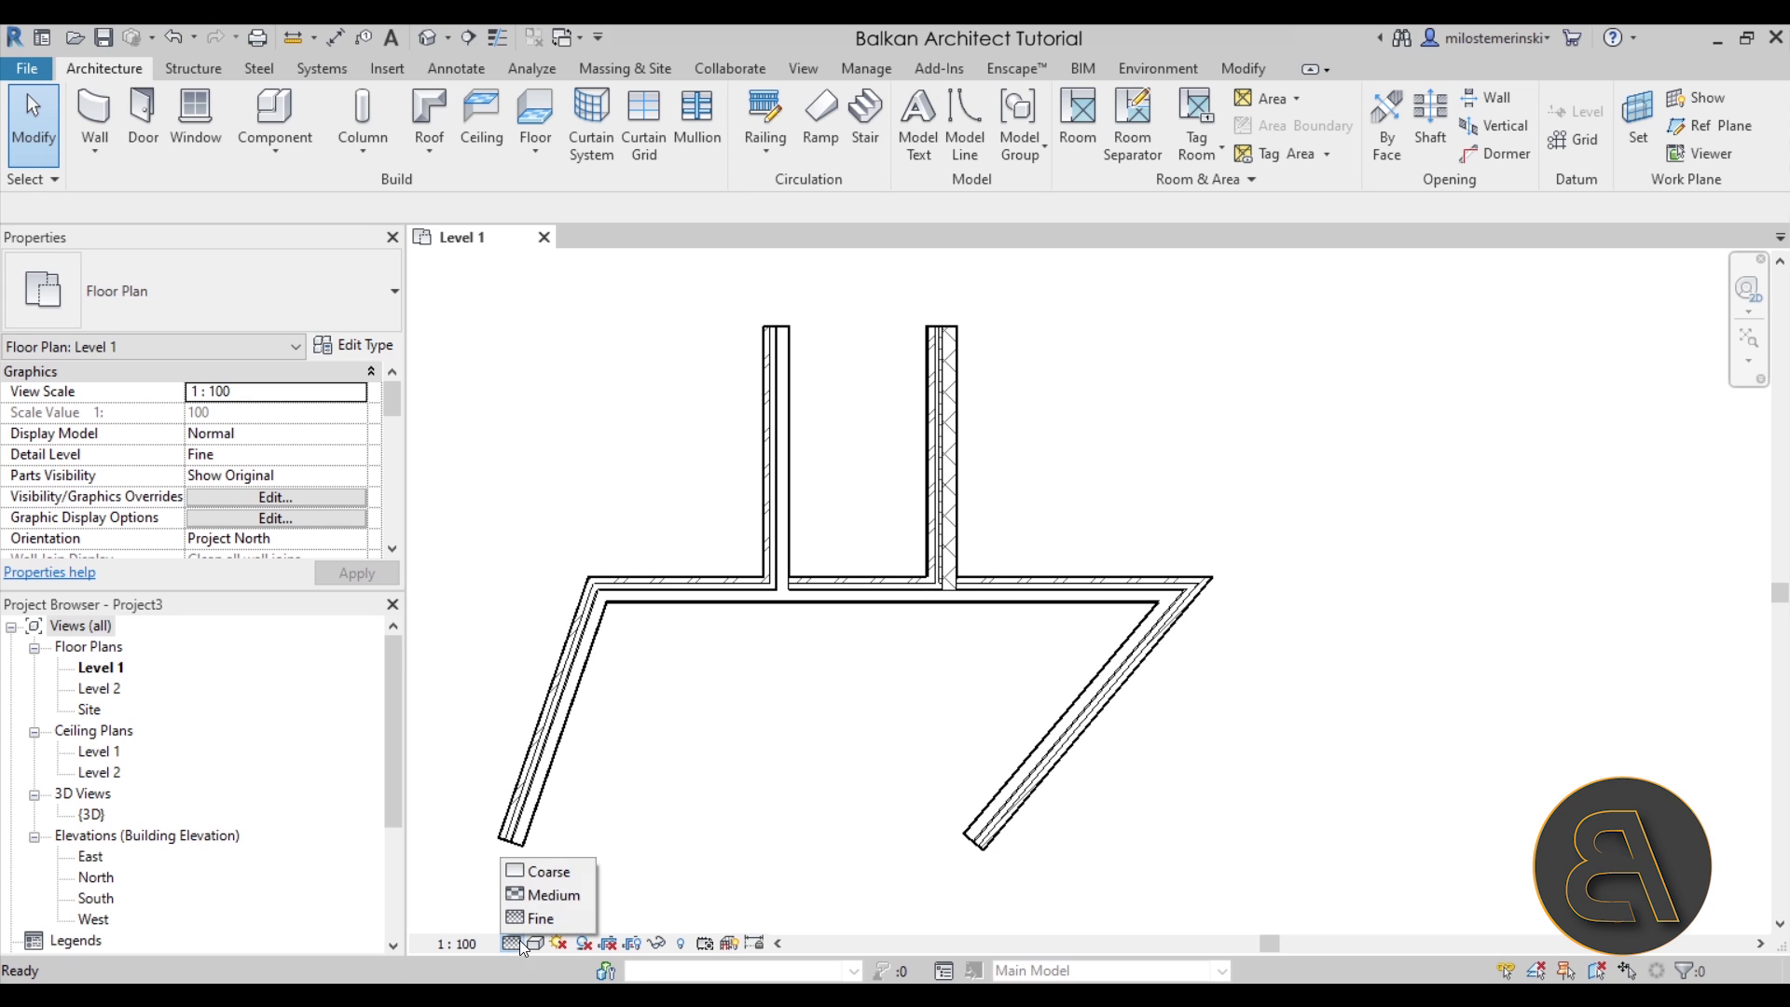
click(550, 875)
click(515, 941)
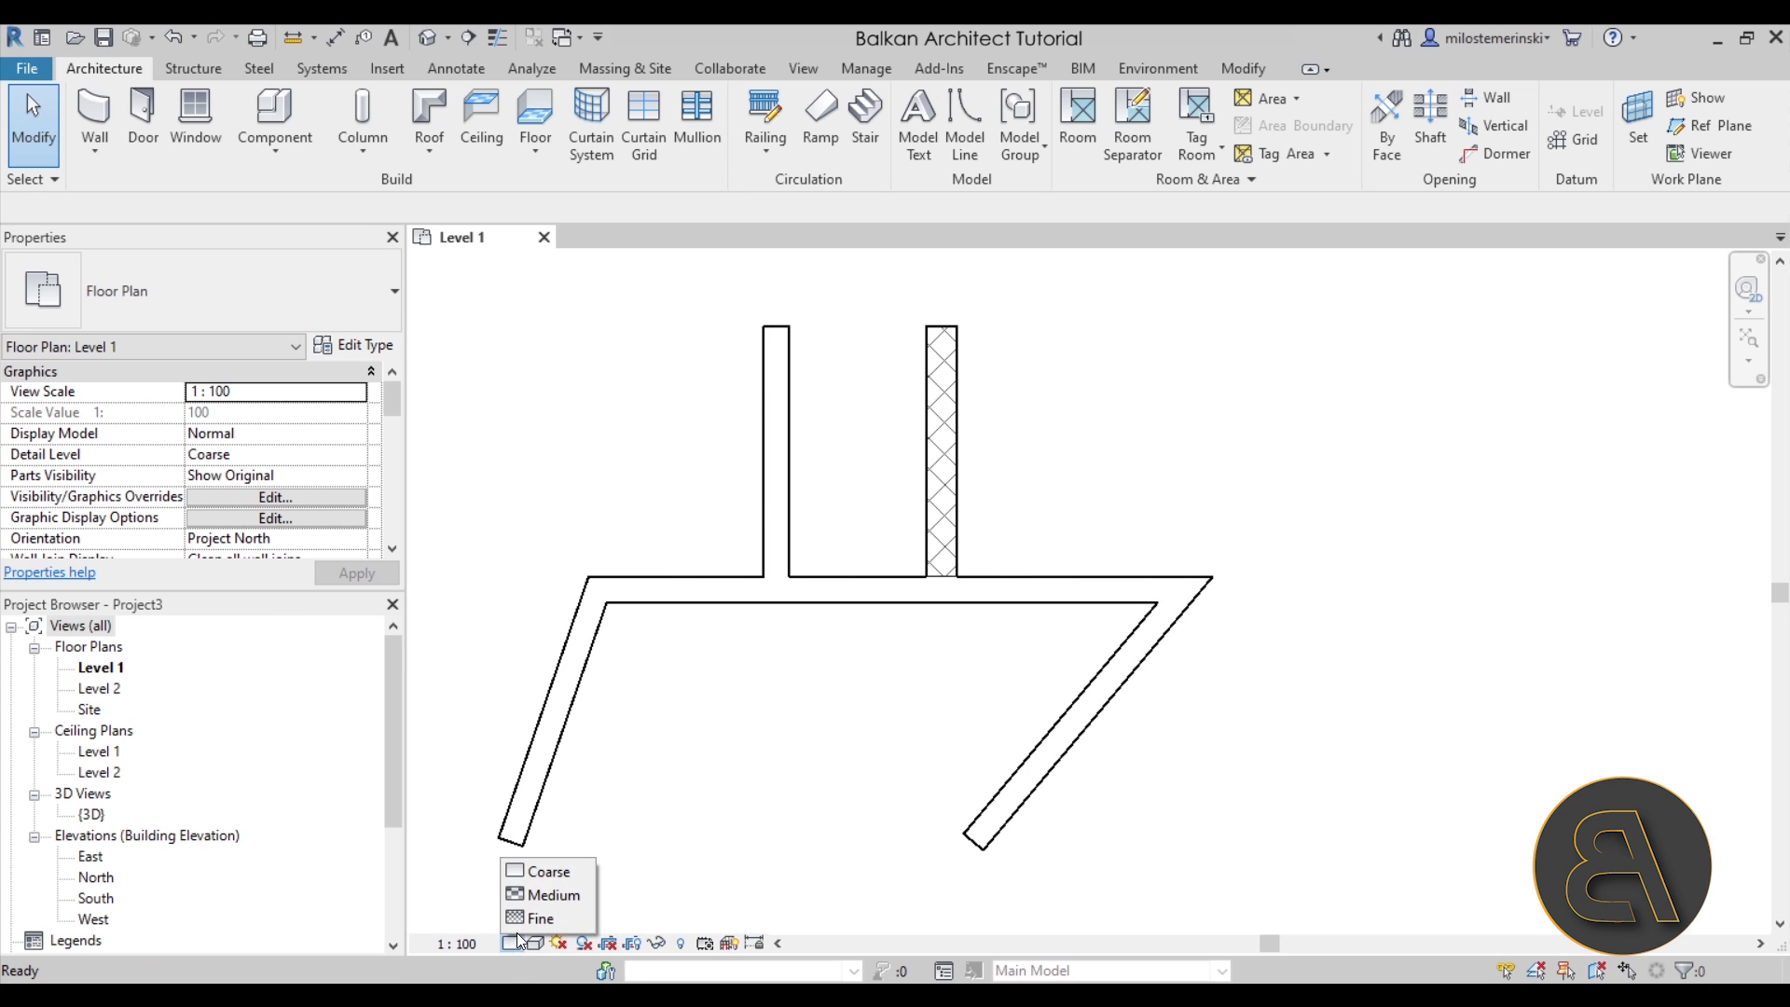
click(539, 918)
click(513, 943)
click(550, 874)
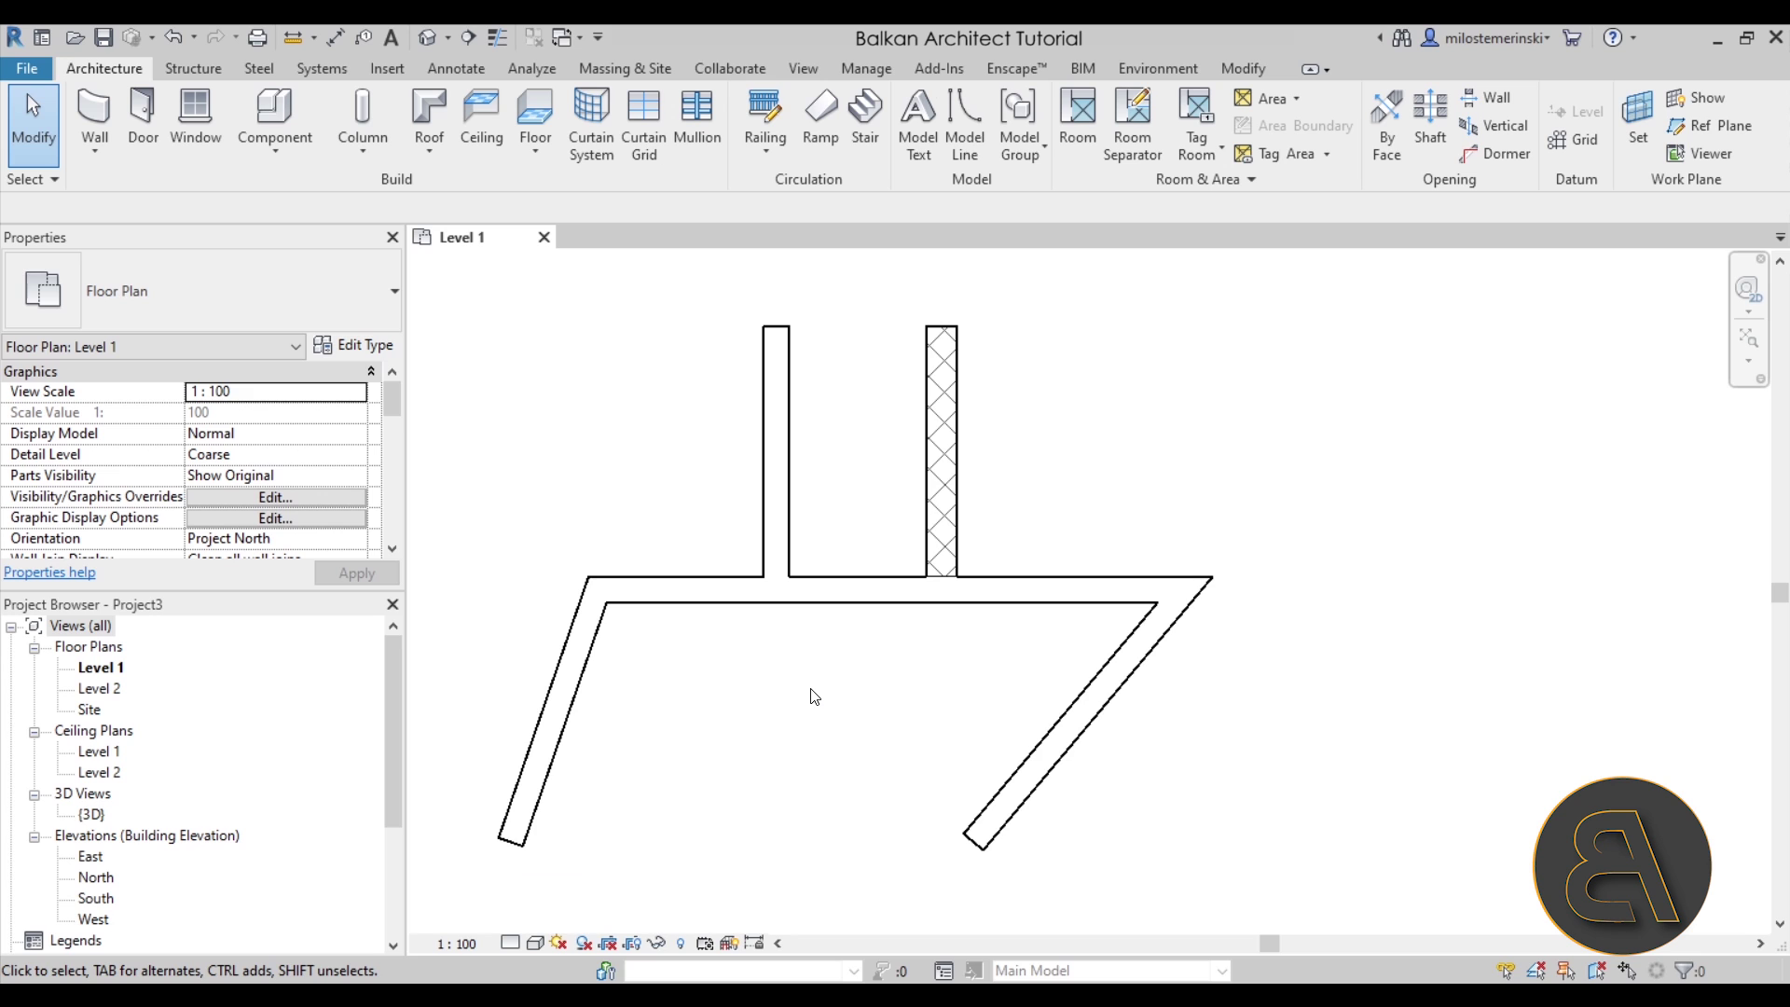
click(512, 943)
click(537, 920)
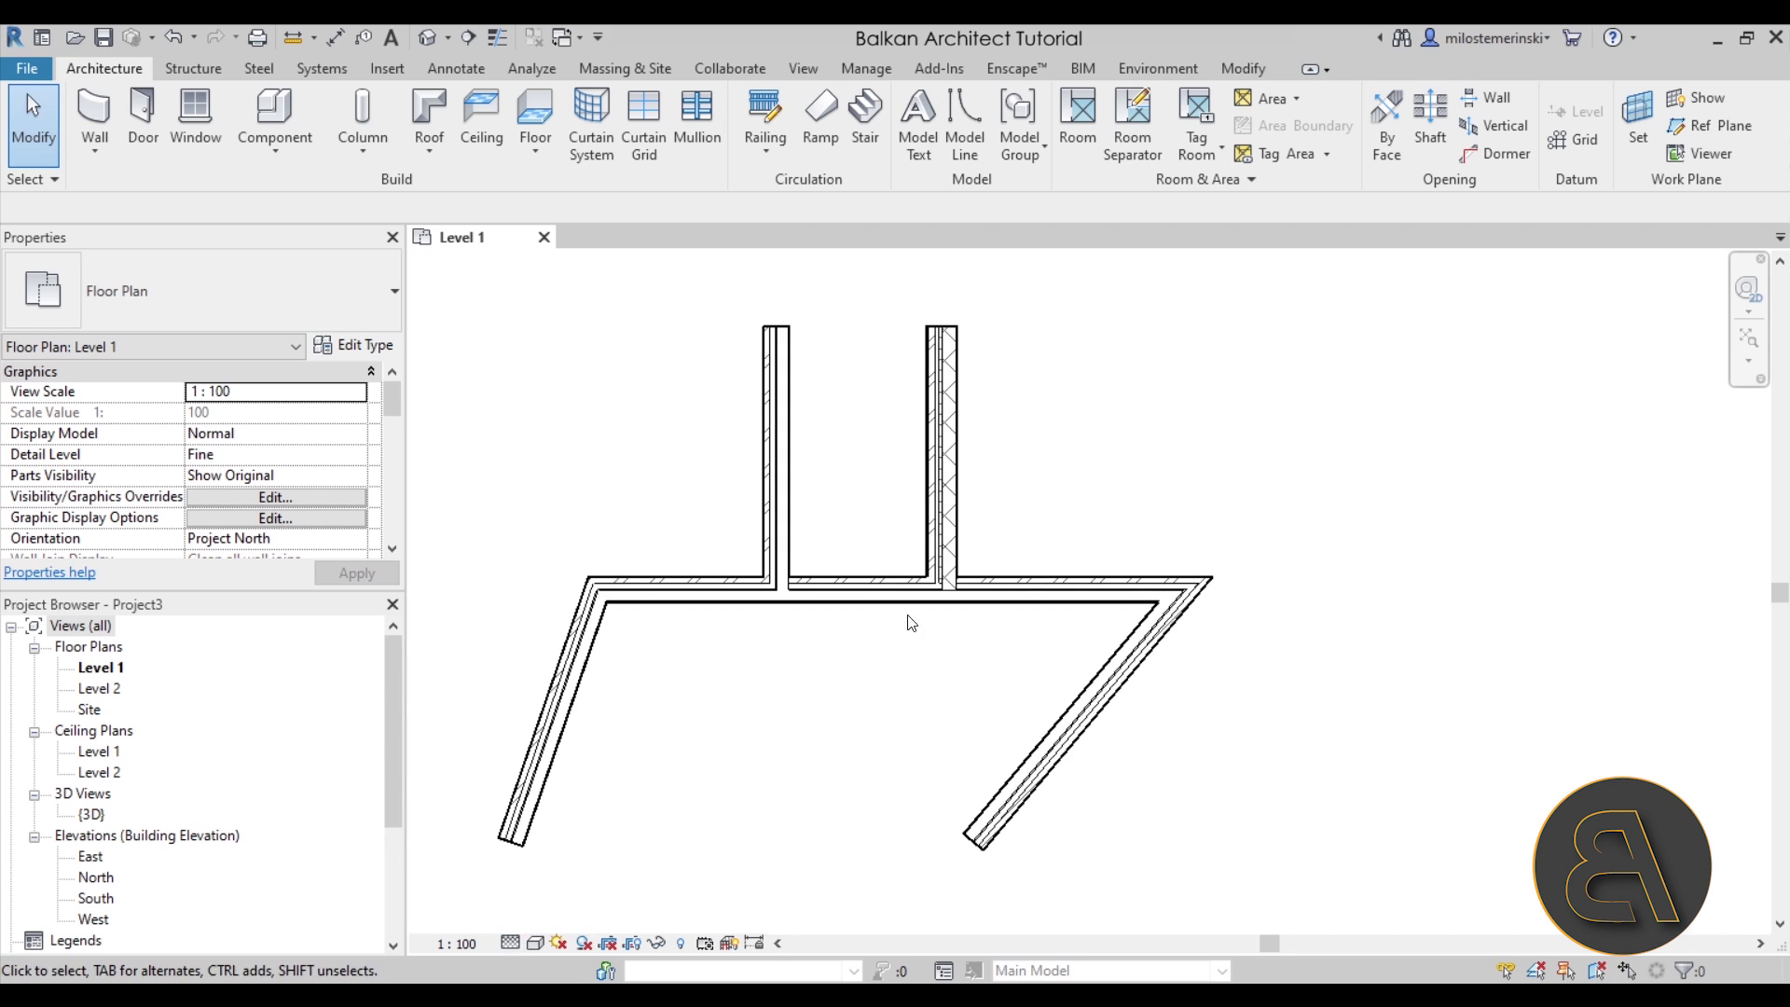
Step: Inspect the individual wall layers up close where the perpendicular walls meet the horizontal wall
scroll(911, 620, up, 2)
scroll(620, 736, up, 3)
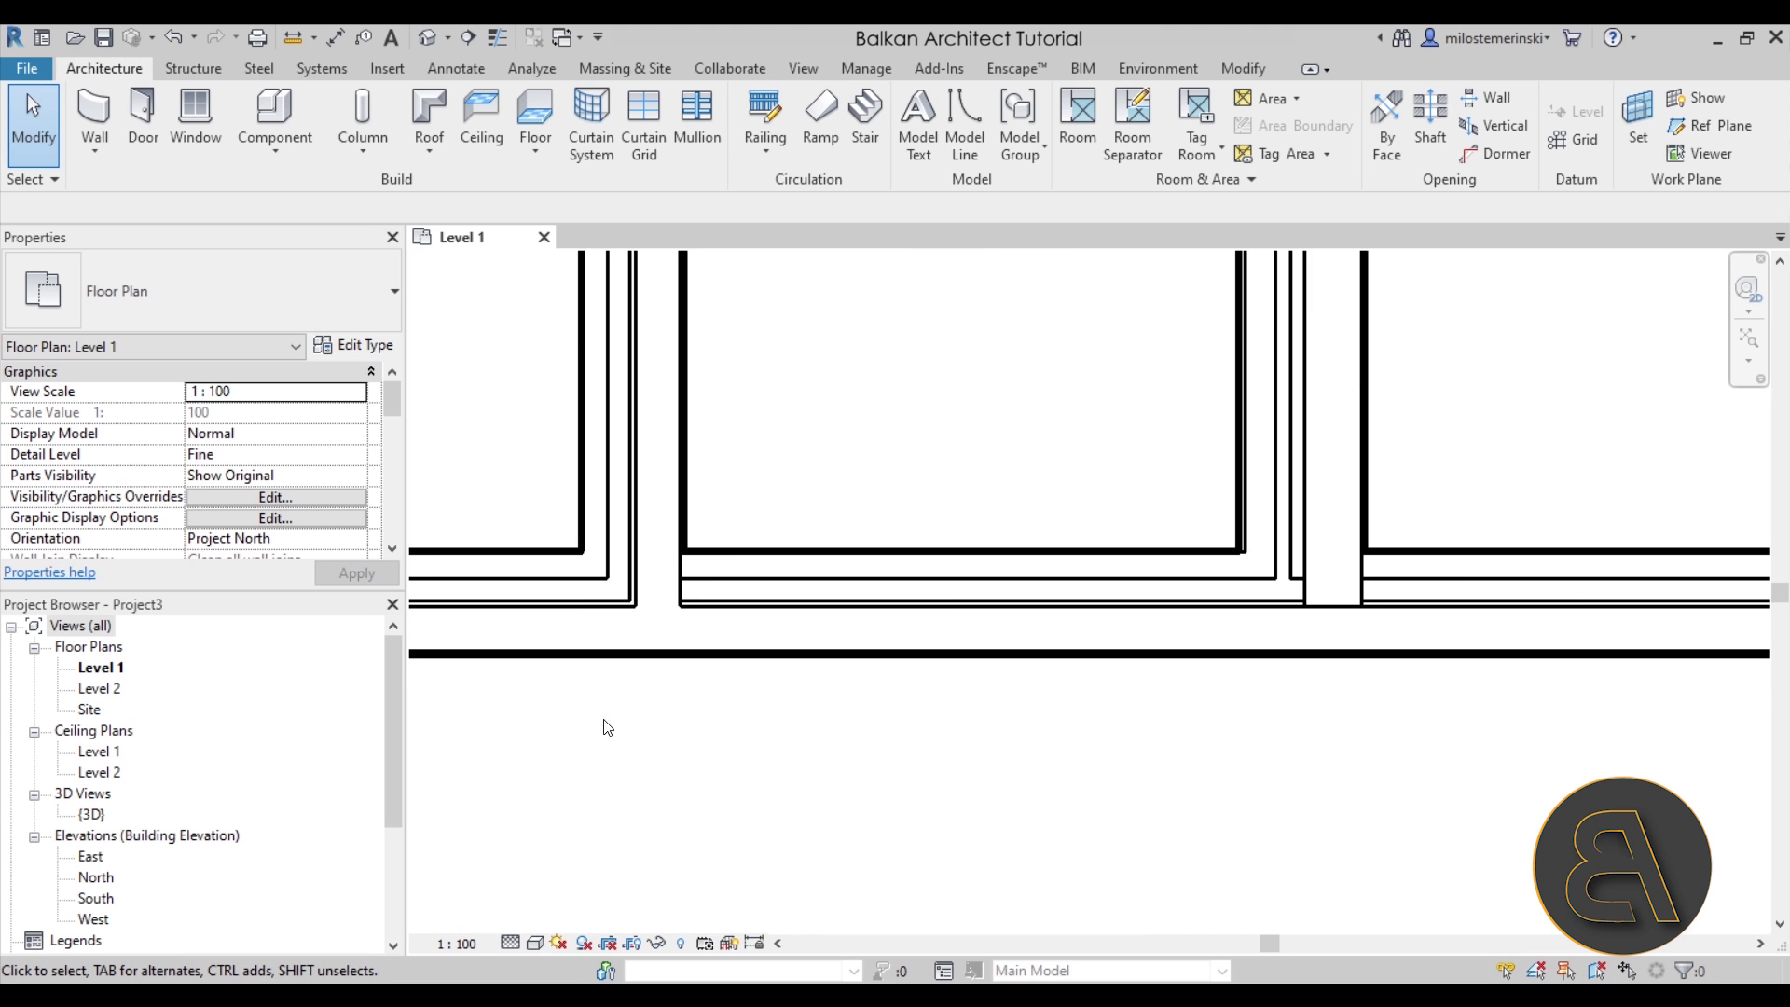
scroll(931, 456, down, 5)
scroll(886, 667, down, 1)
scroll(871, 668, up, 1)
scroll(904, 708, down, 1)
middle_drag(903, 707, 896, 677)
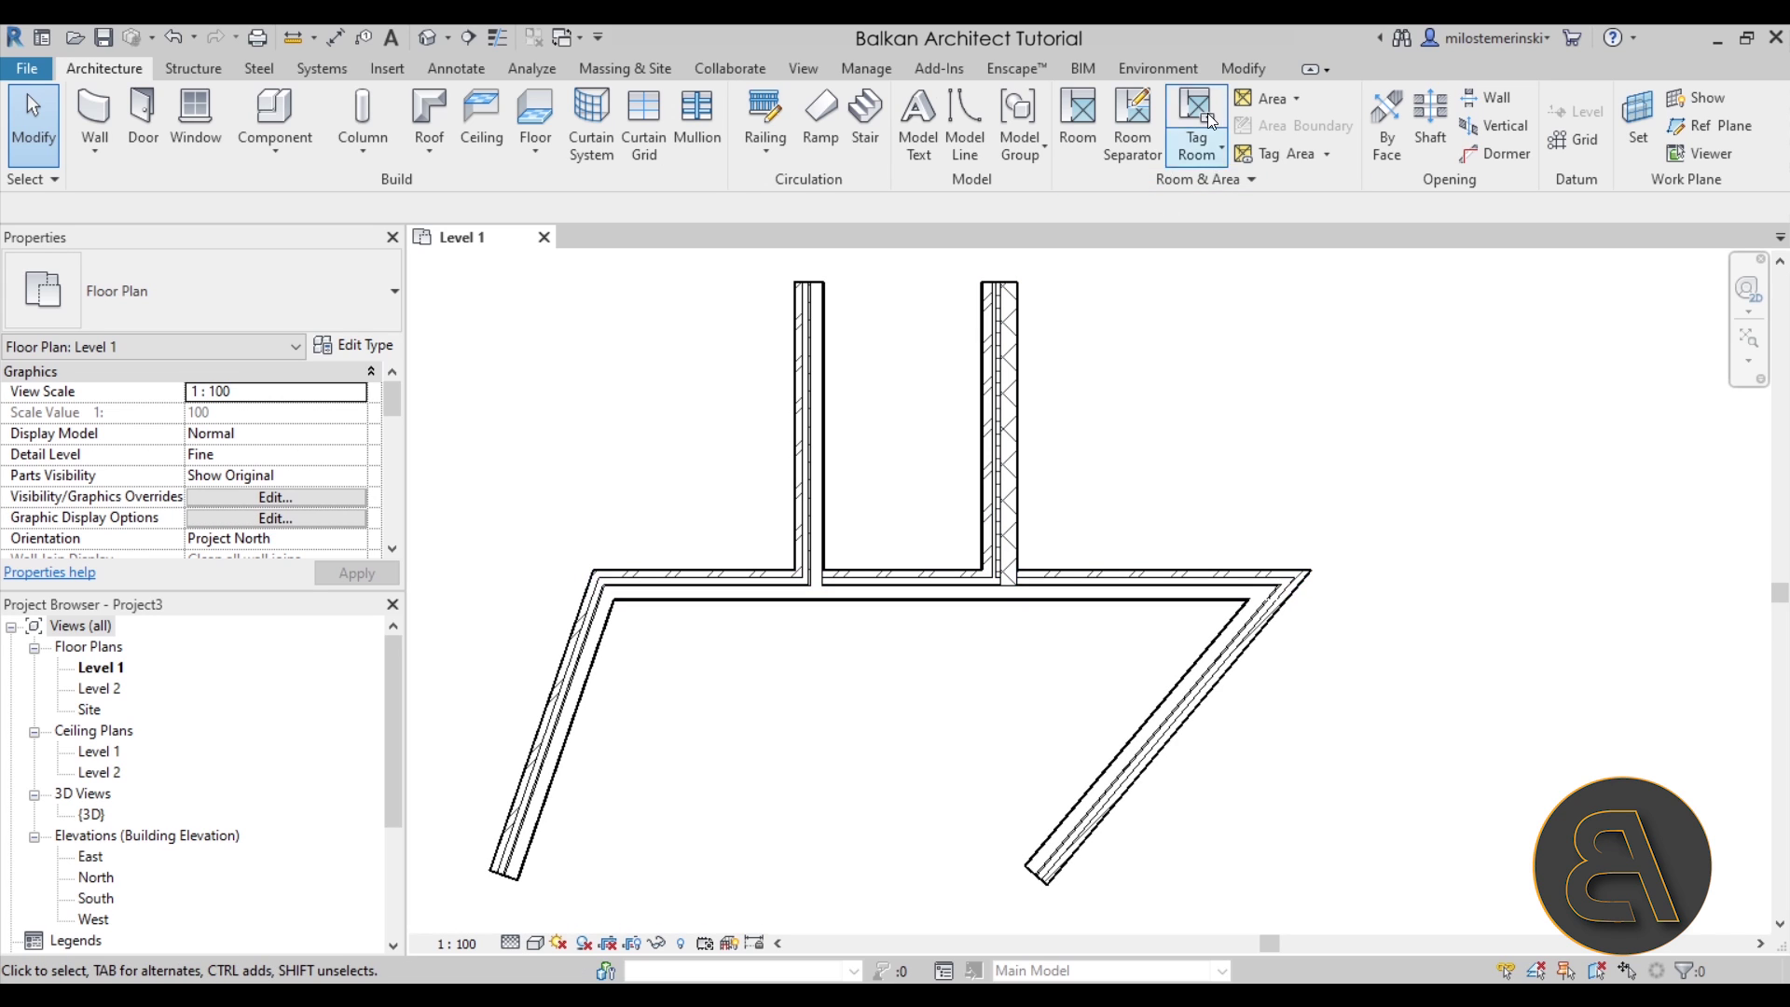
Step: Edit the wall join at the sharp right corner with the Wall Joins tool and set it to Miter
click(1244, 71)
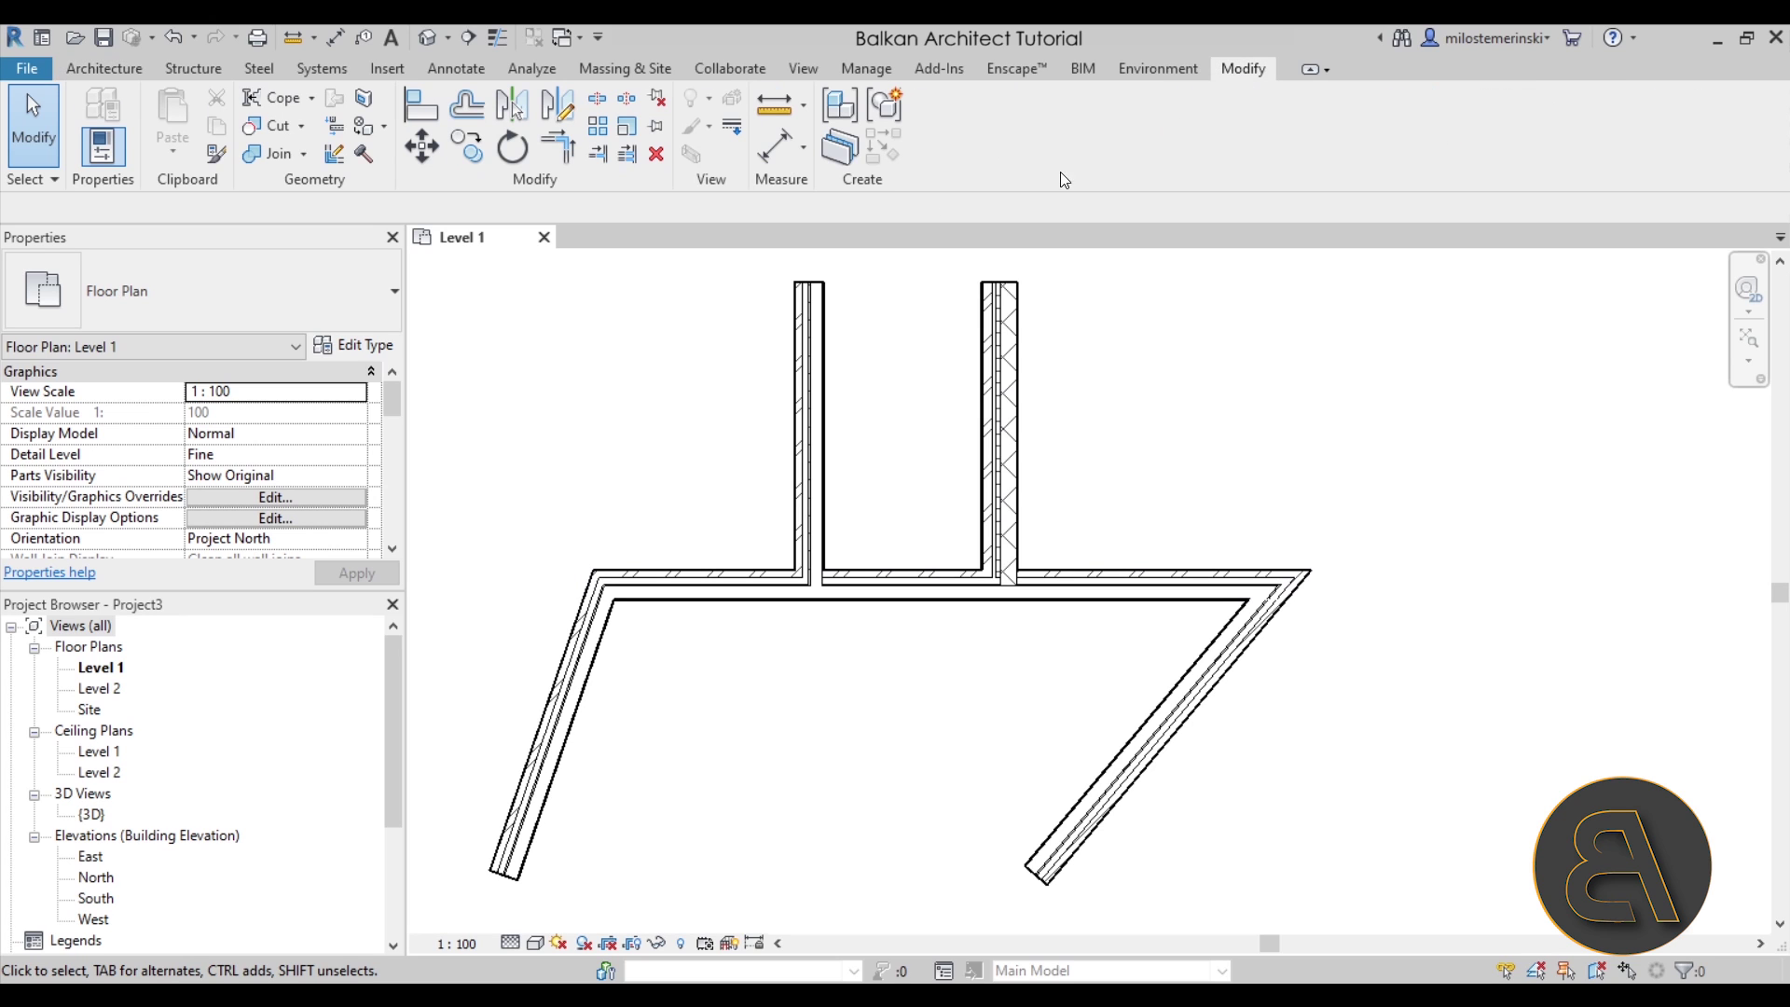
click(334, 155)
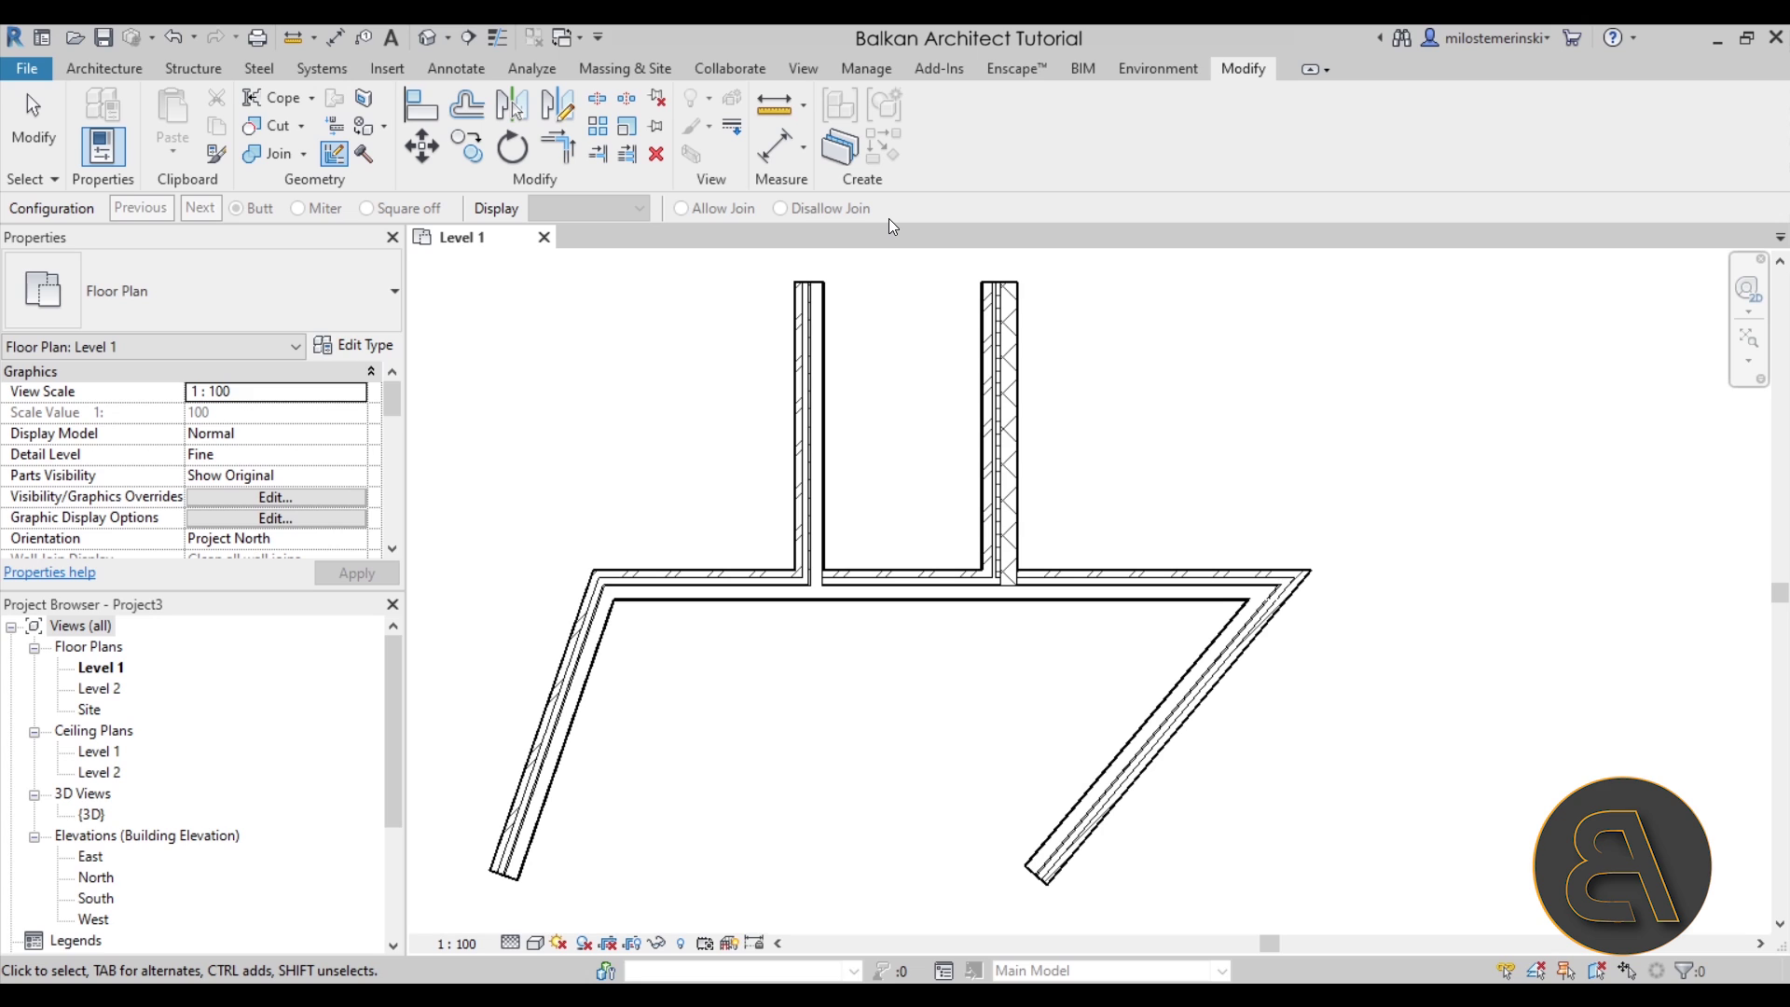
click(1275, 600)
scroll(1300, 592, up, 5)
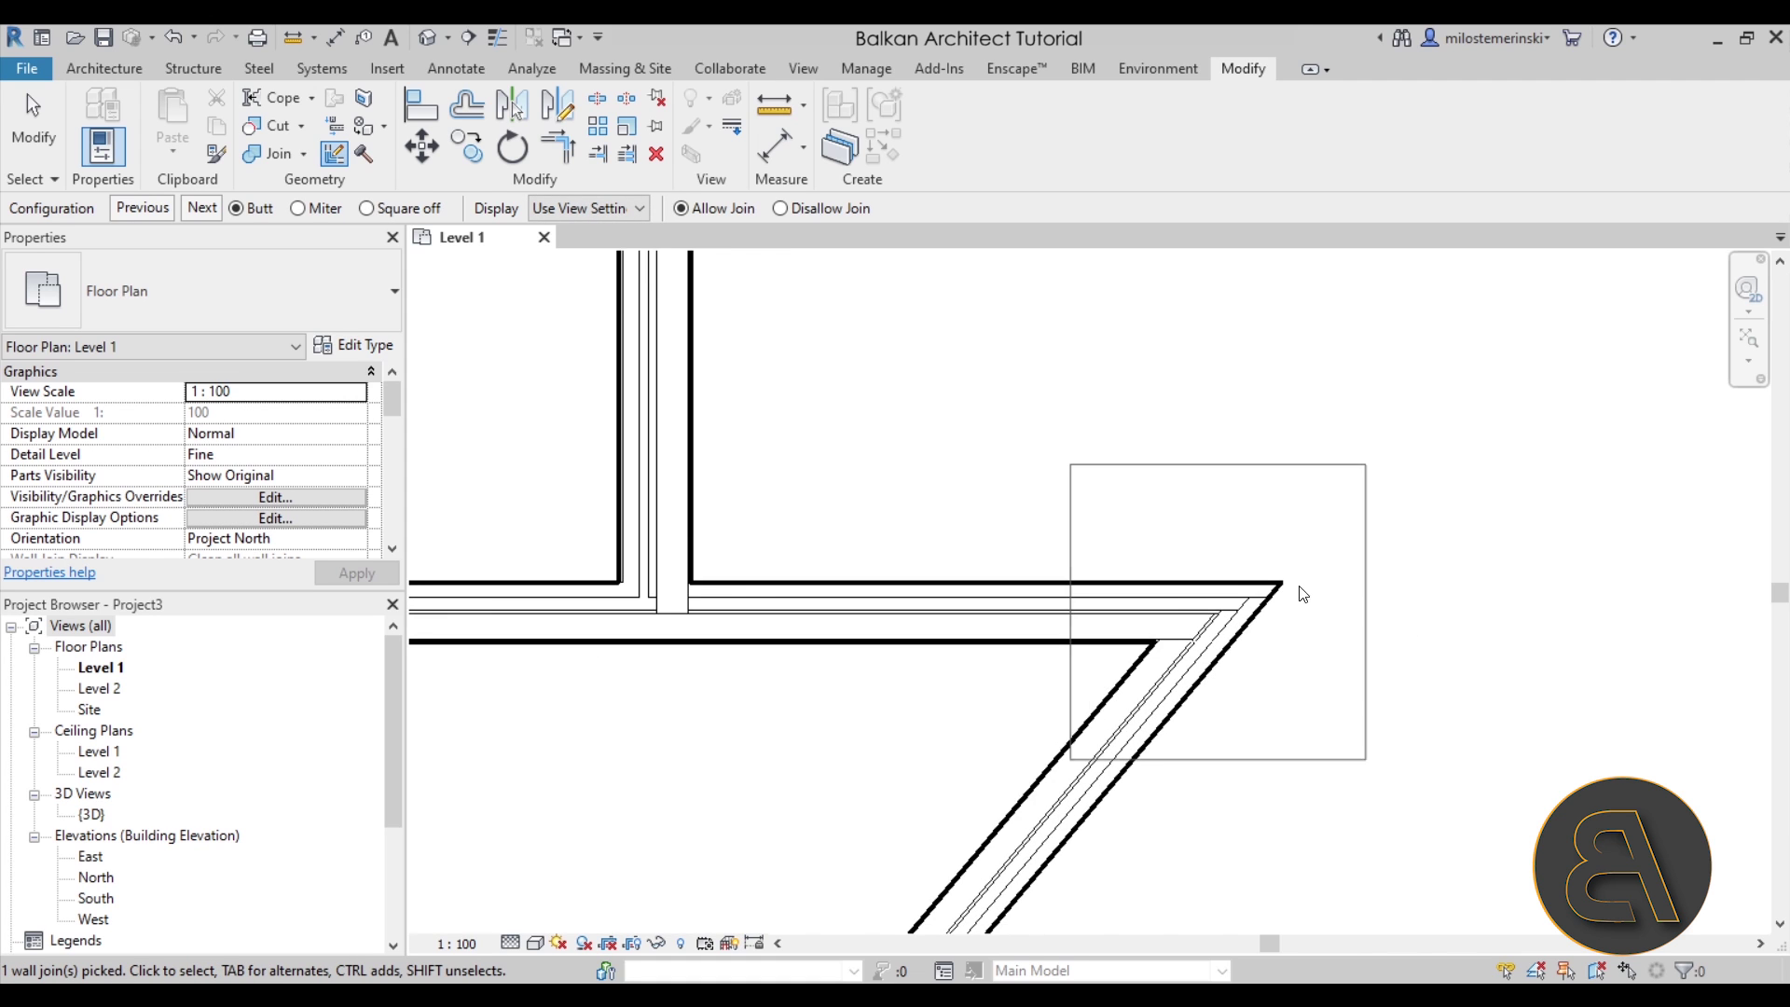
scroll(1277, 654, up, 3)
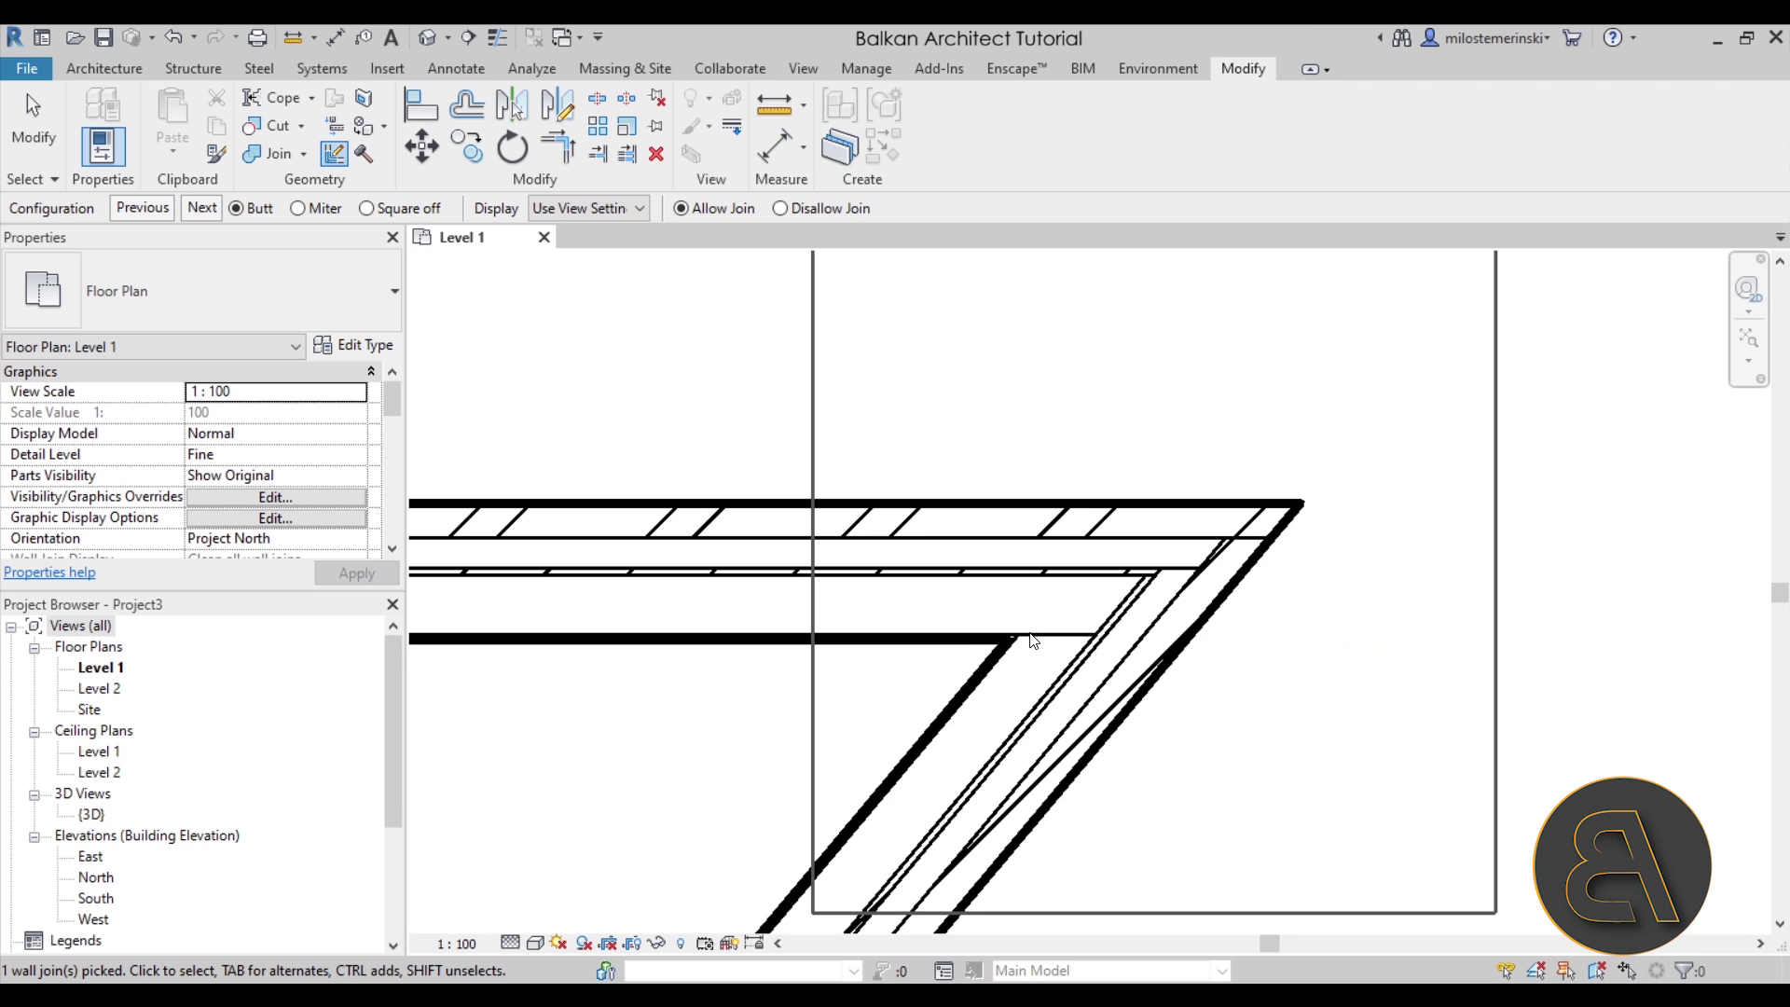
scroll(1033, 642, down, 1)
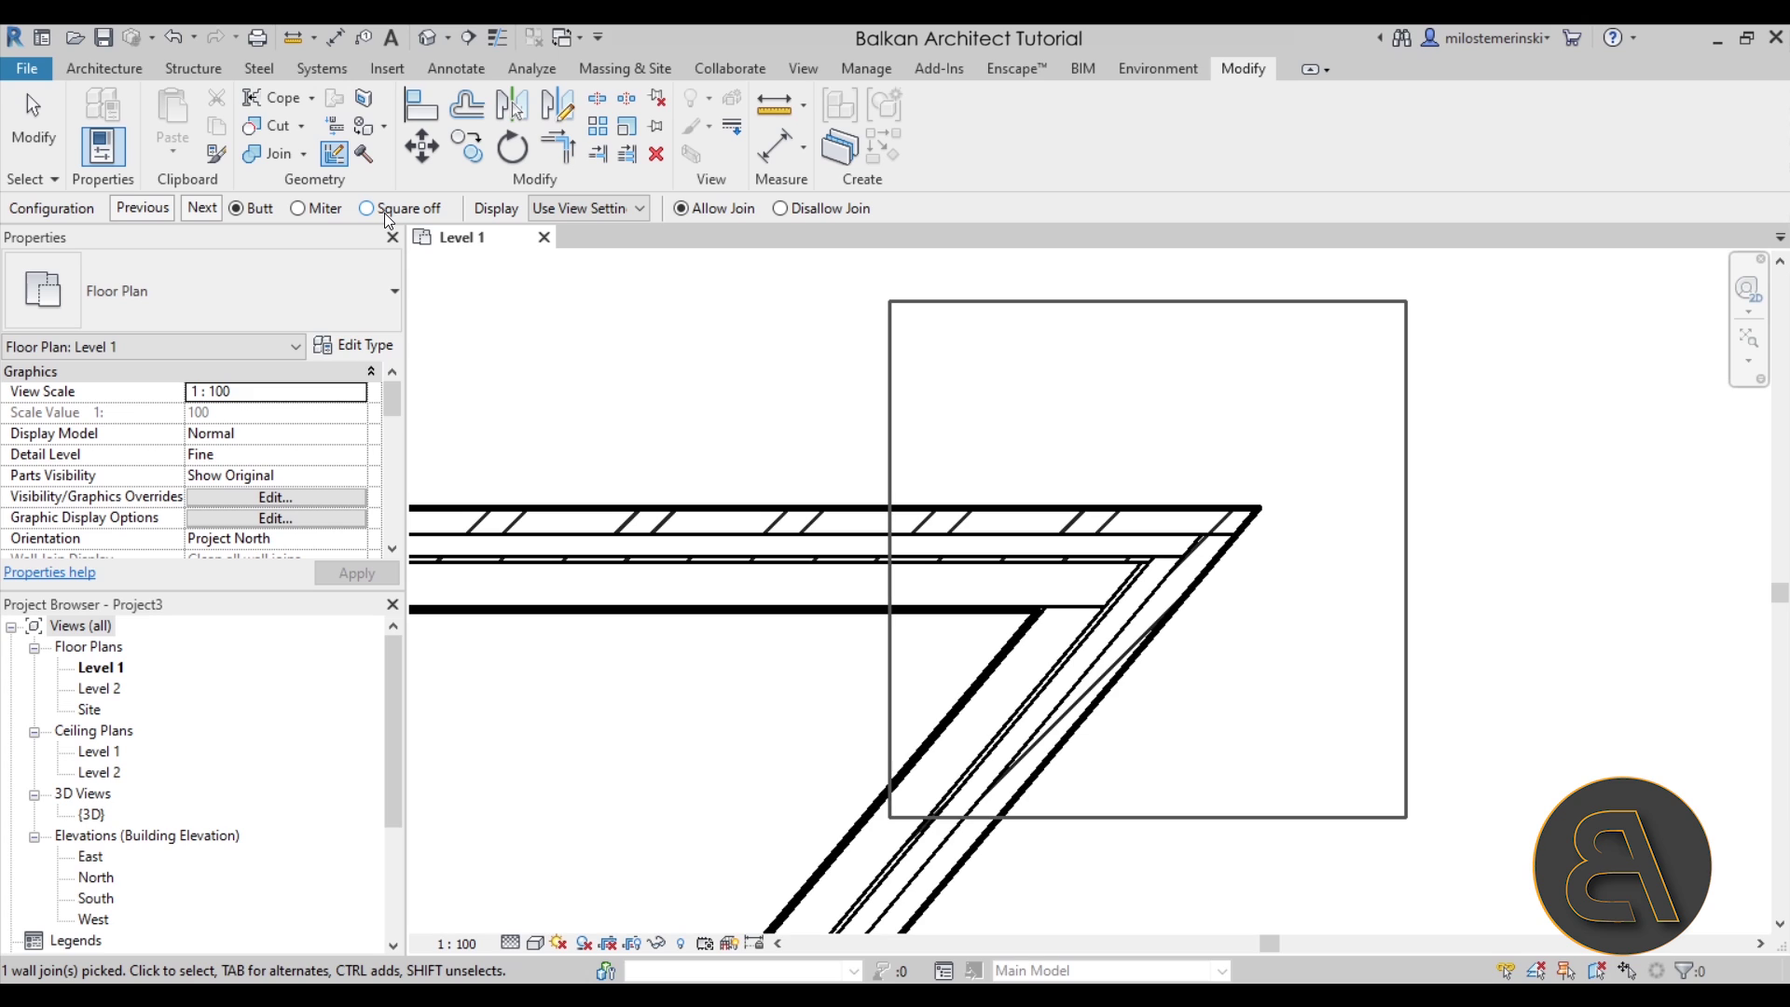
click(298, 209)
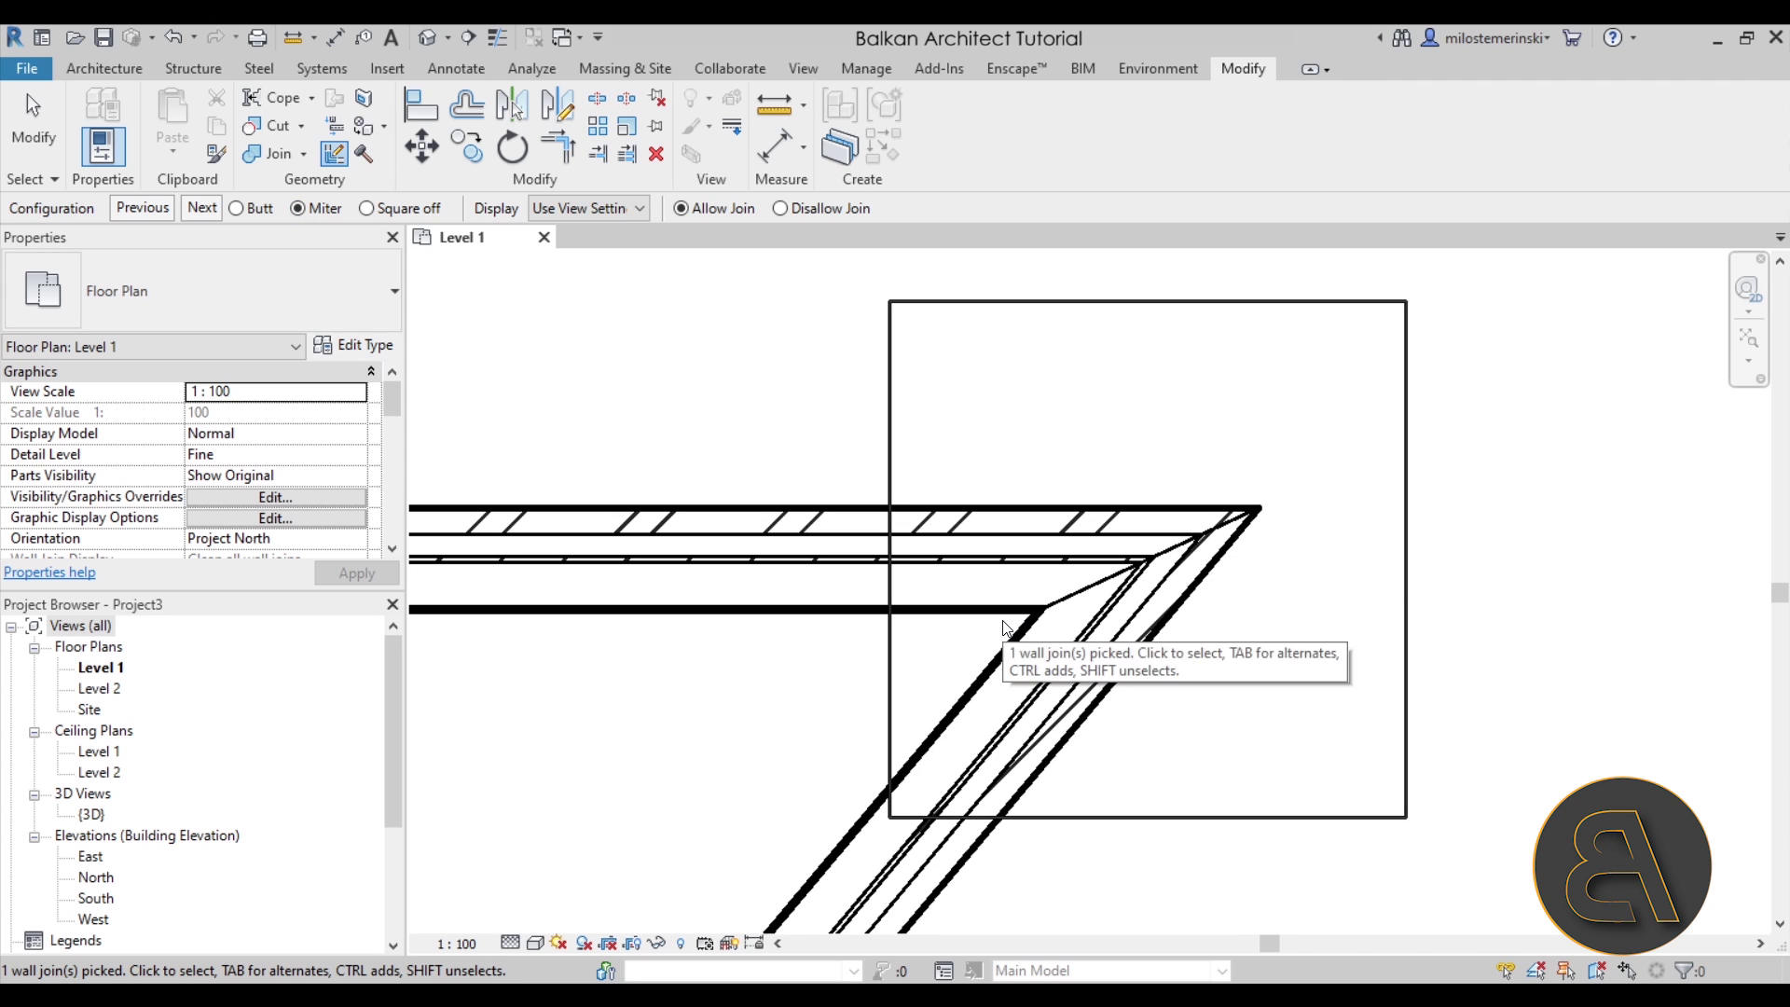
Step: Try the Square off, Butt and Miter styles on the sharp corner's wall join, cycling through the Butt configurations
click(369, 209)
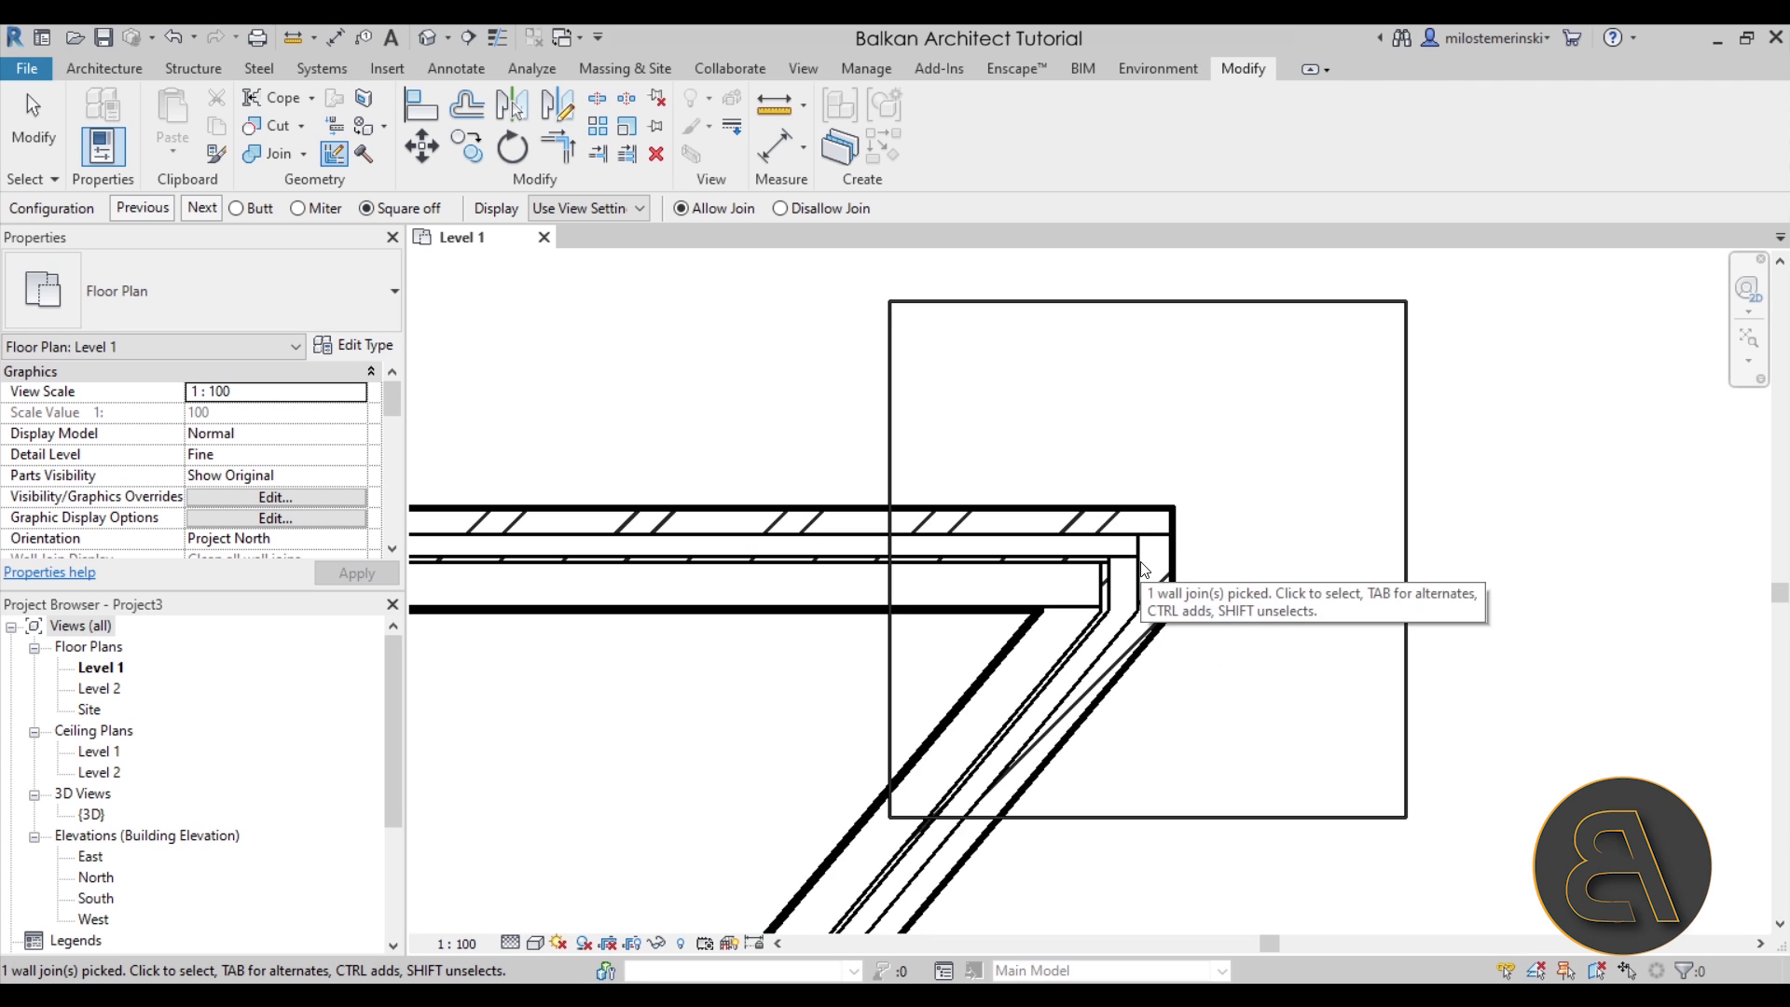
click(238, 209)
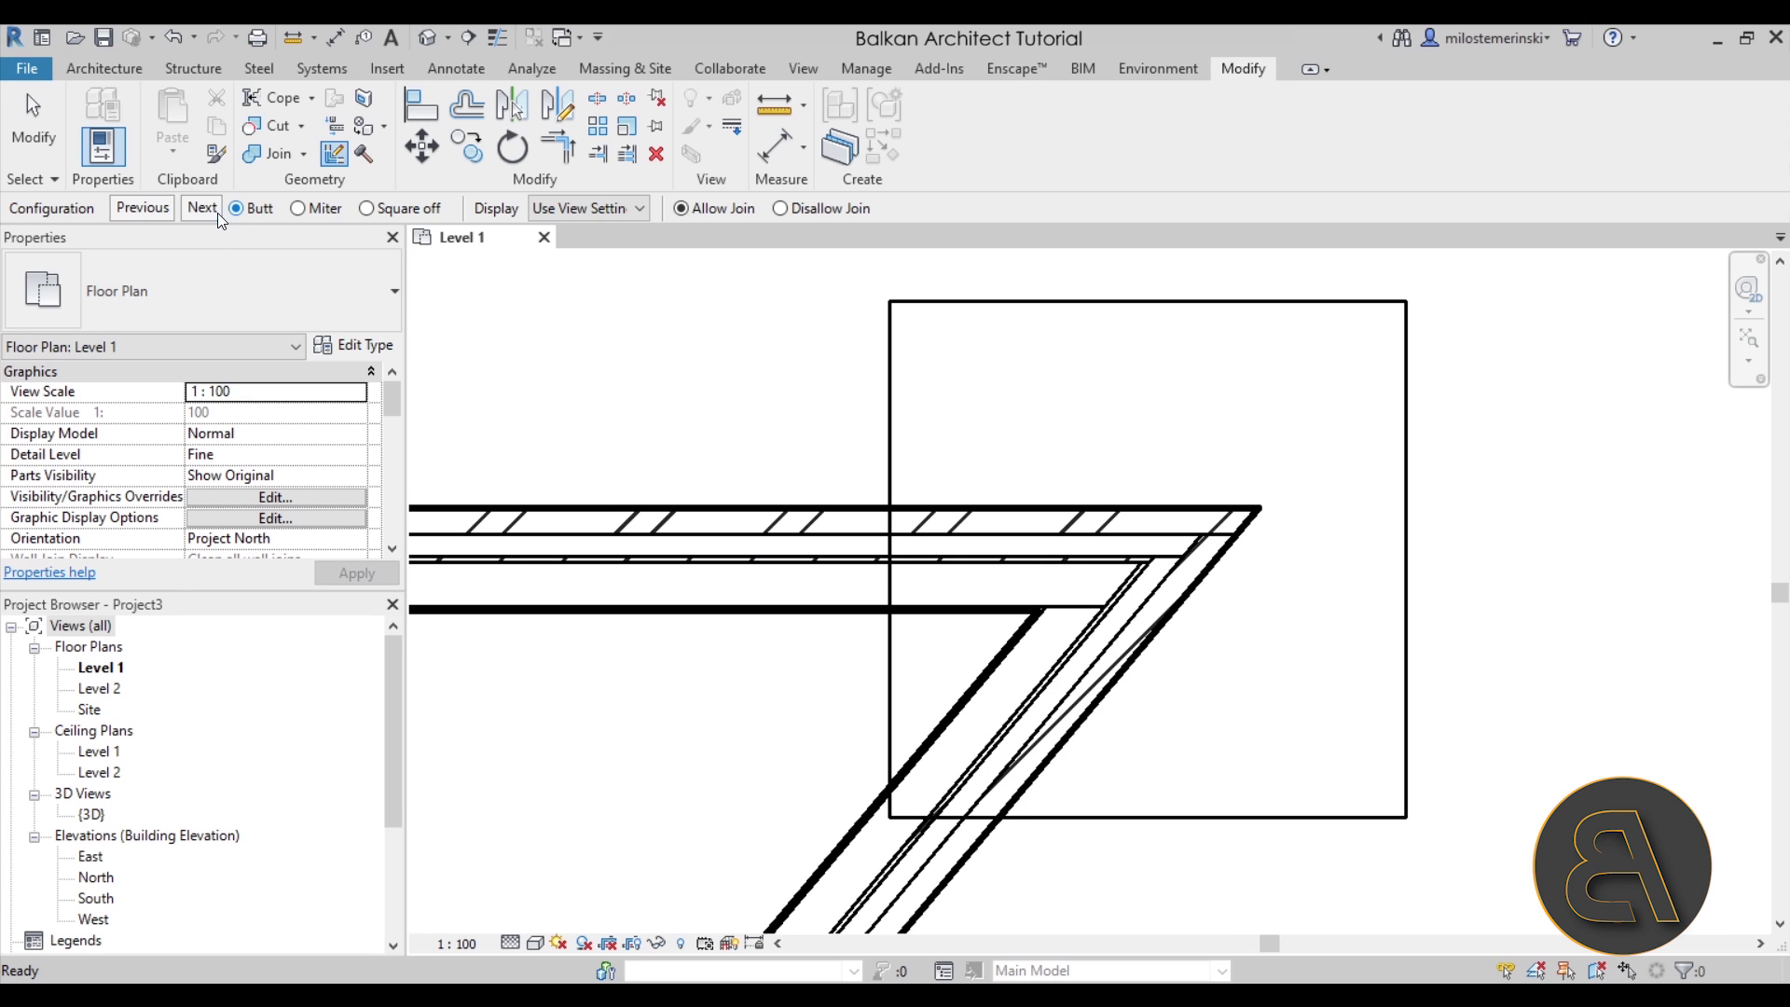
click(203, 208)
click(202, 208)
click(215, 213)
click(215, 213)
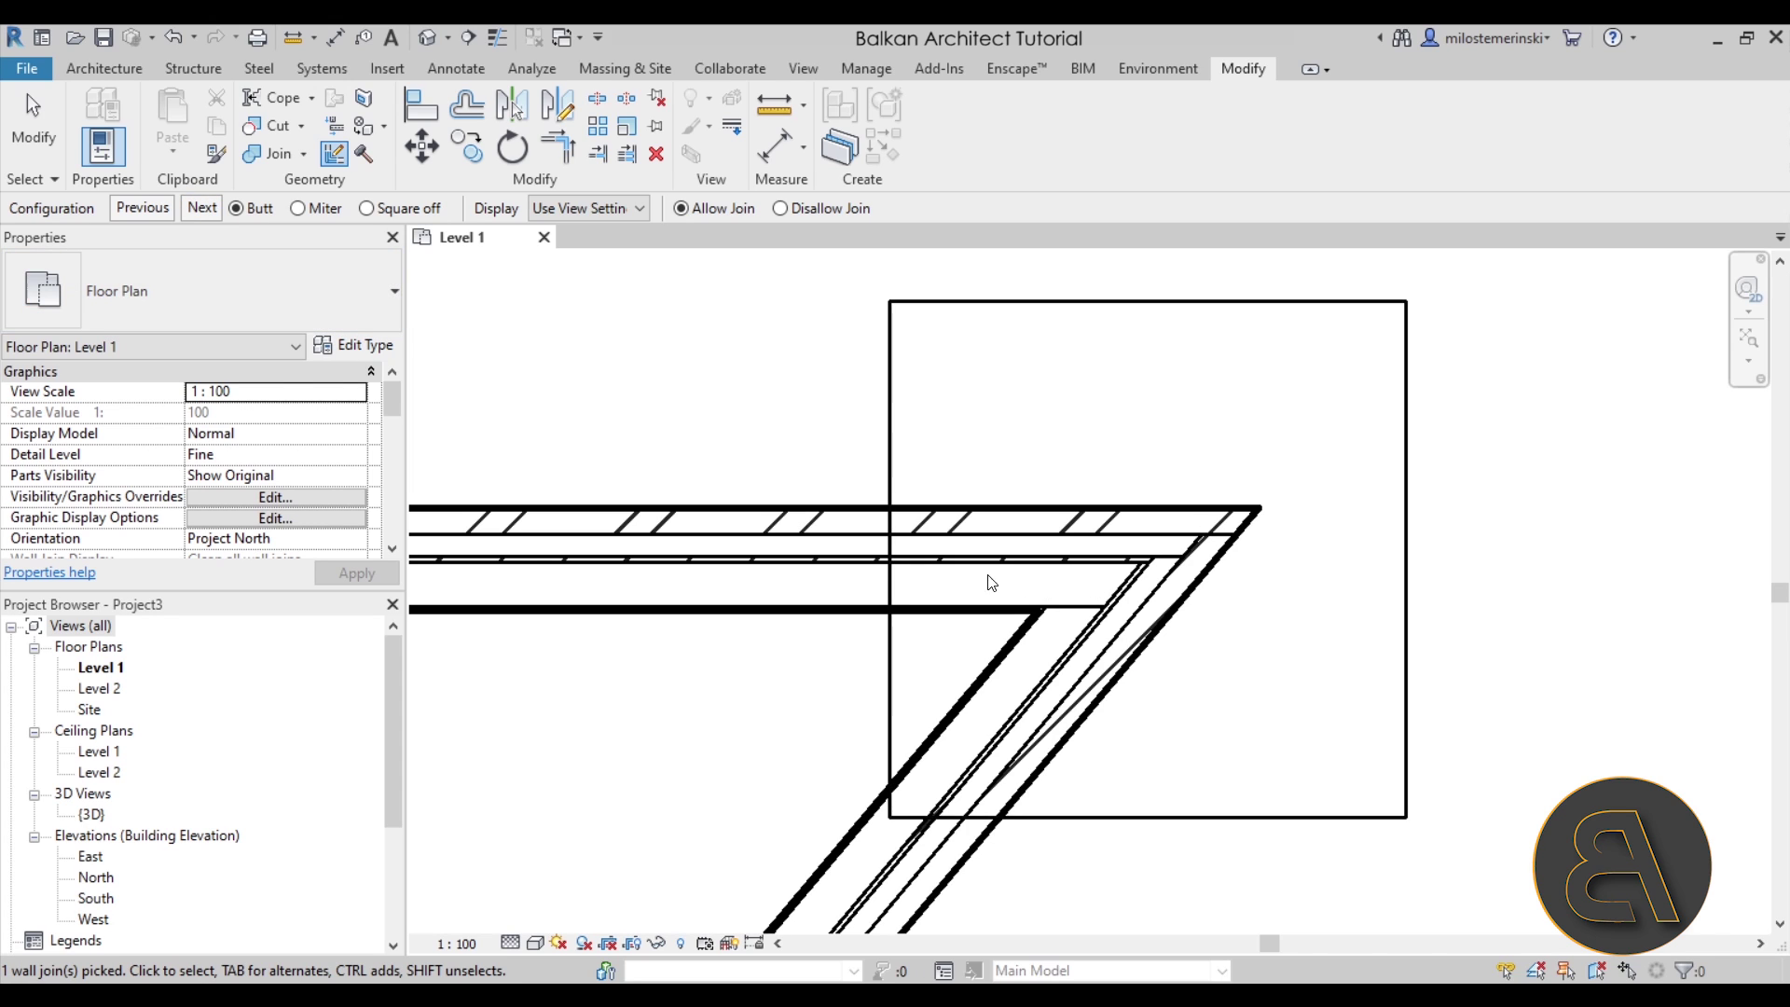
click(209, 213)
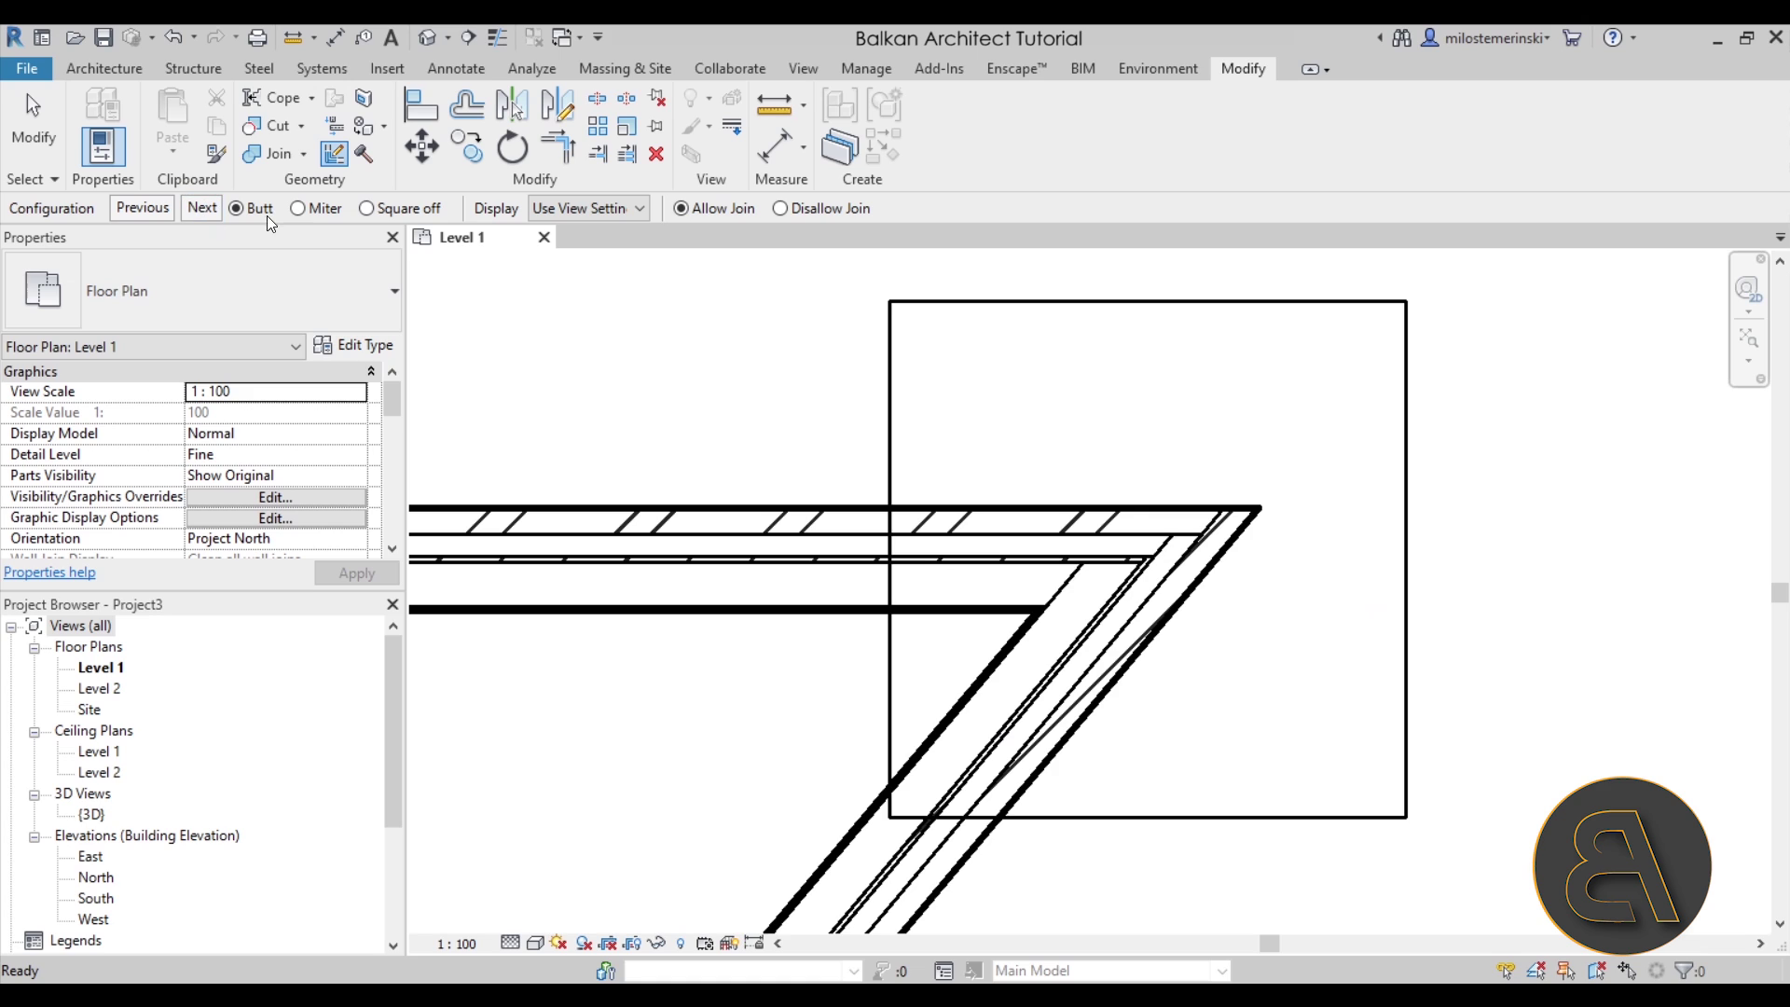
click(298, 209)
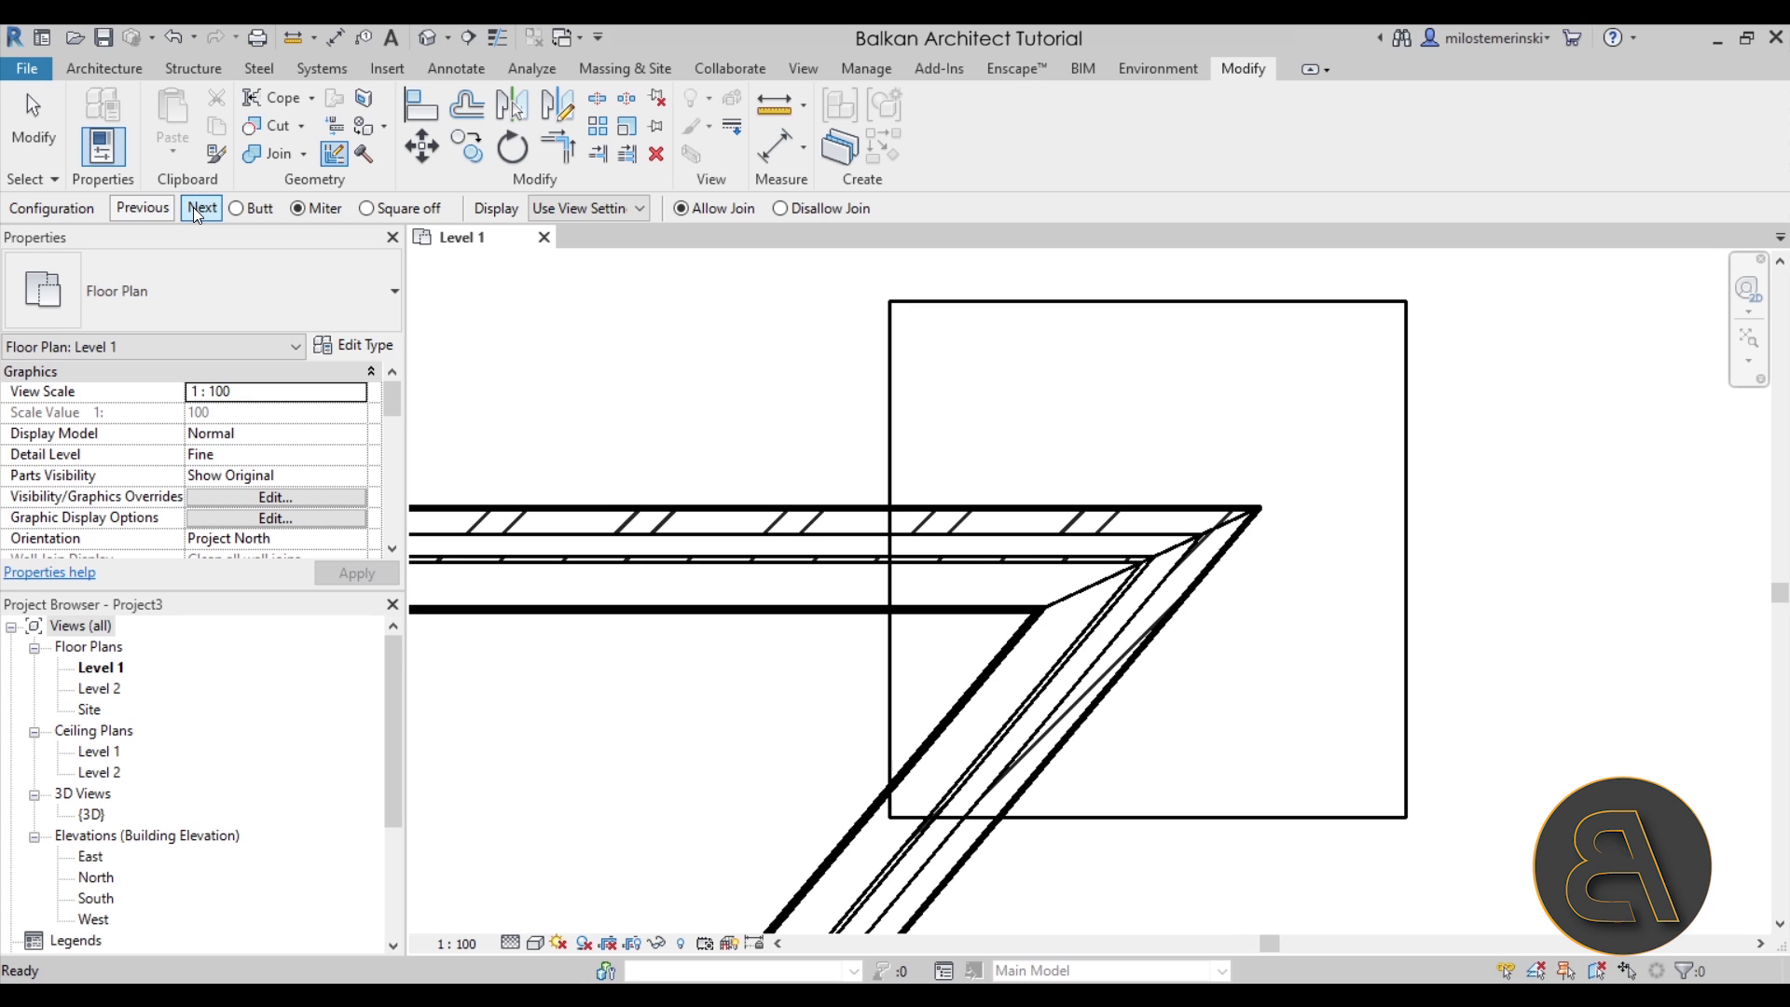
Step: Set the sharp corner's wall join to Square off, switch it to the next configuration, and finish editing the join
click(369, 210)
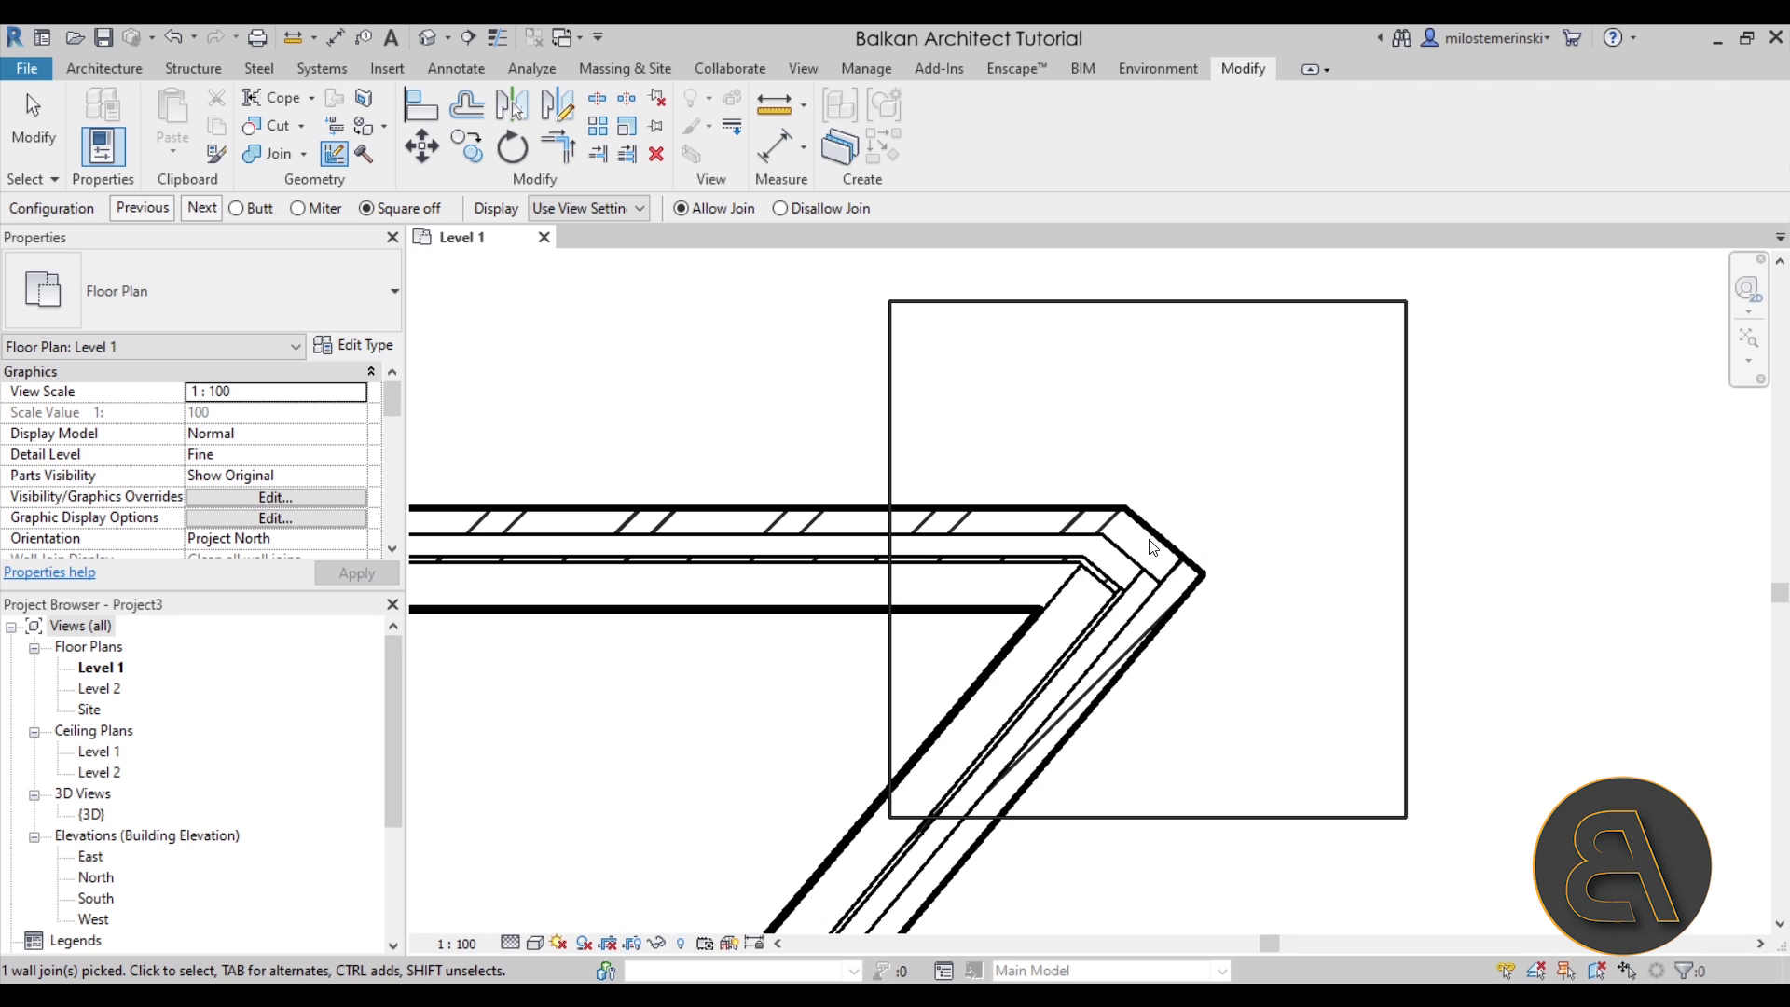
click(202, 209)
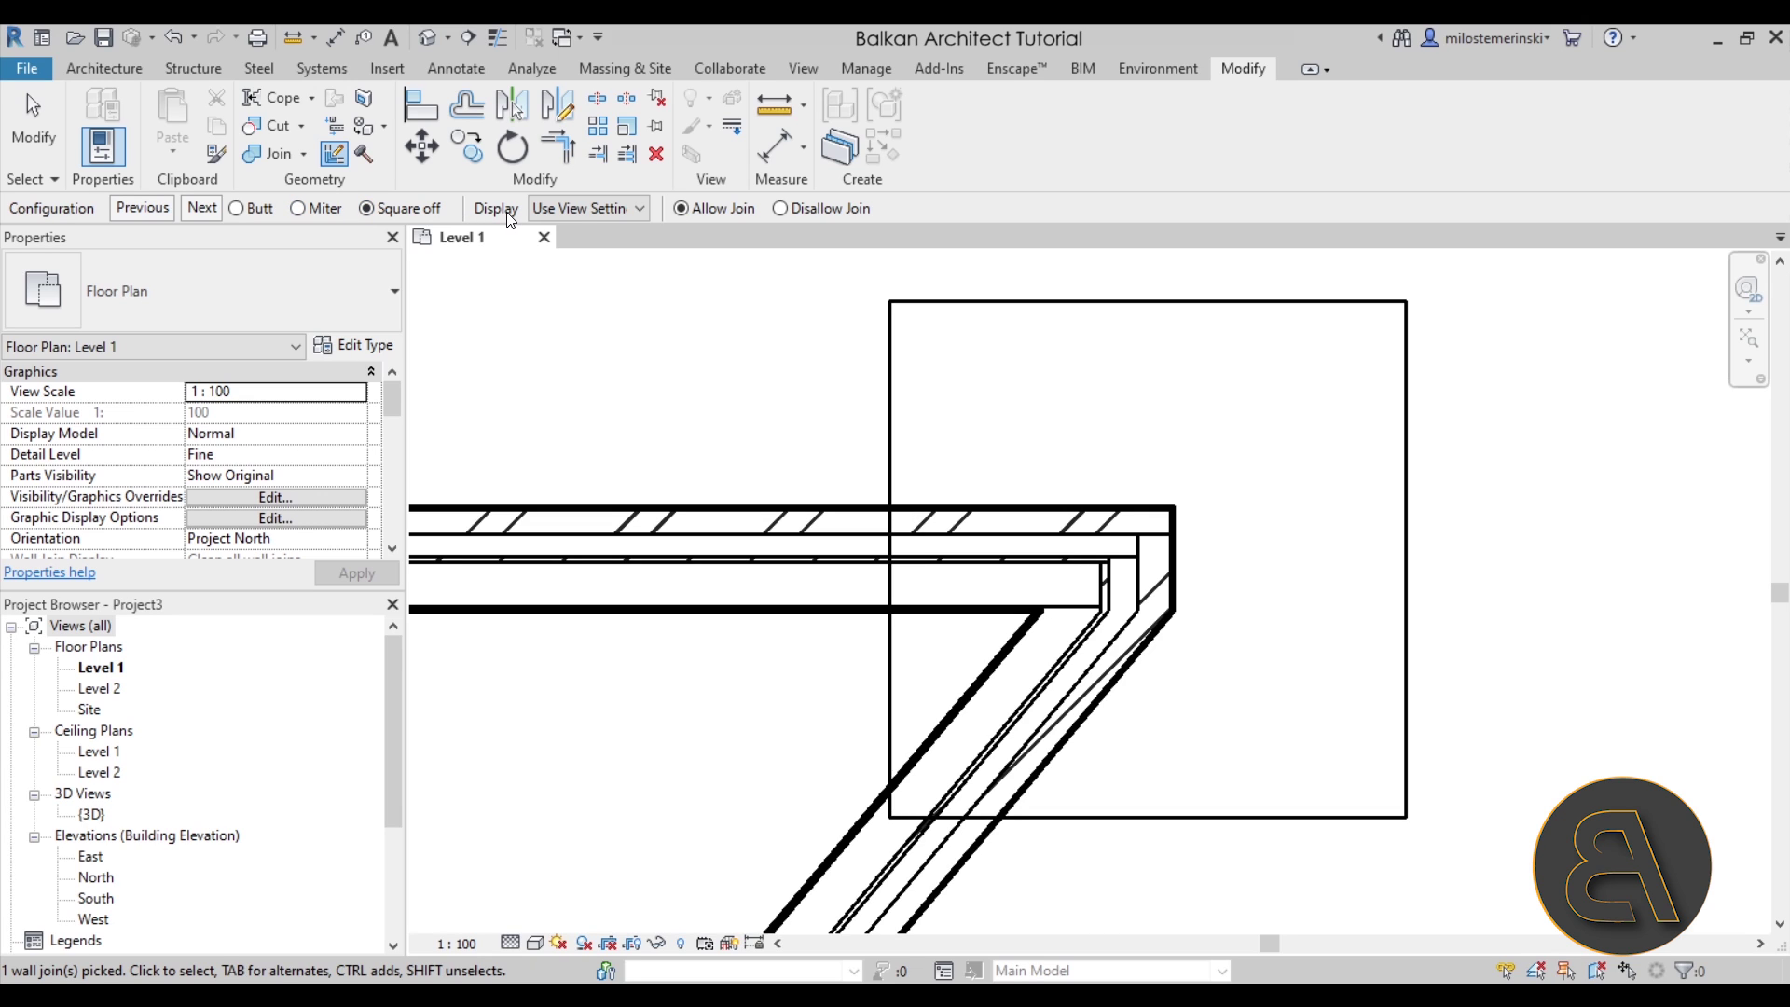
click(599, 216)
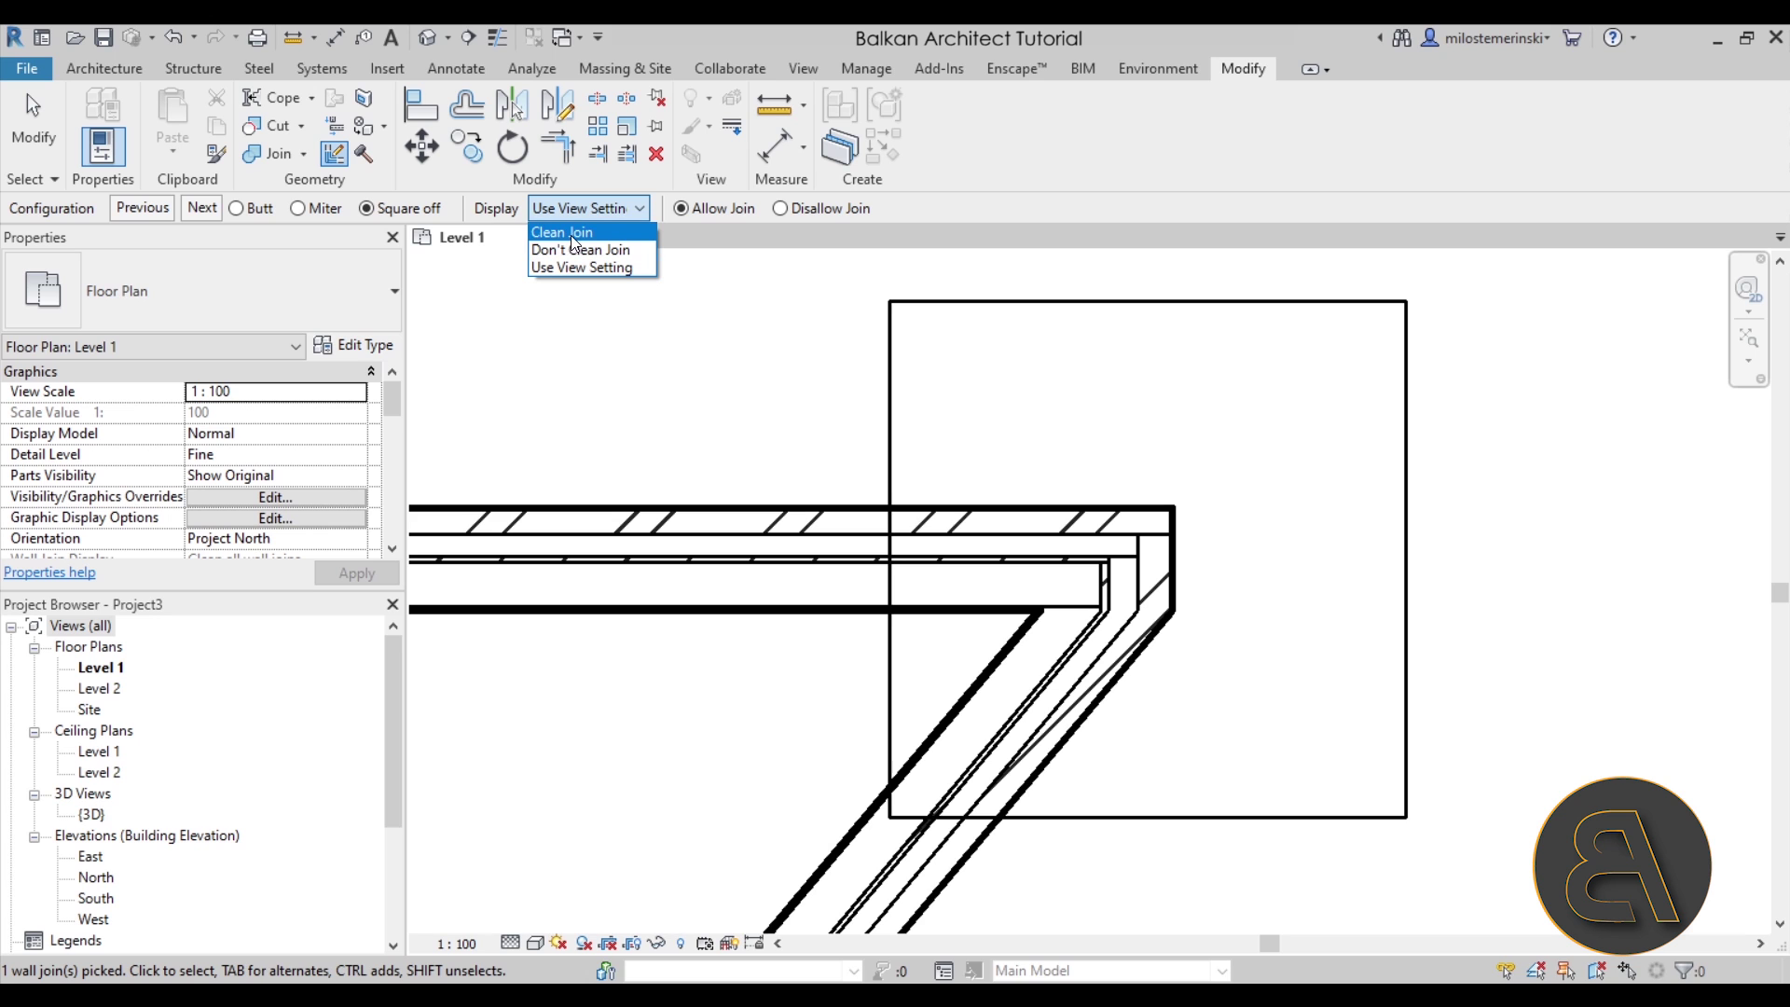
click(38, 153)
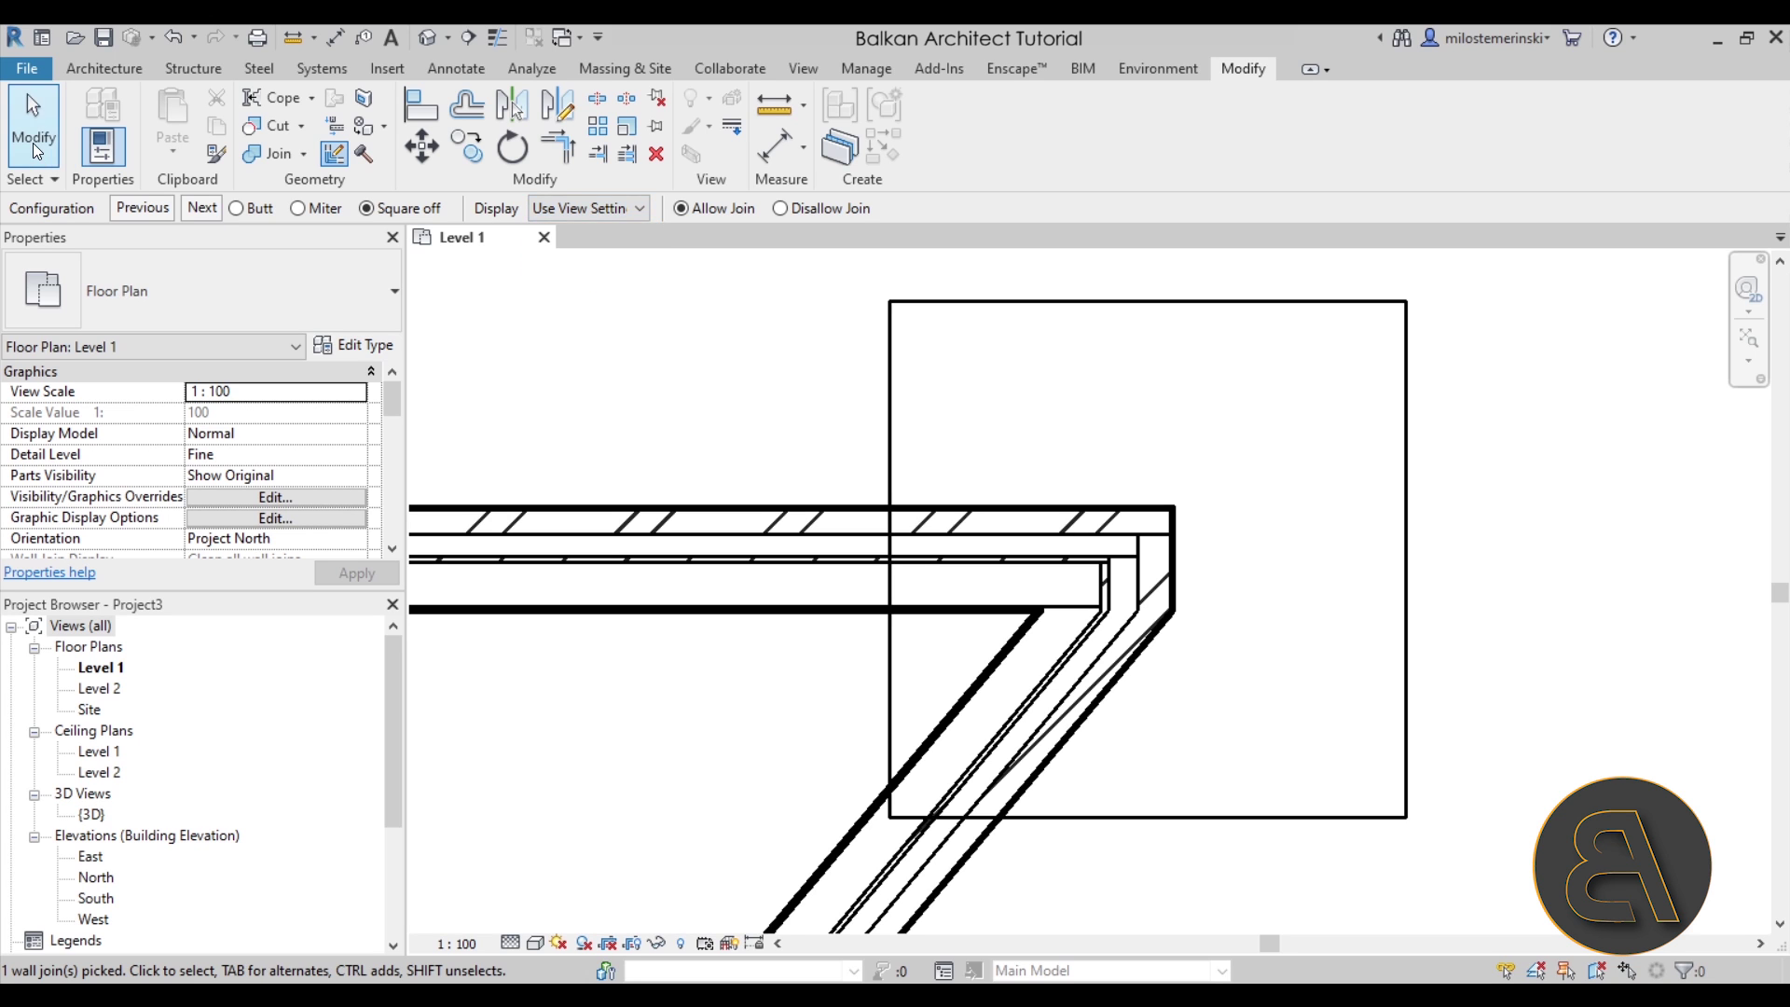
click(32, 143)
Step: Compare the Clean Join and Don't Clean Join display options where the cross-hatched perpendicular wall meets the horizontal wall
scroll(840, 606, down, 2)
mouse_move(686, 644)
middle_down()
mouse_move(1003, 606)
mouse_move(988, 601)
middle_up()
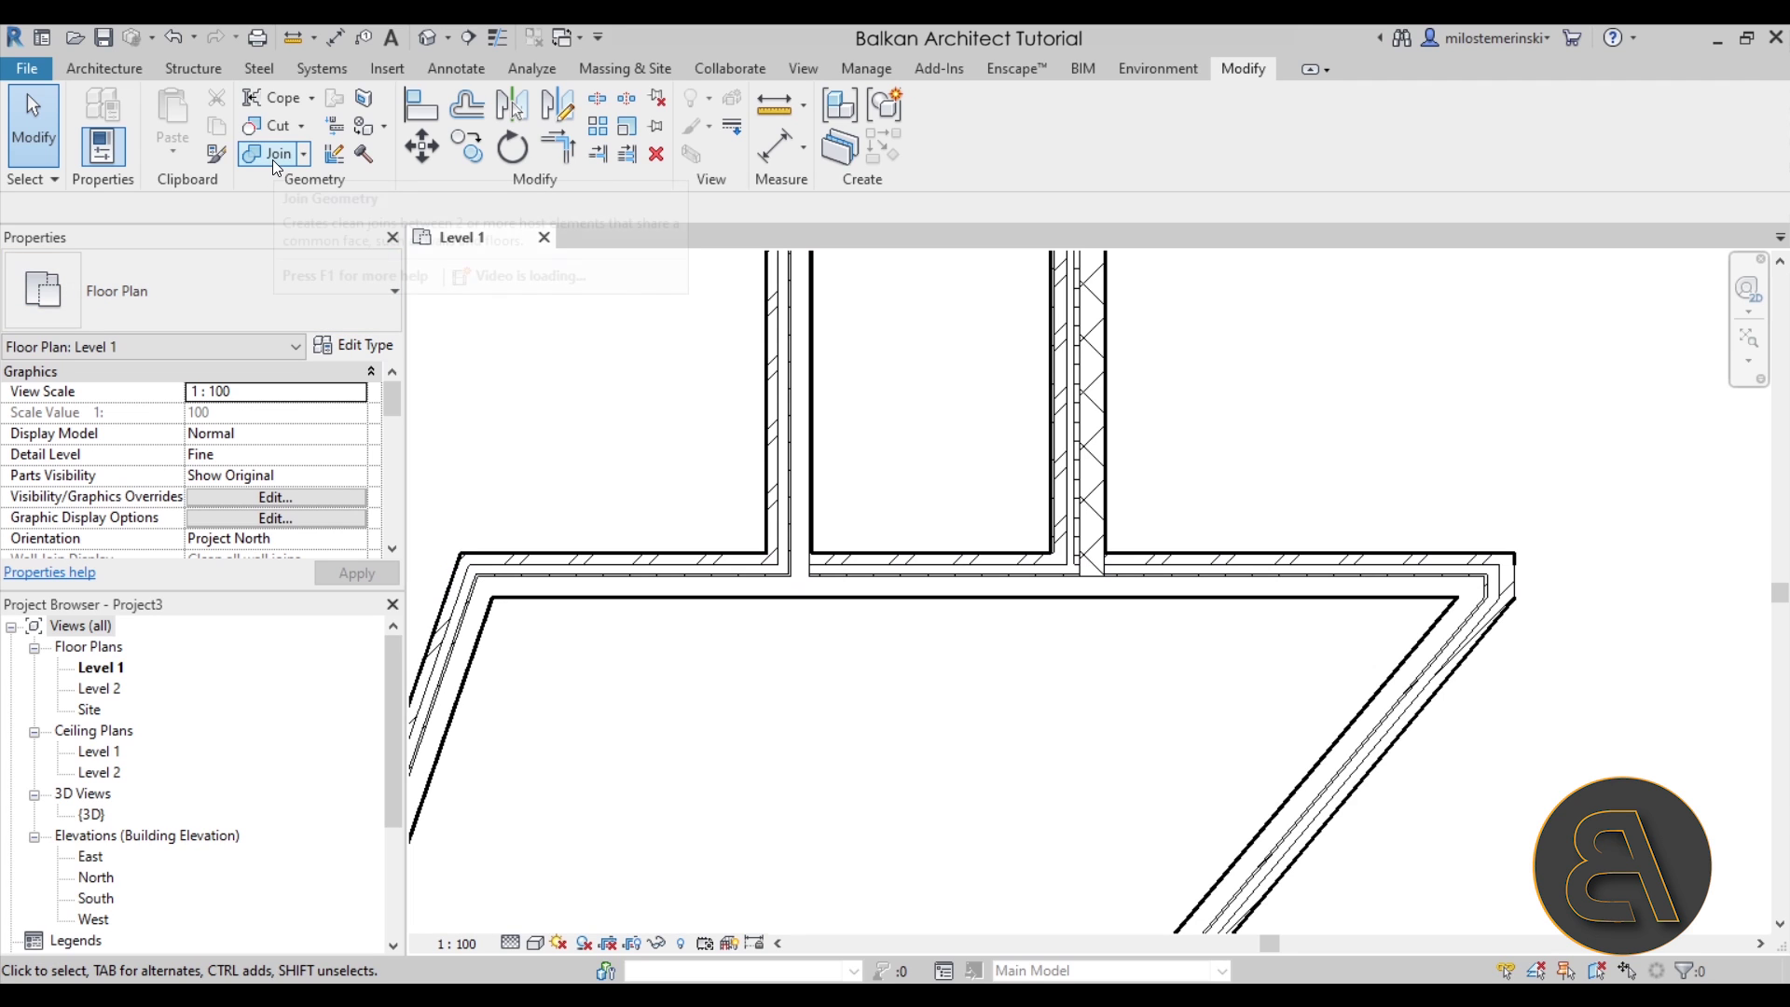
click(332, 154)
click(1172, 599)
scroll(1213, 560, up, 4)
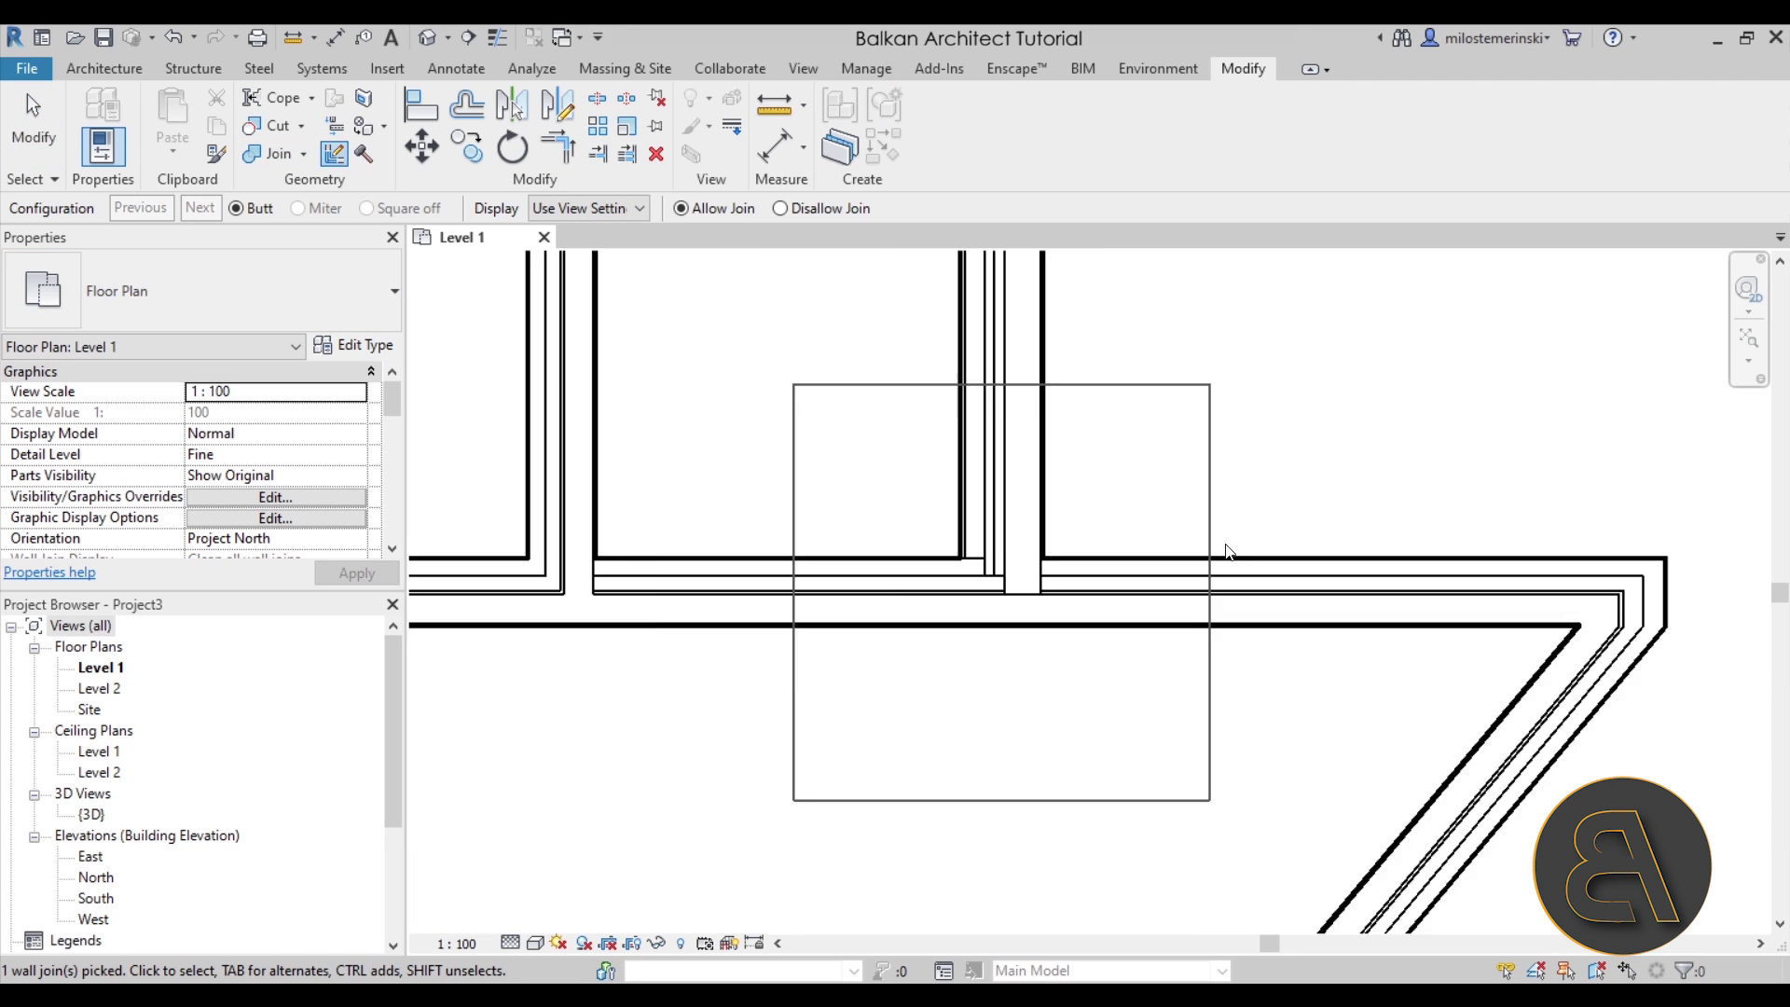
click(583, 207)
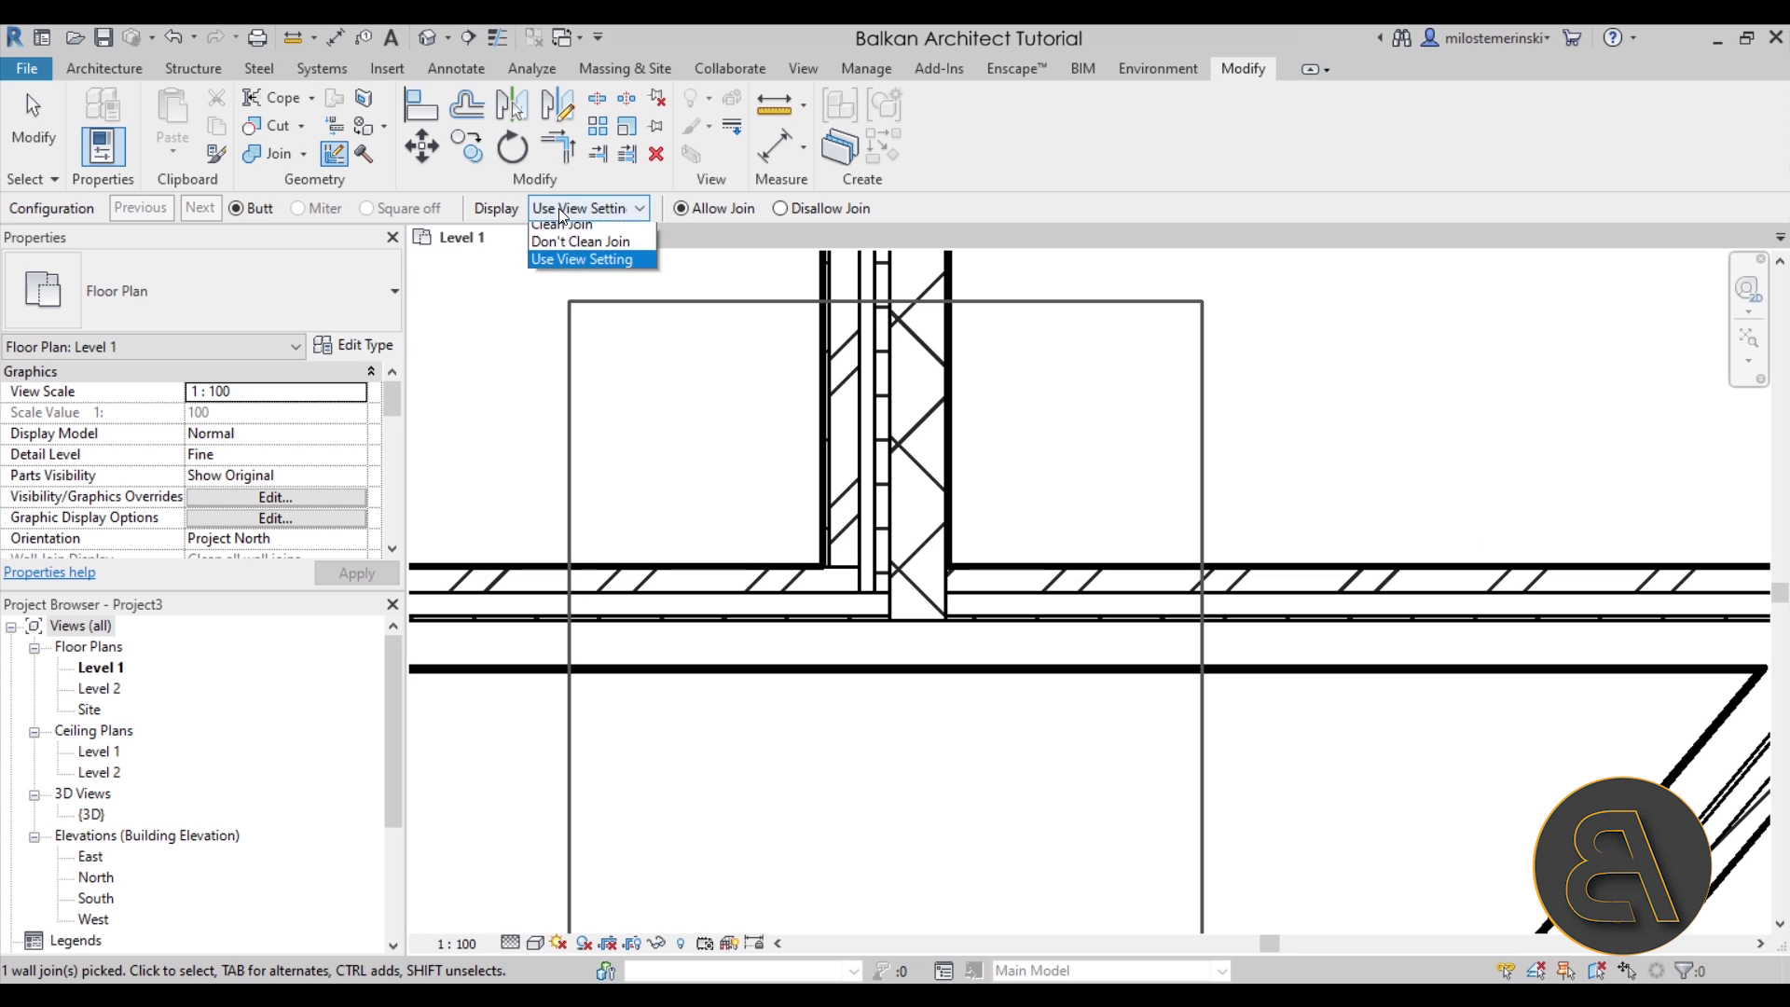
click(561, 231)
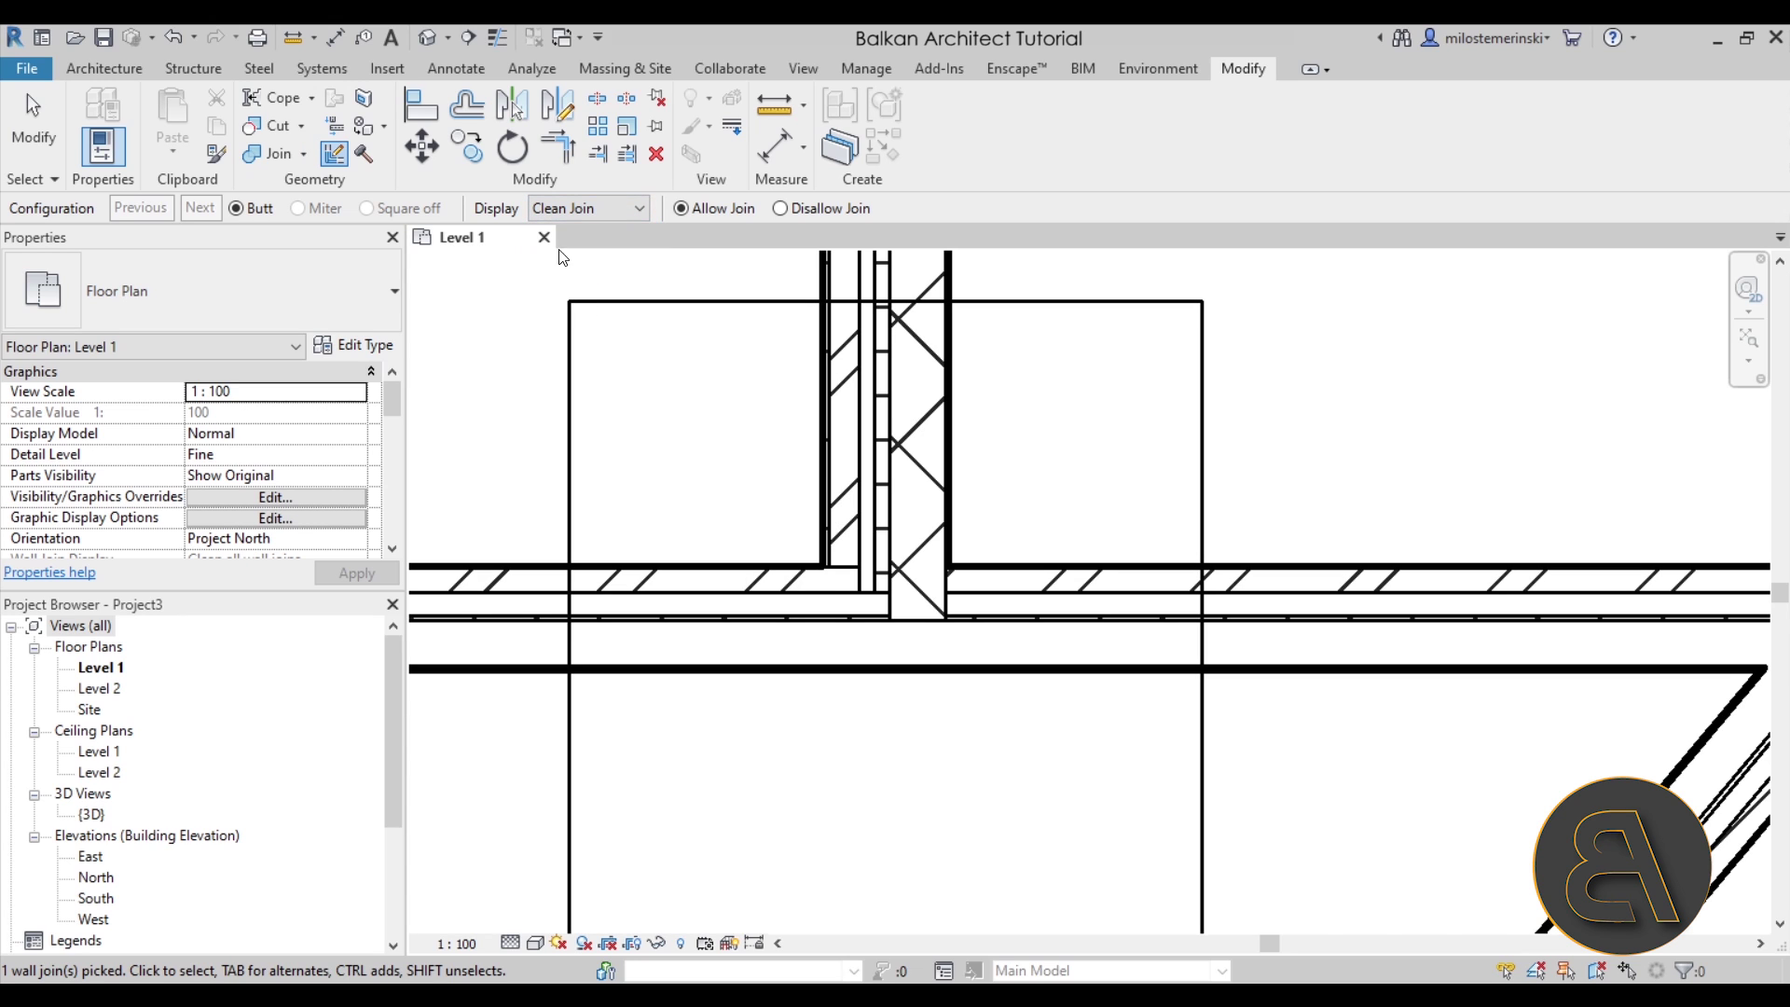
click(545, 209)
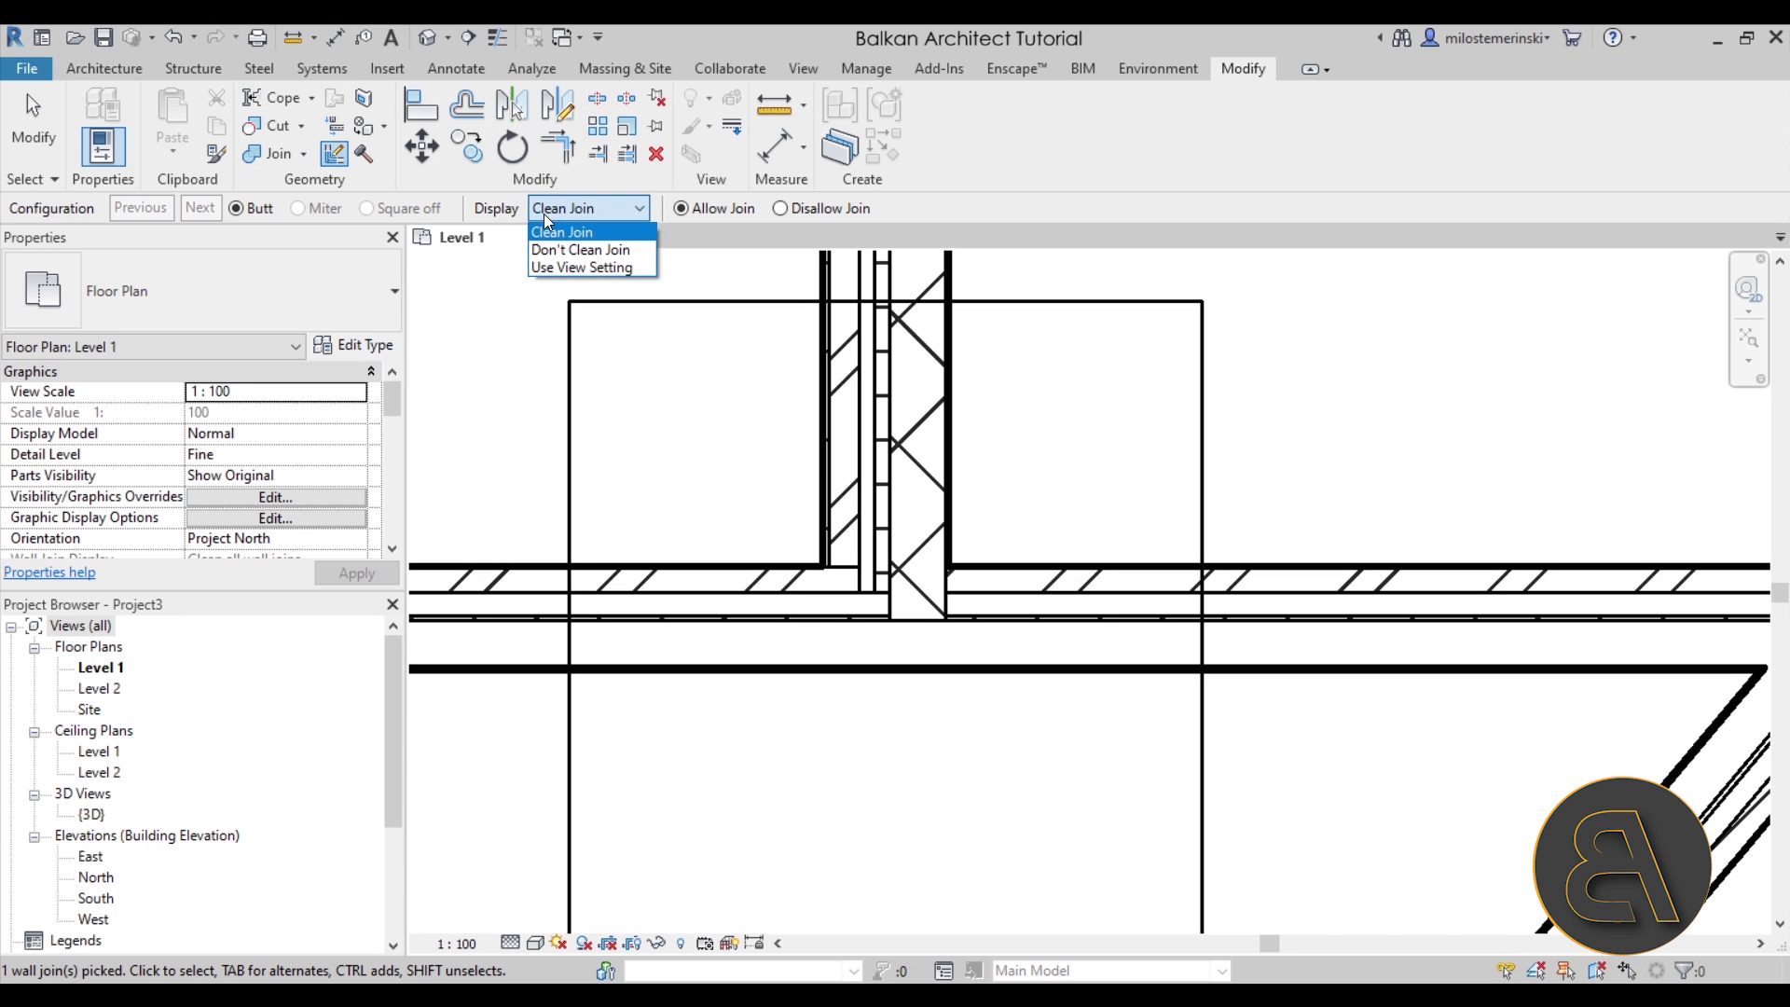
click(544, 254)
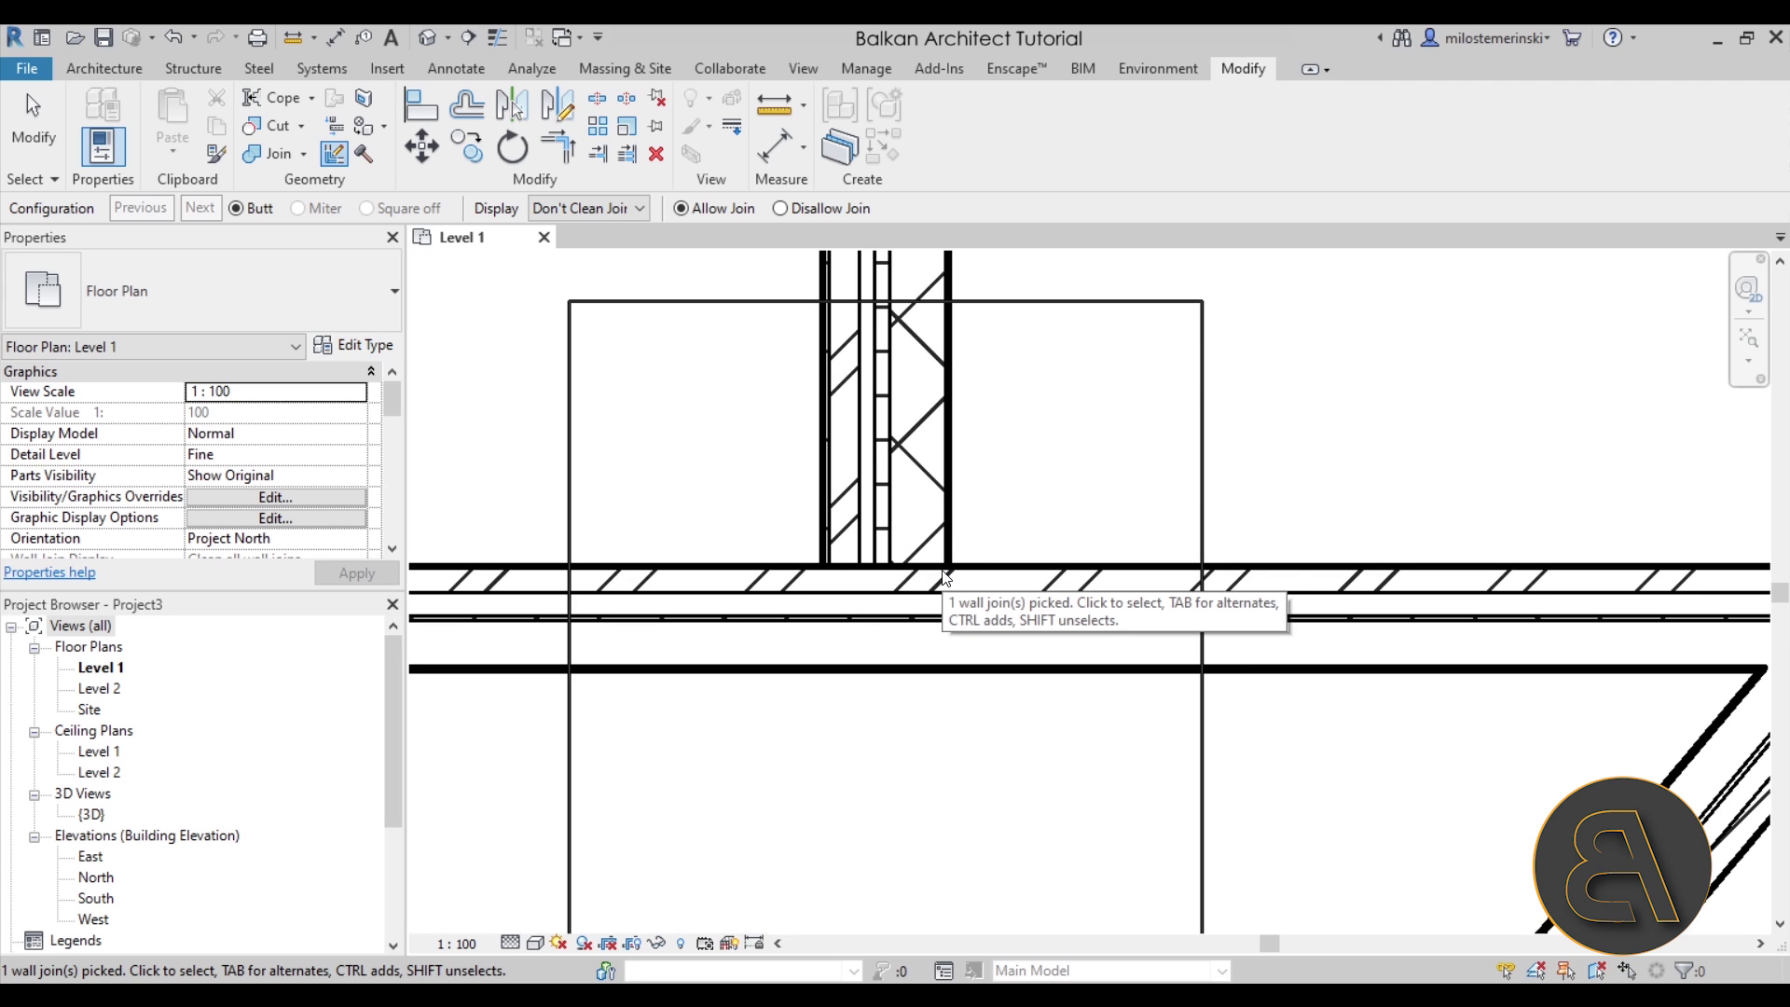
Step: Compare Use View Setting with Clean Join on the cross-hatched wall's join, finishing the edit on Use View Setting
click(613, 212)
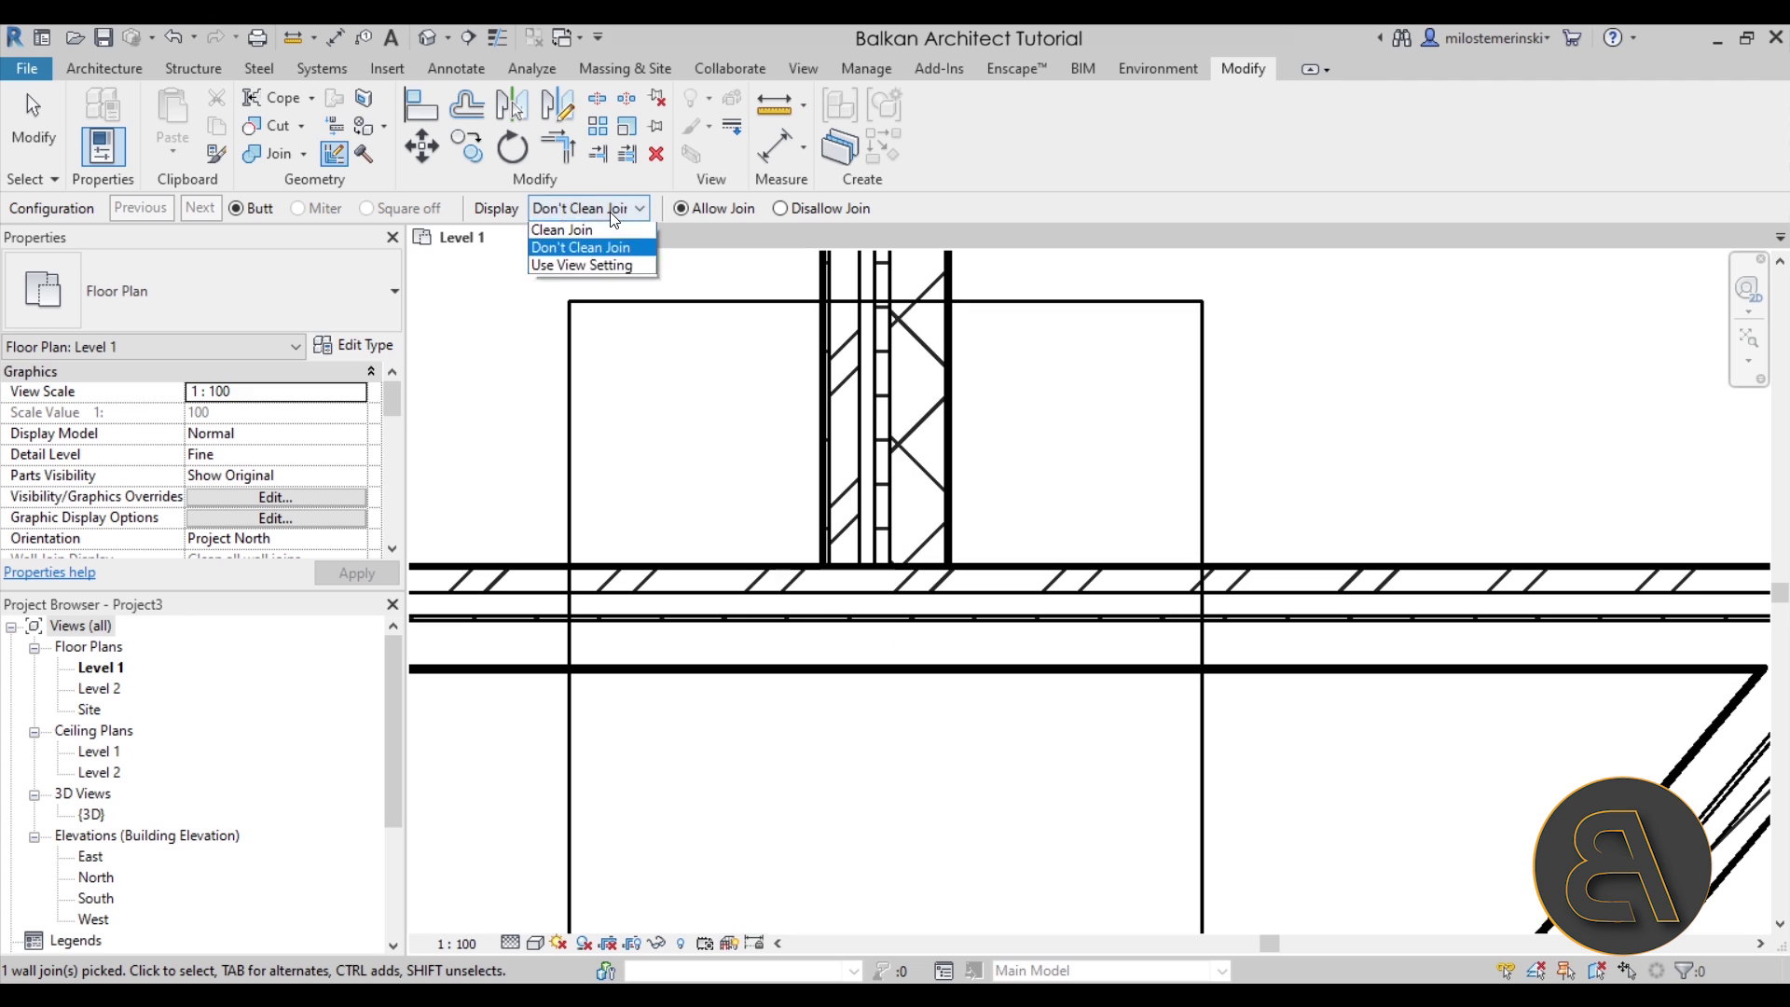
click(556, 268)
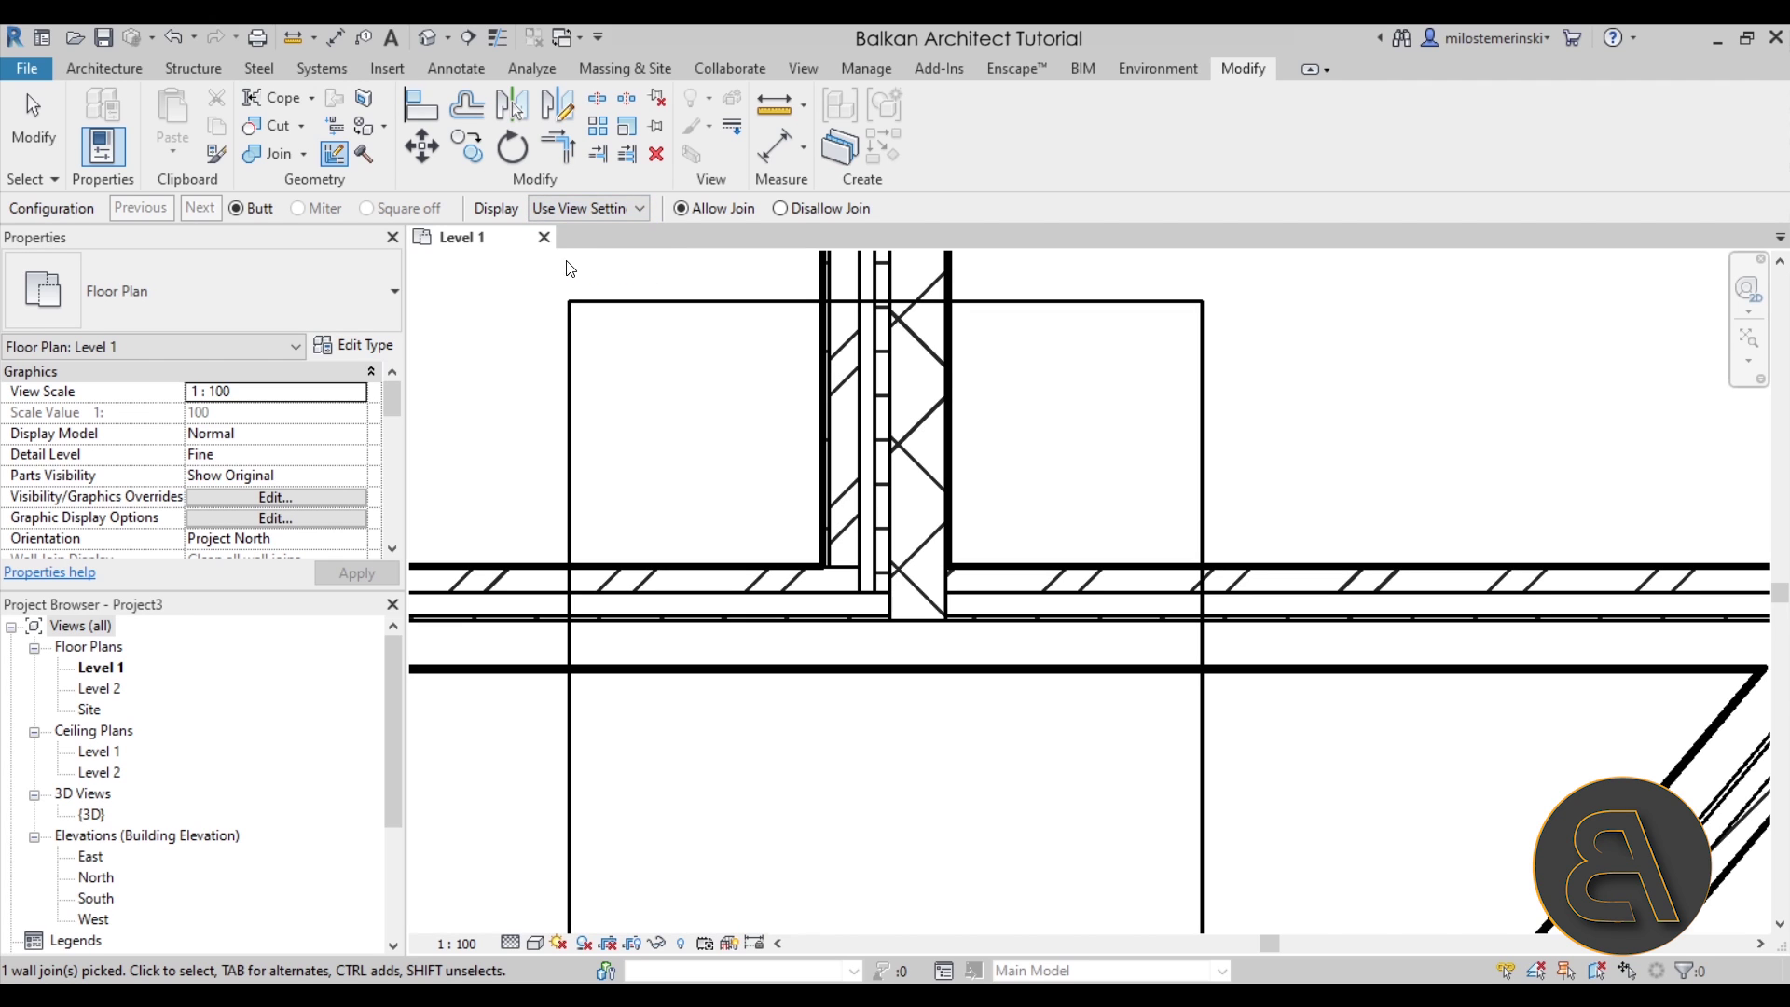
click(546, 209)
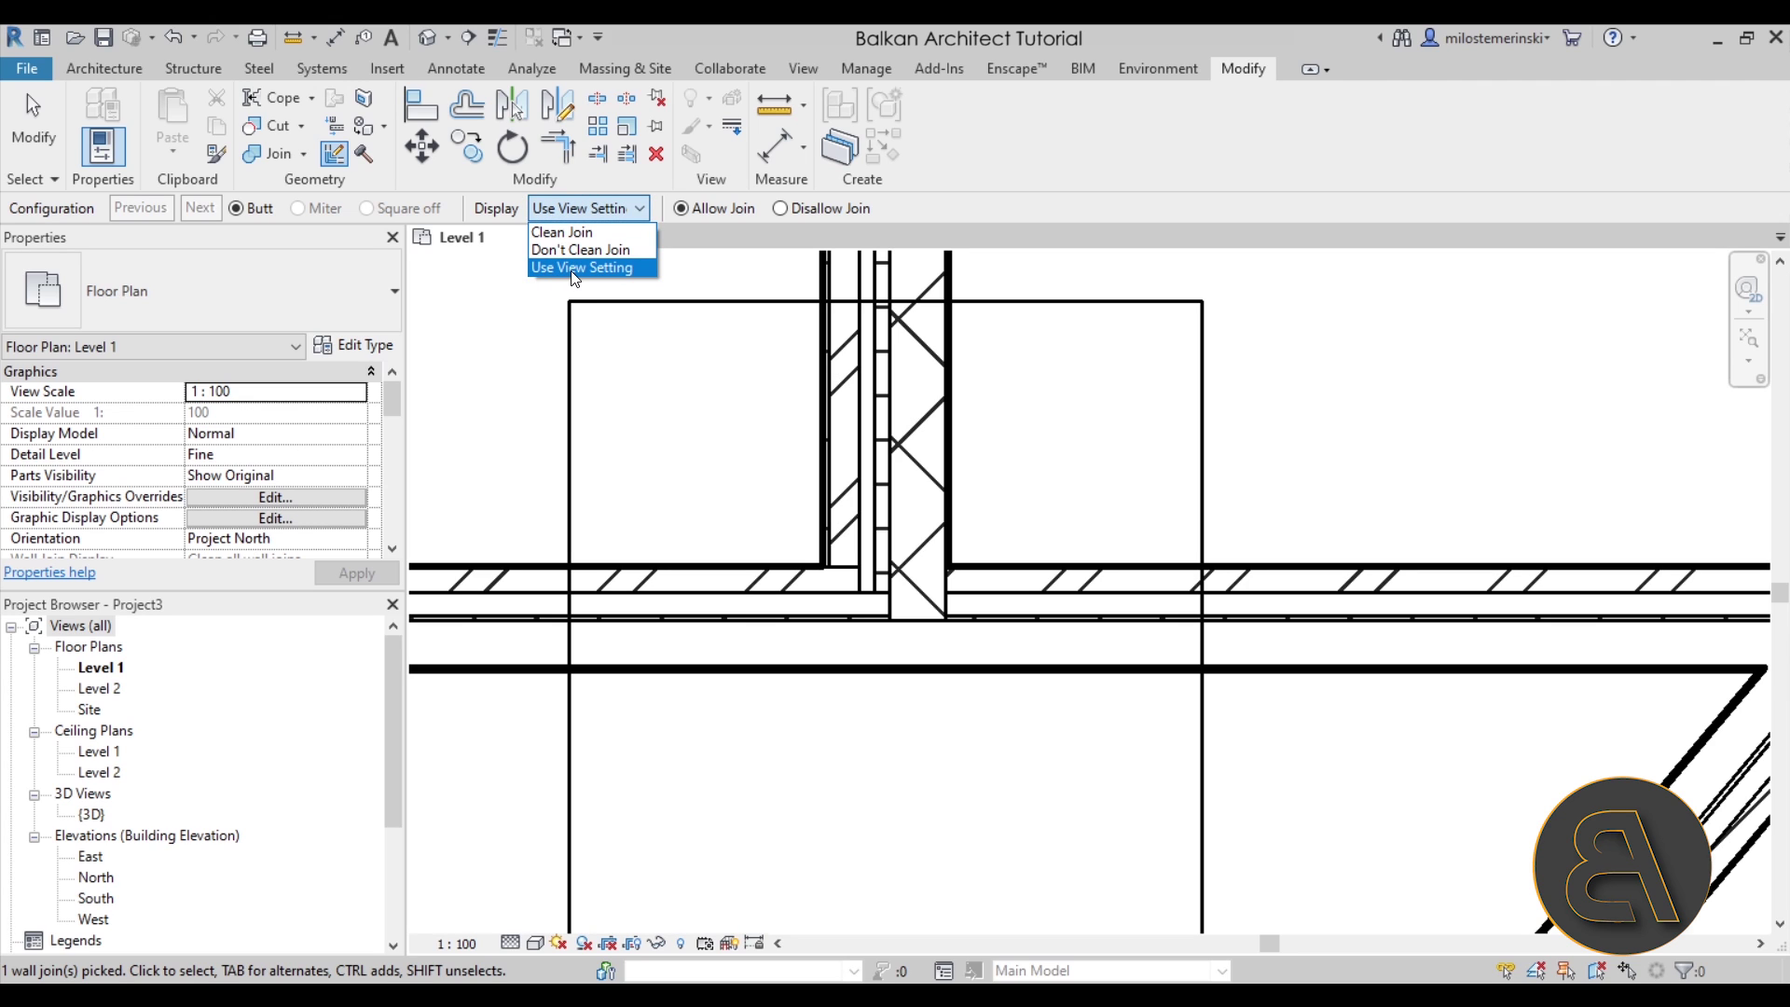
click(557, 234)
click(589, 207)
click(581, 268)
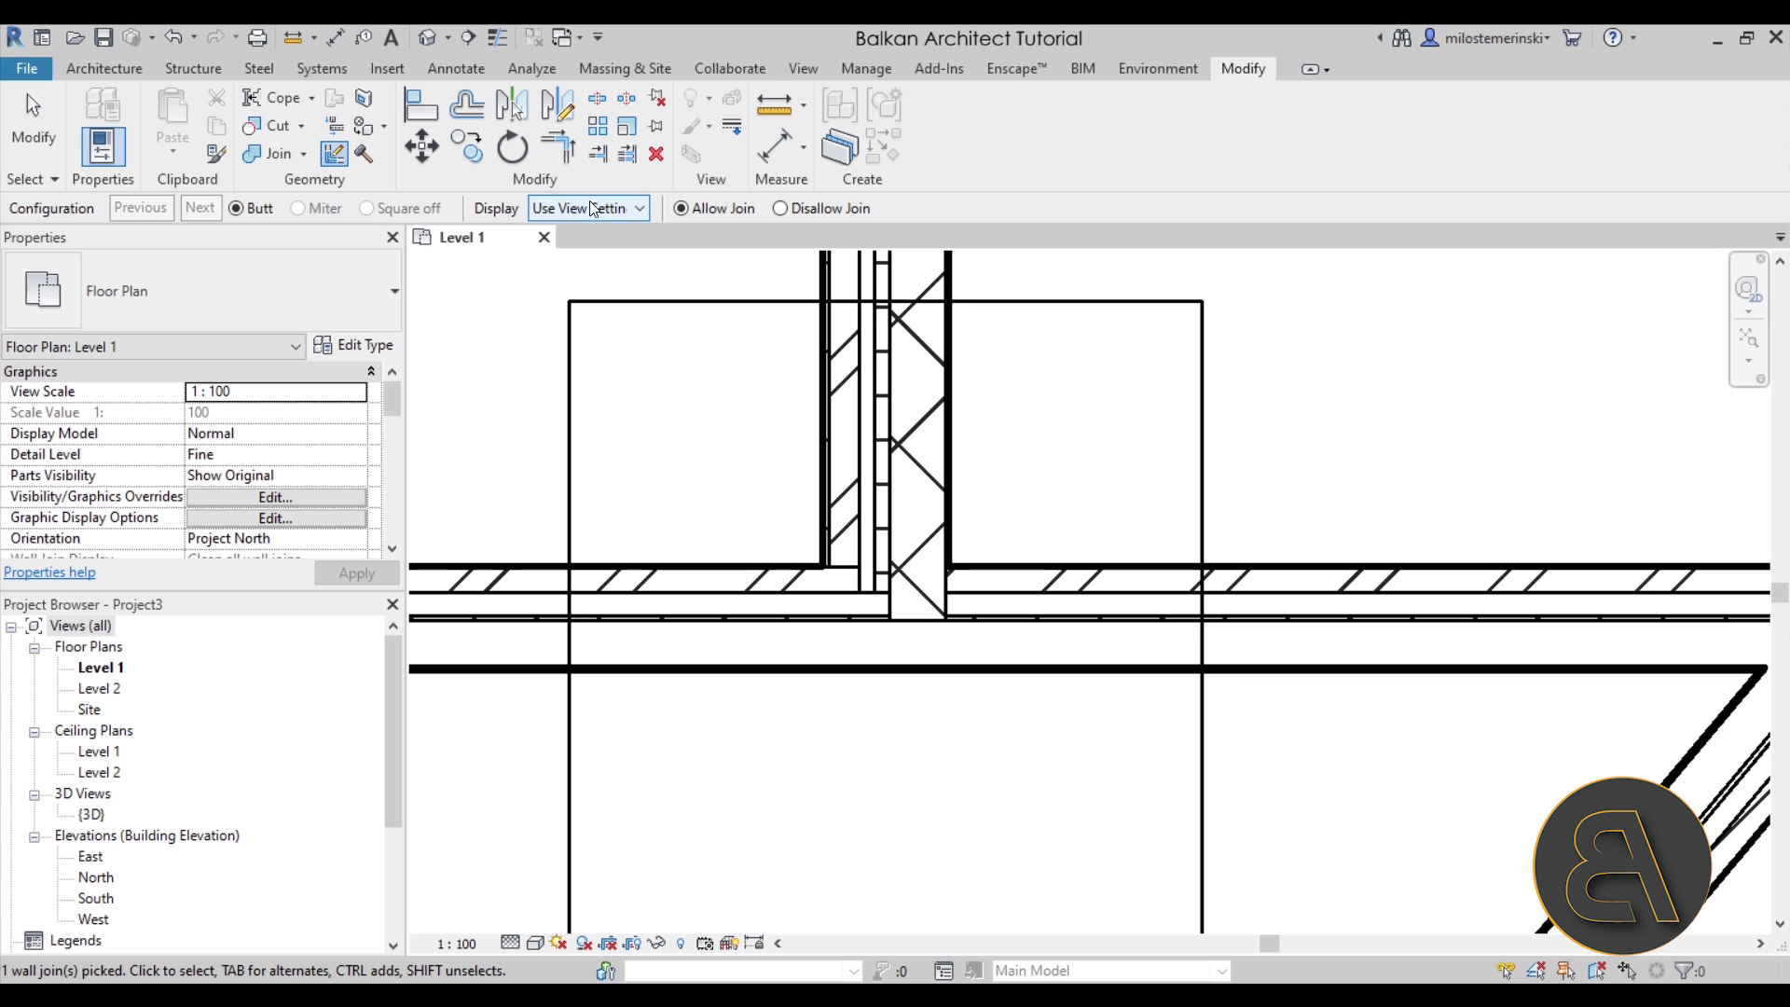
click(33, 126)
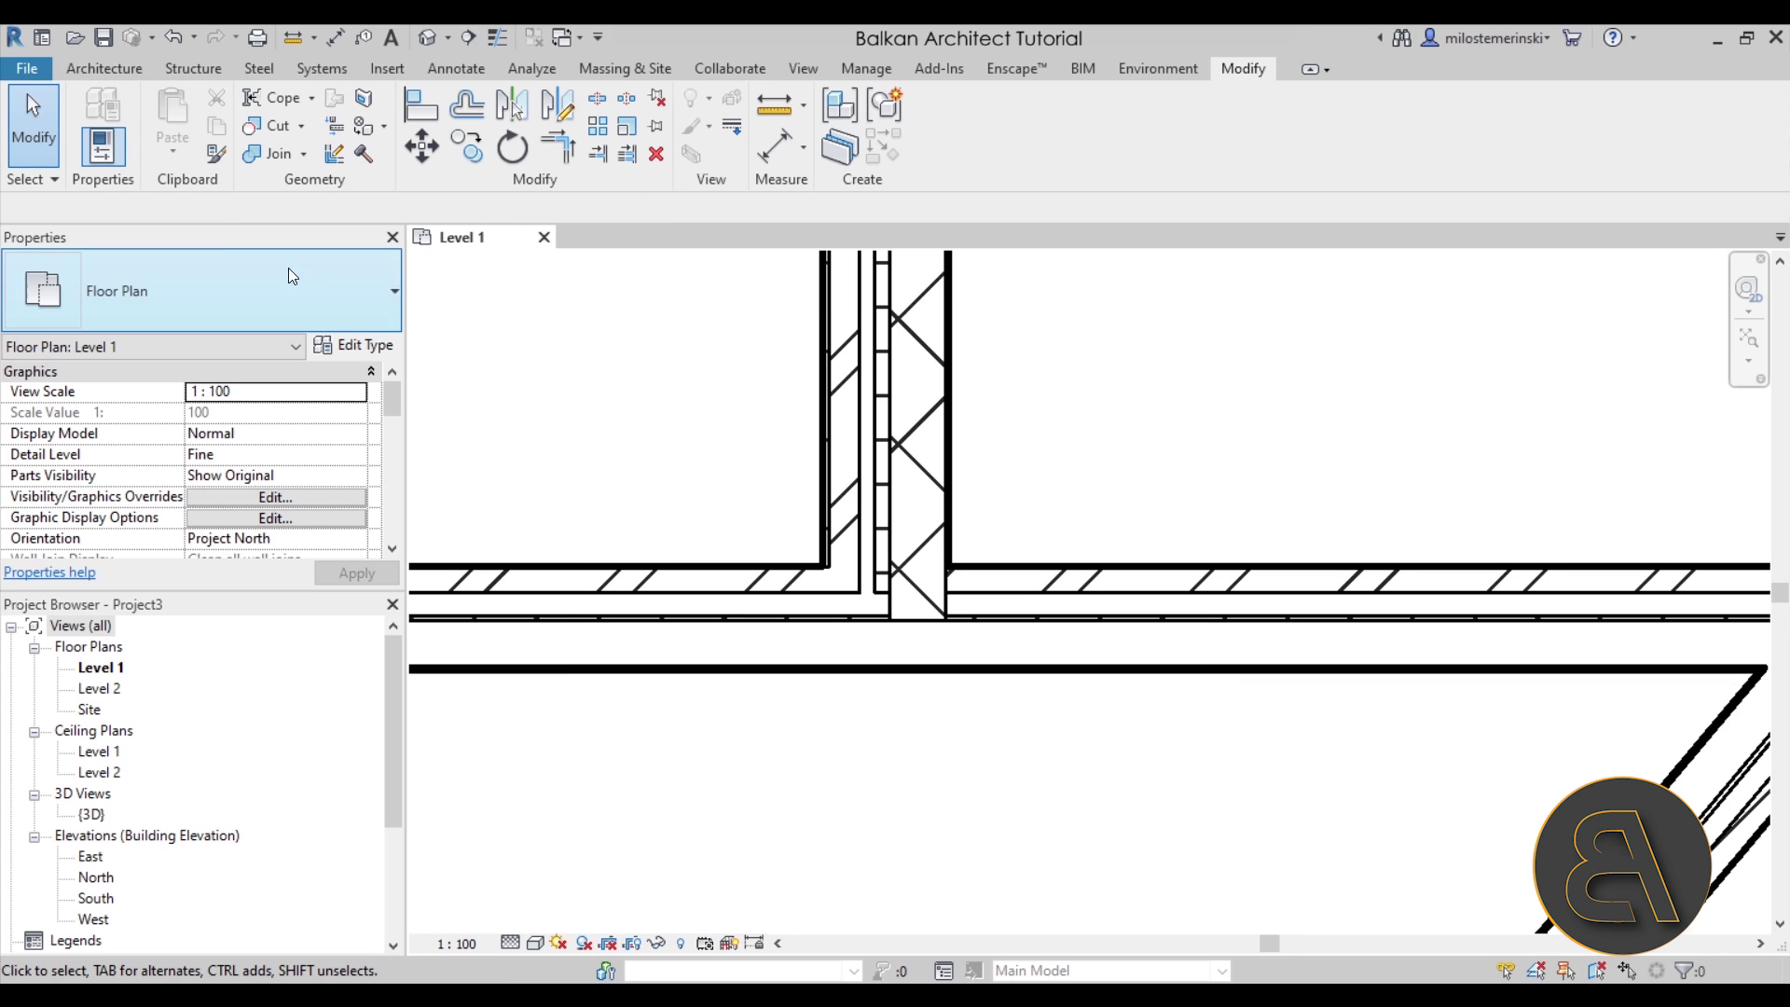
Step: Look through the floor plan's view properties for the Wall Join Display setting
scroll(1138, 599, down, 3)
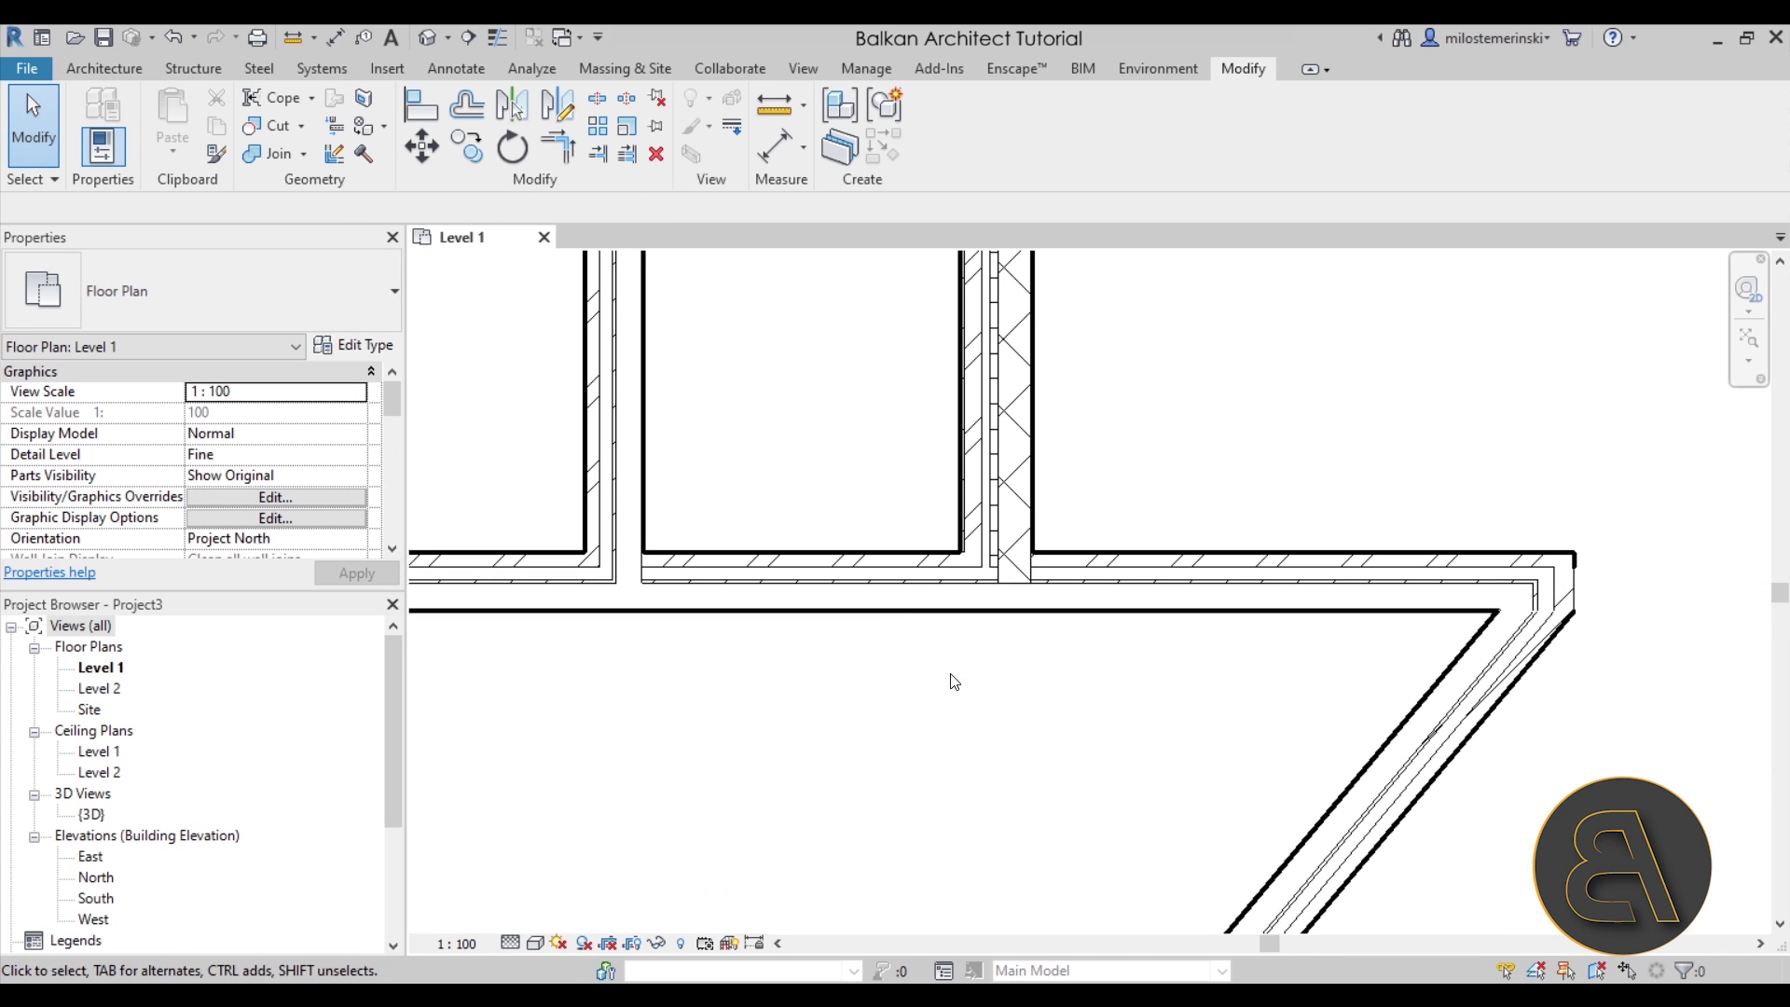
scroll(921, 686, up, 1)
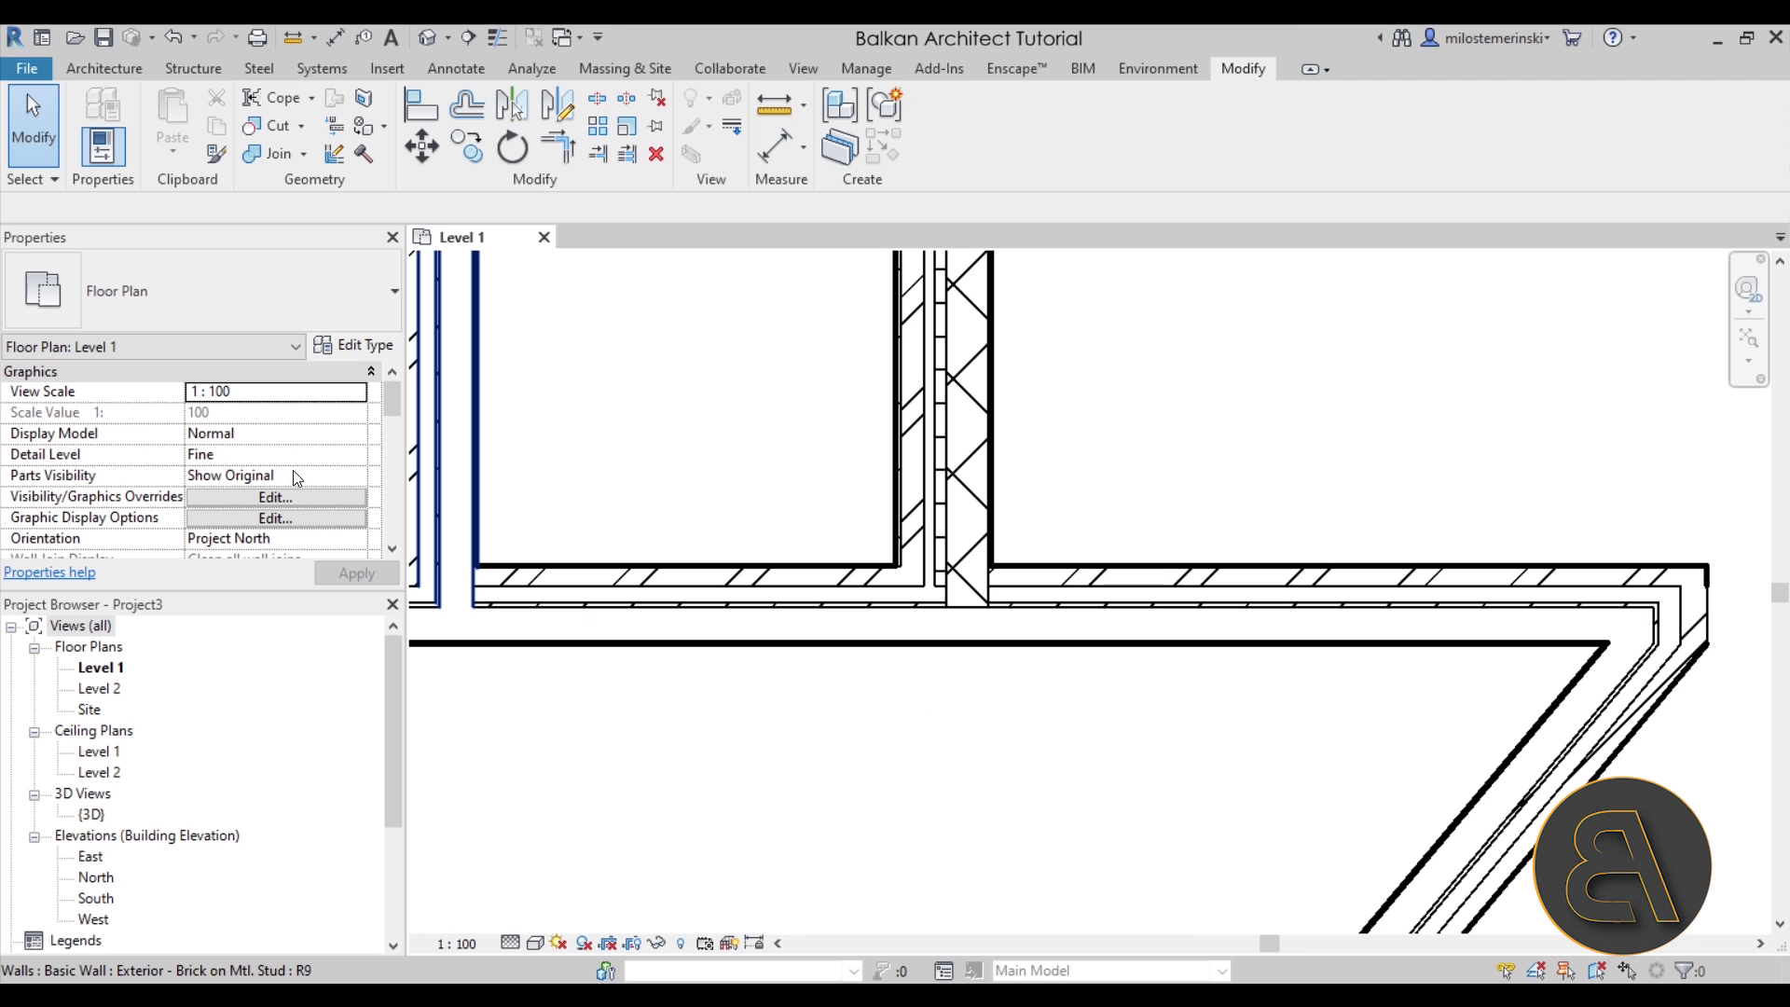
scroll(272, 453, down, 3)
scroll(257, 471, up, 3)
scroll(303, 401, down, 1)
scroll(284, 424, down, 1)
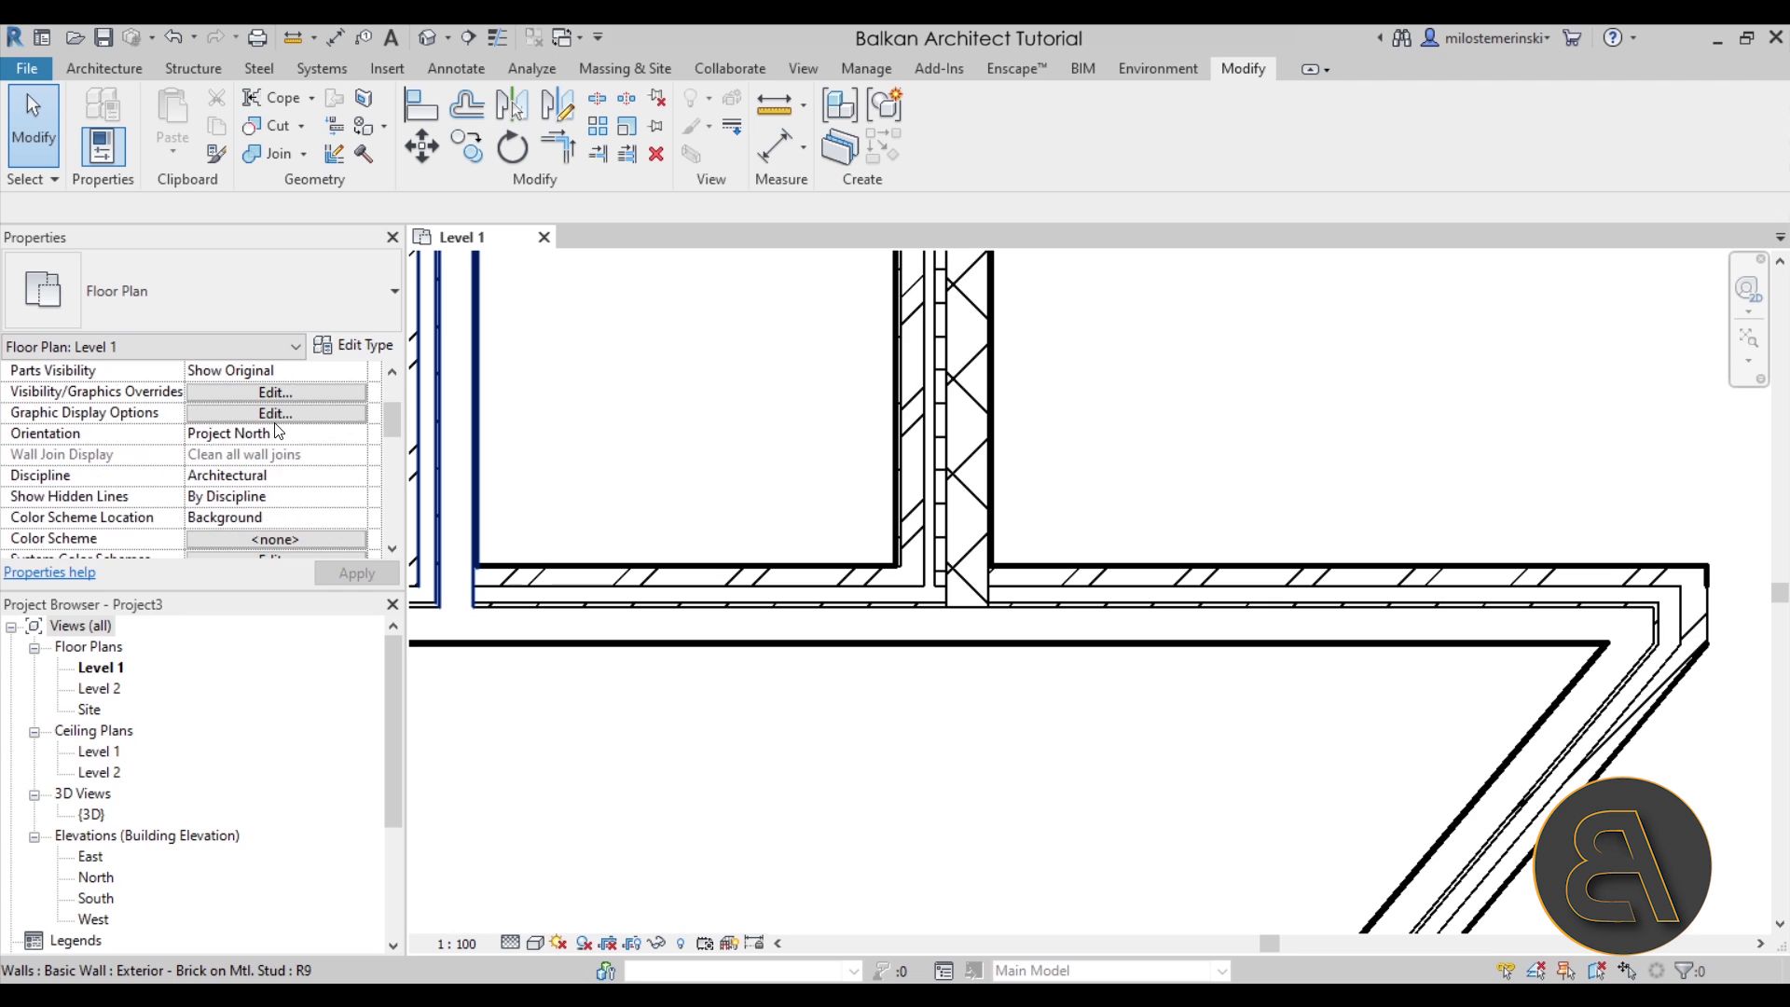
scroll(275, 438, down, 1)
scroll(273, 436, up, 2)
scroll(273, 436, up, 1)
scroll(274, 436, down, 2)
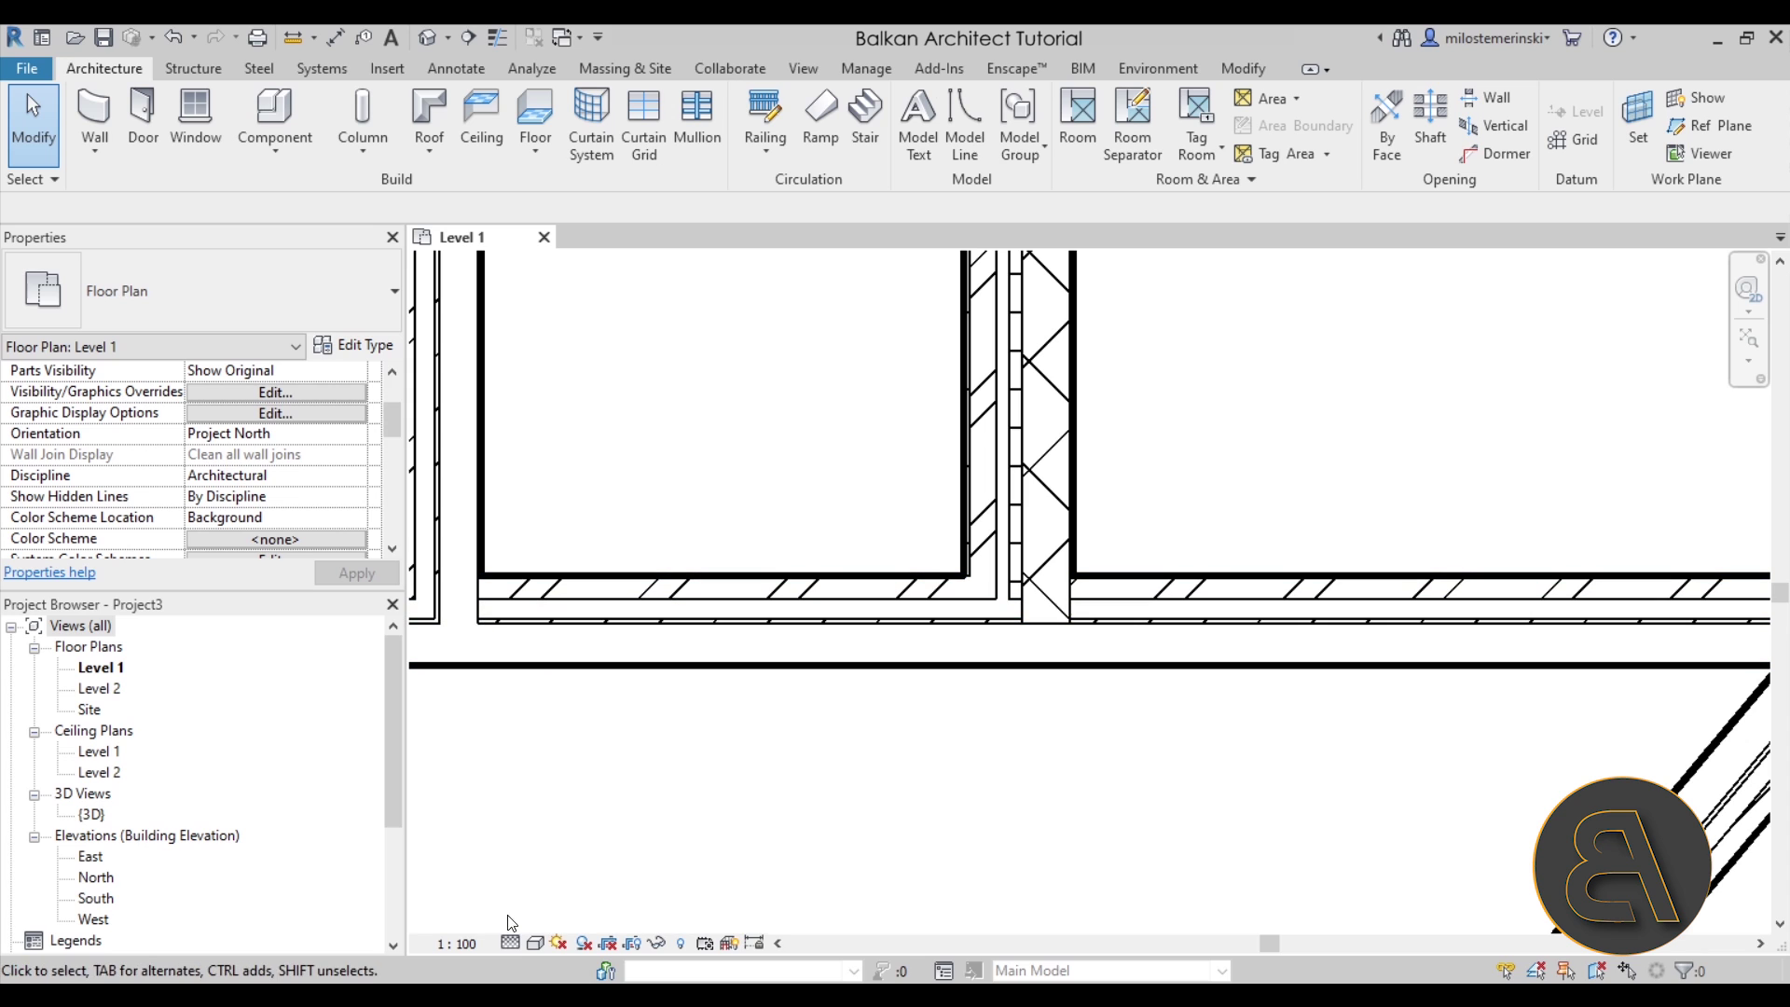
Step: Set the floor plan's detail level to Coarse and its Wall Join Display to Clean same type wall joins
click(514, 946)
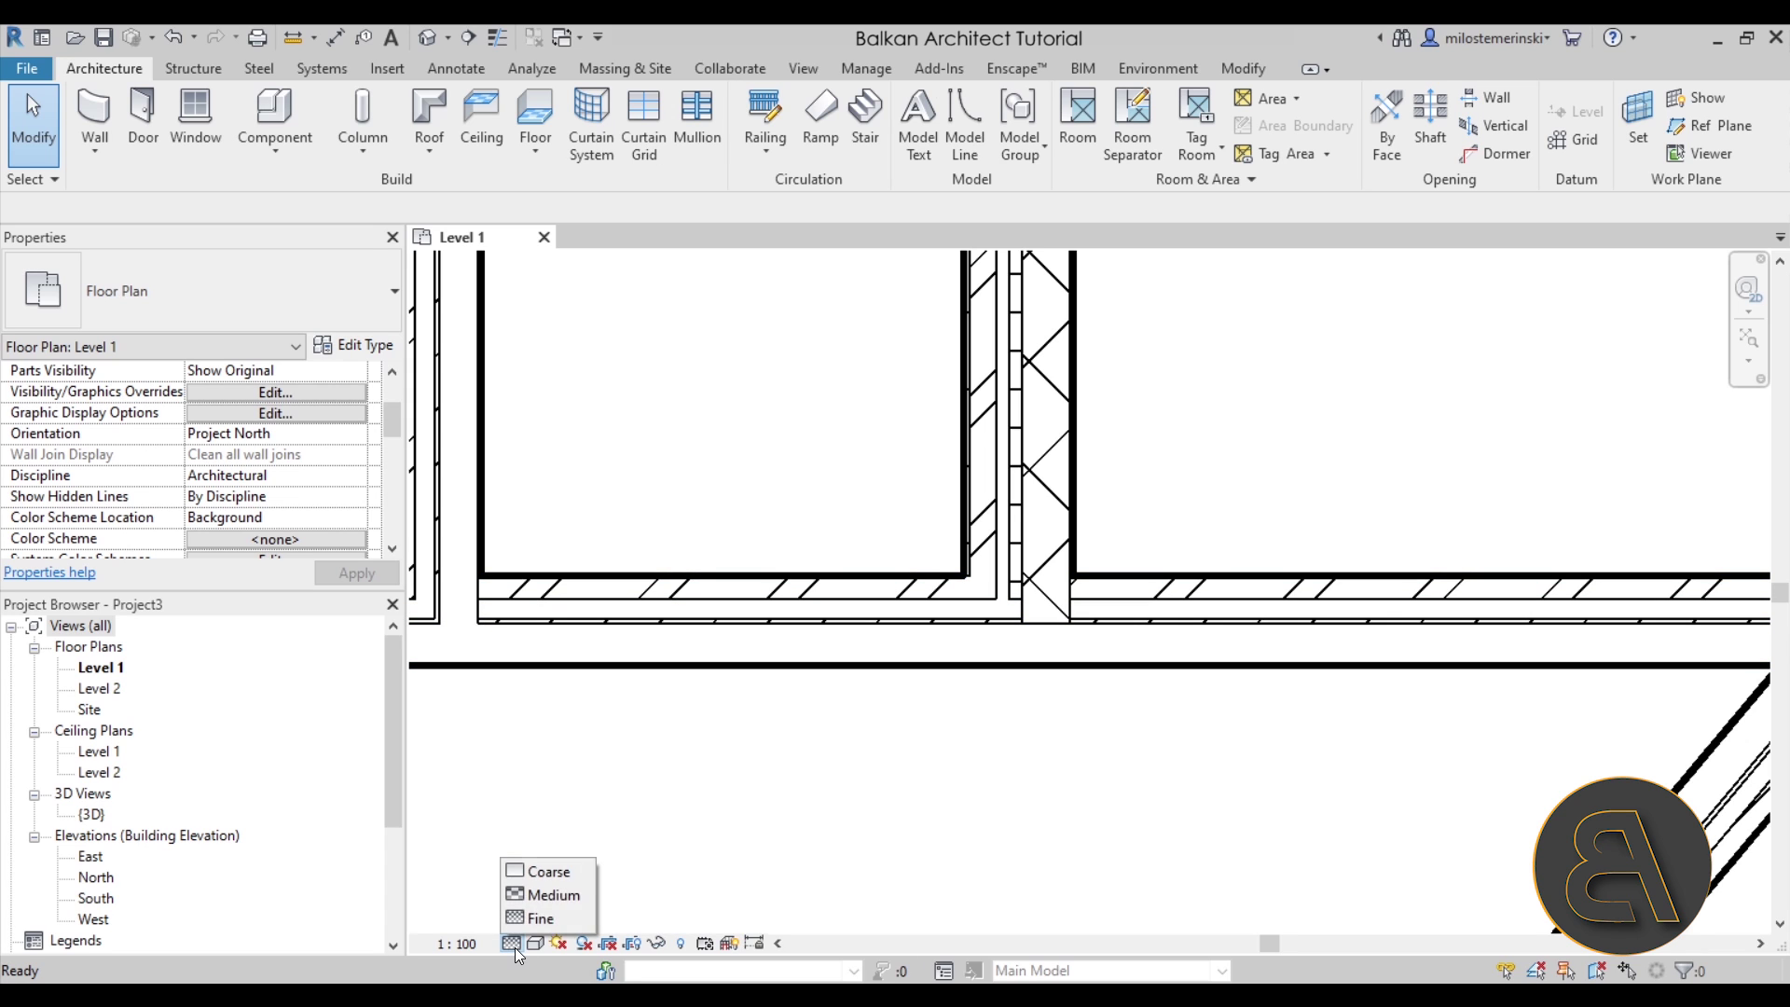
click(537, 873)
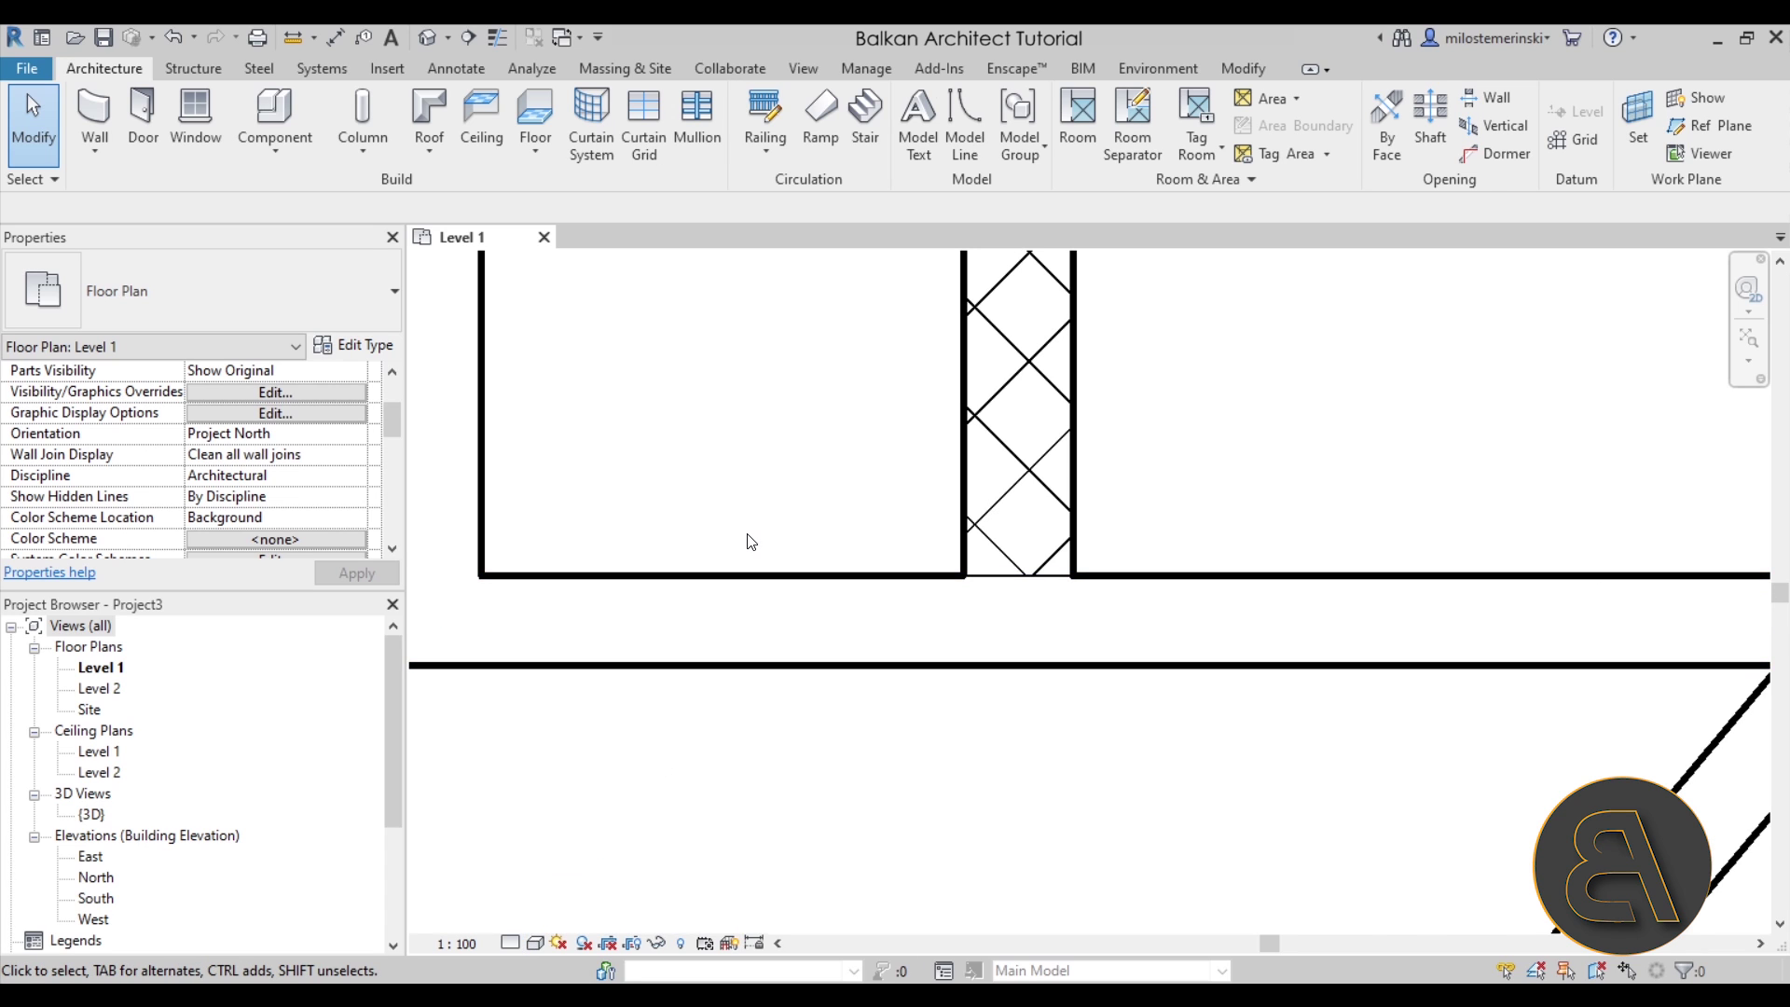
scroll(752, 542, down, 2)
scroll(707, 532, up, 1)
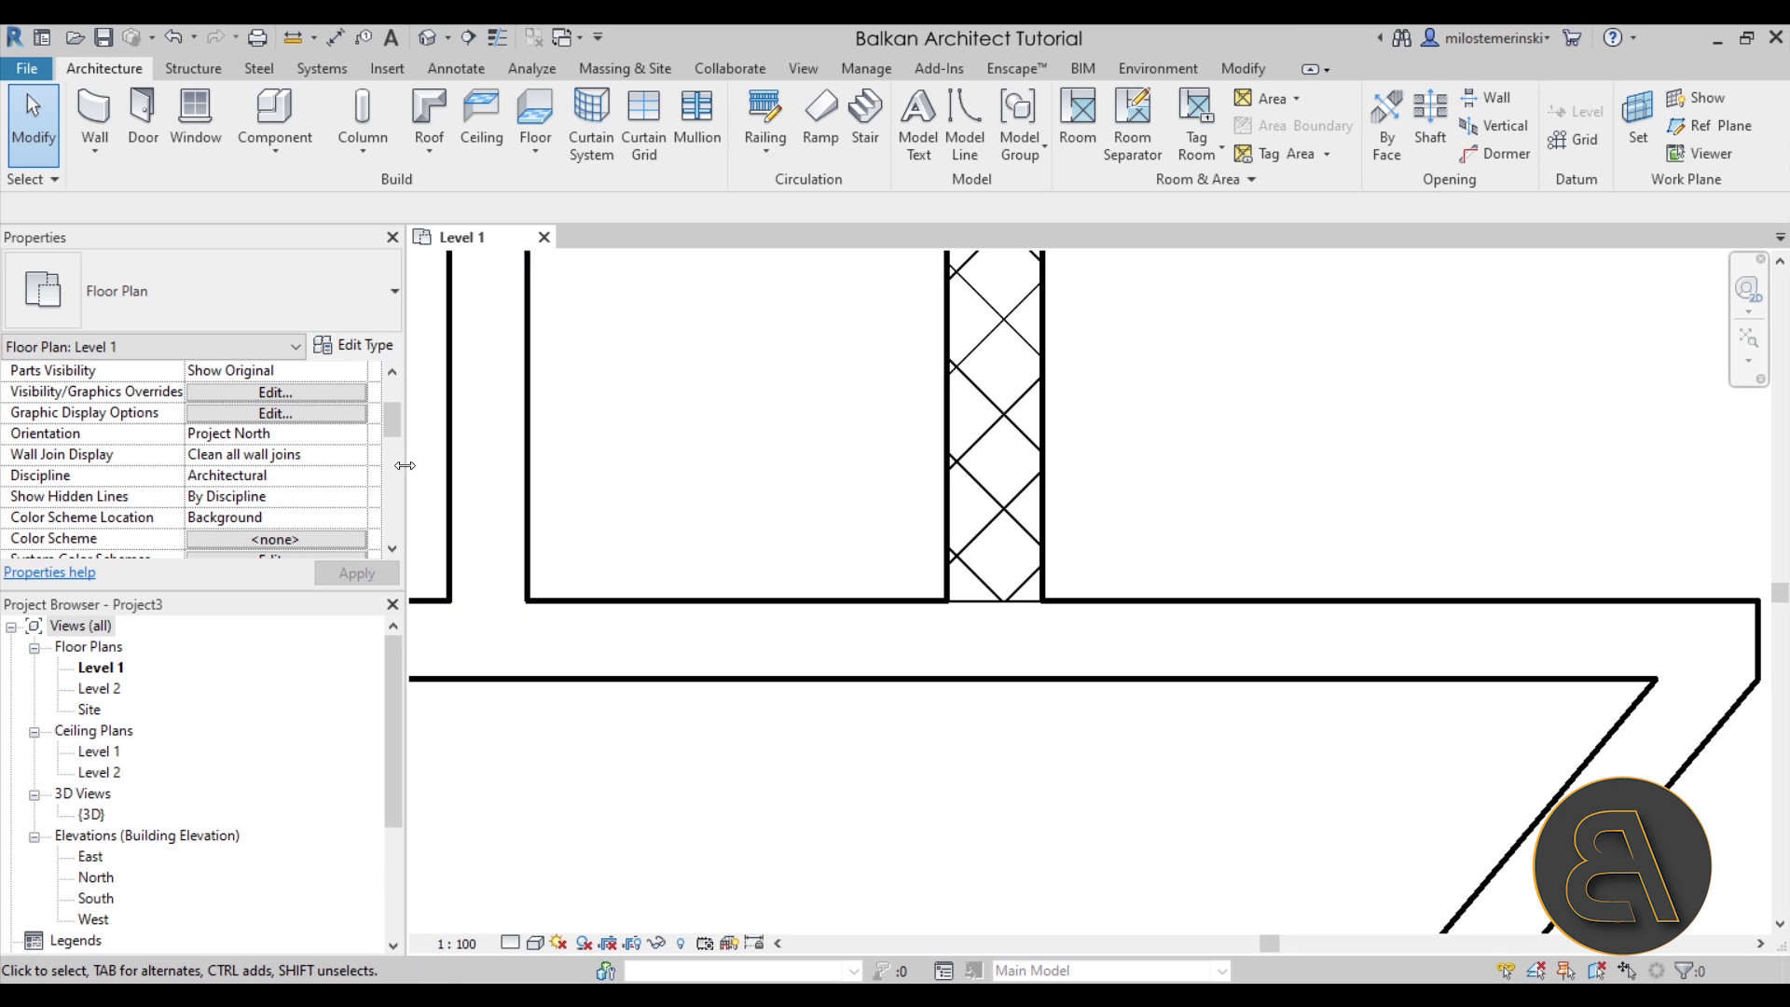
click(360, 459)
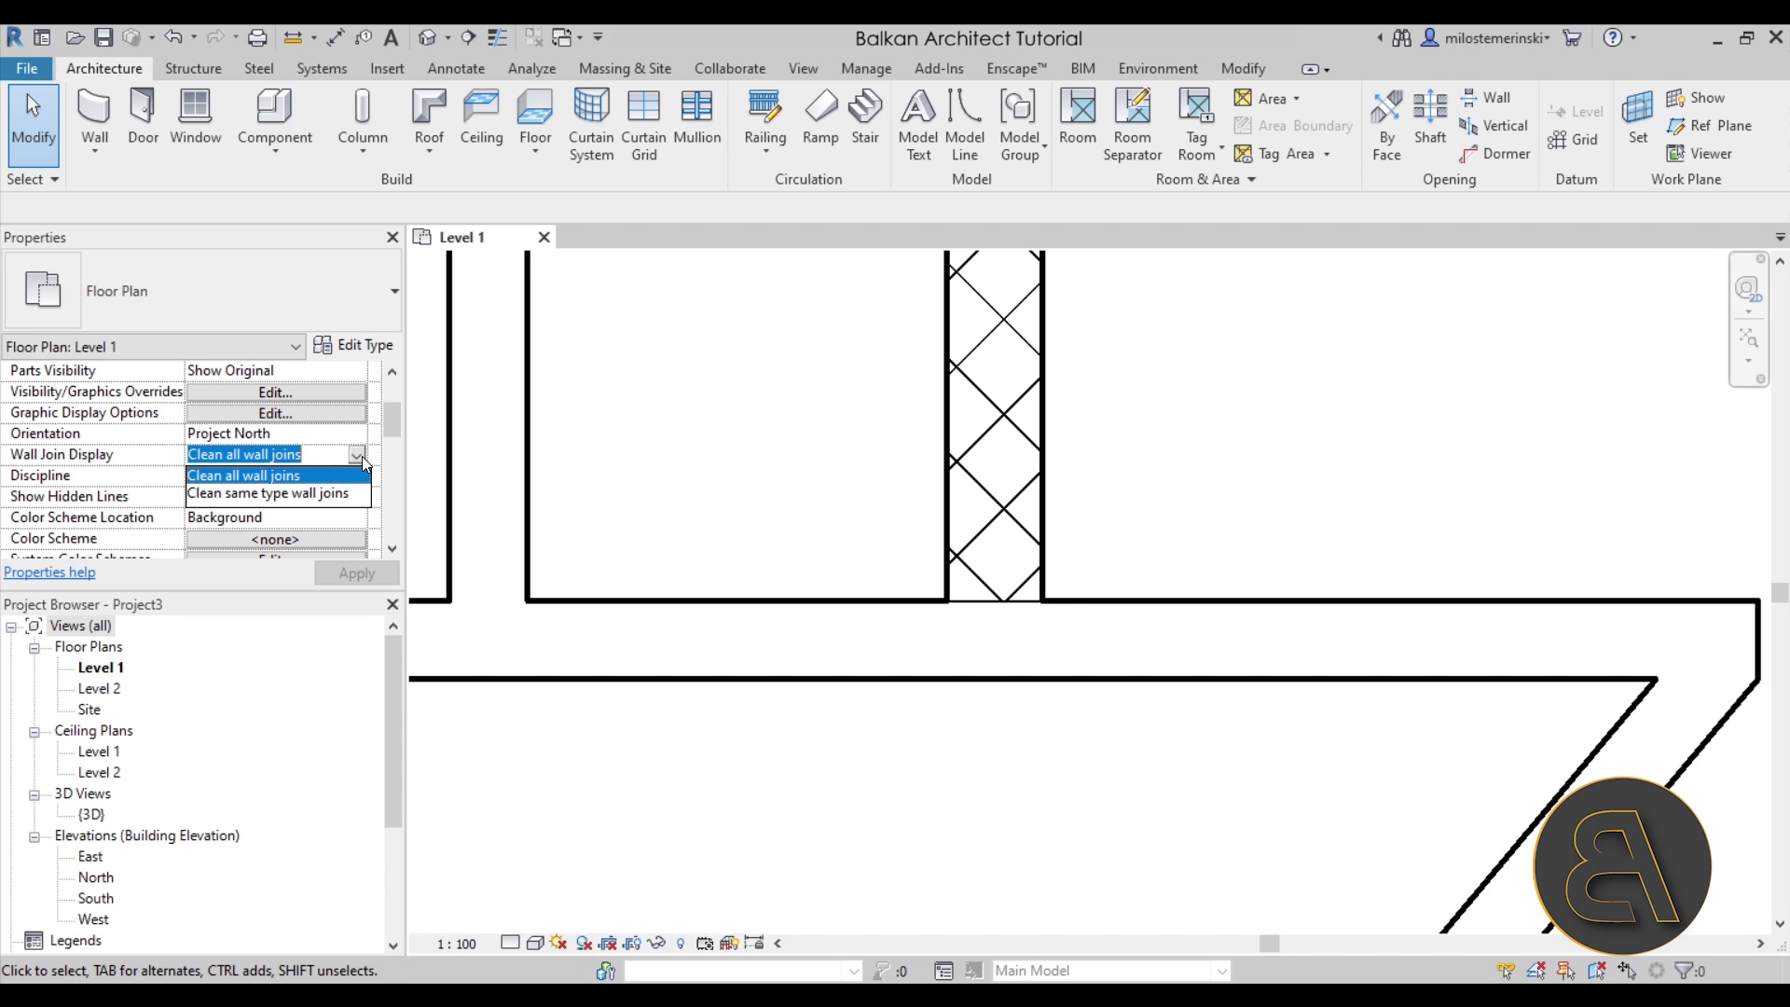
click(257, 495)
click(360, 571)
scroll(971, 699, up, 2)
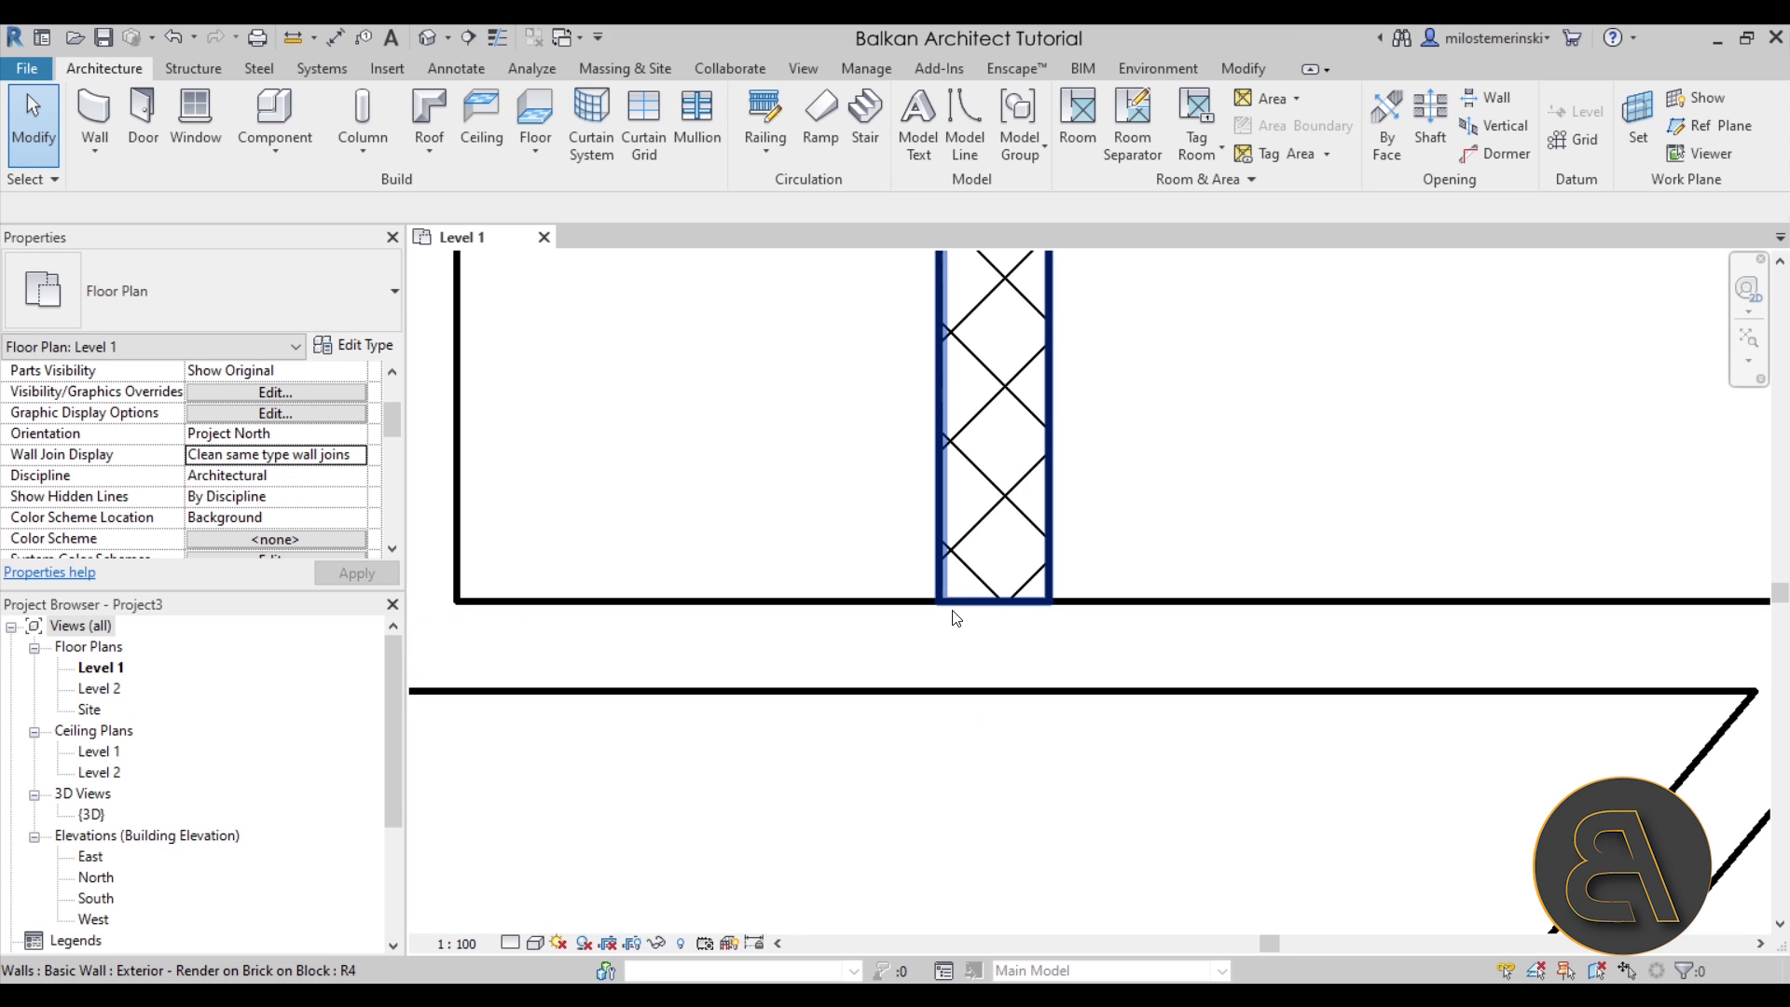
scroll(943, 611, down, 2)
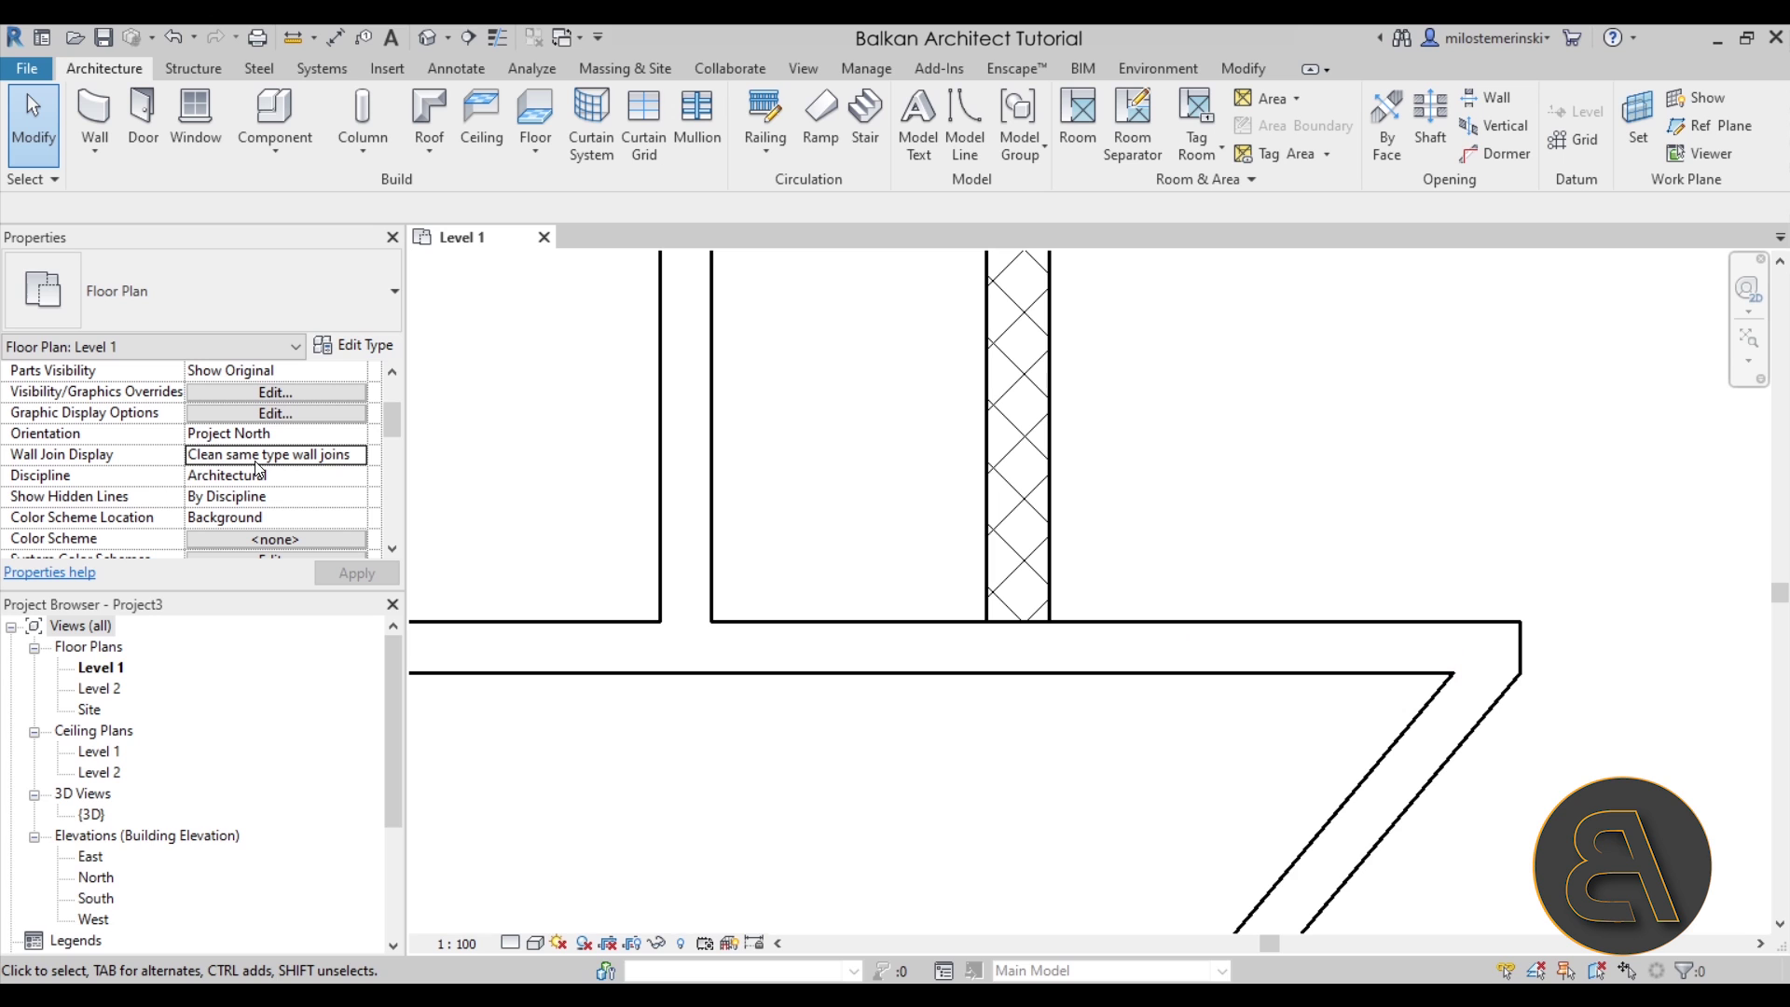
Step: Check the wall types of both perpendicular walls and the horizontal wall, comparing how their joins are displayed
click(791, 647)
click(710, 538)
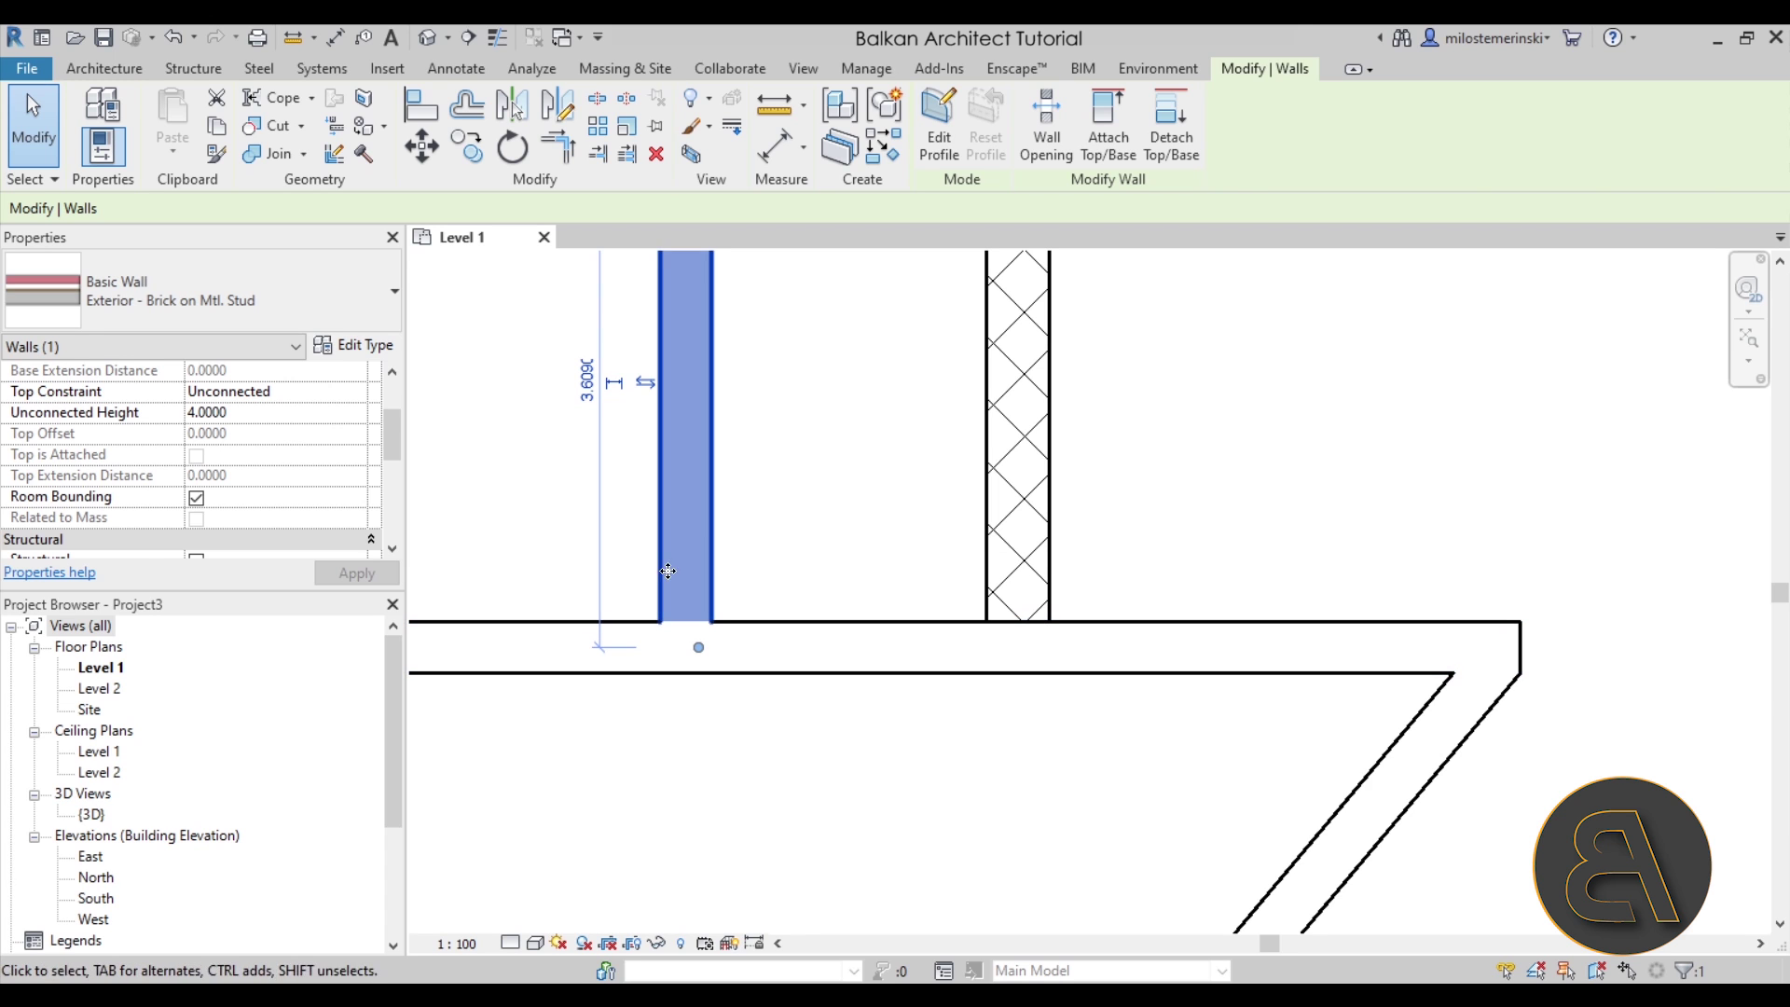
key(Escape)
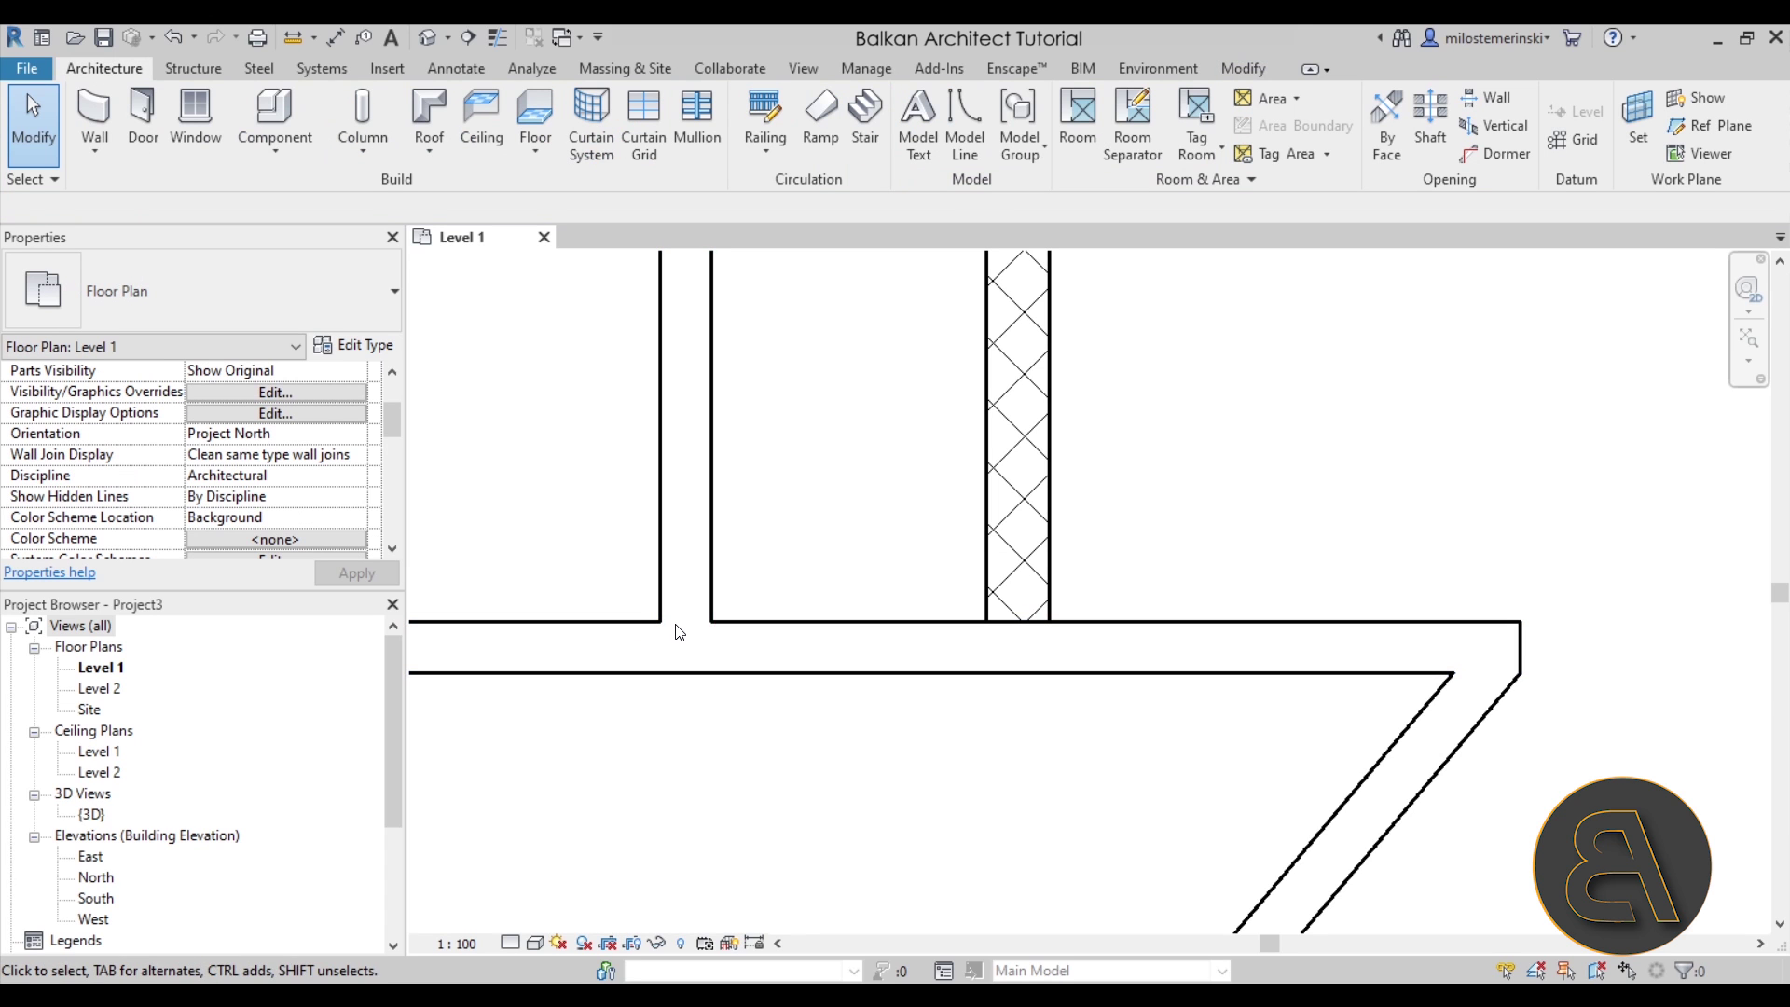
scroll(1047, 590, up, 2)
click(1047, 591)
click(1100, 642)
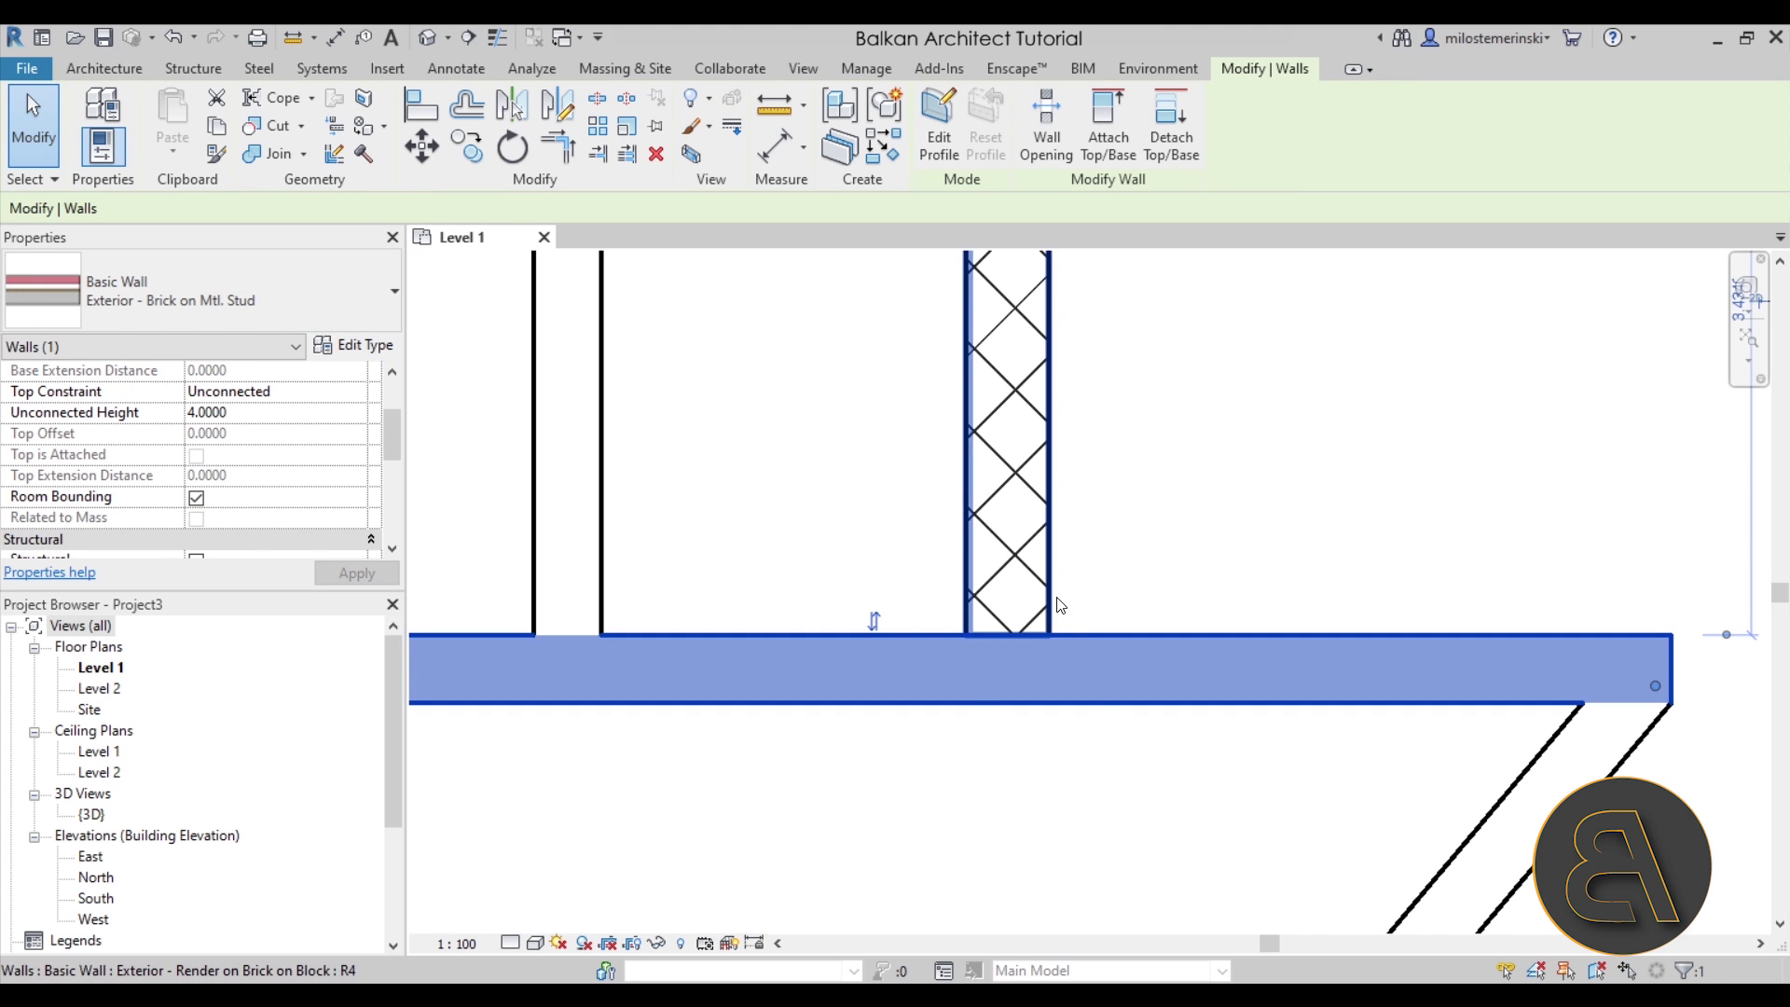
click(1031, 619)
key(Escape)
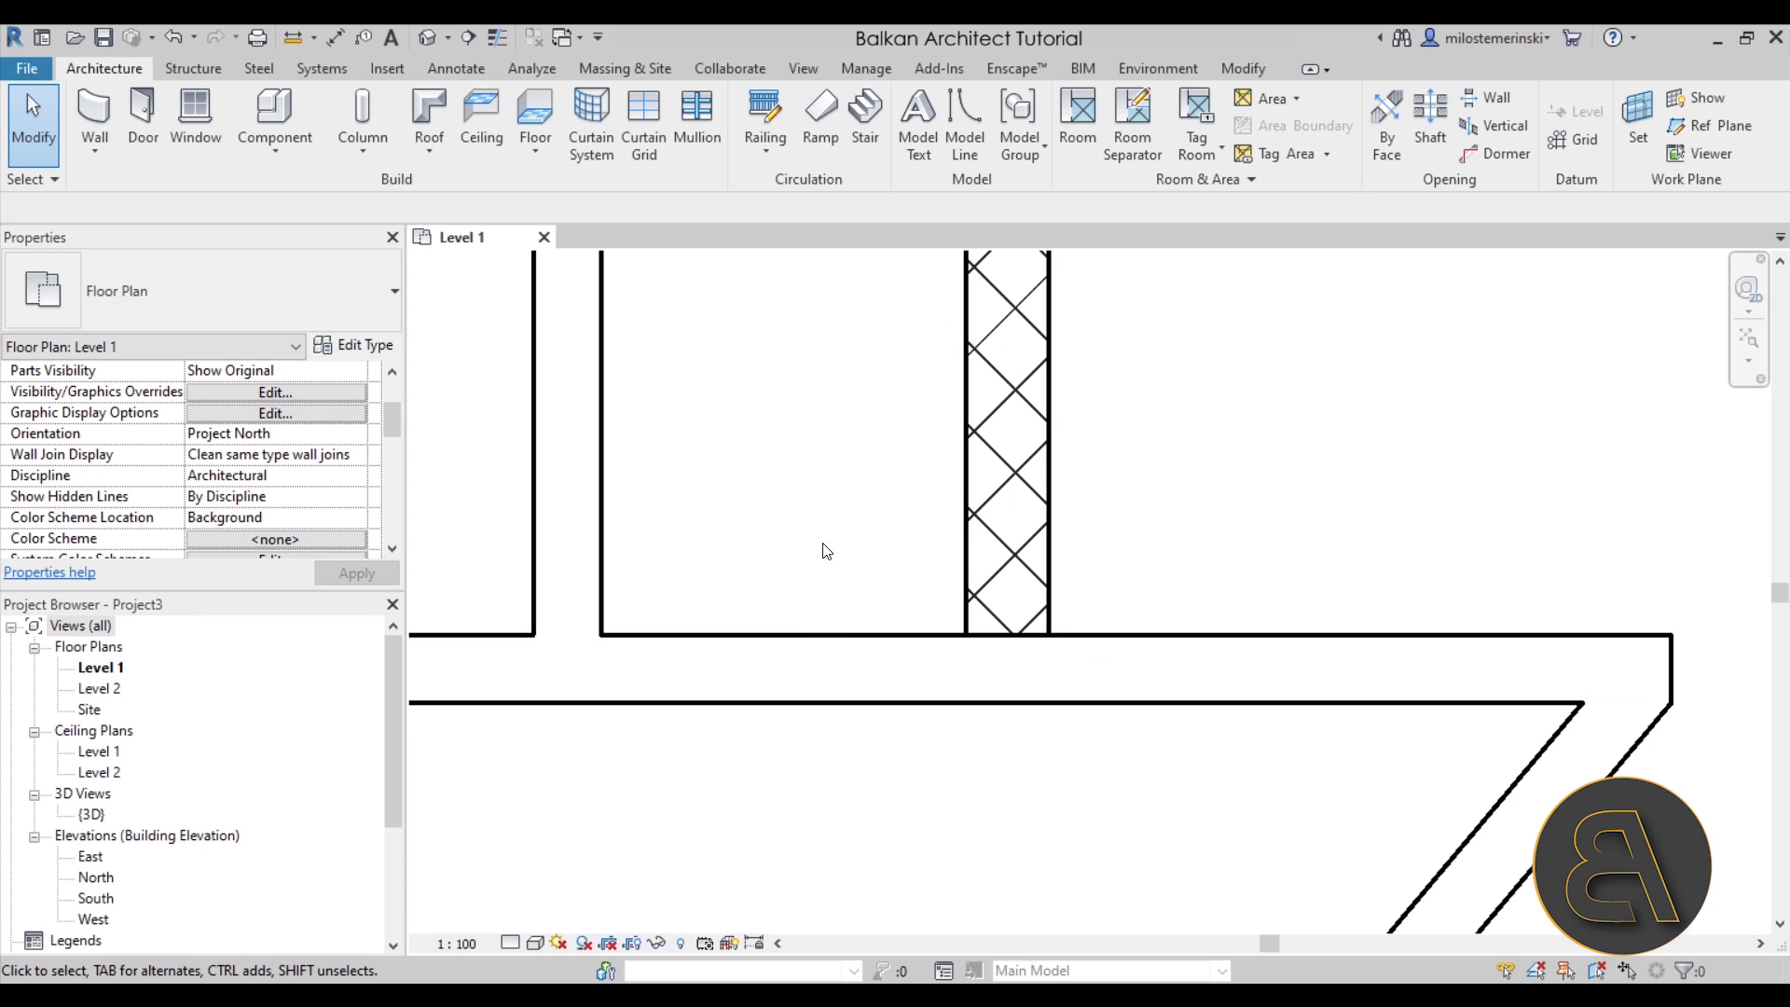
Step: Return the floor plan's detail level to Fine
click(510, 942)
click(522, 924)
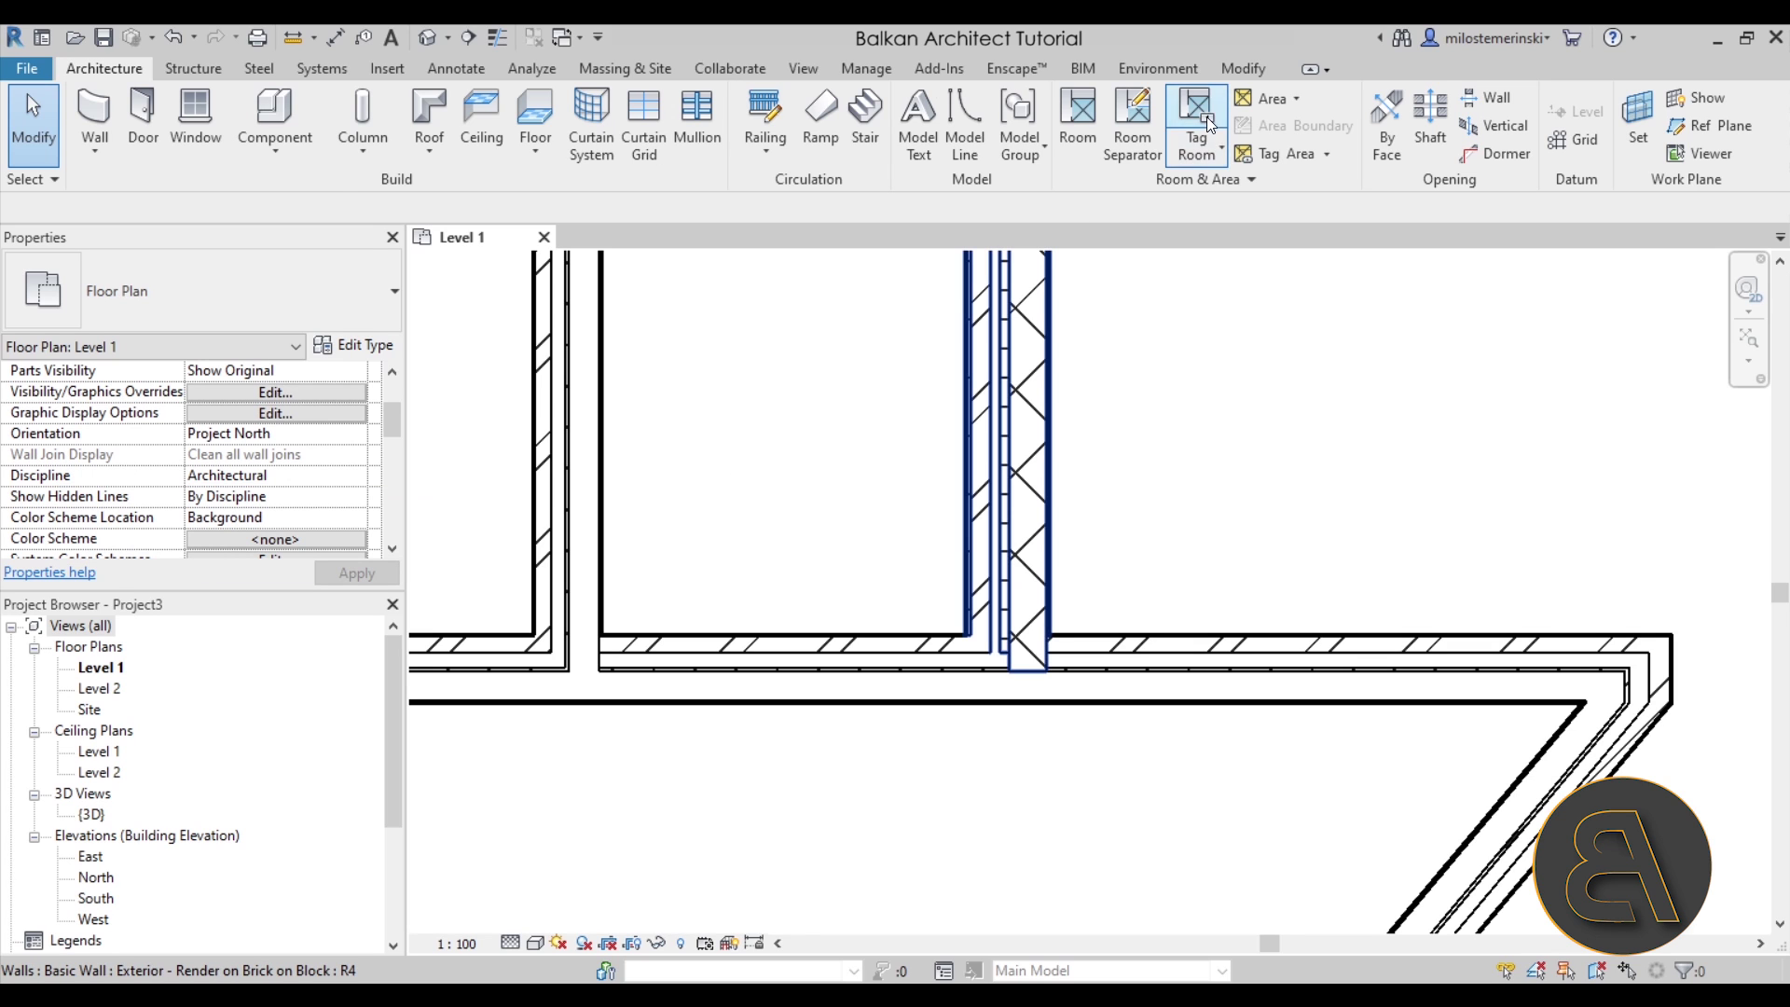
Step: With the Wall Joins tool, disallow the join where the Render on Brick on Block wall meets the horizontal wall
click(1246, 68)
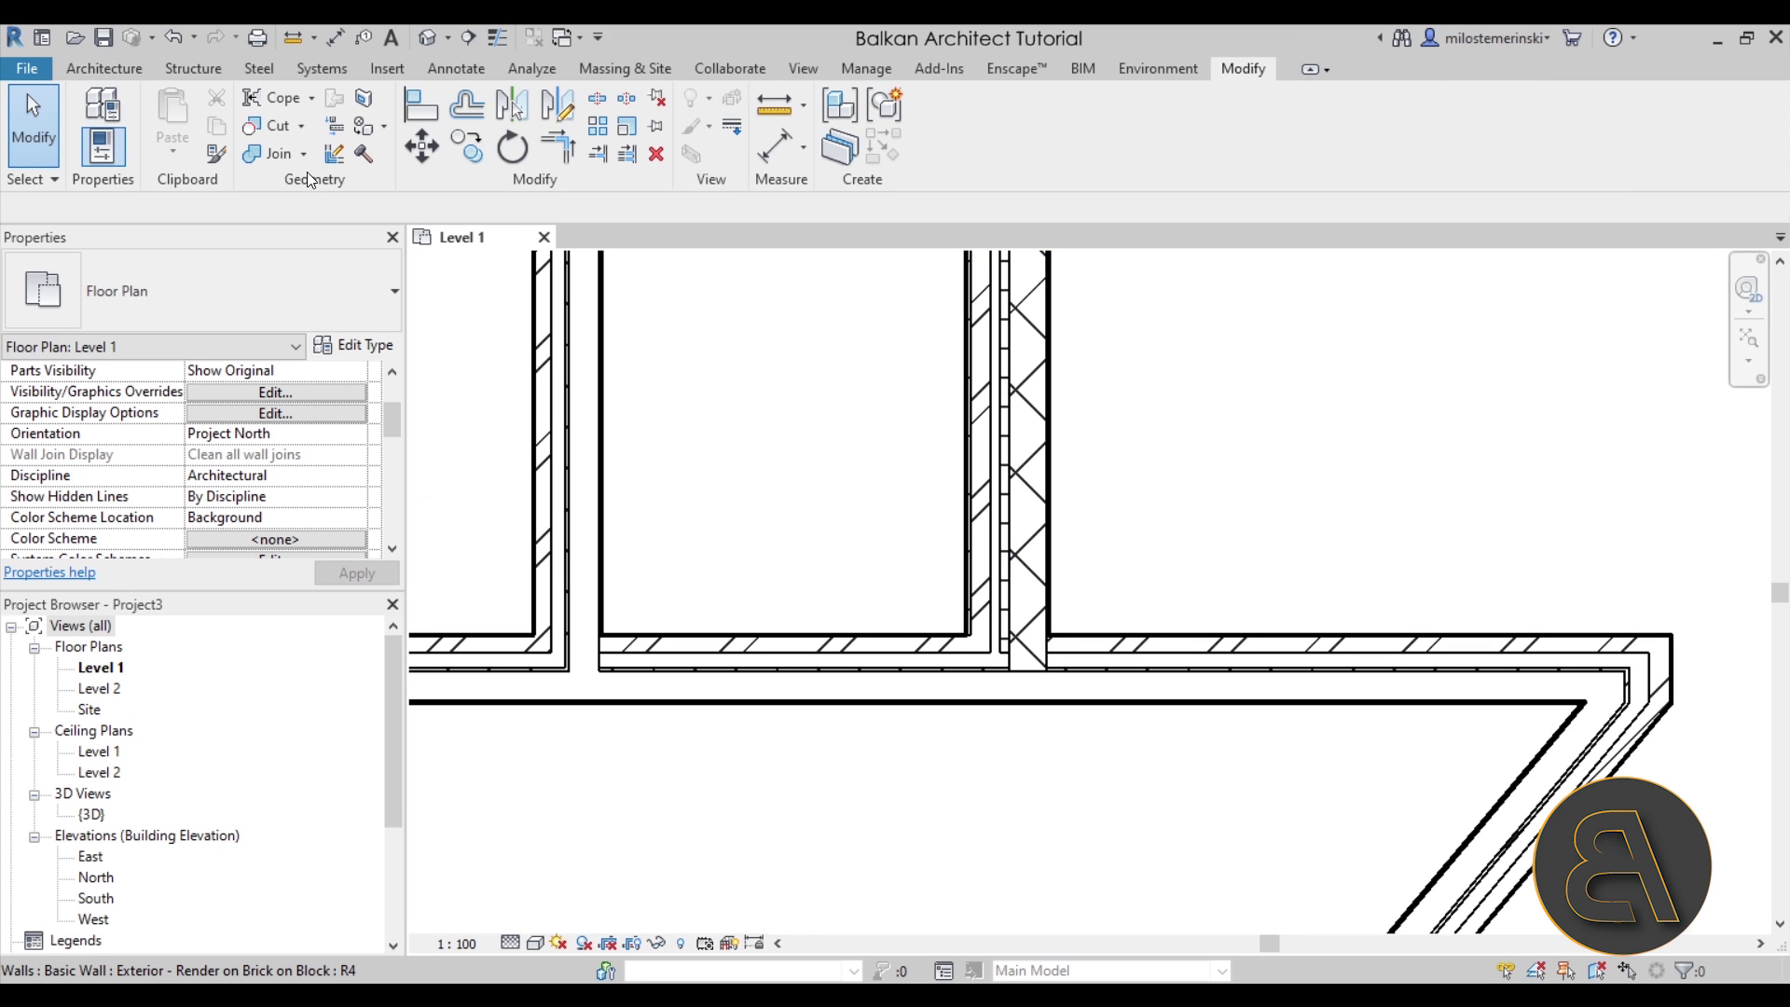
click(333, 155)
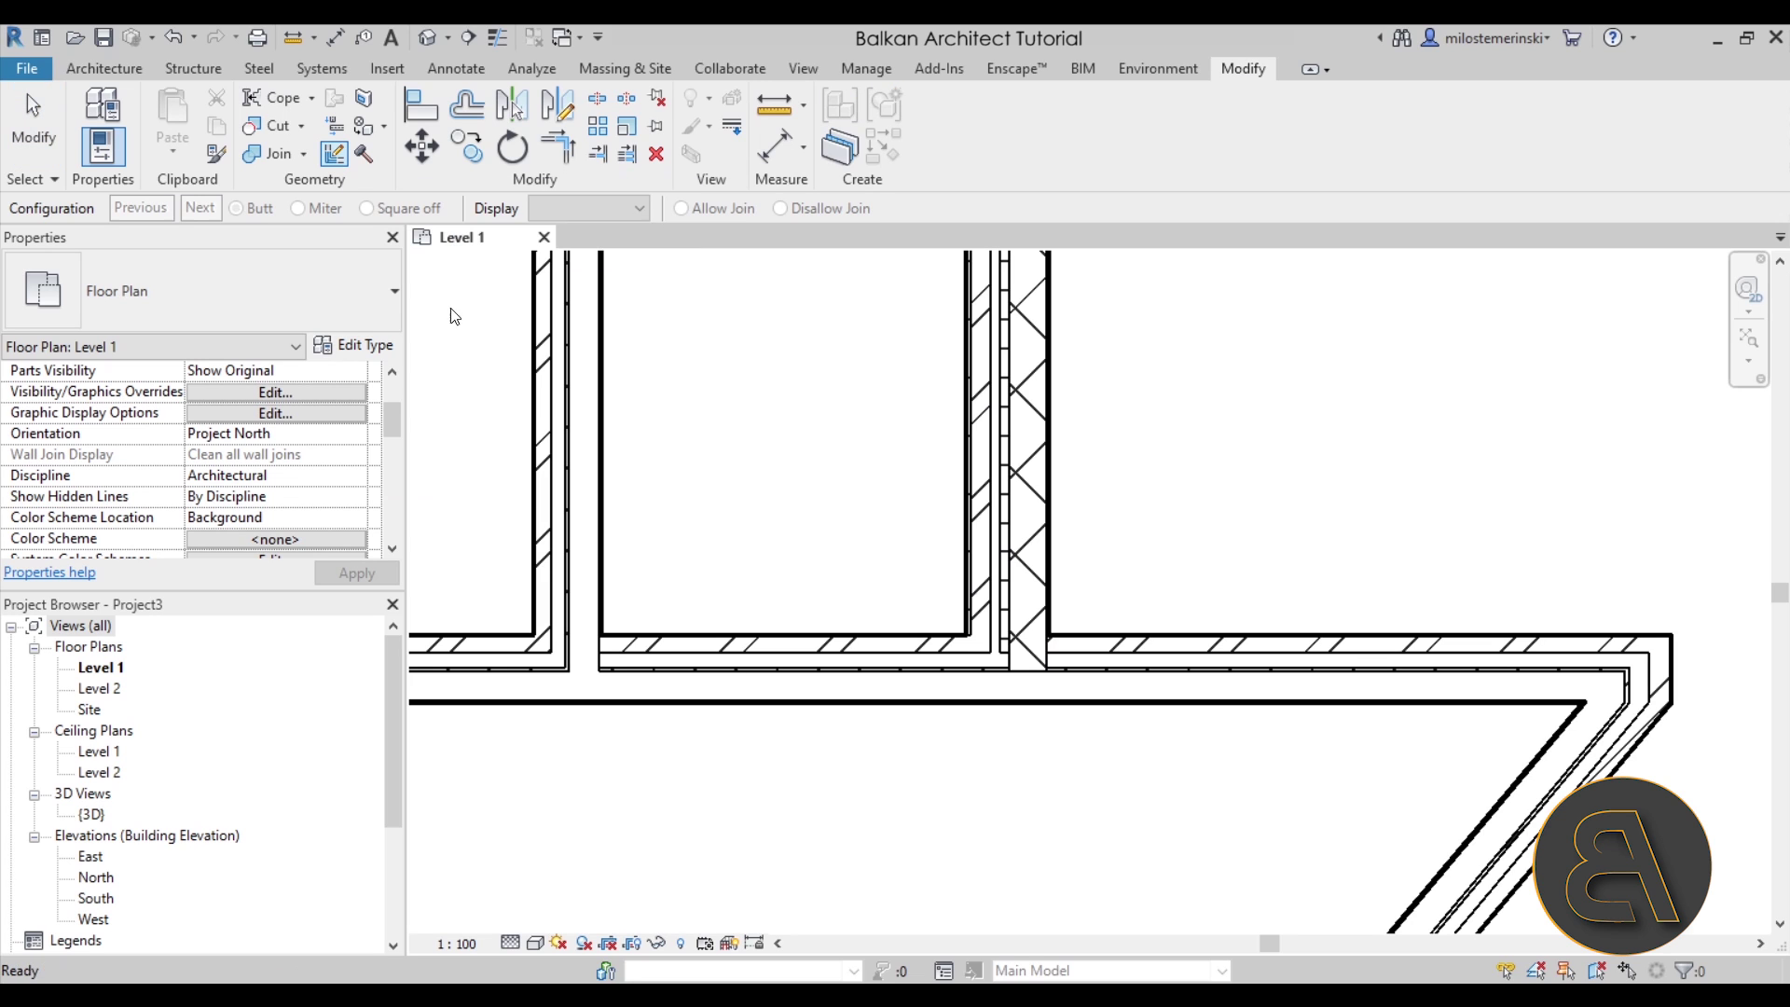
click(992, 634)
scroll(1341, 587, up, 1)
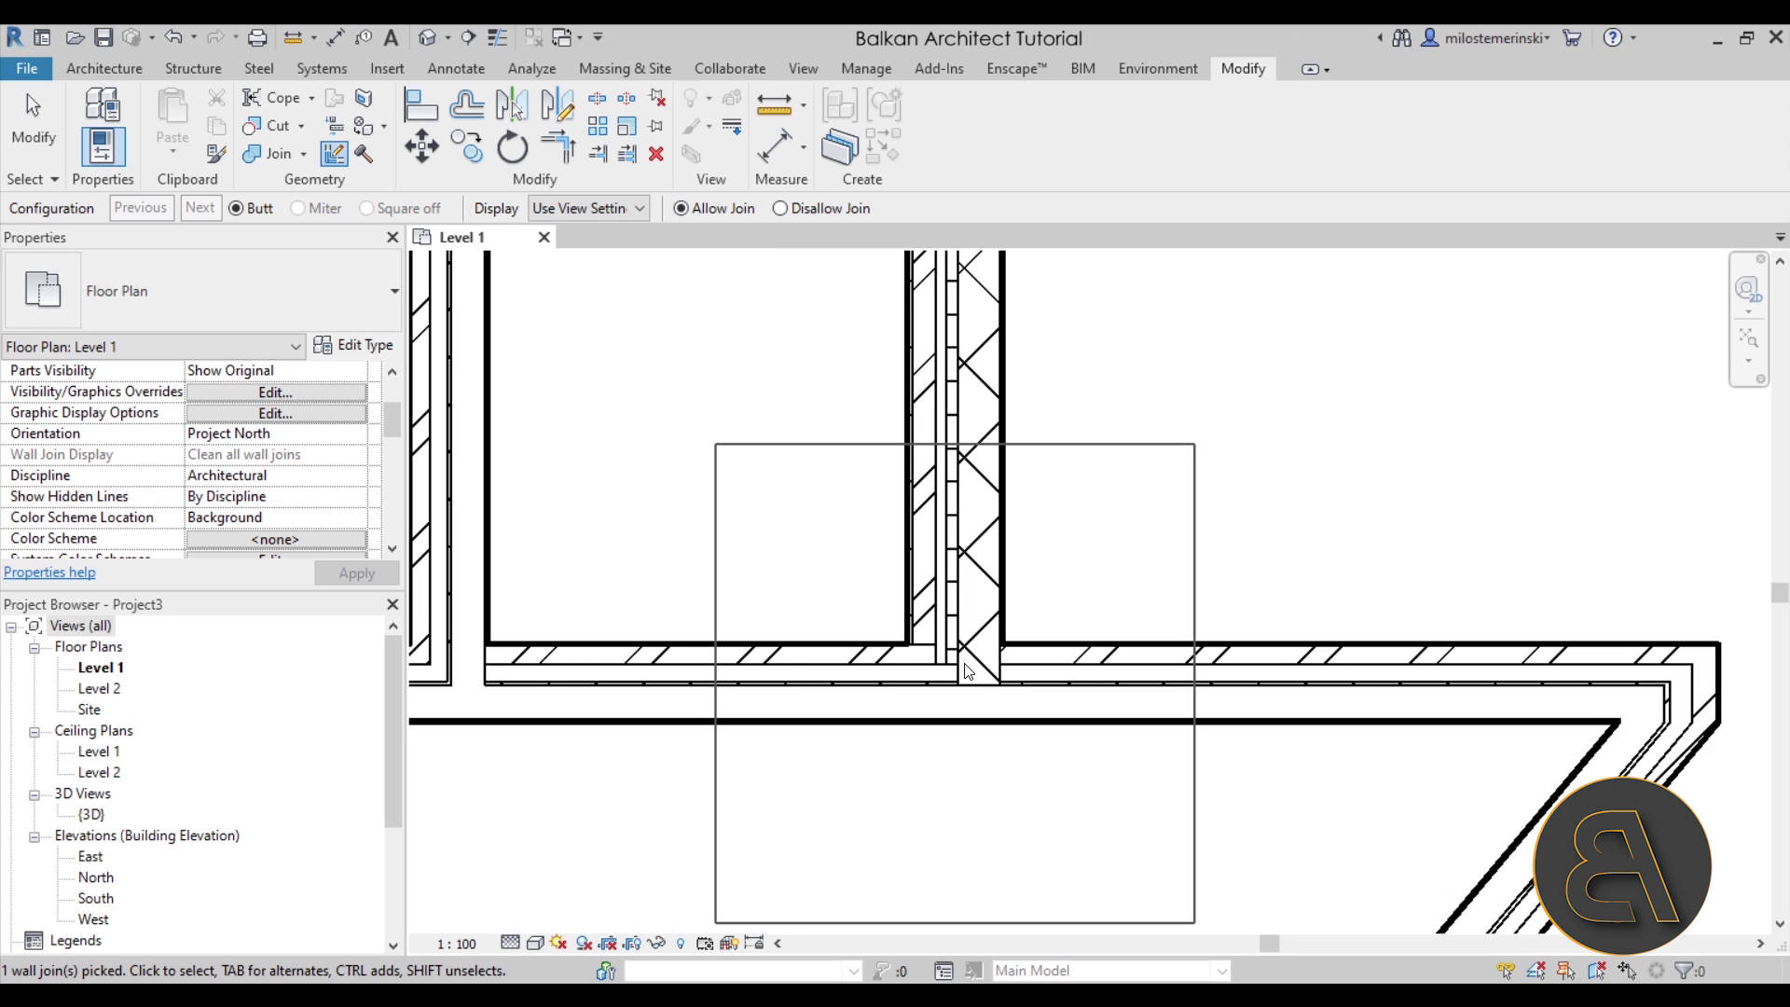
click(781, 209)
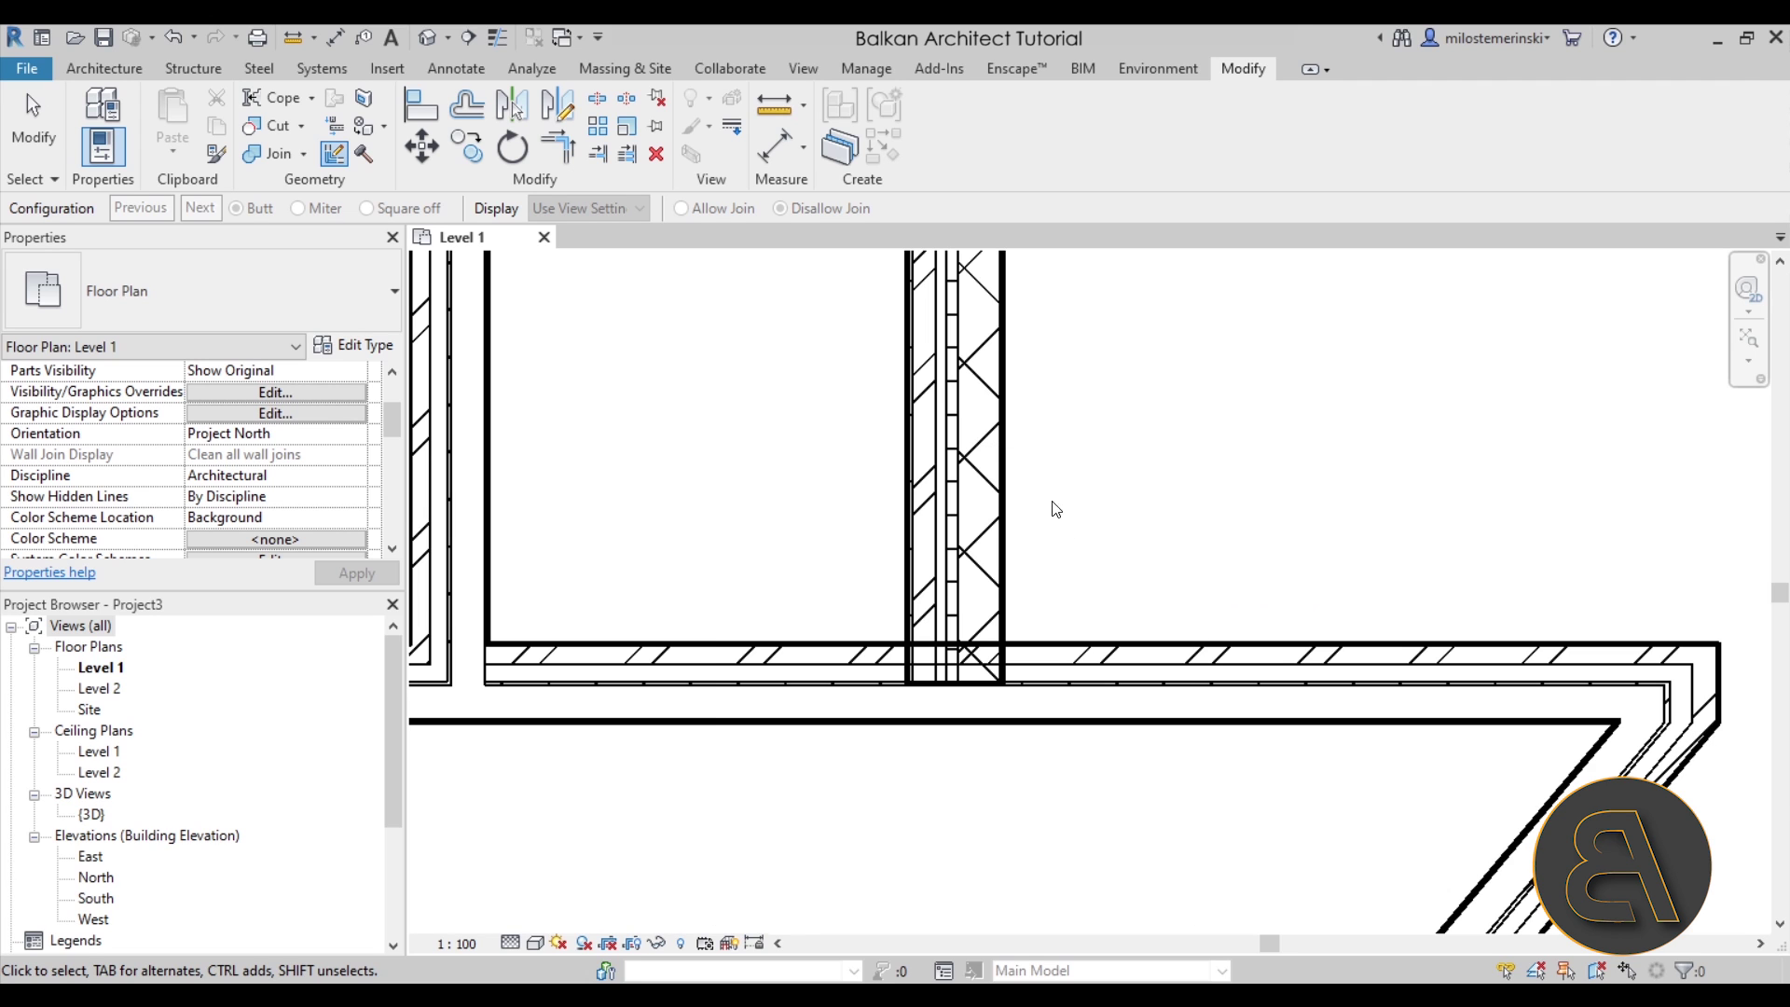
click(34, 121)
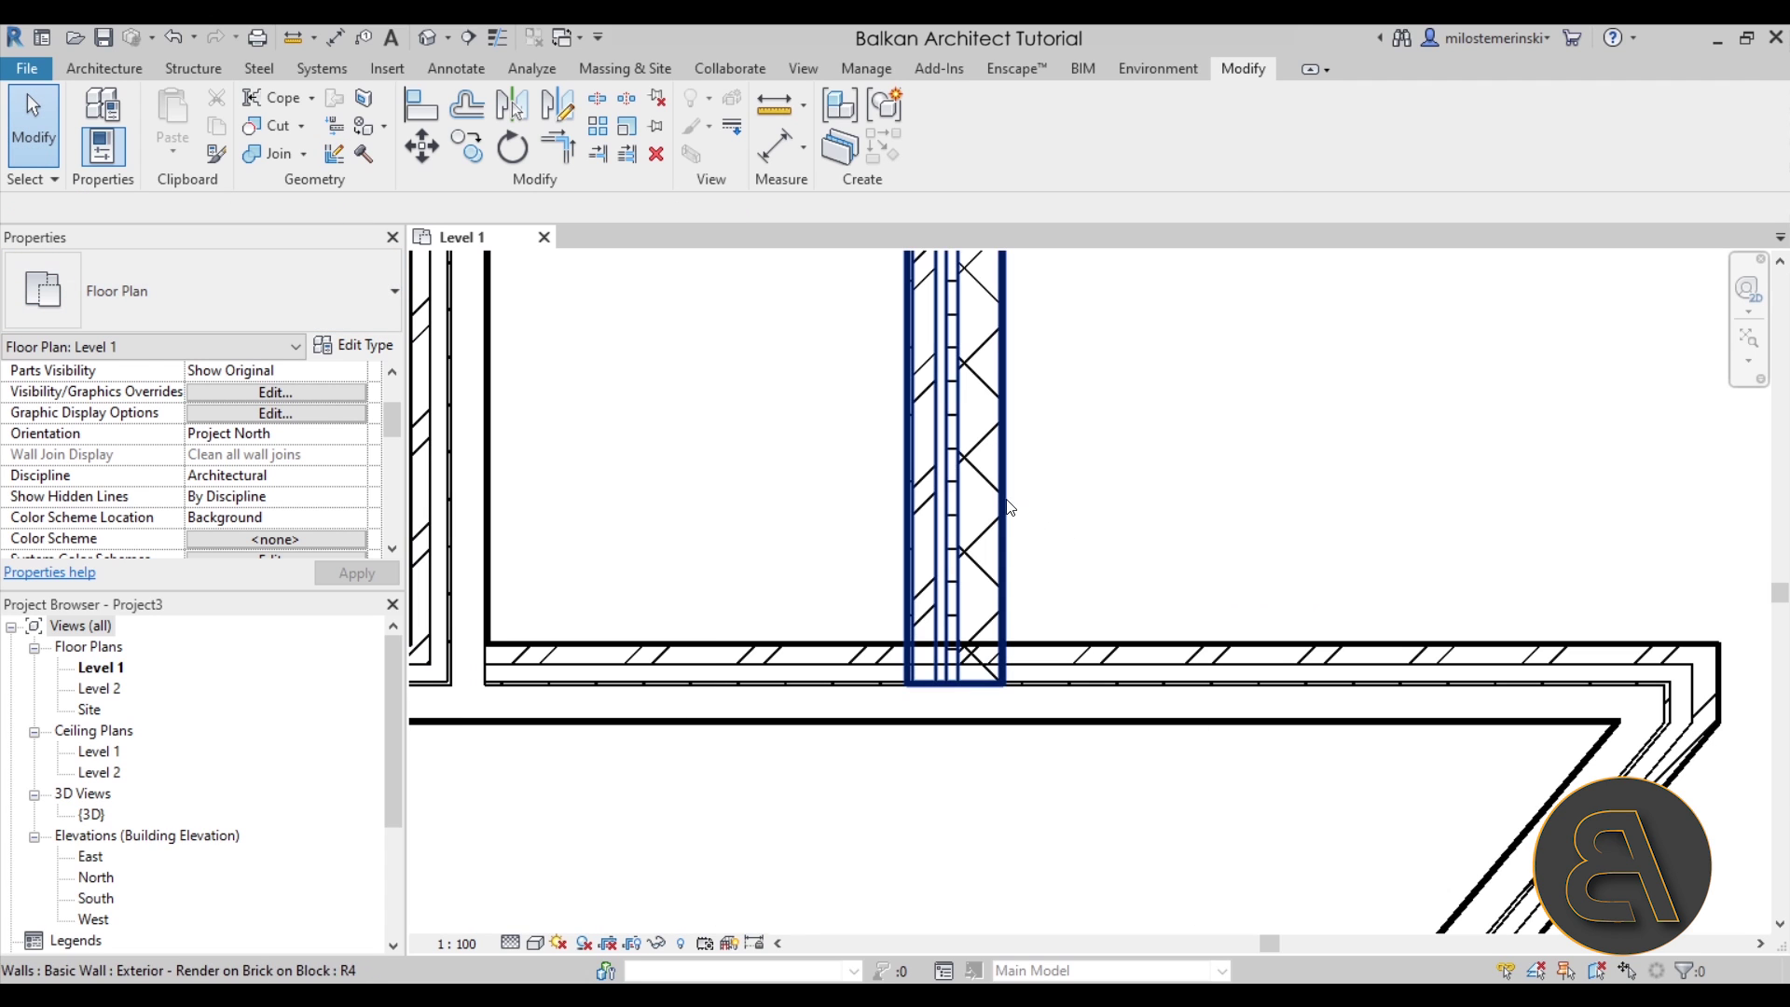
Step: Pull the unjoined perpendicular wall's end back to the horizontal wall's outer face, and allow its join again
click(989, 650)
scroll(996, 694, up, 2)
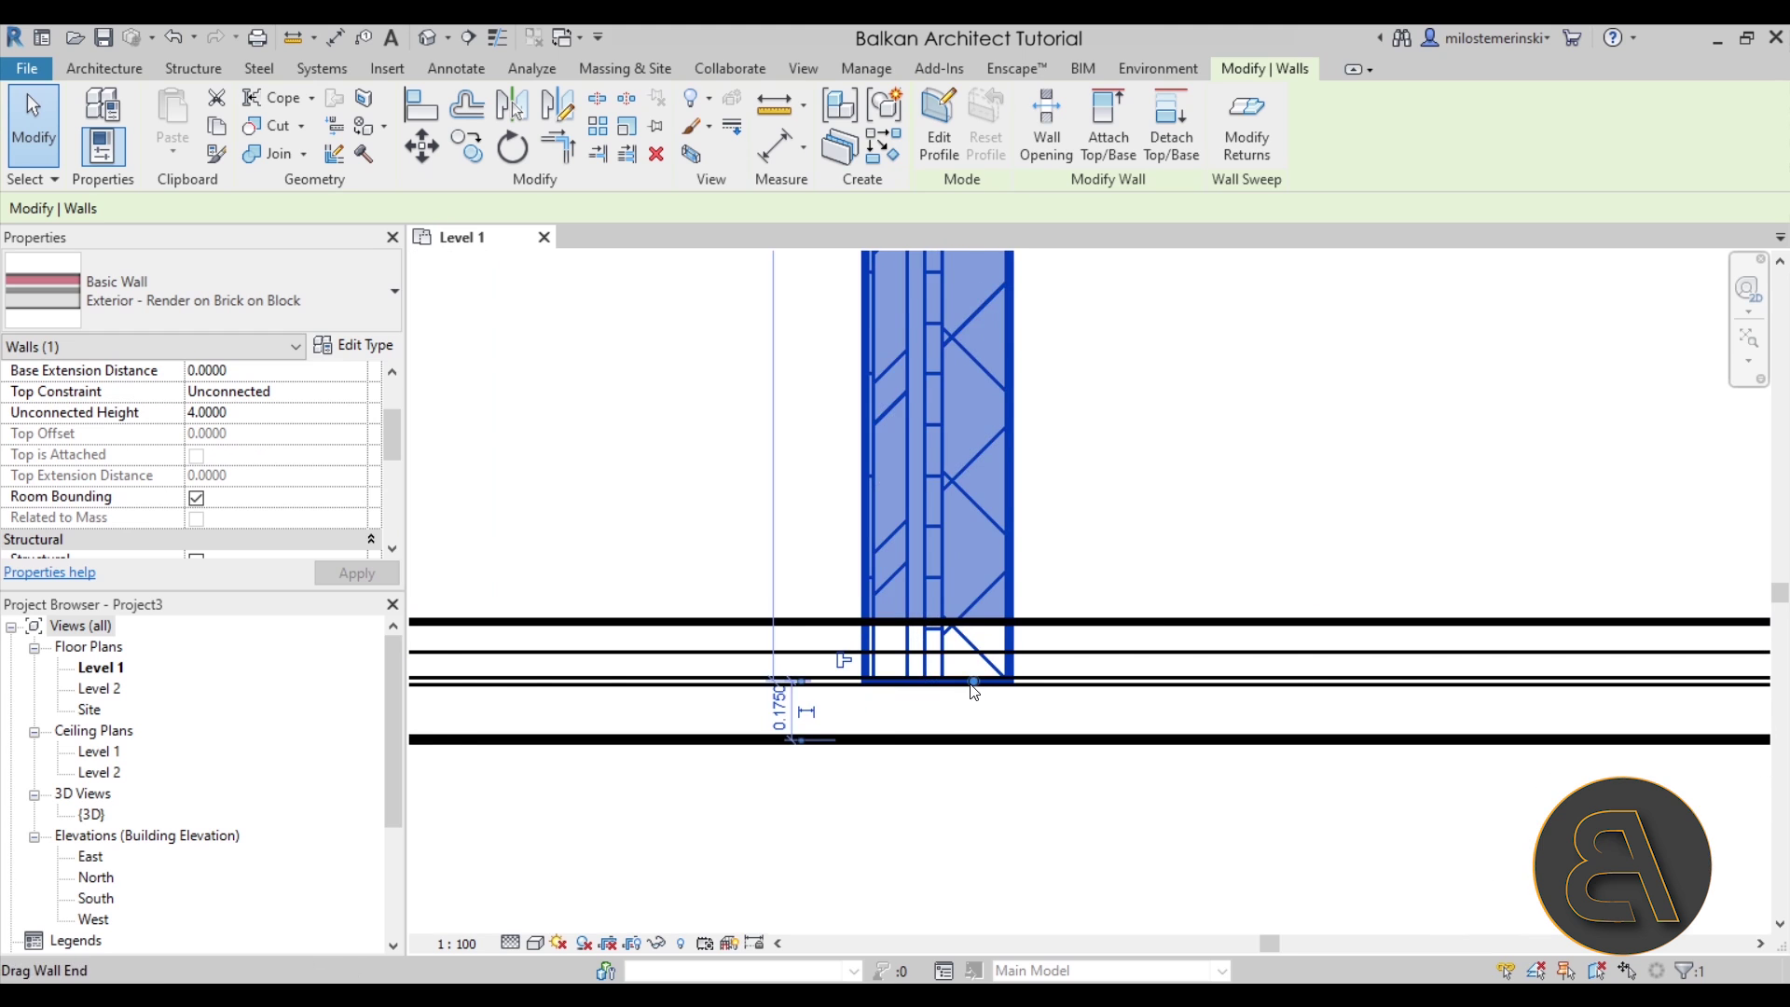
drag(971, 731, 975, 684)
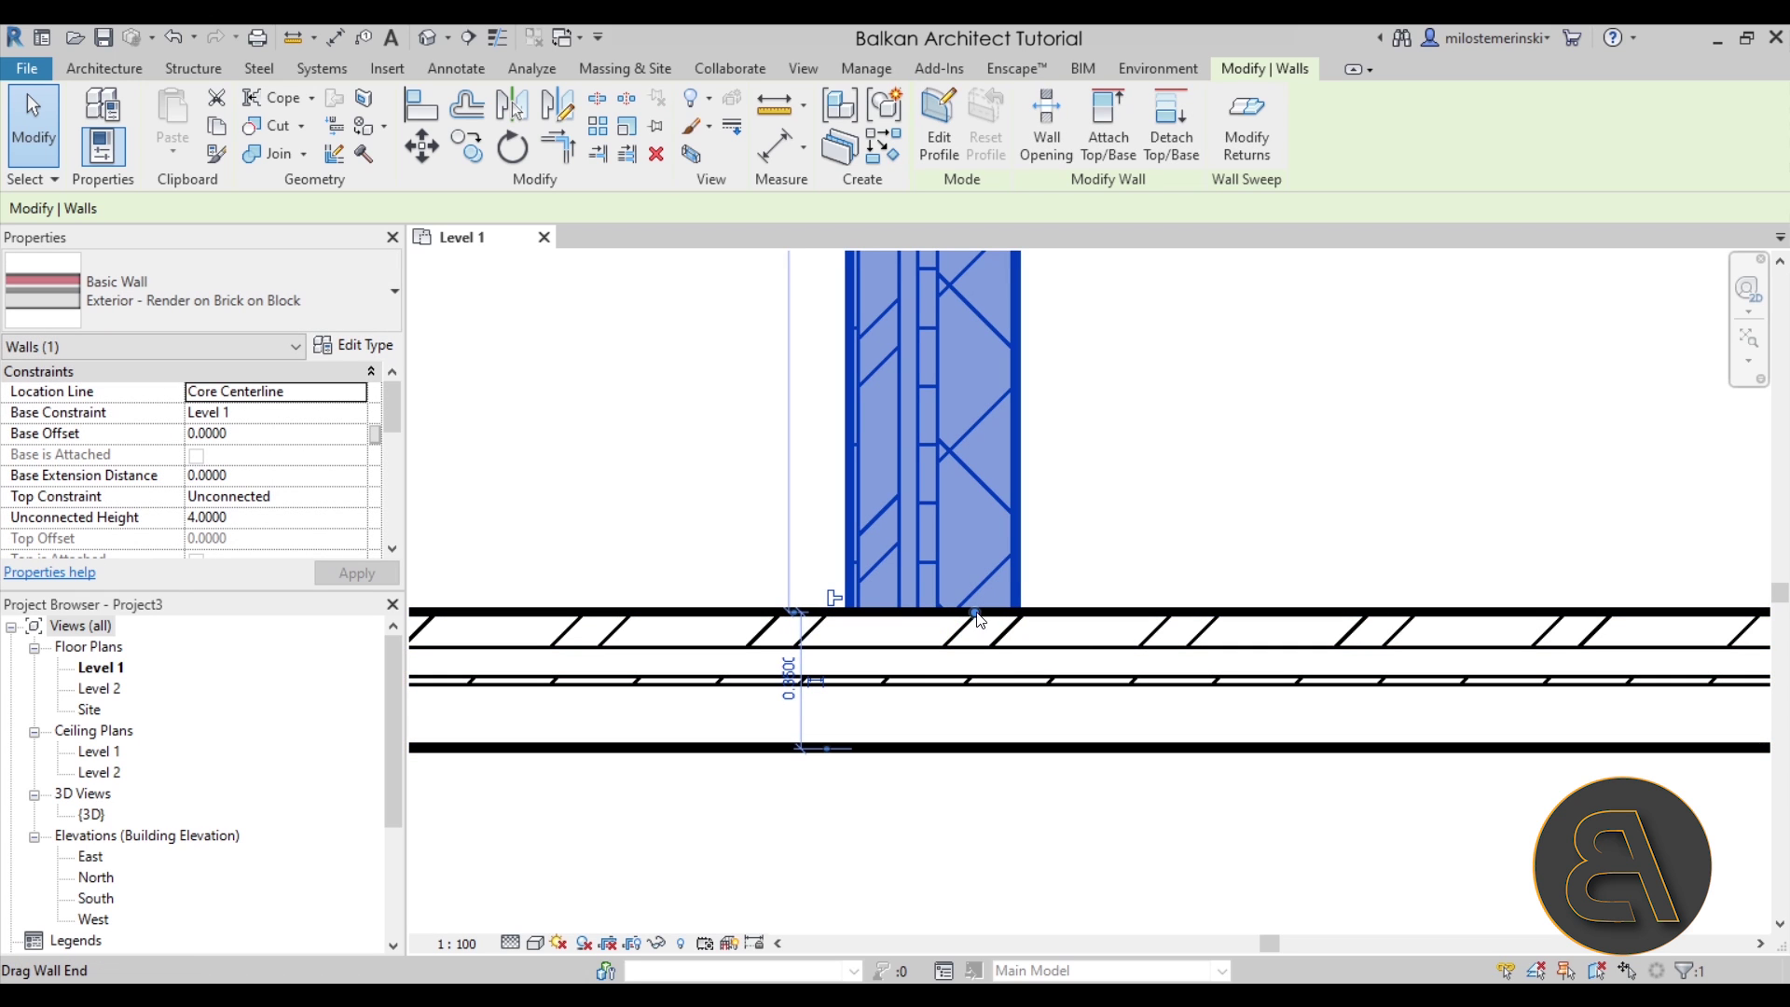
click(835, 601)
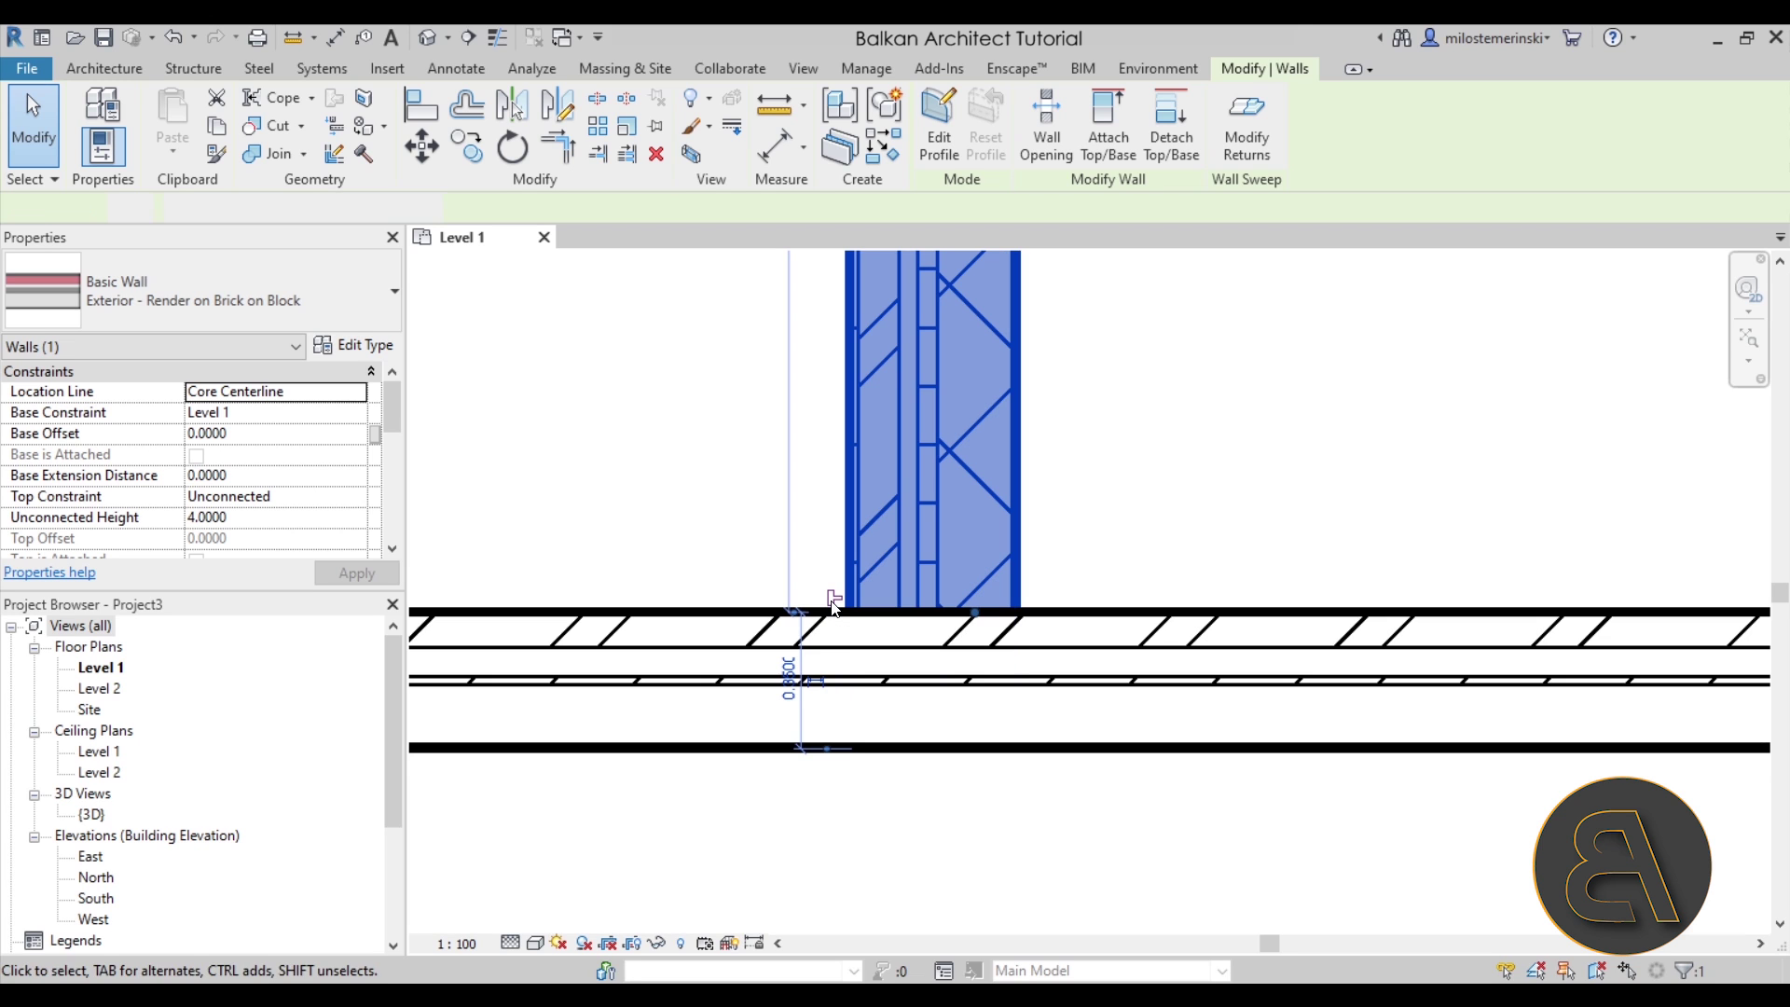
click(835, 603)
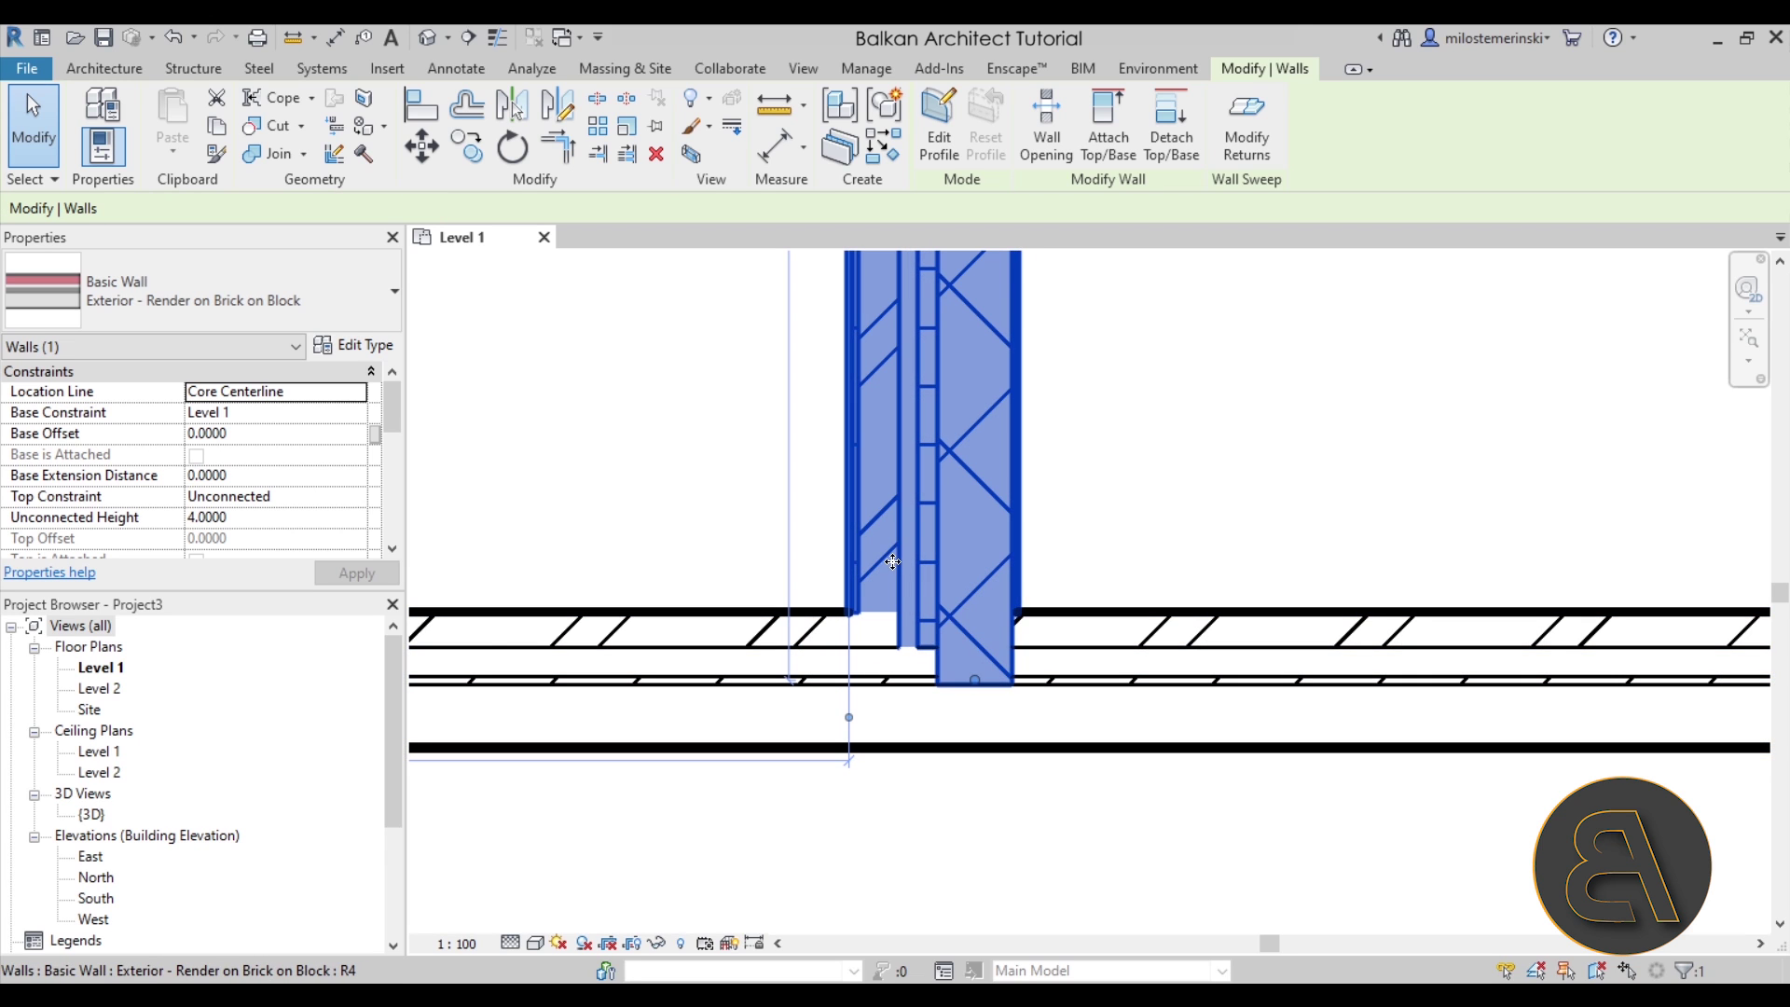
click(1133, 557)
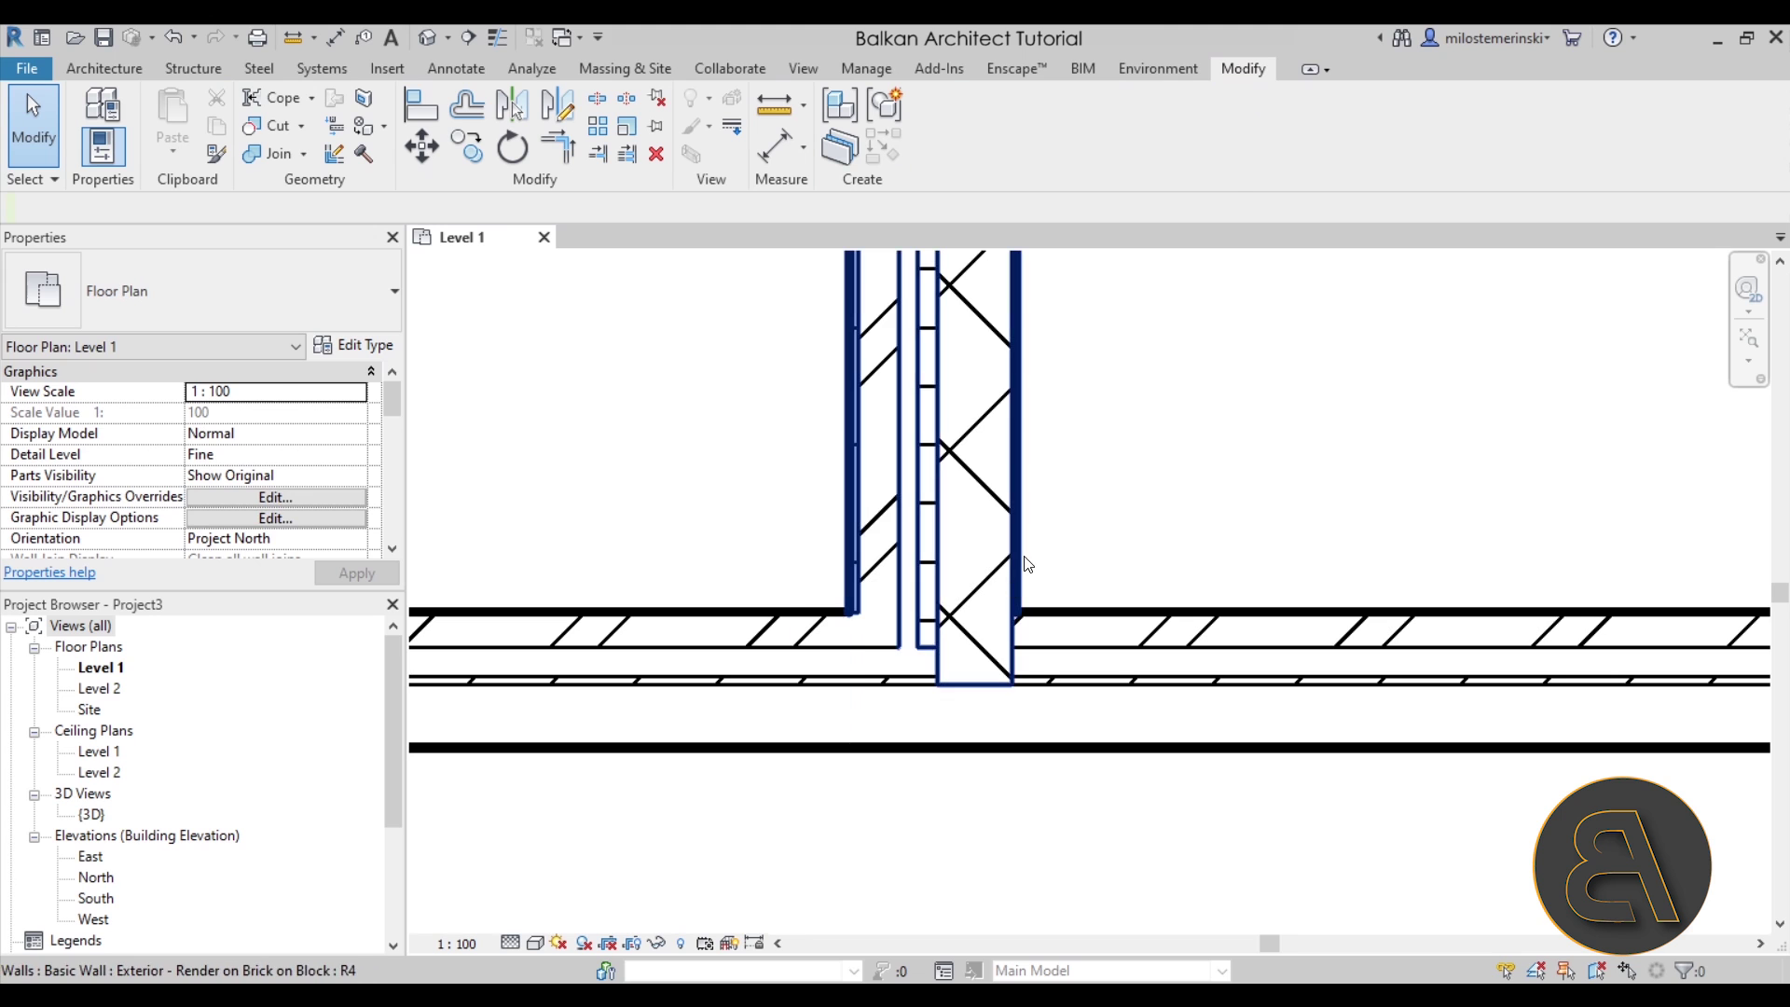
Step: Examine how the layers of the perpendicular Render on Brick on Block wall meet those of the horizontal wall at their junction
click(1001, 624)
scroll(1026, 578, down, 2)
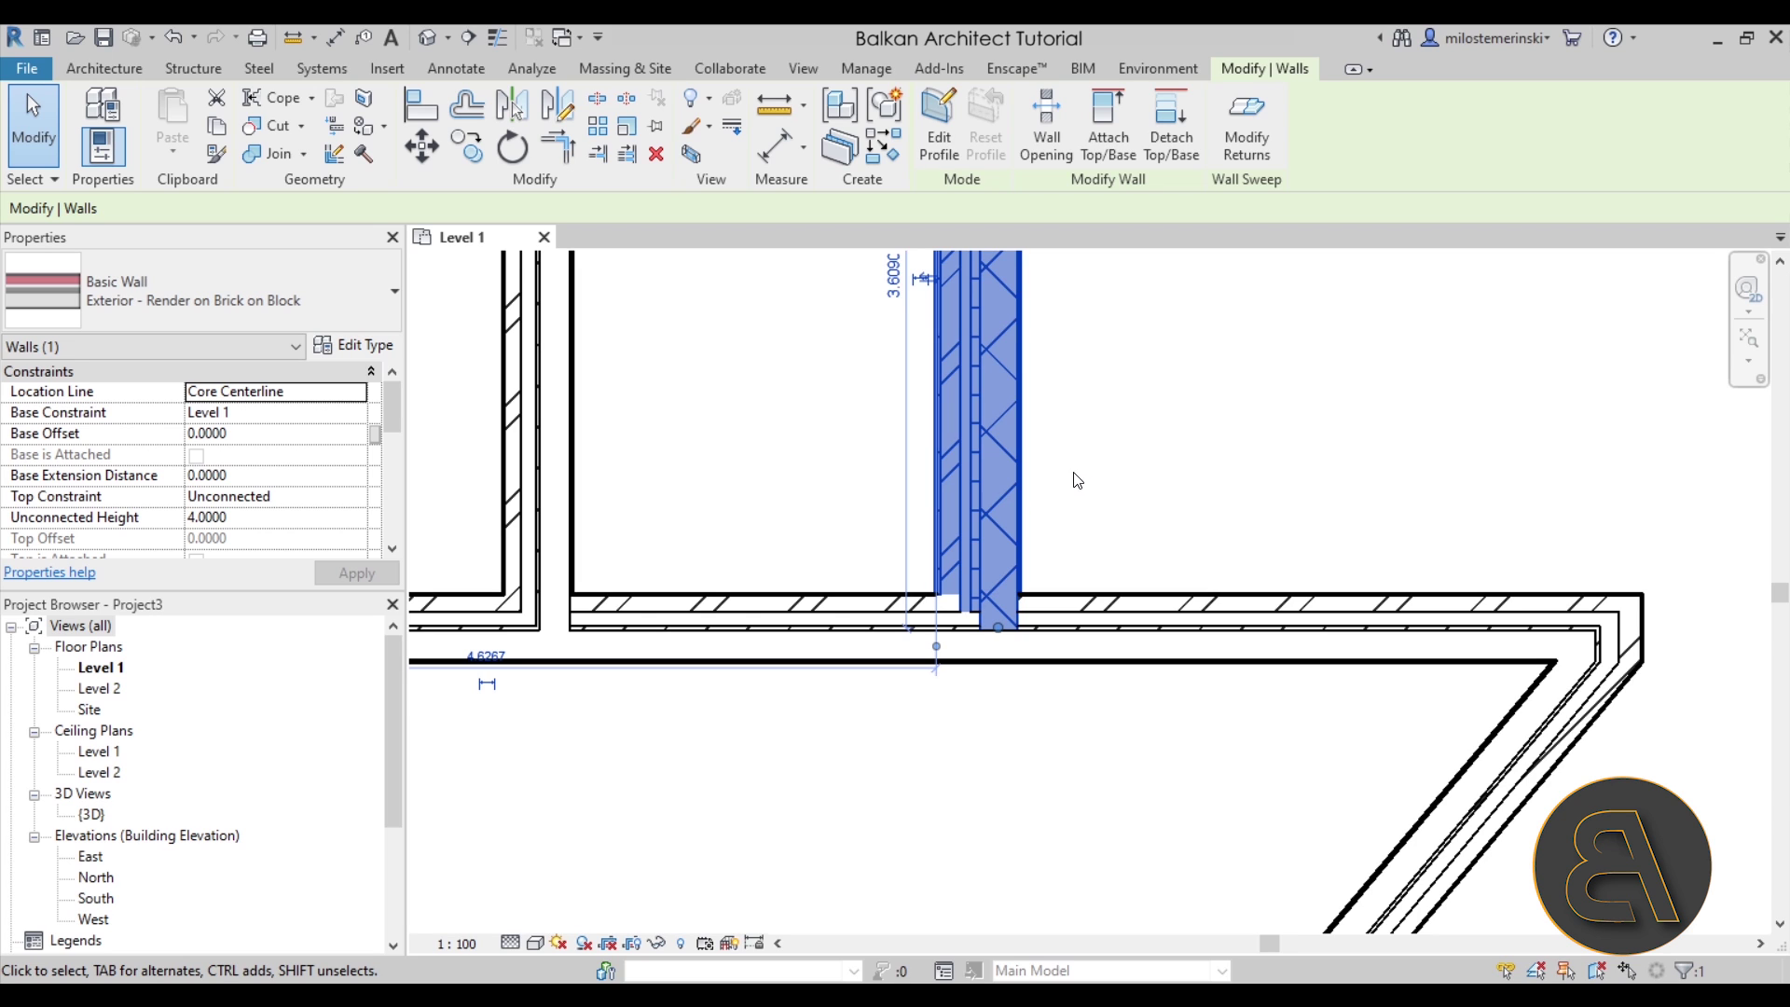
scroll(970, 602, up, 2)
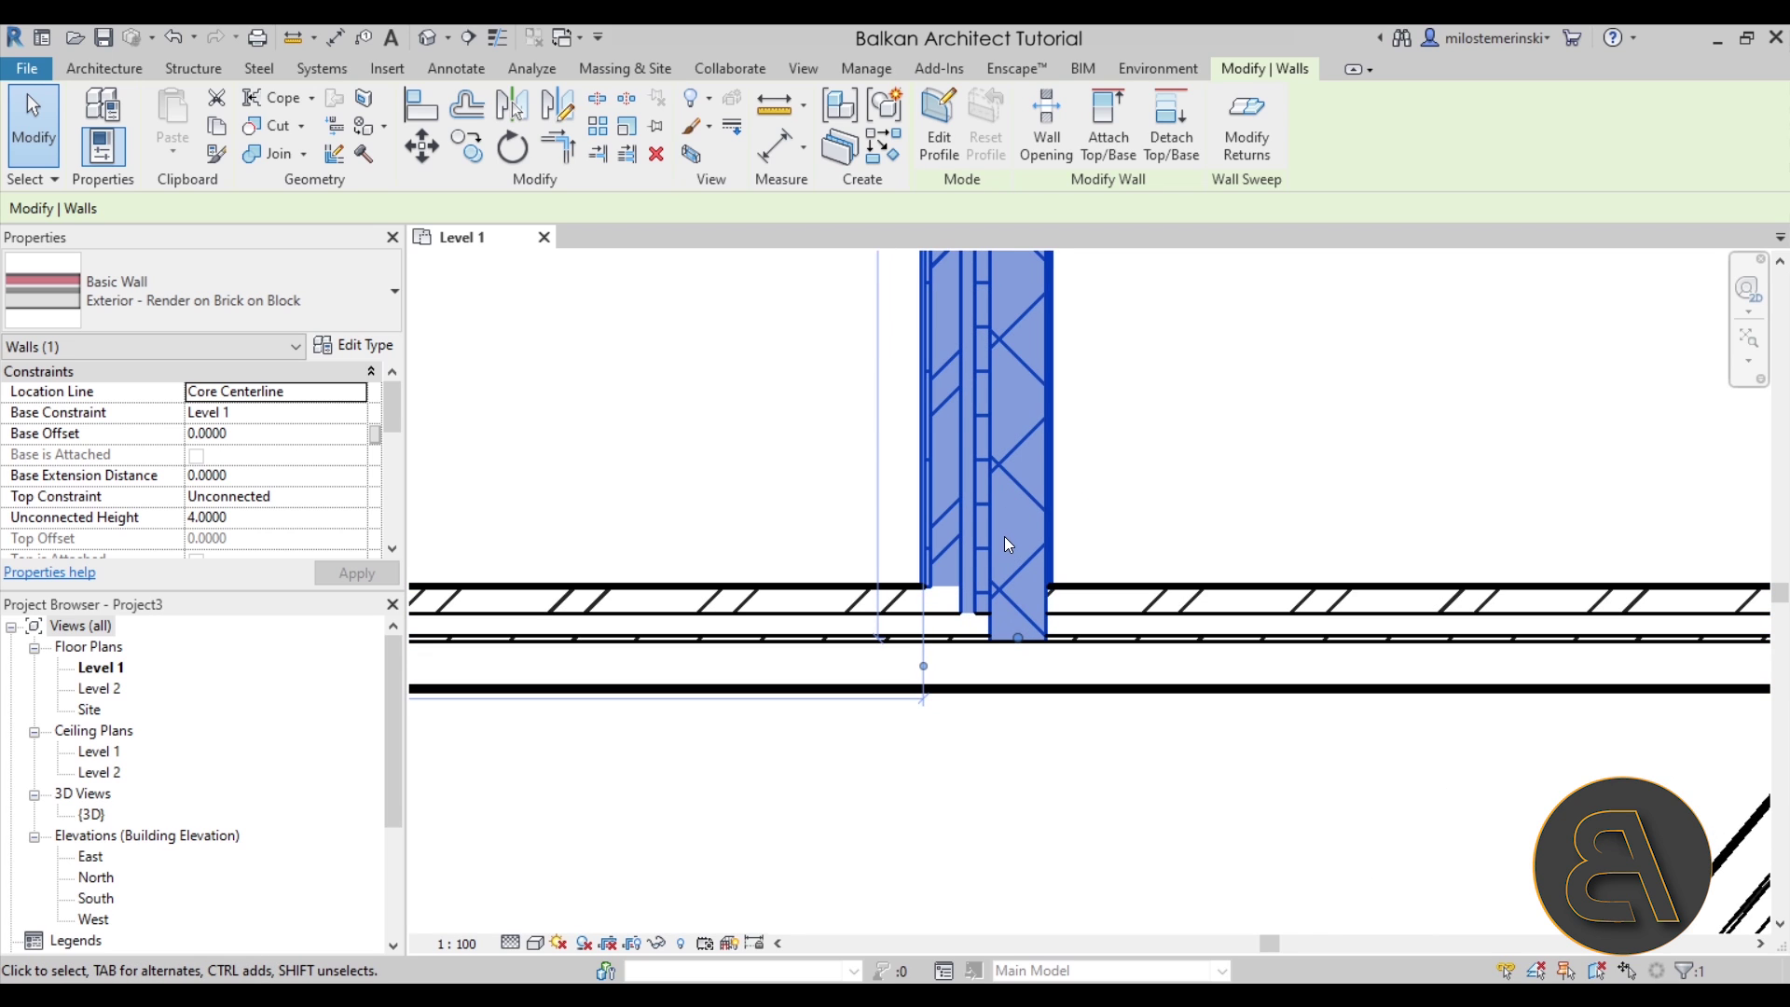
click(1123, 529)
scroll(1073, 602, up, 2)
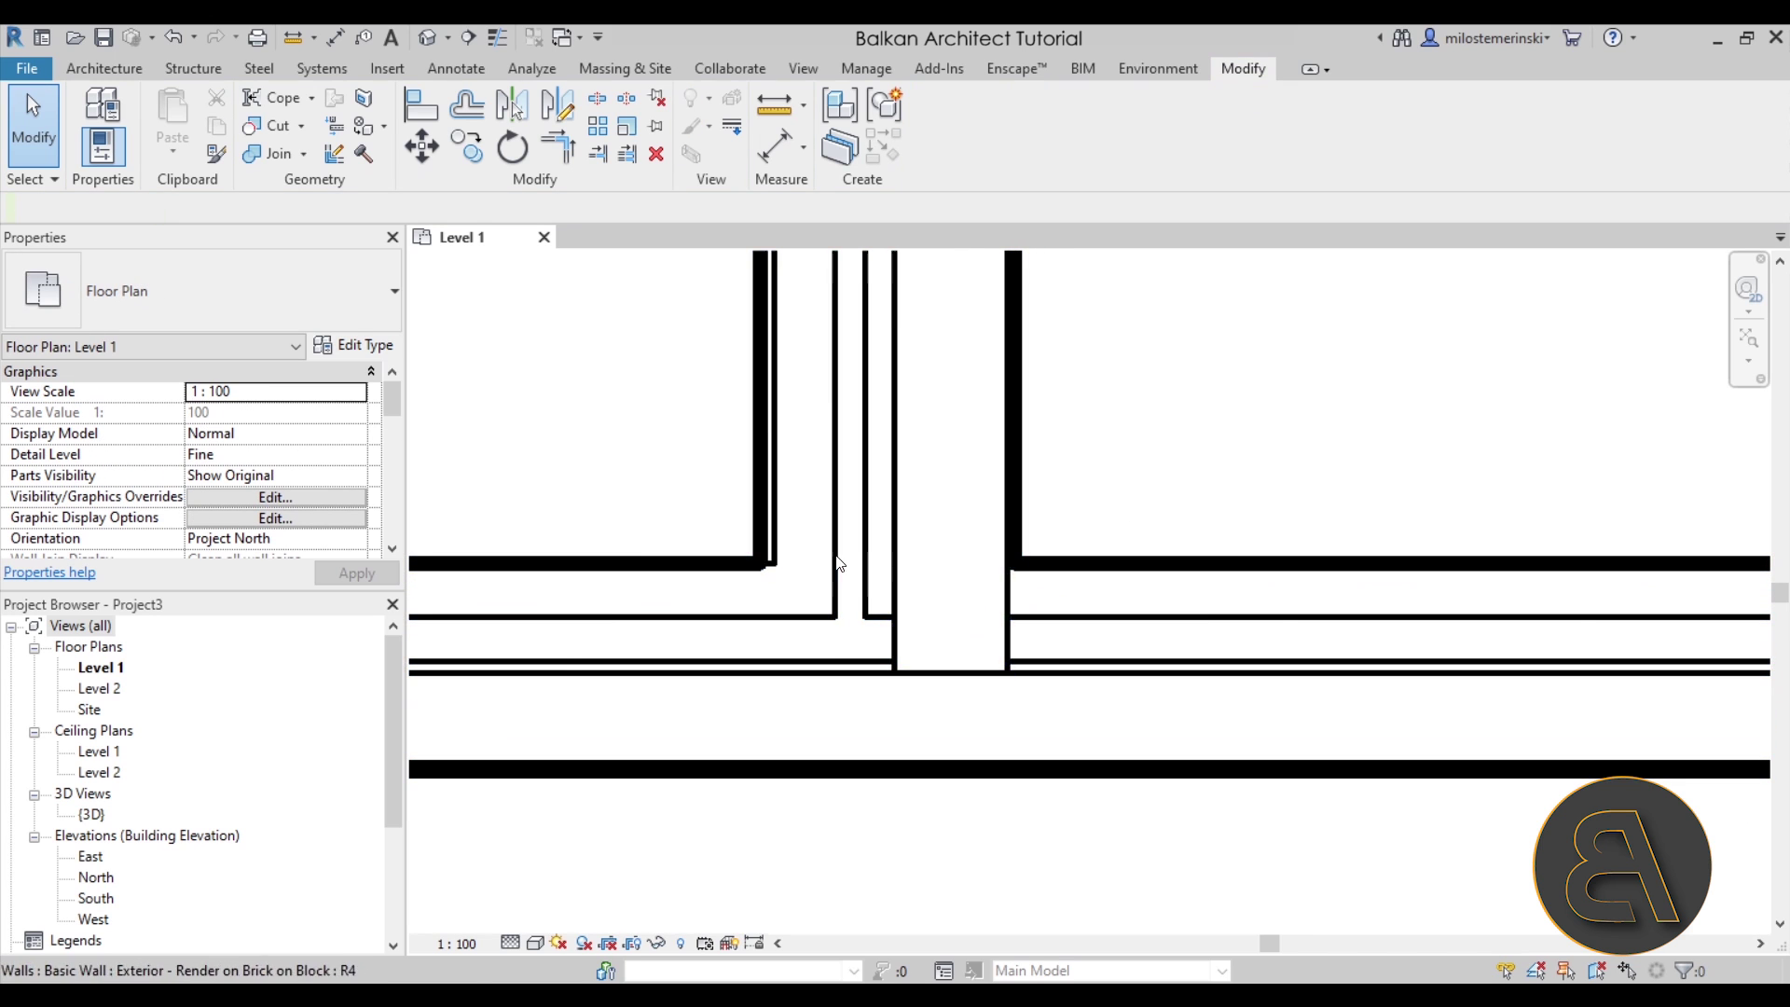
middle_drag(837, 563, 852, 508)
scroll(818, 507, up, 2)
scroll(967, 507, down, 2)
middle_drag(967, 507, 970, 572)
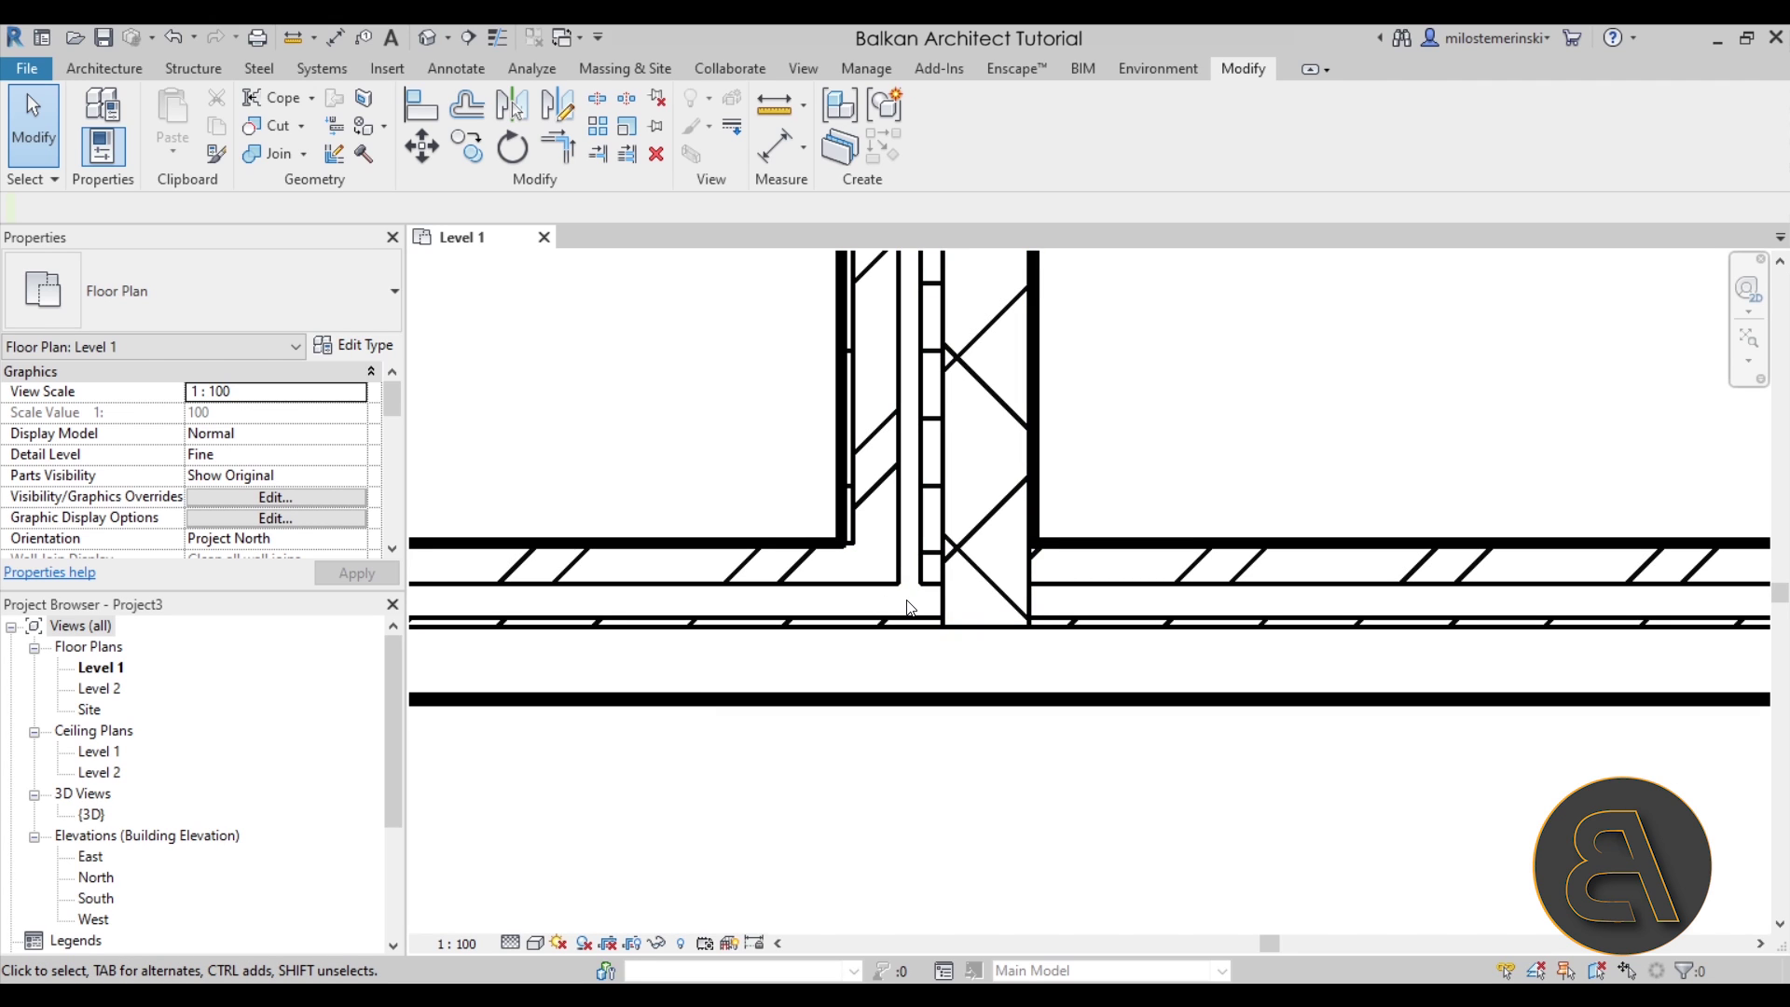
mouse_move(940, 712)
middle_down()
mouse_move(942, 686)
mouse_move(905, 672)
mouse_move(928, 720)
middle_up()
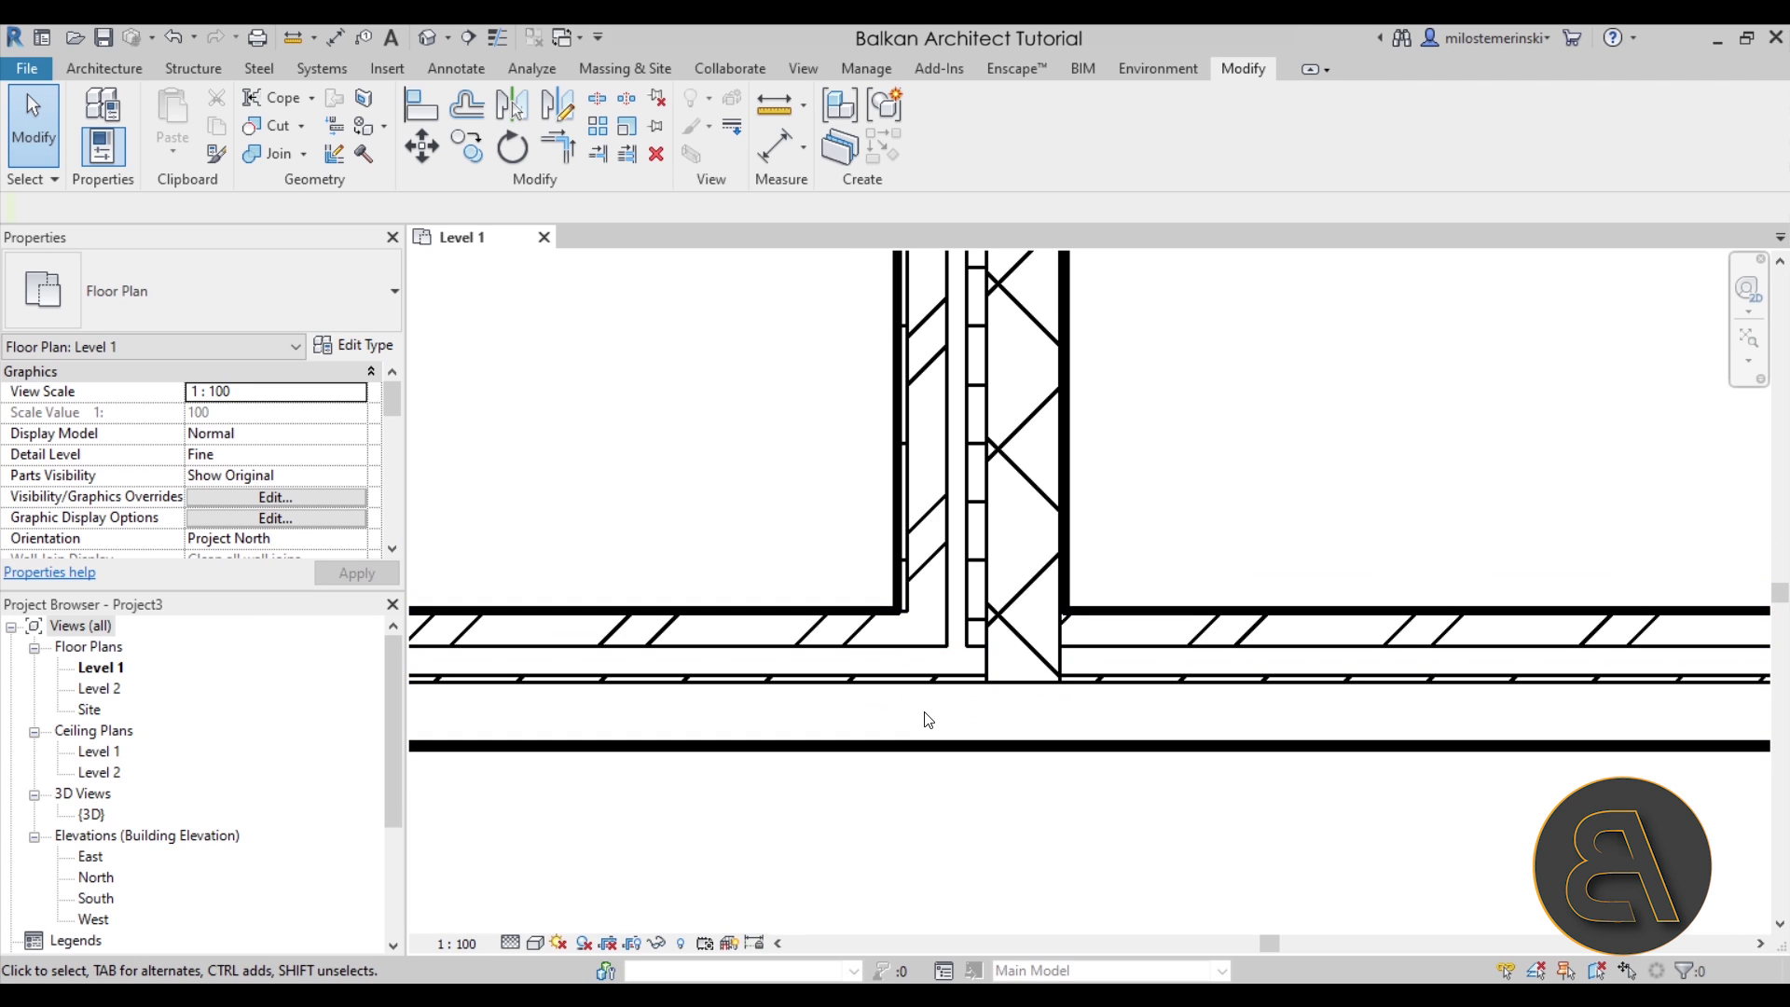
Step: Set the floor plan's view scale to 1:20 and inspect the layer hatching around the wall junction
click(456, 944)
click(477, 718)
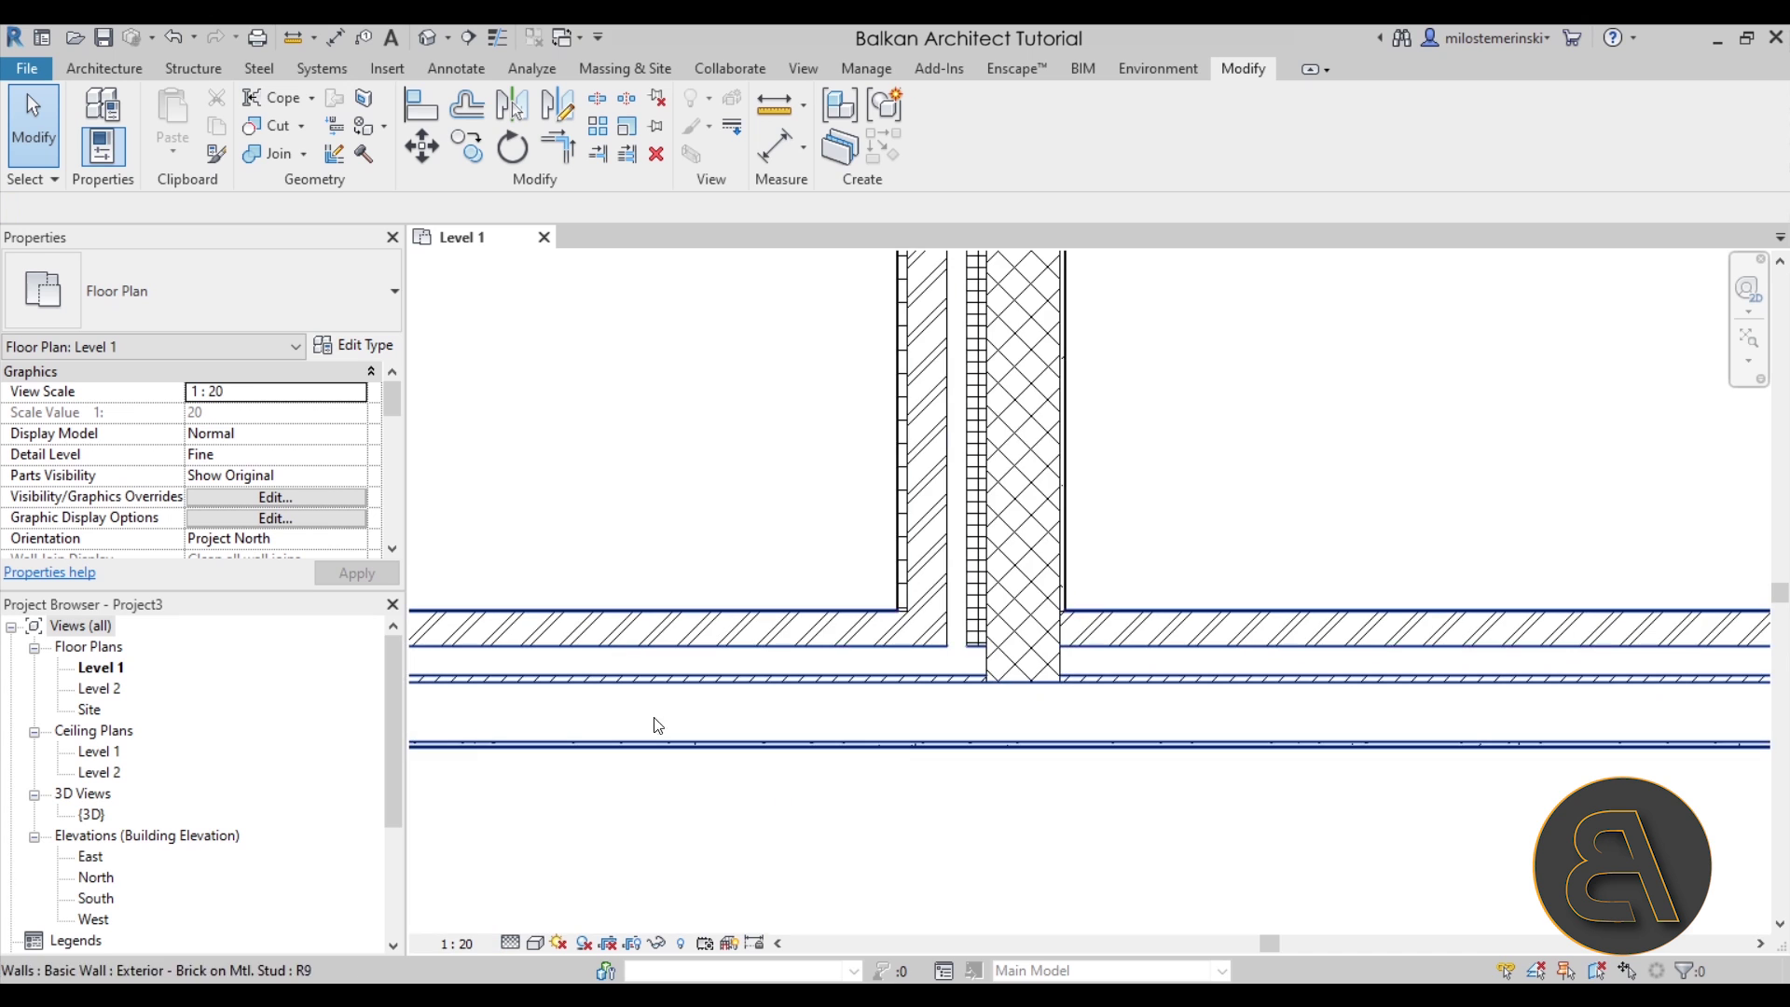
scroll(1167, 615, up, 4)
scroll(1111, 651, up, 2)
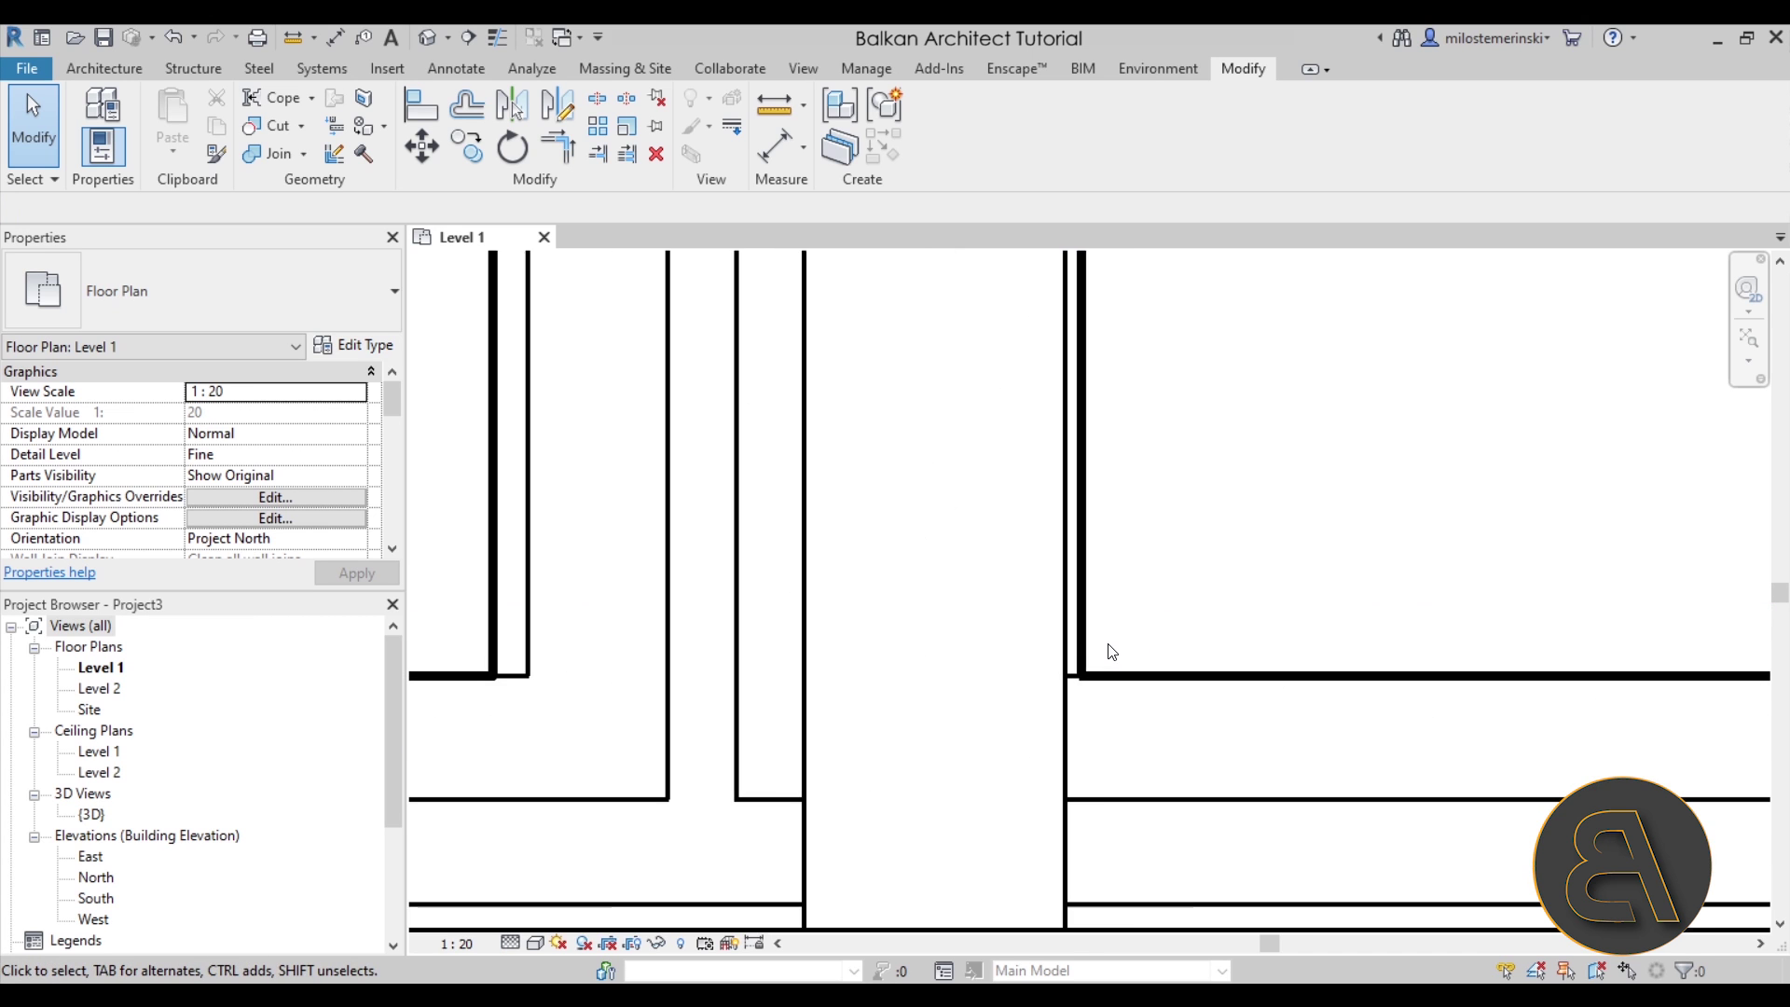
scroll(1116, 504, down, 3)
scroll(1140, 548, down, 1)
scroll(1156, 552, down, 1)
scroll(967, 588, up, 1)
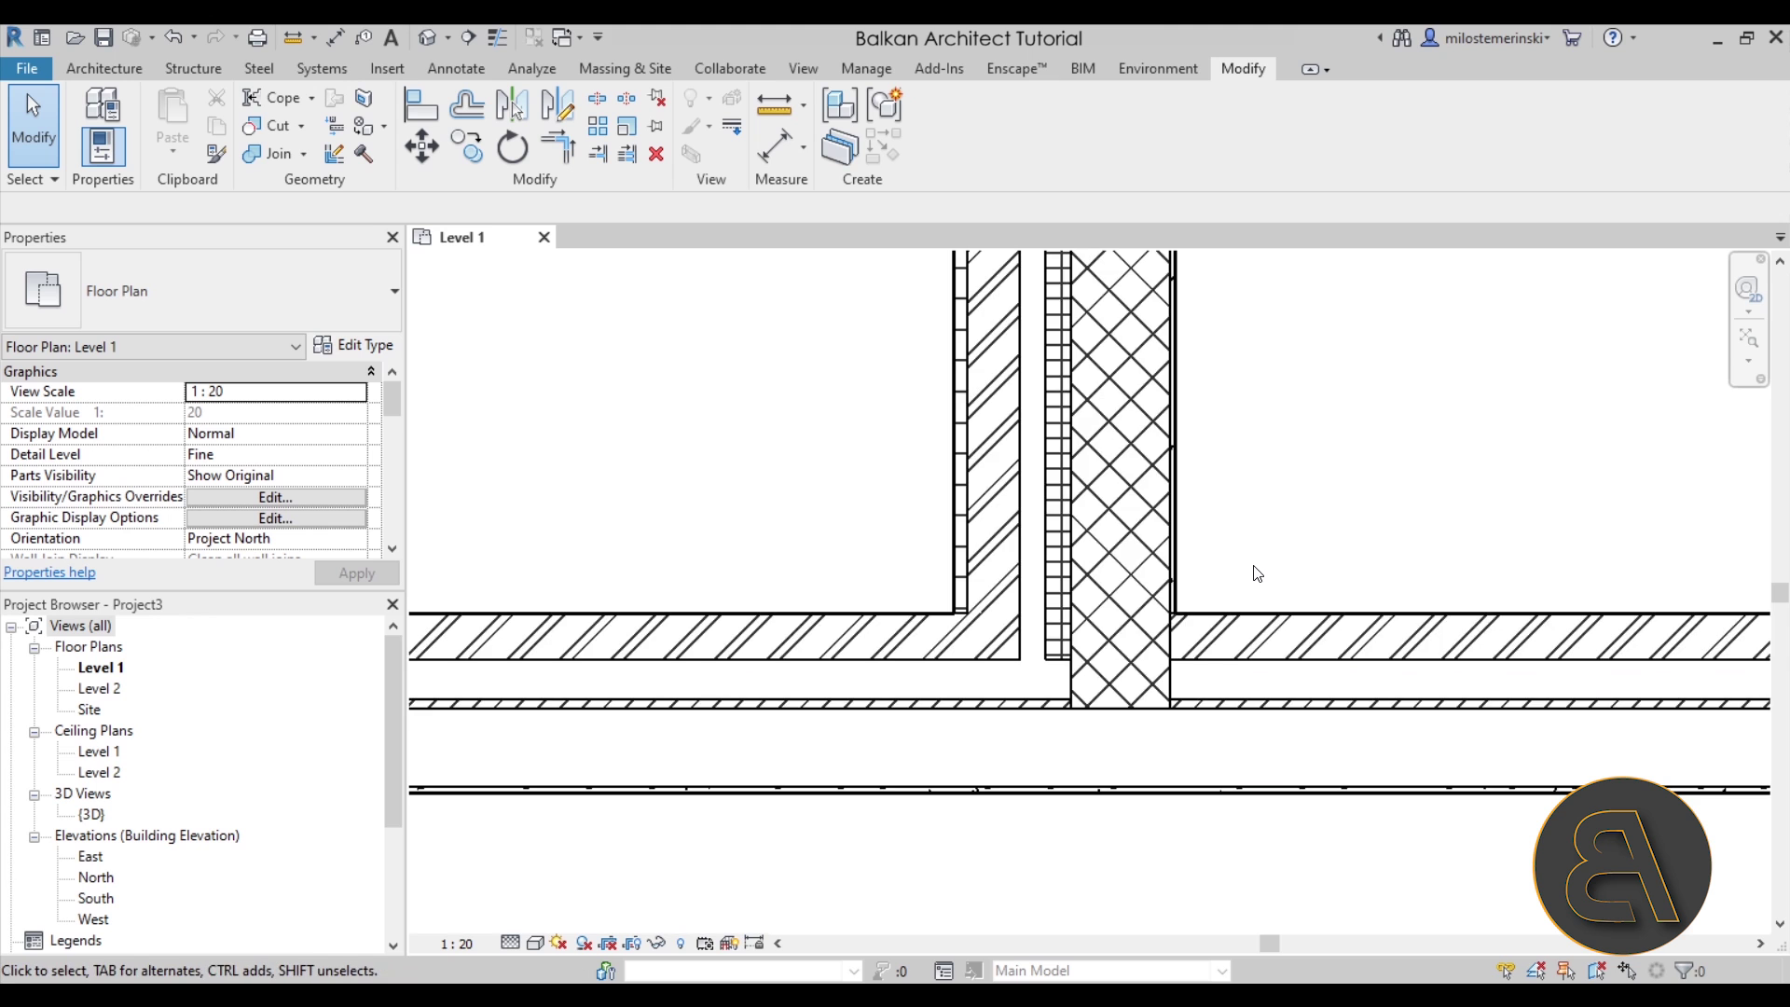
scroll(1245, 568, down, 1)
Step: Open the layer structure of the perpendicular Exterior - Render on Brick on Block wall and widen its Function column
click(1183, 438)
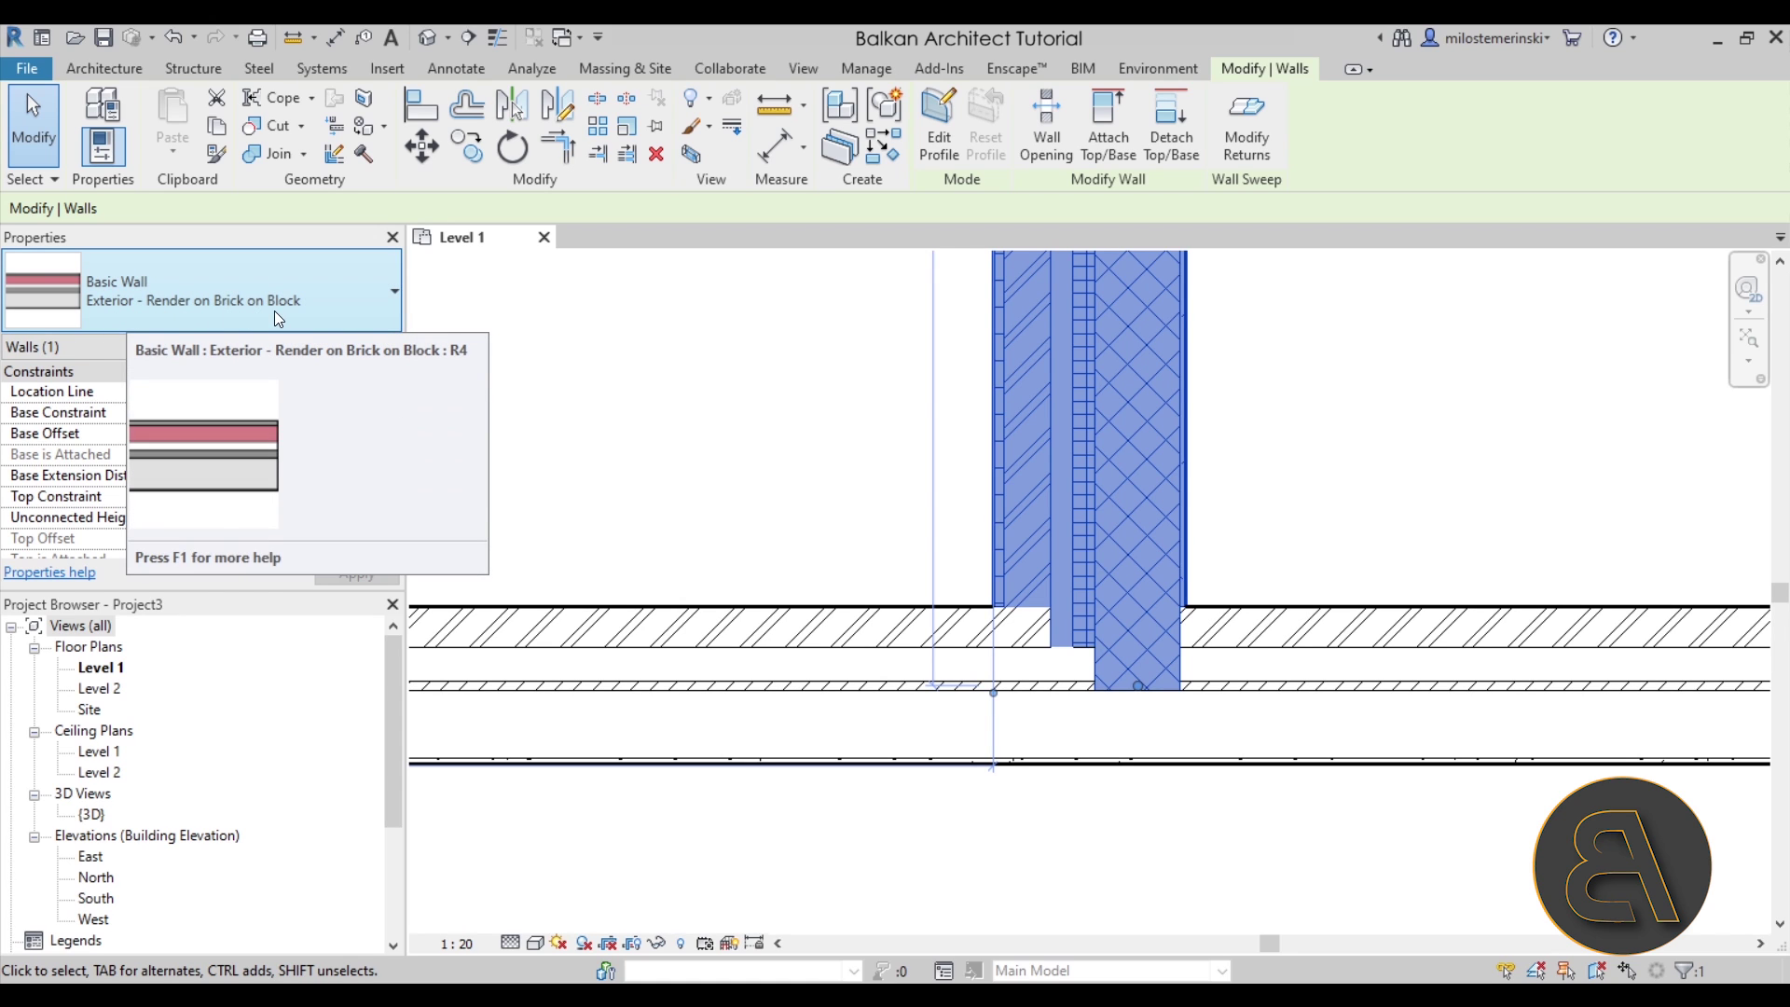
click(390, 354)
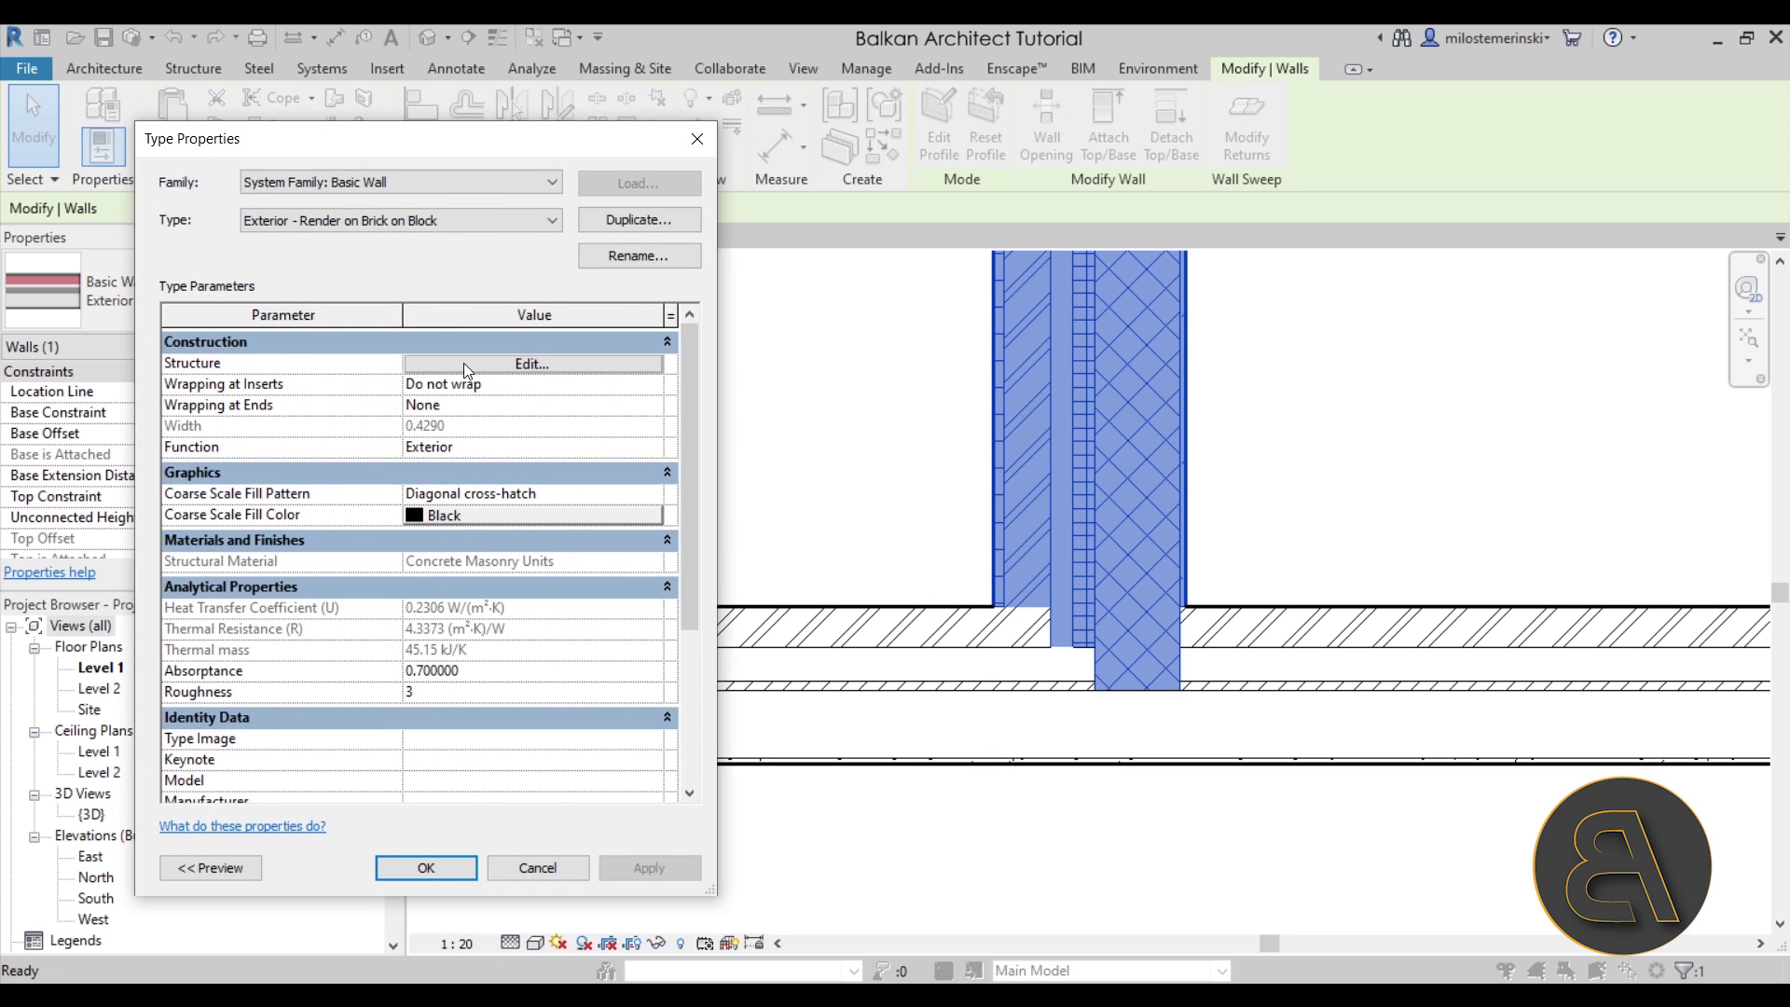
click(464, 364)
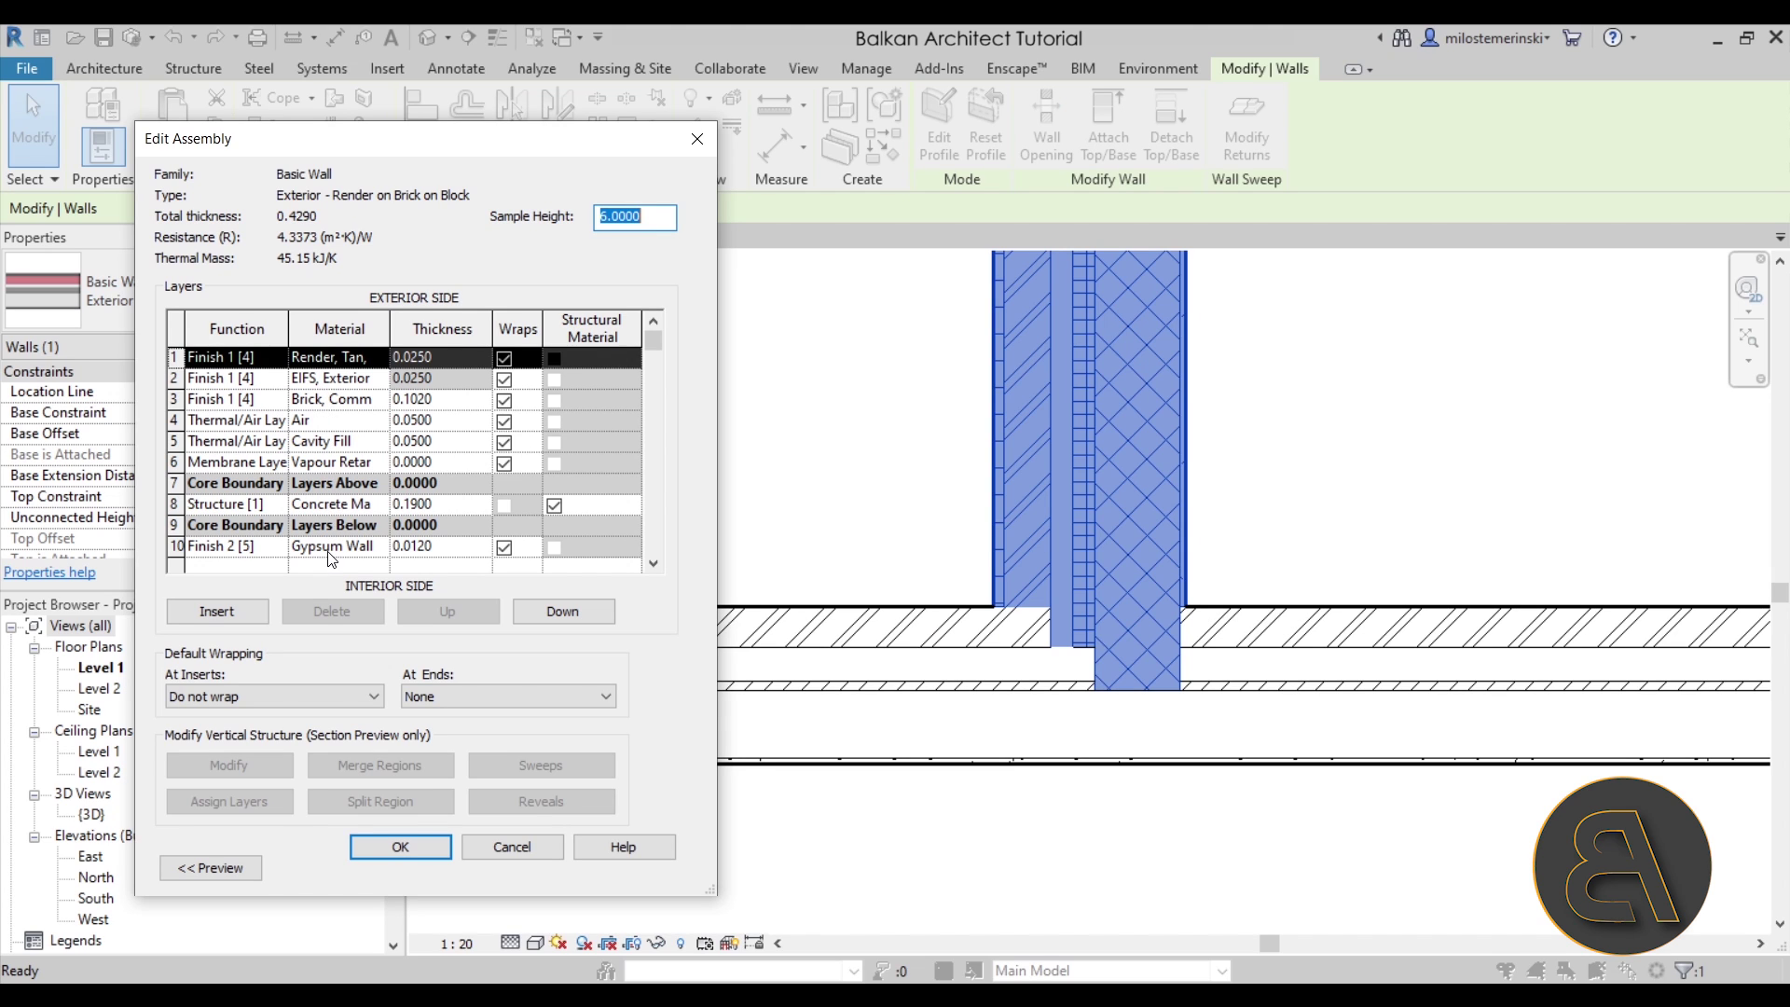
drag(290, 339, 307, 336)
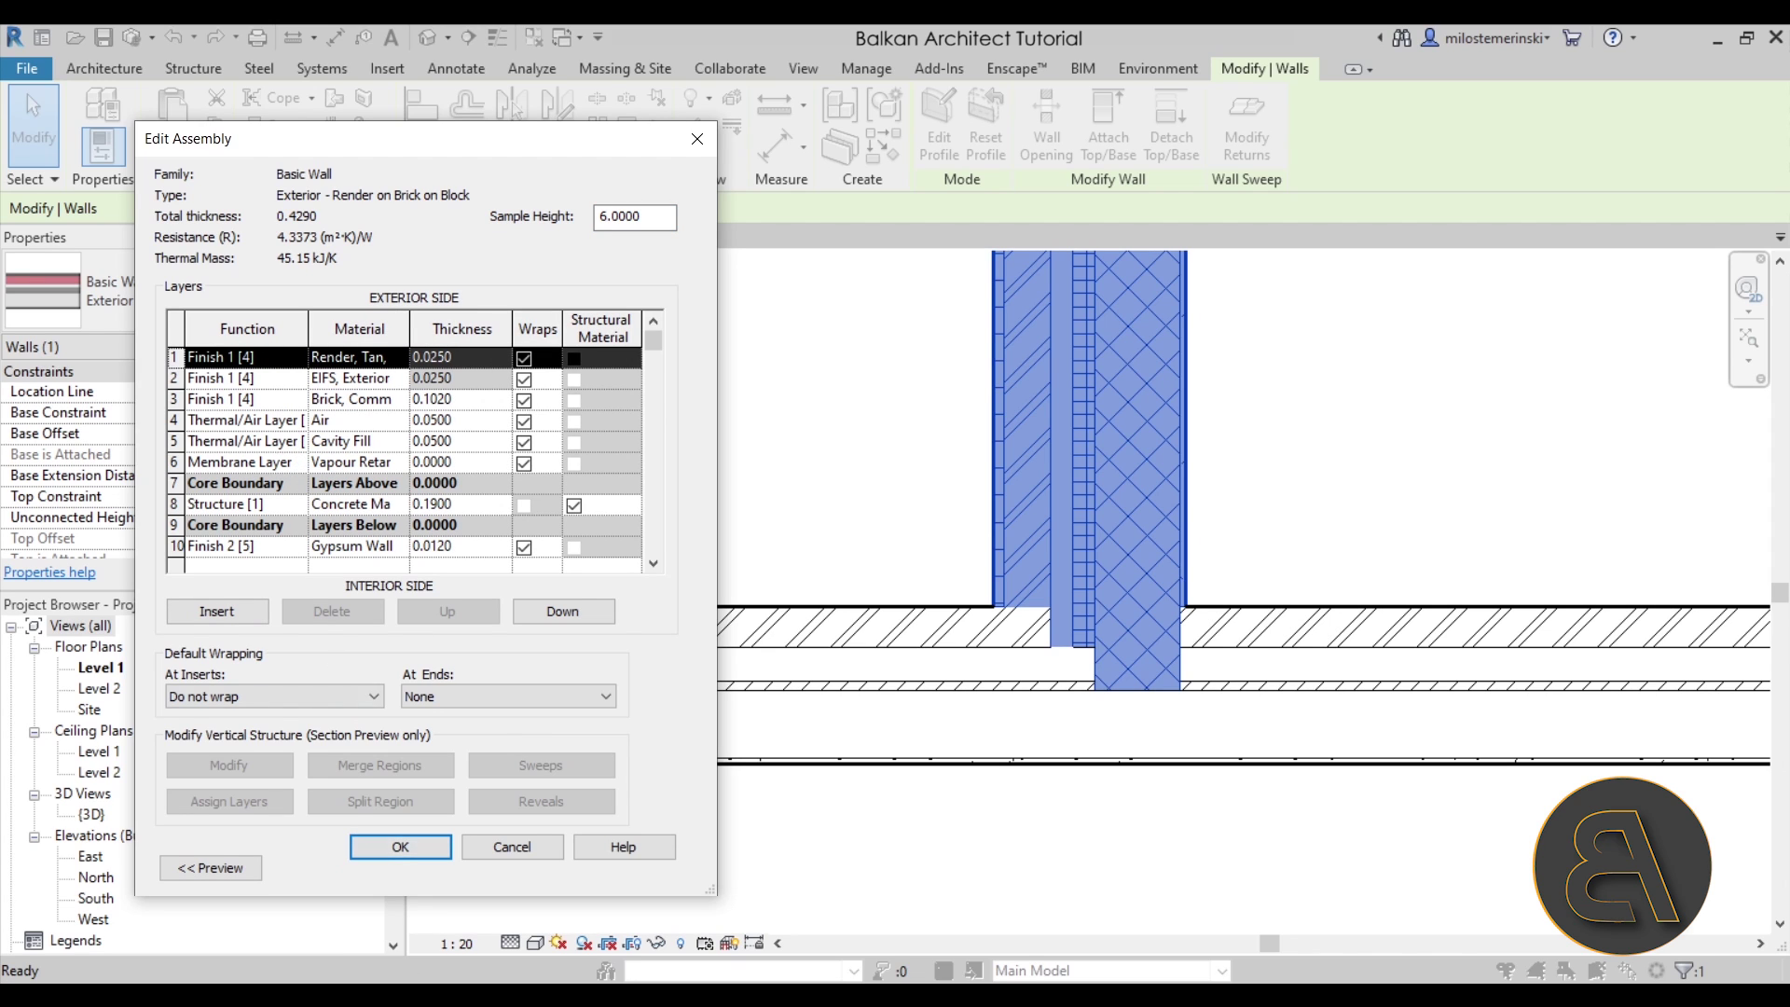
Step: Capture the wall's layer table with Snipping Tool, minimize the capture, and close the wall type dialogs without changes
click(799, 273)
drag(164, 294, 663, 589)
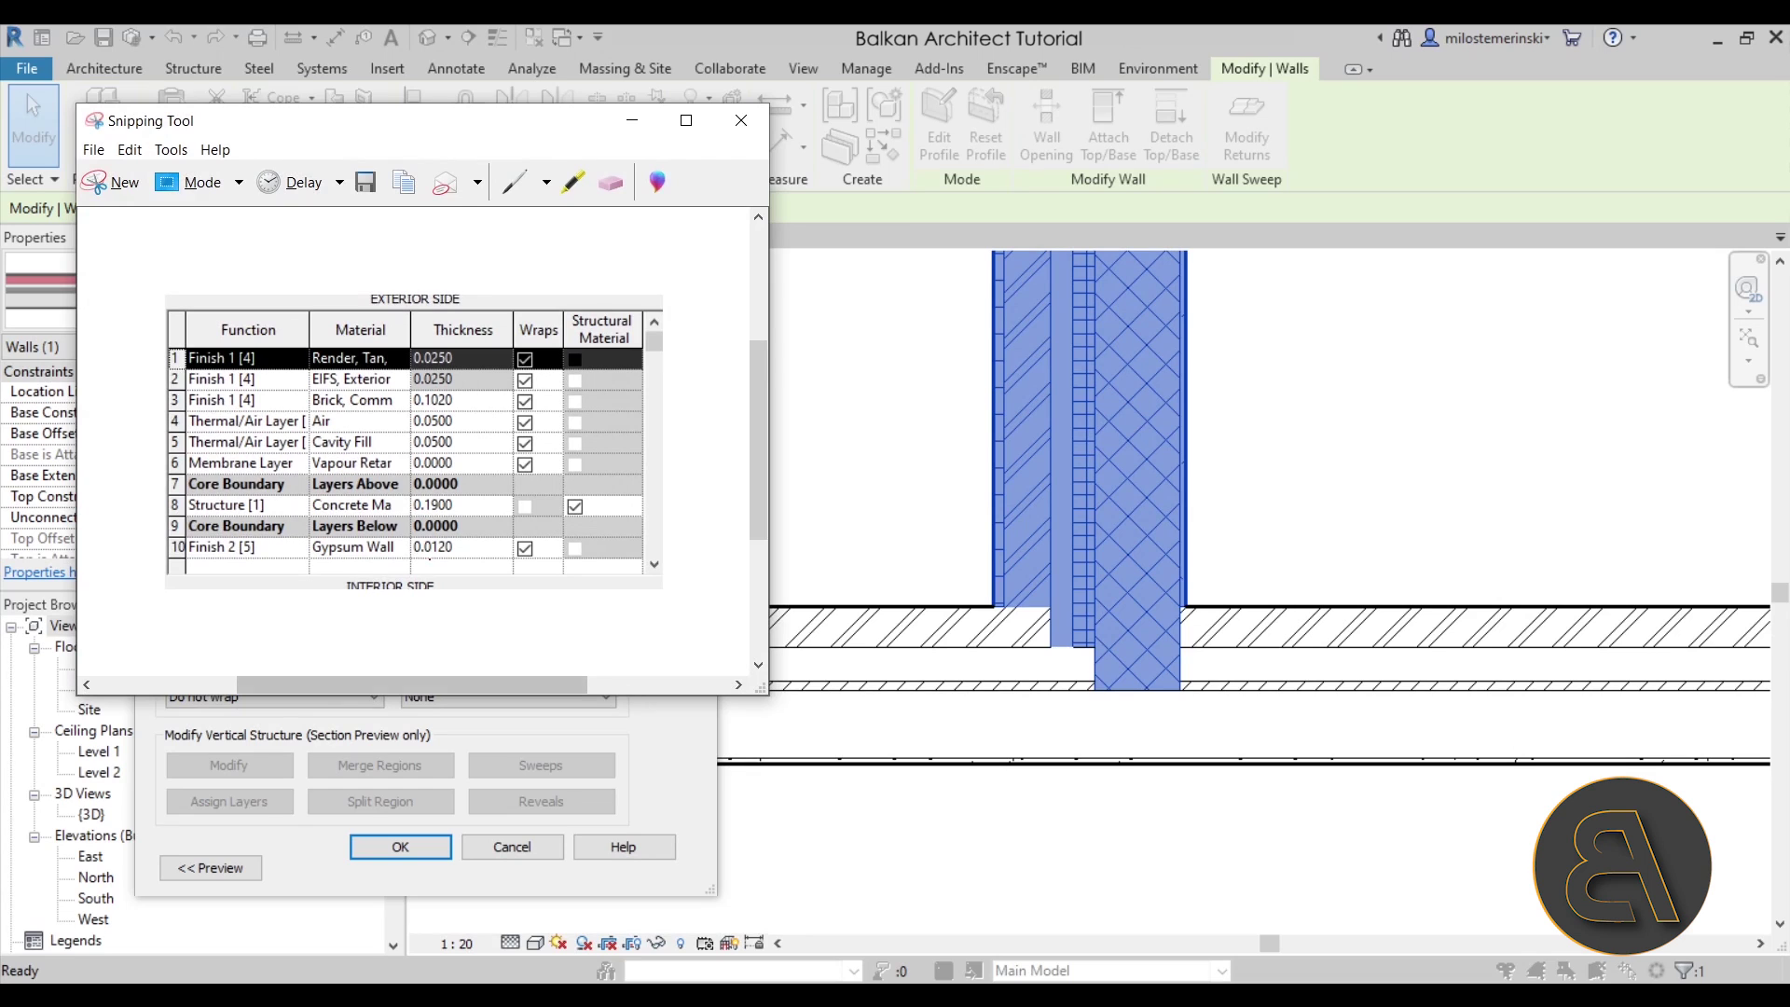
drag(501, 128, 487, 136)
click(619, 129)
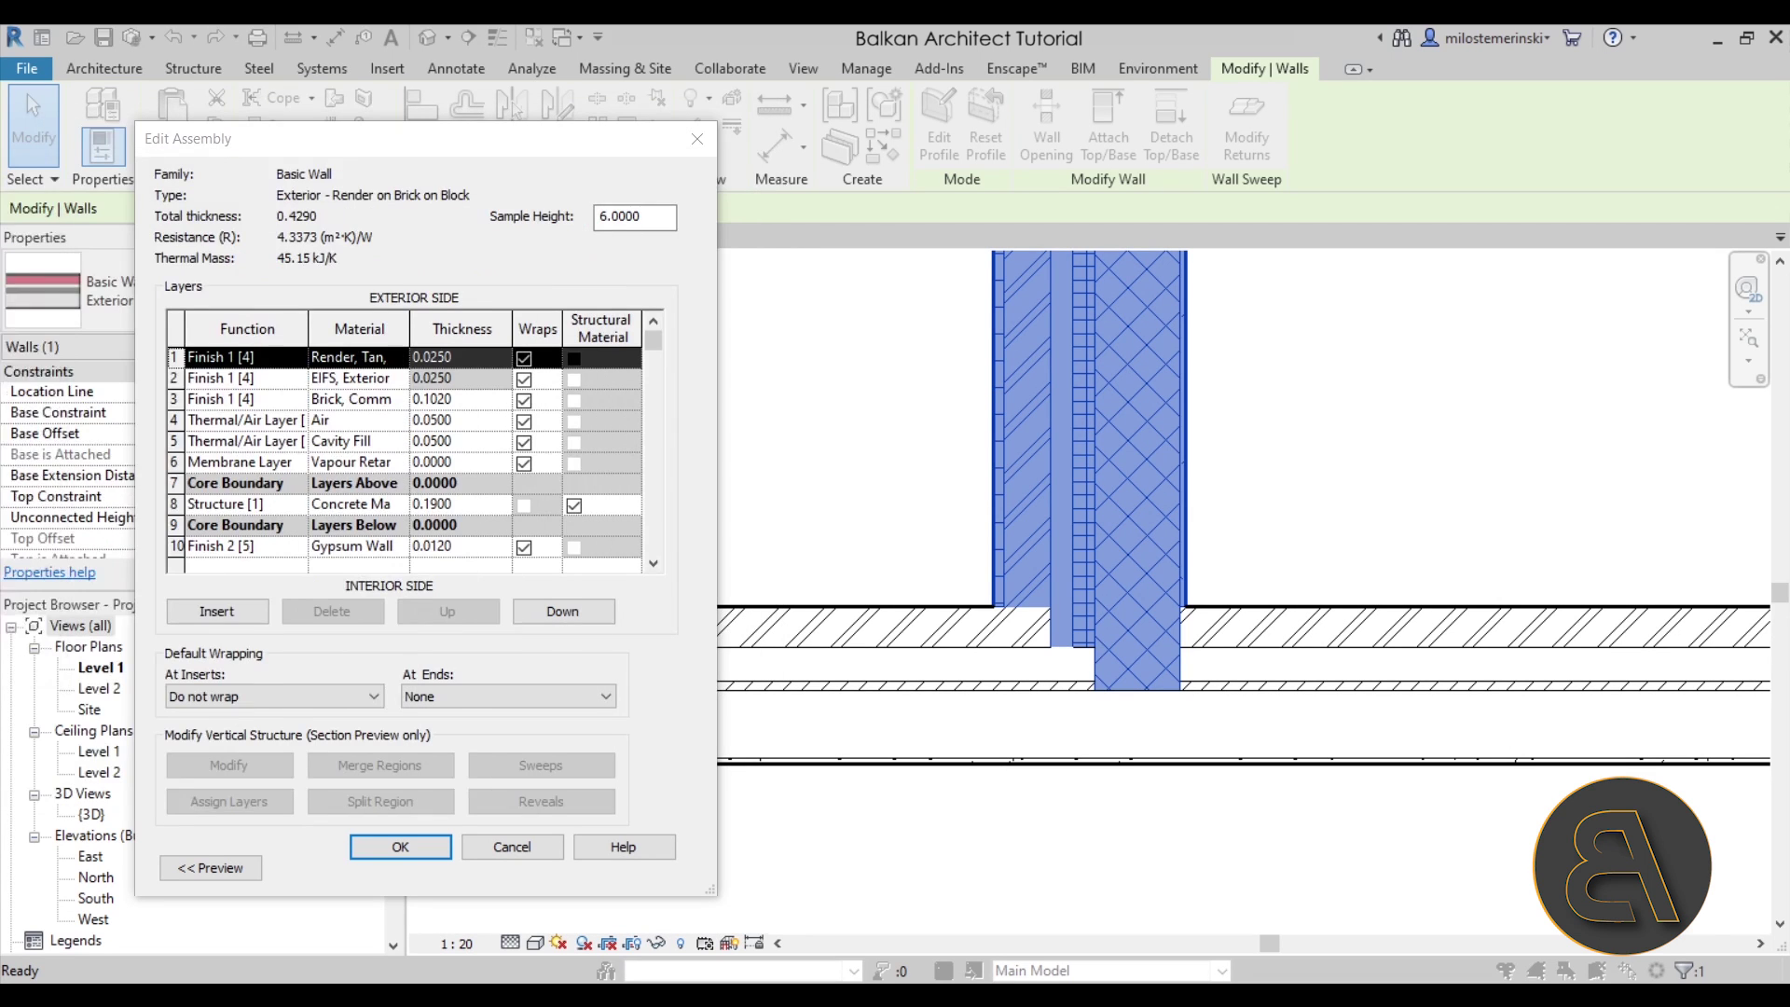
click(502, 850)
click(506, 849)
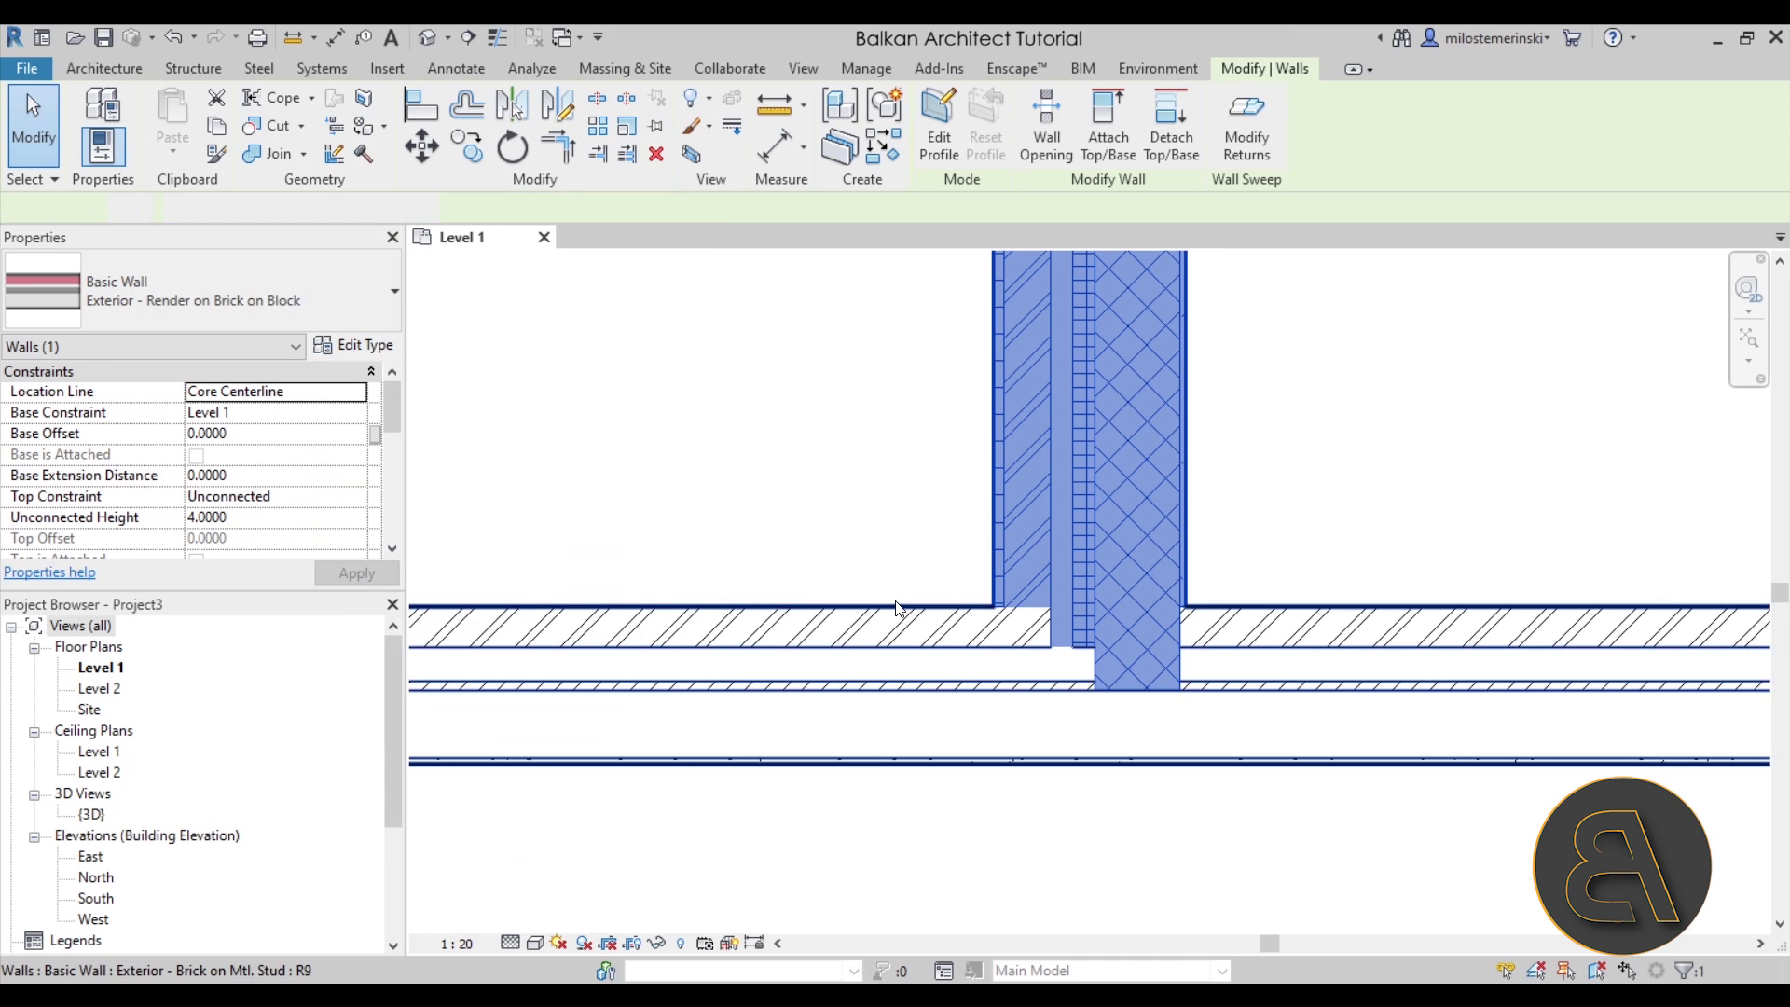
Step: Open the layer structure of the horizontal Exterior - Brick on Mtl. Stud wall and move the dialog aside
click(897, 612)
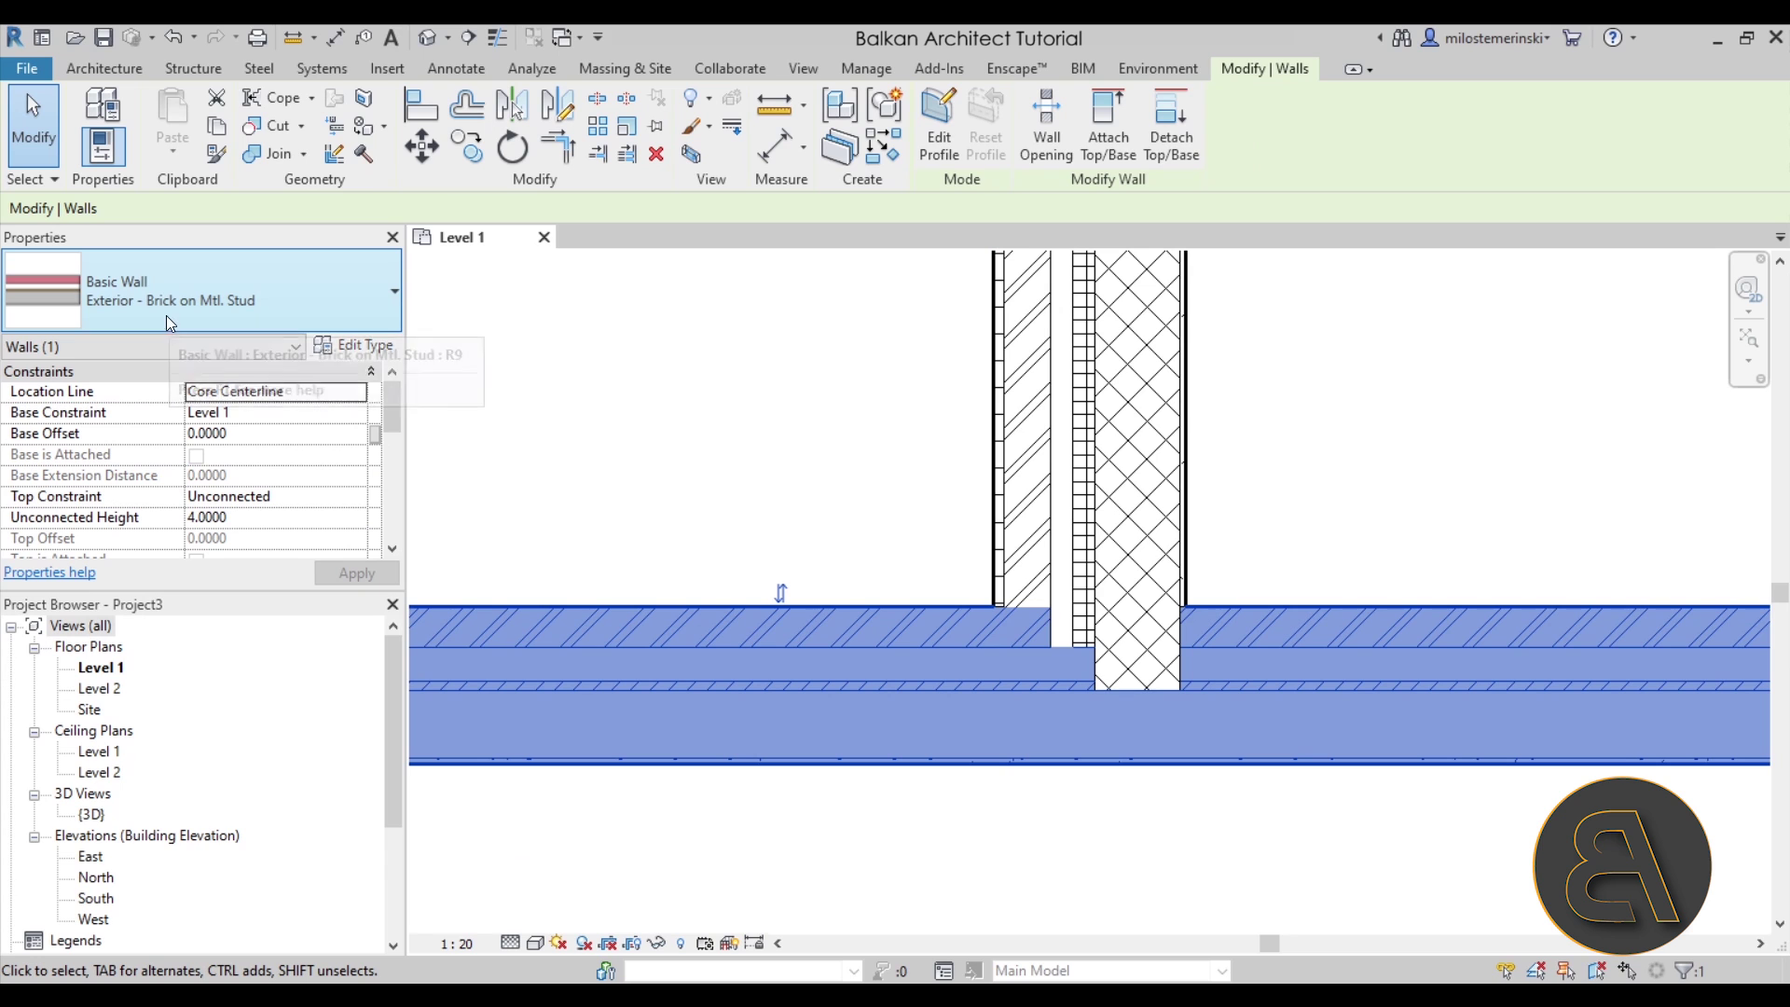
click(371, 345)
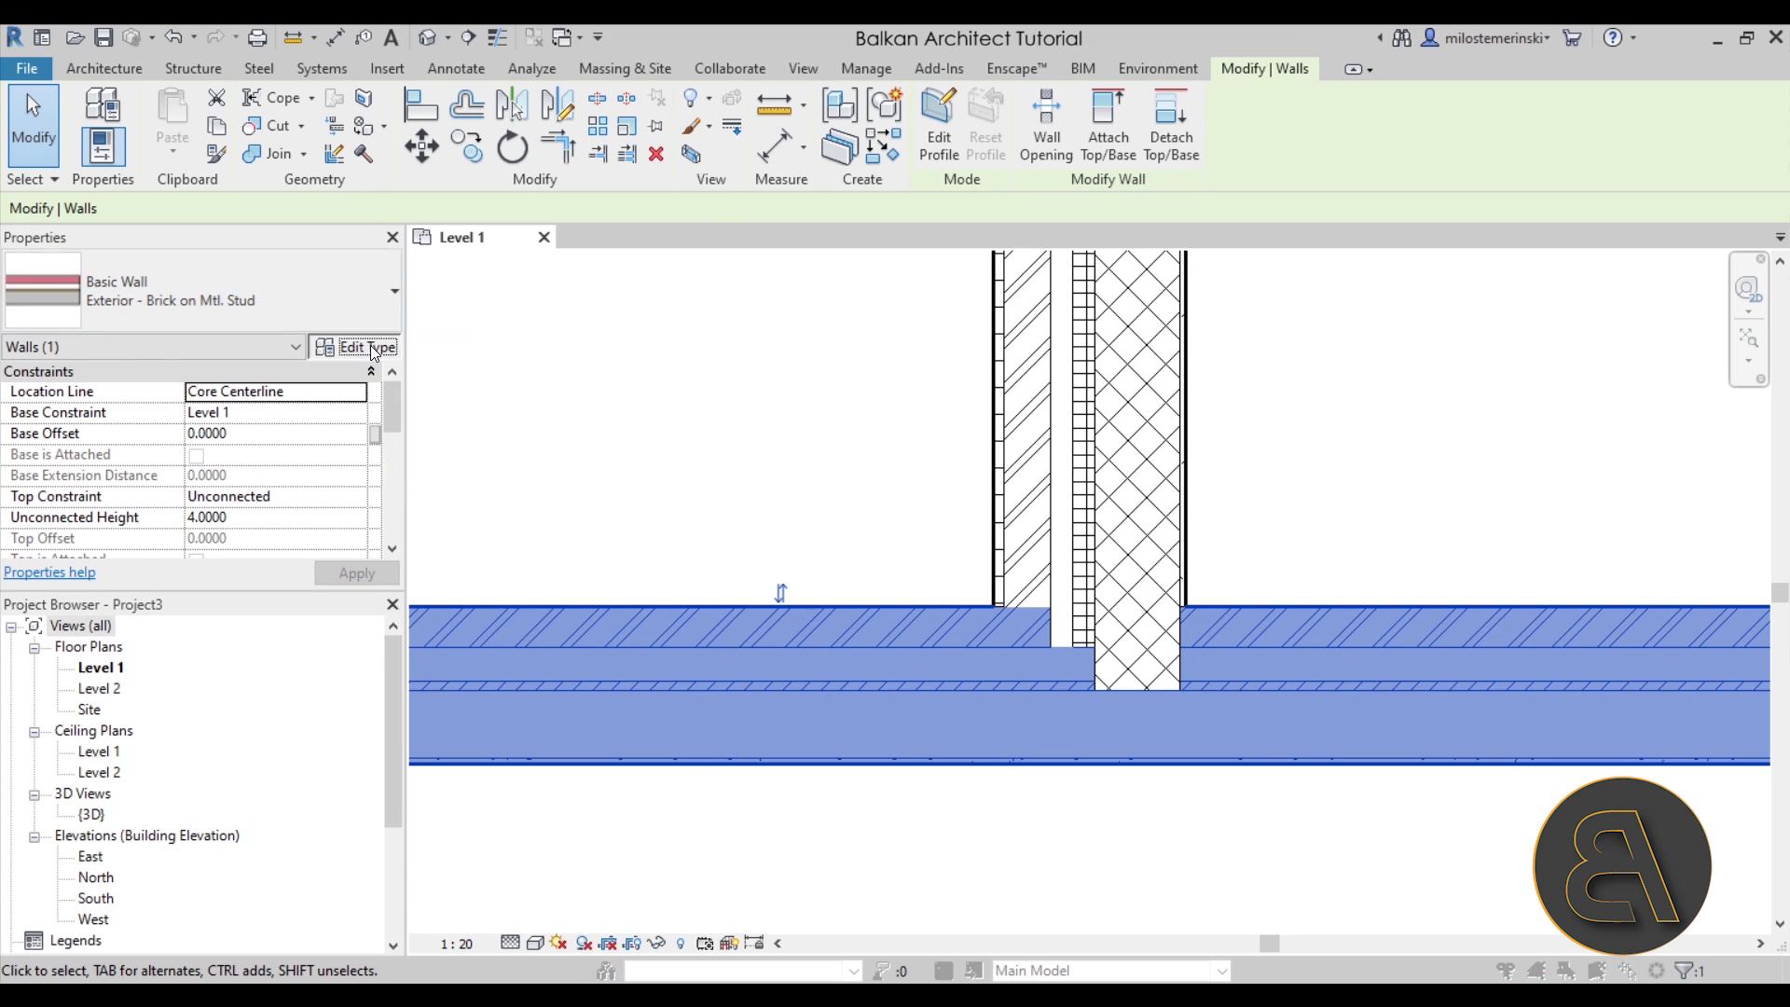
click(433, 364)
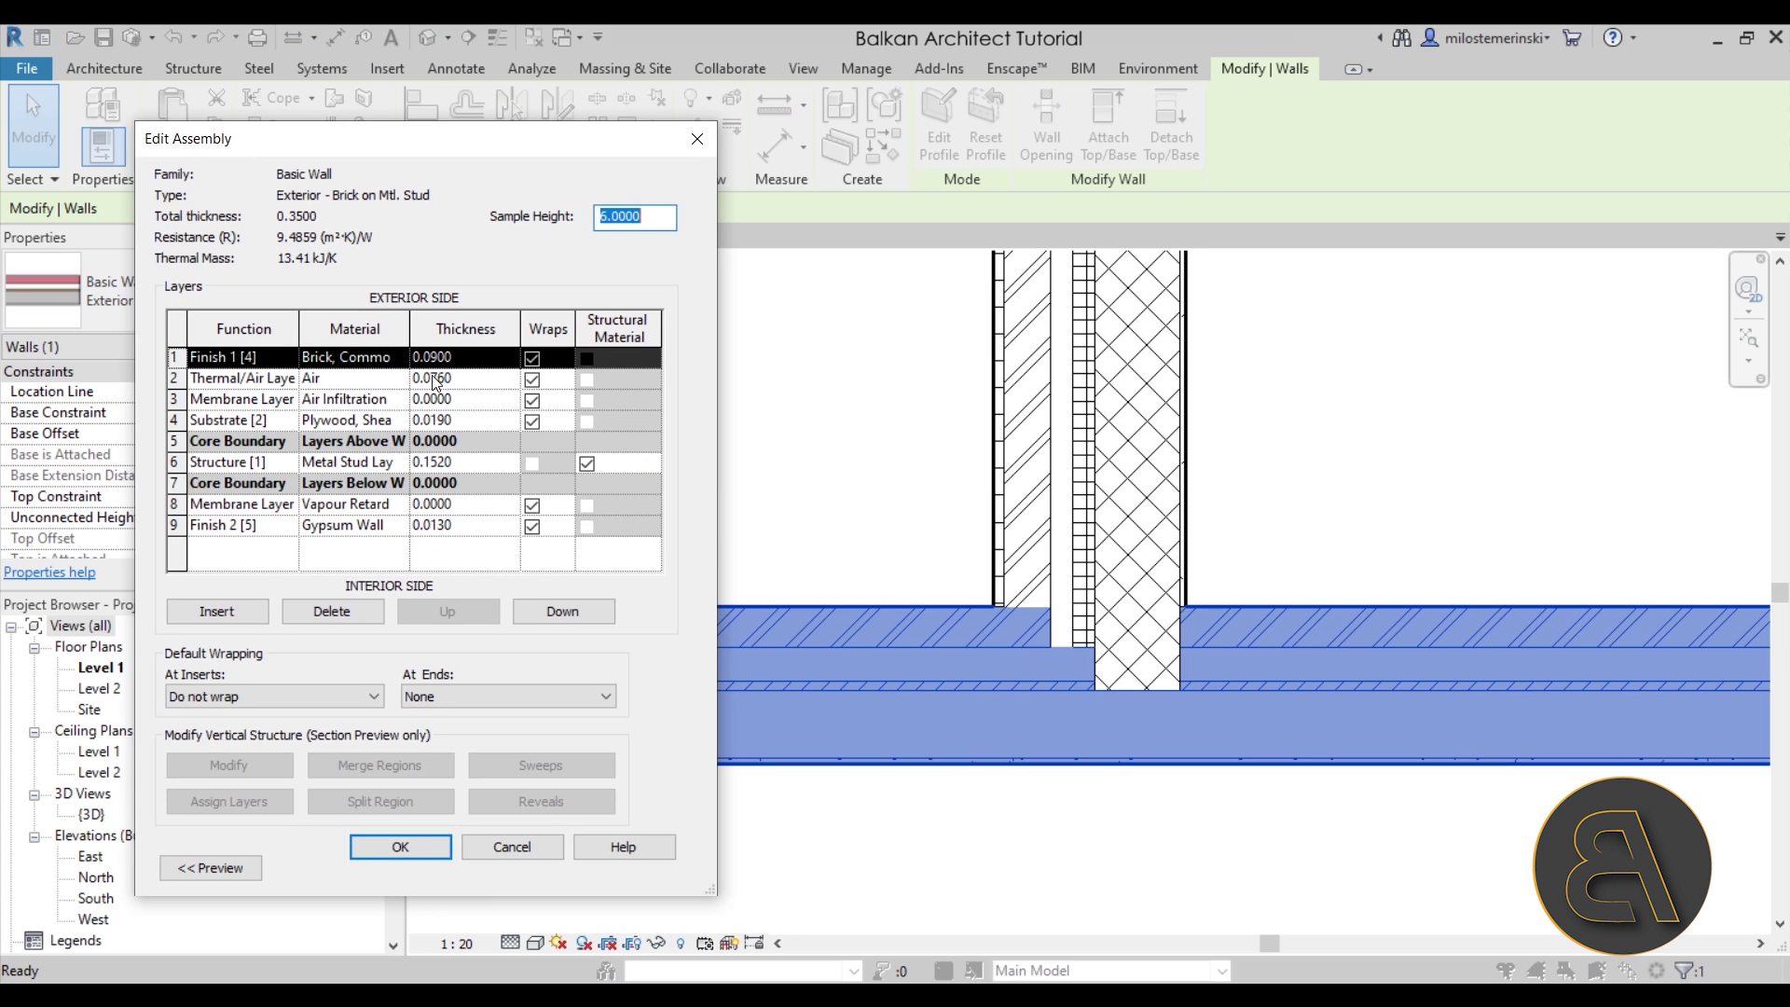
drag(408, 161, 348, 108)
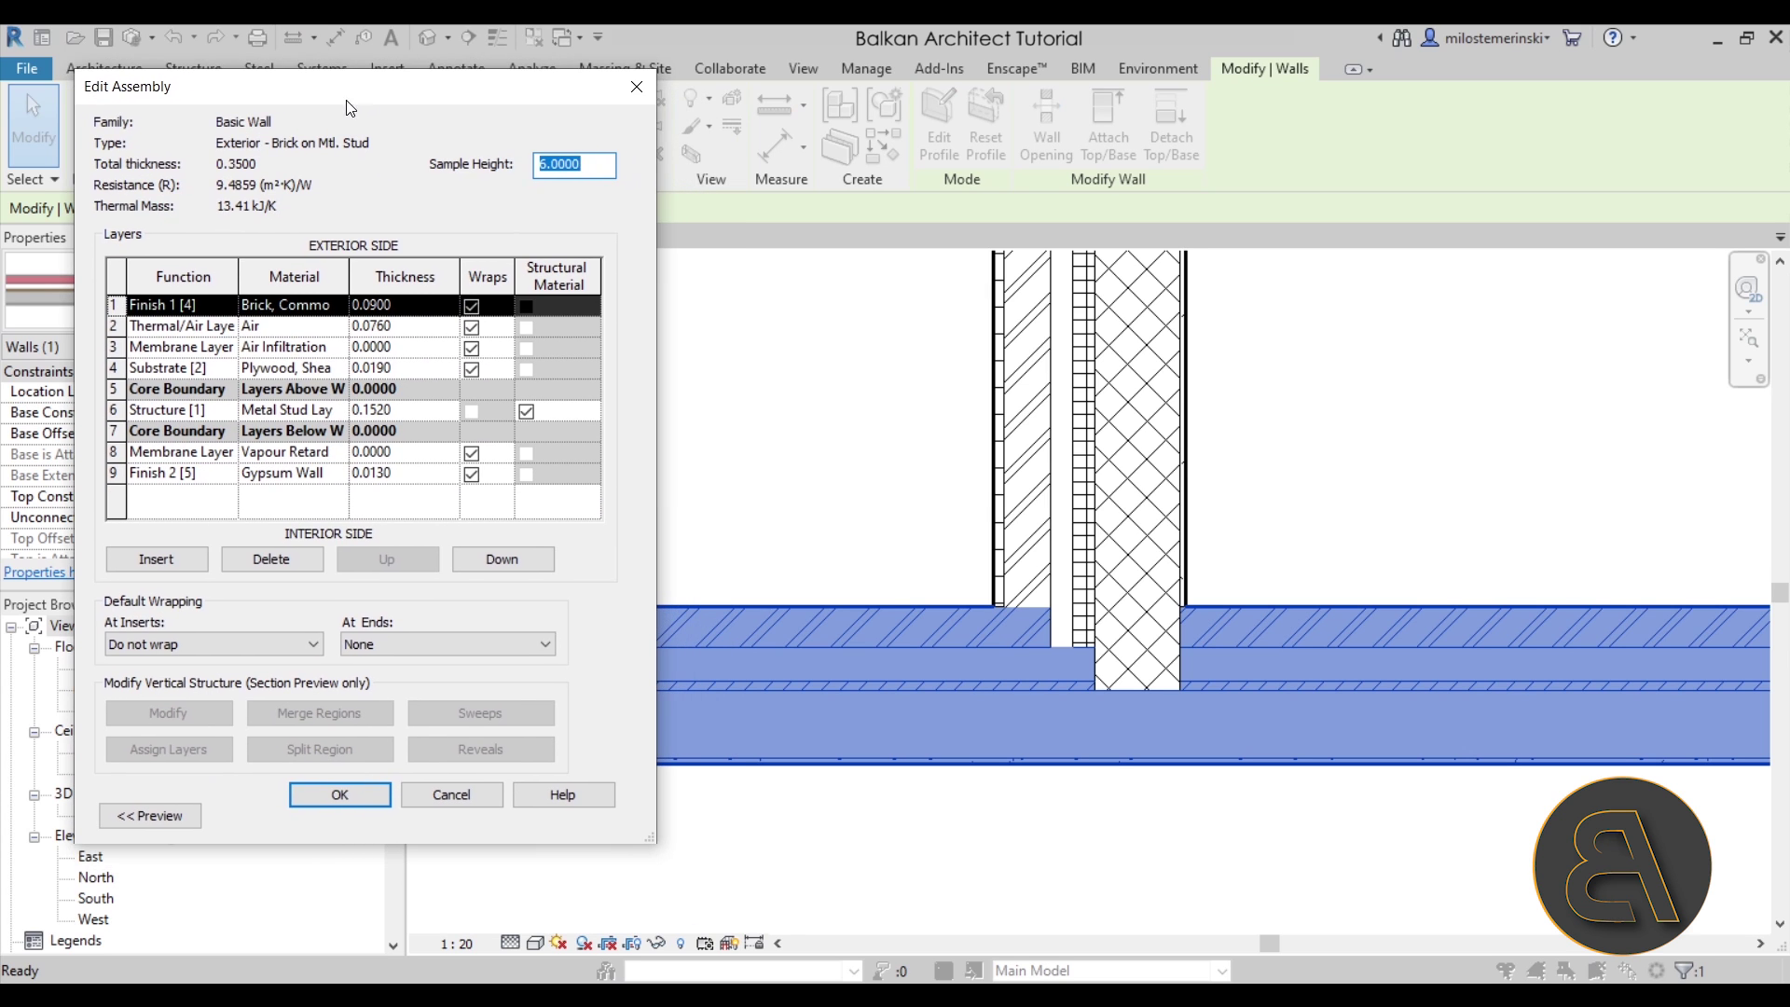
Step: Switch to Snipping Tool and place the captured layer table below the horizontal wall's layer list for comparison
key(alt+Tab)
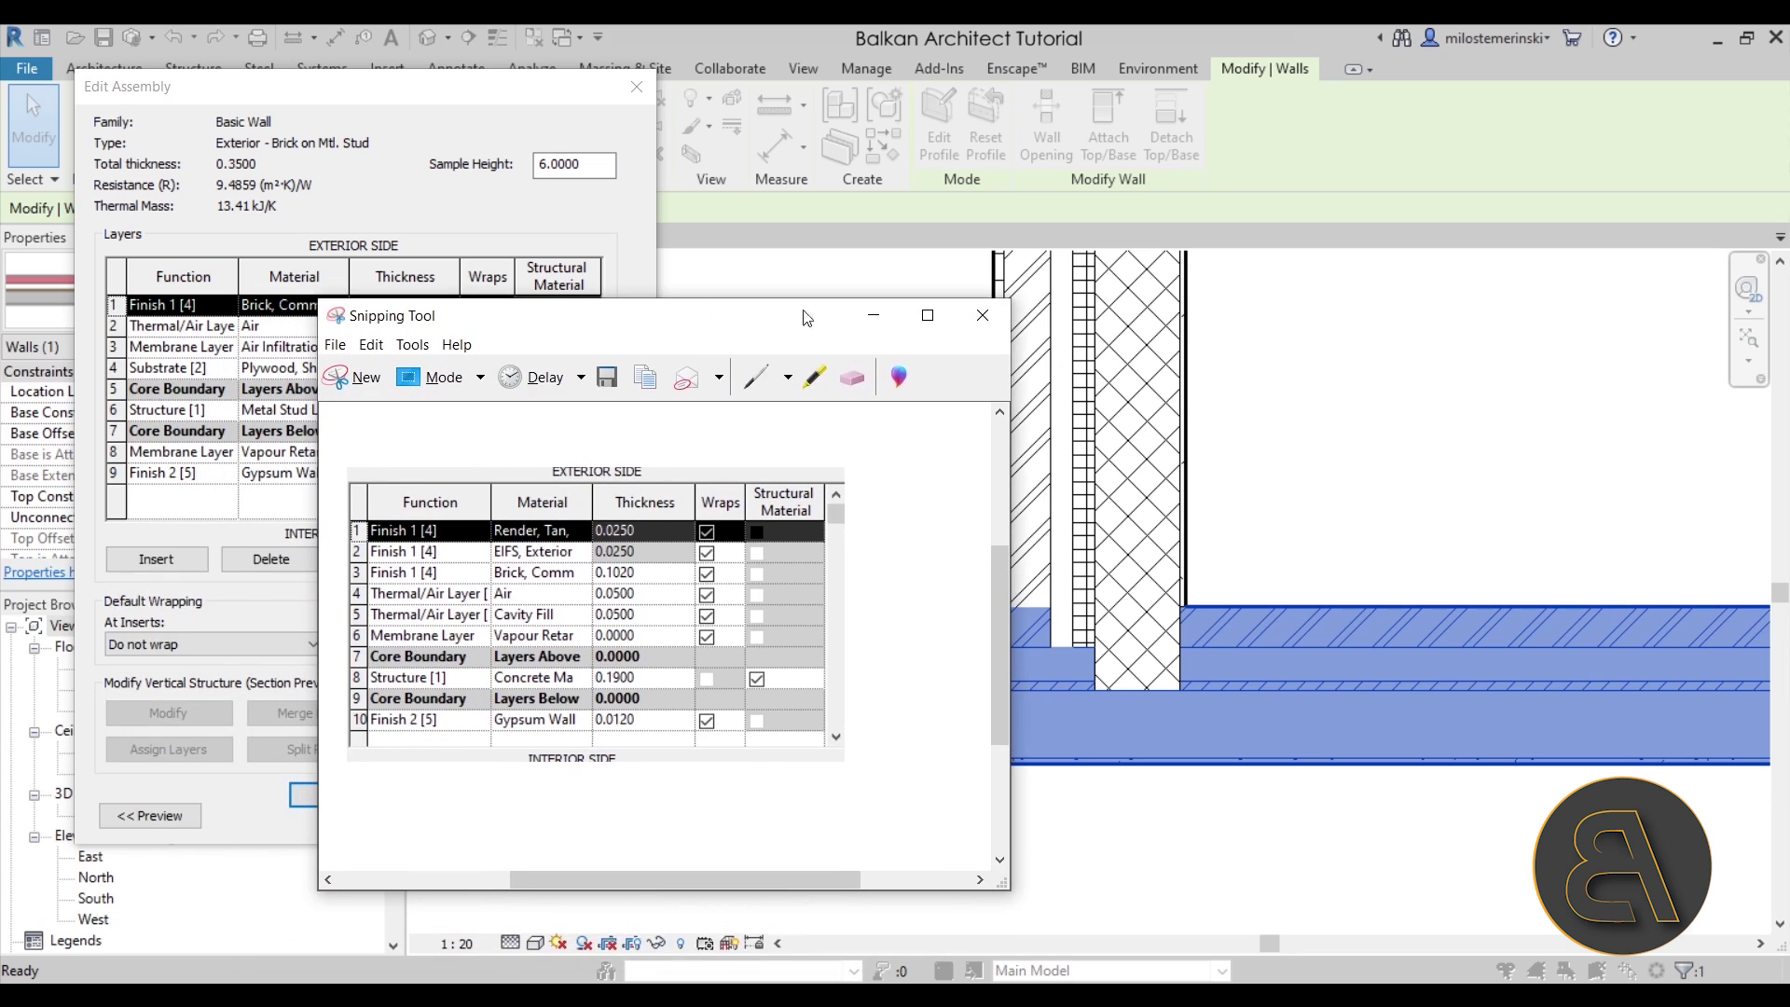
drag(1017, 302, 926, 385)
mouse_move(656, 414)
mouse_down()
mouse_move(545, 487)
mouse_move(437, 498)
mouse_move(440, 527)
mouse_move(428, 517)
mouse_up()
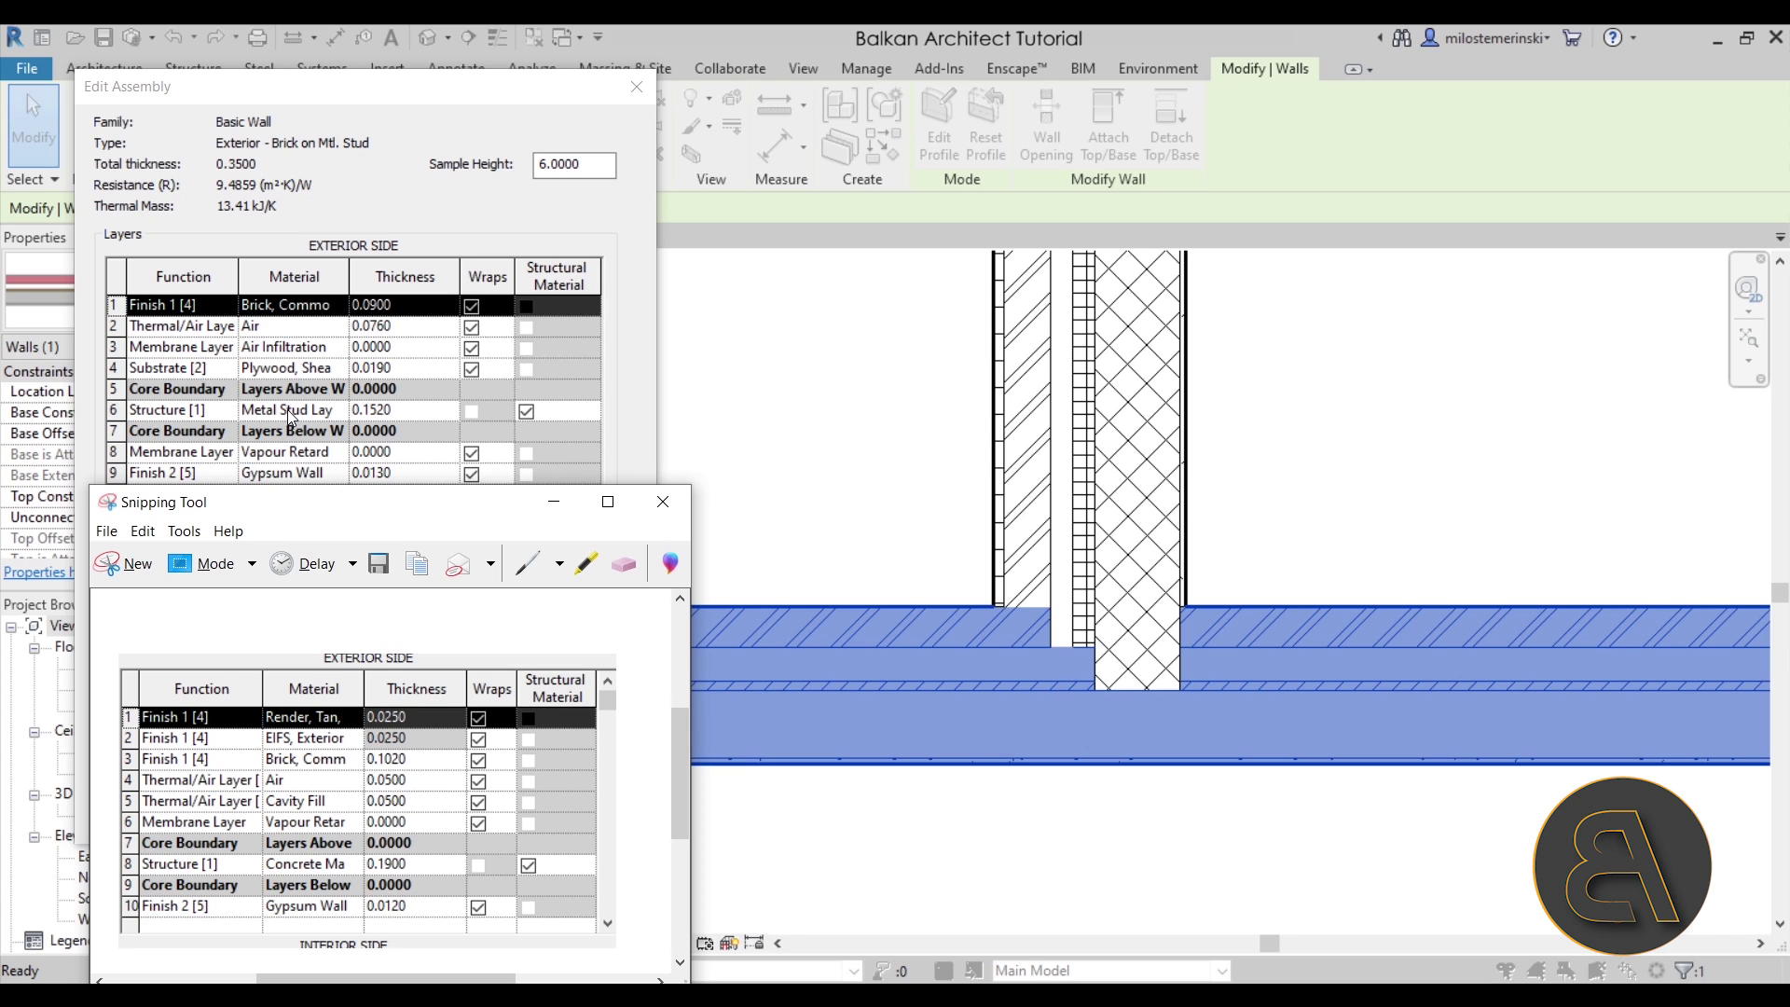
Step: Select the horizontal wall's Substrate [2] layer, and highlight the two Thermal/Air Layer rows in the Snipping Tool capture in yellow
click(180, 370)
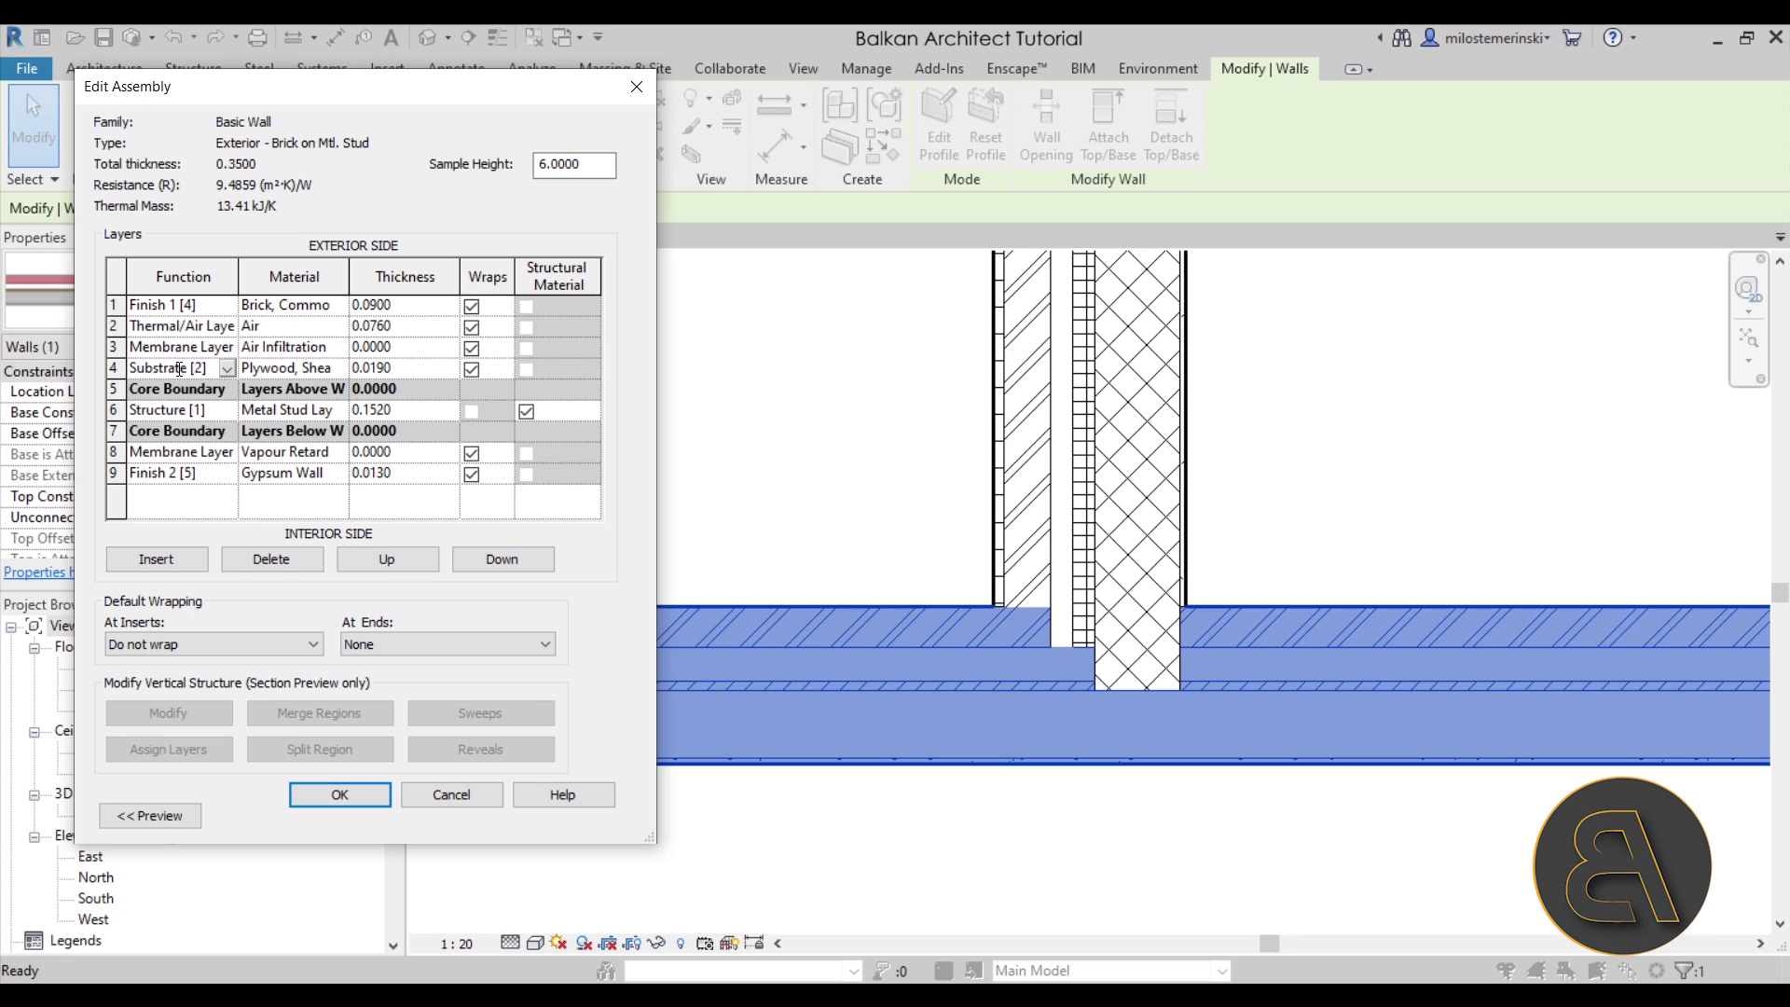
click(113, 373)
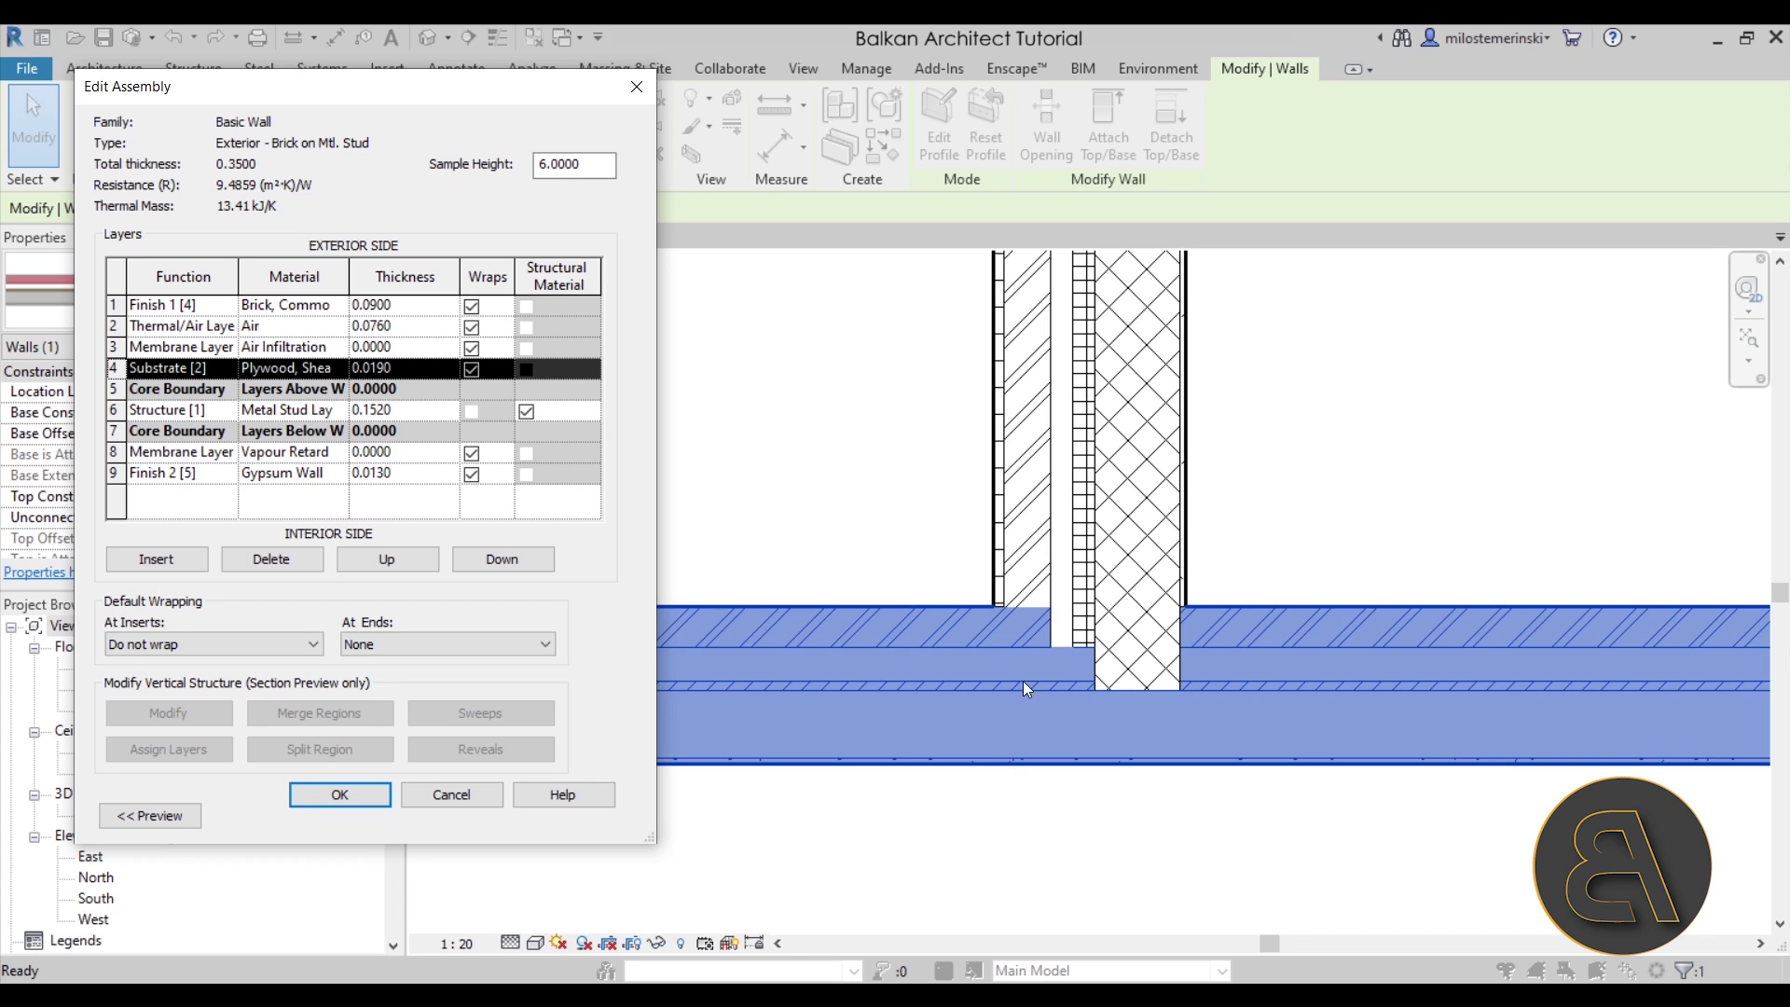
key(alt+Tab)
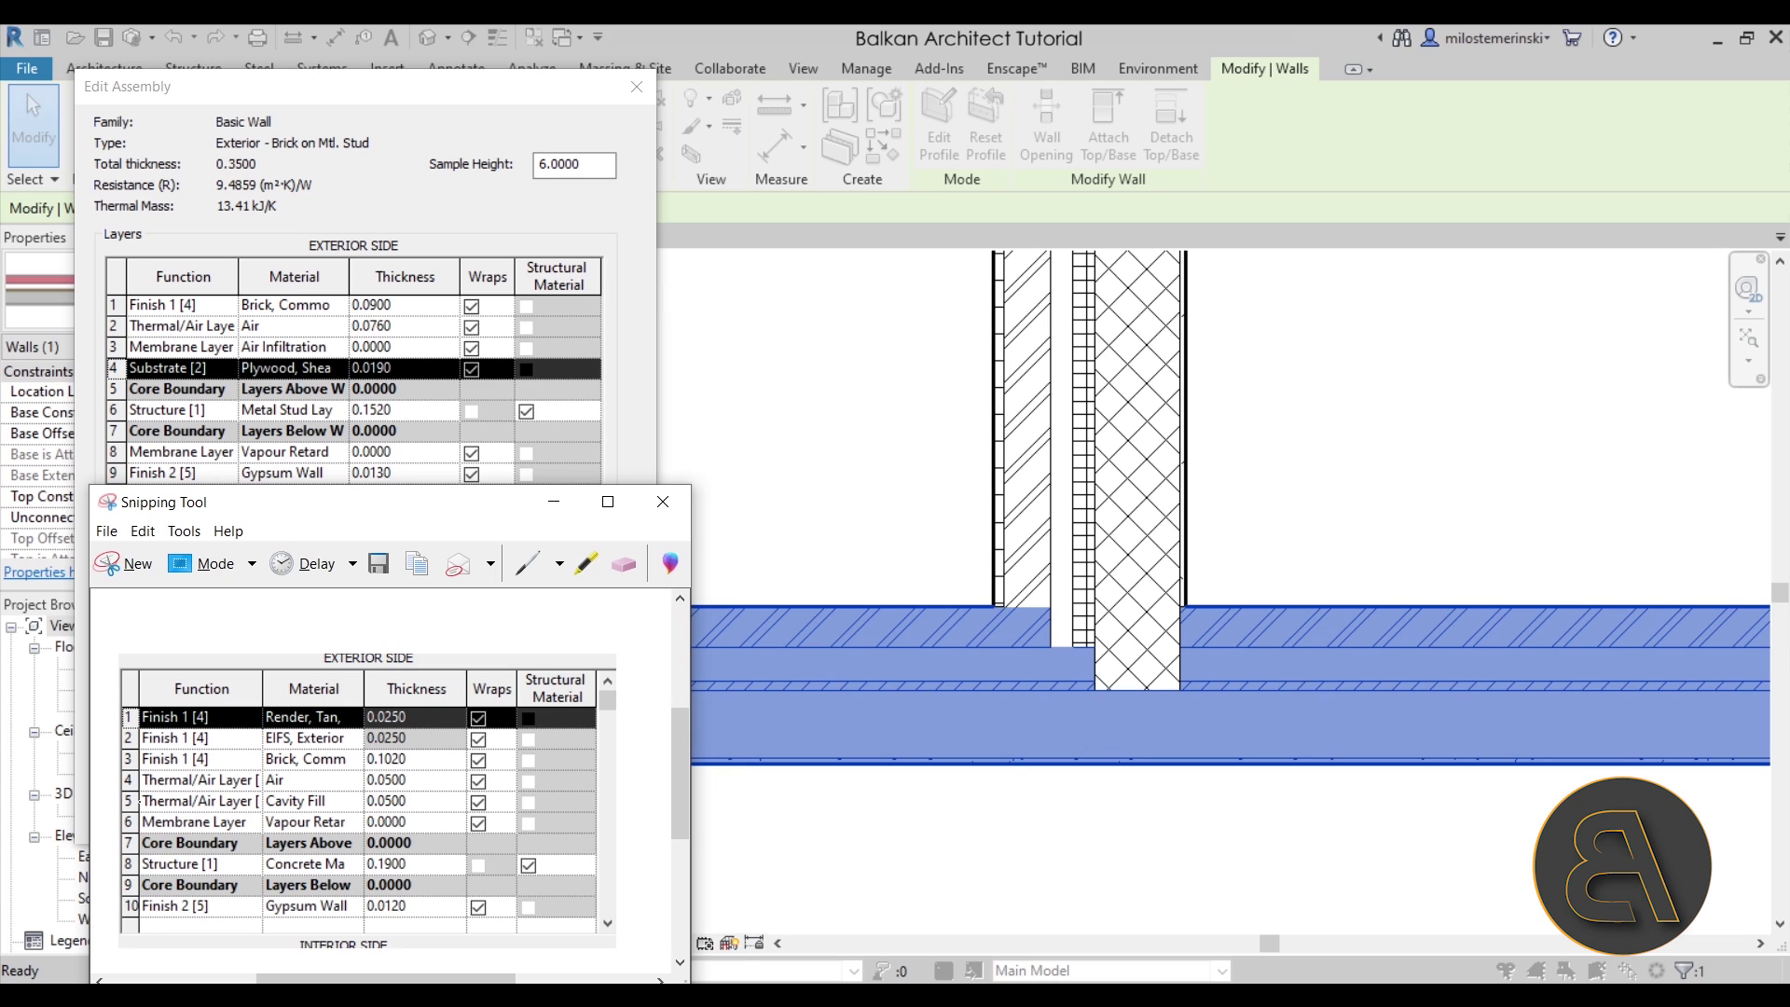
click(587, 563)
mouse_move(143, 779)
mouse_down()
mouse_move(255, 780)
mouse_move(258, 800)
mouse_move(146, 800)
mouse_up()
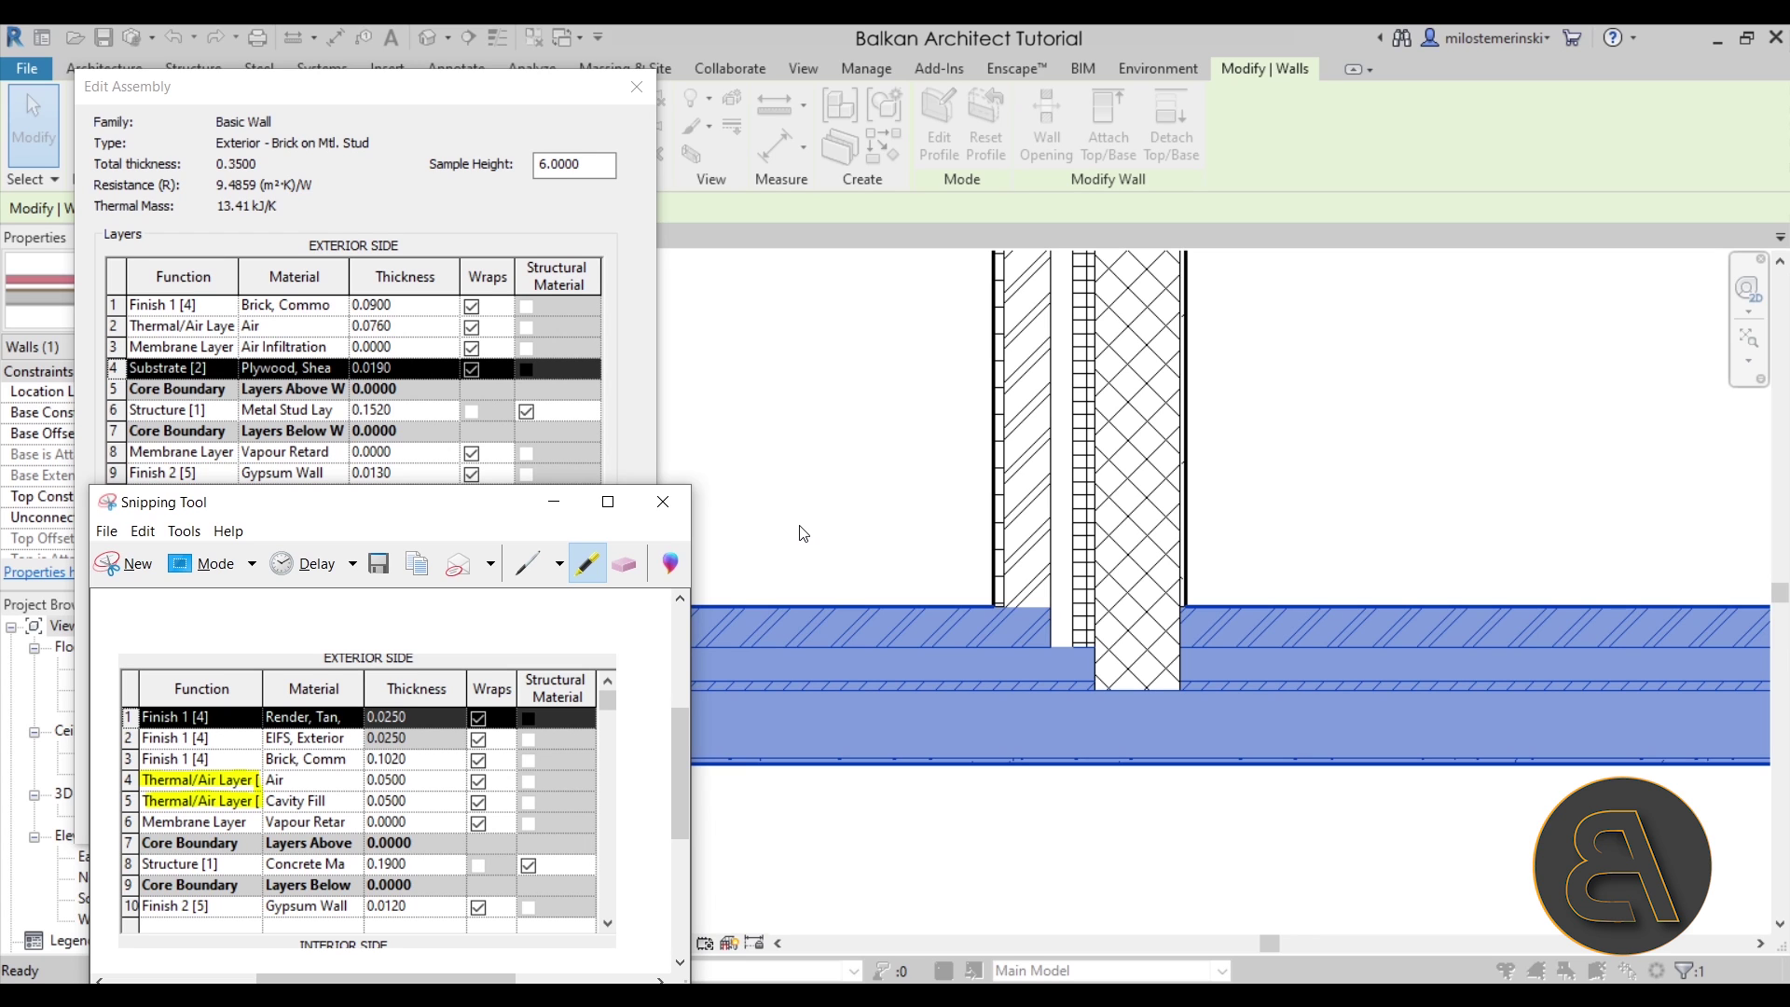
Step: Close the Snipping Tool capture without saving it, and close the wall's Edit Assembly and Type Properties dialogs without changes
click(663, 501)
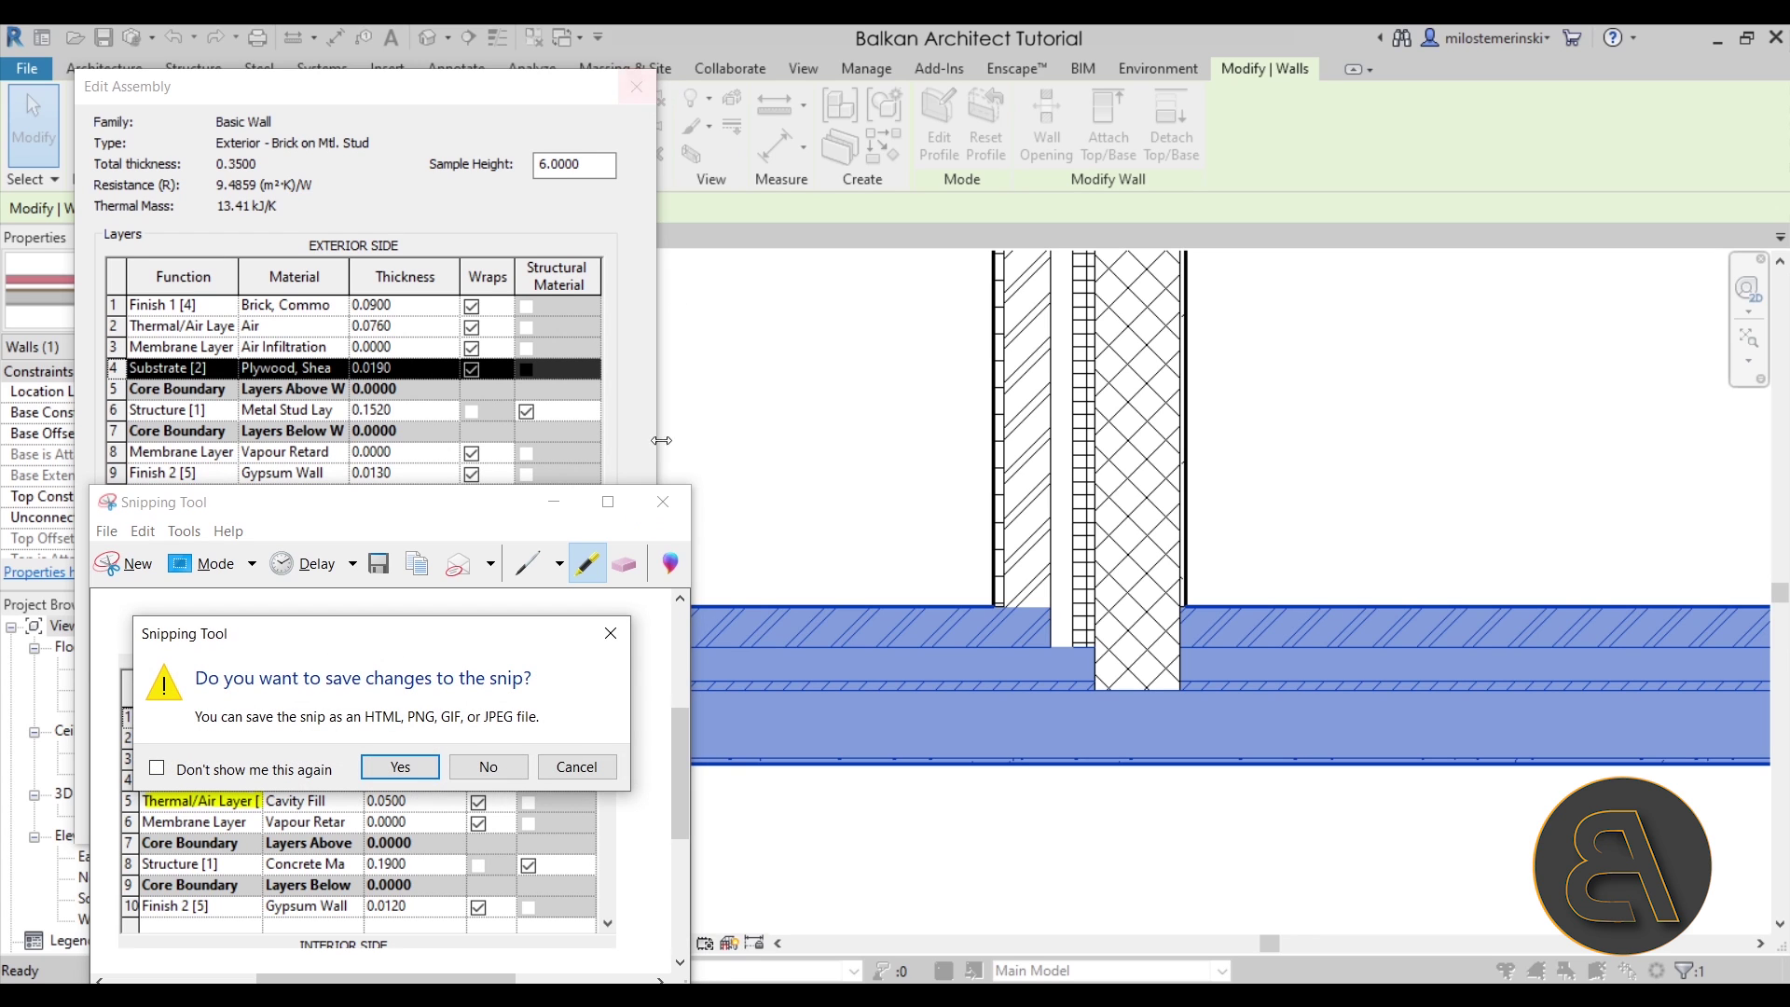
click(489, 767)
click(650, 99)
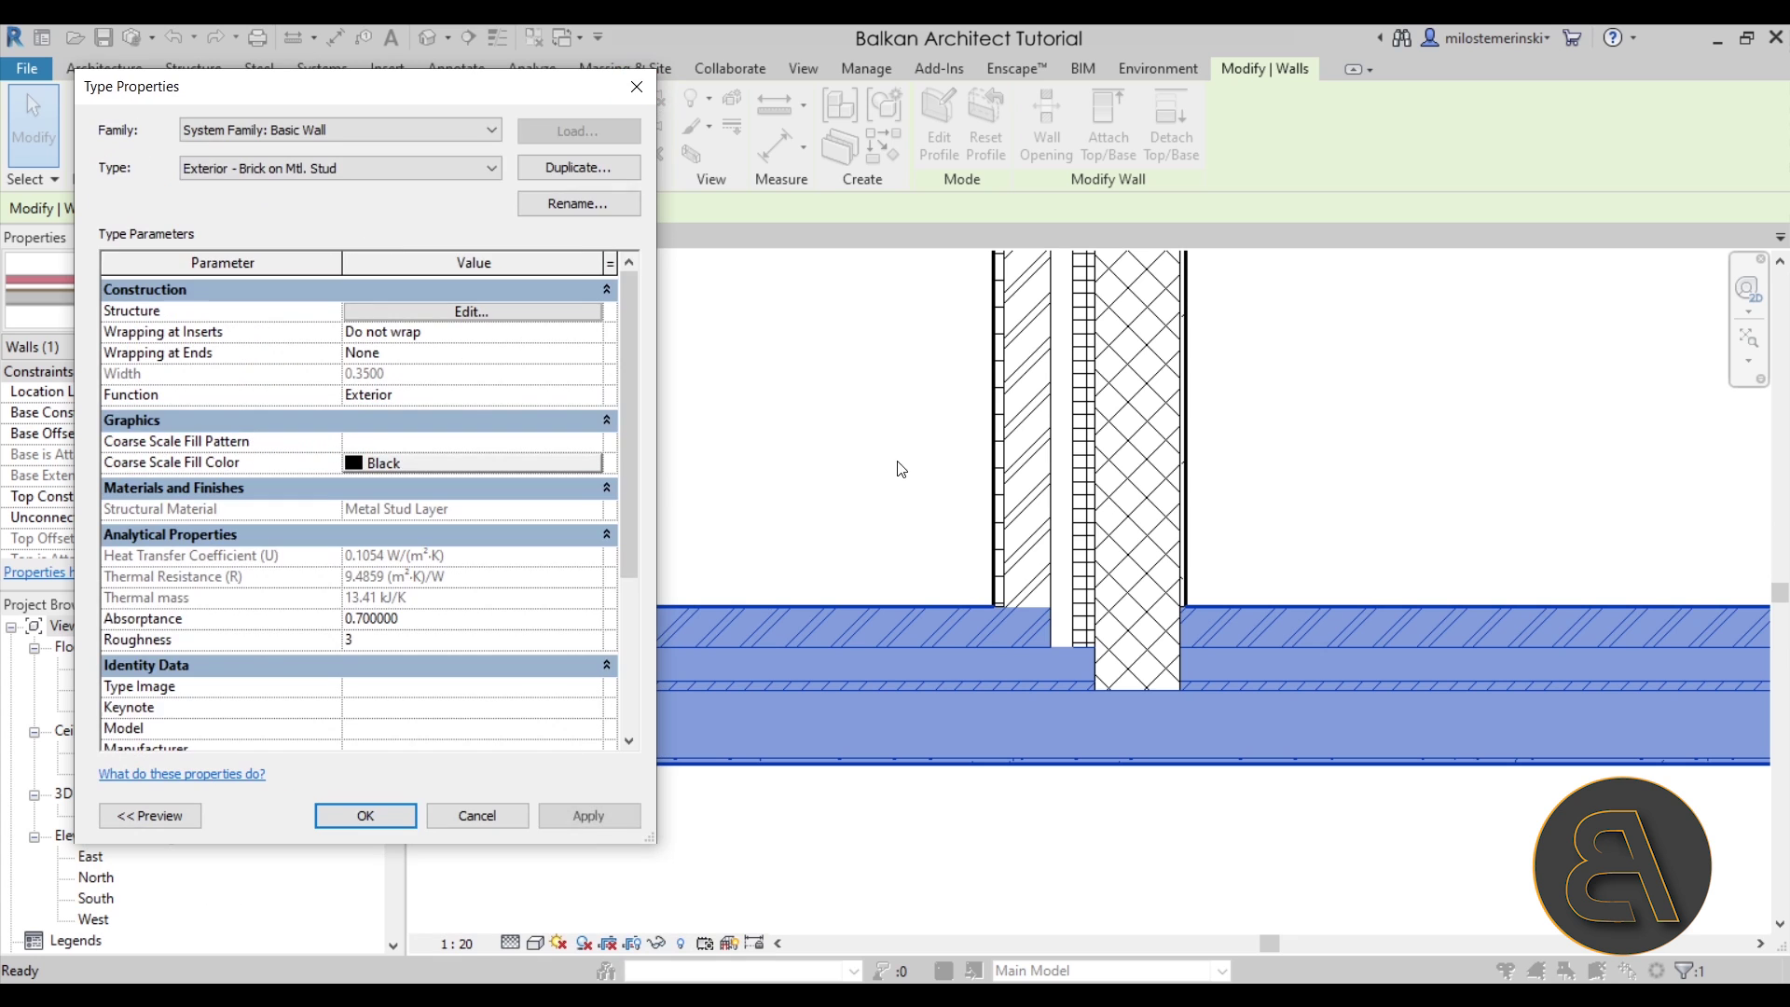
click(637, 77)
click(872, 558)
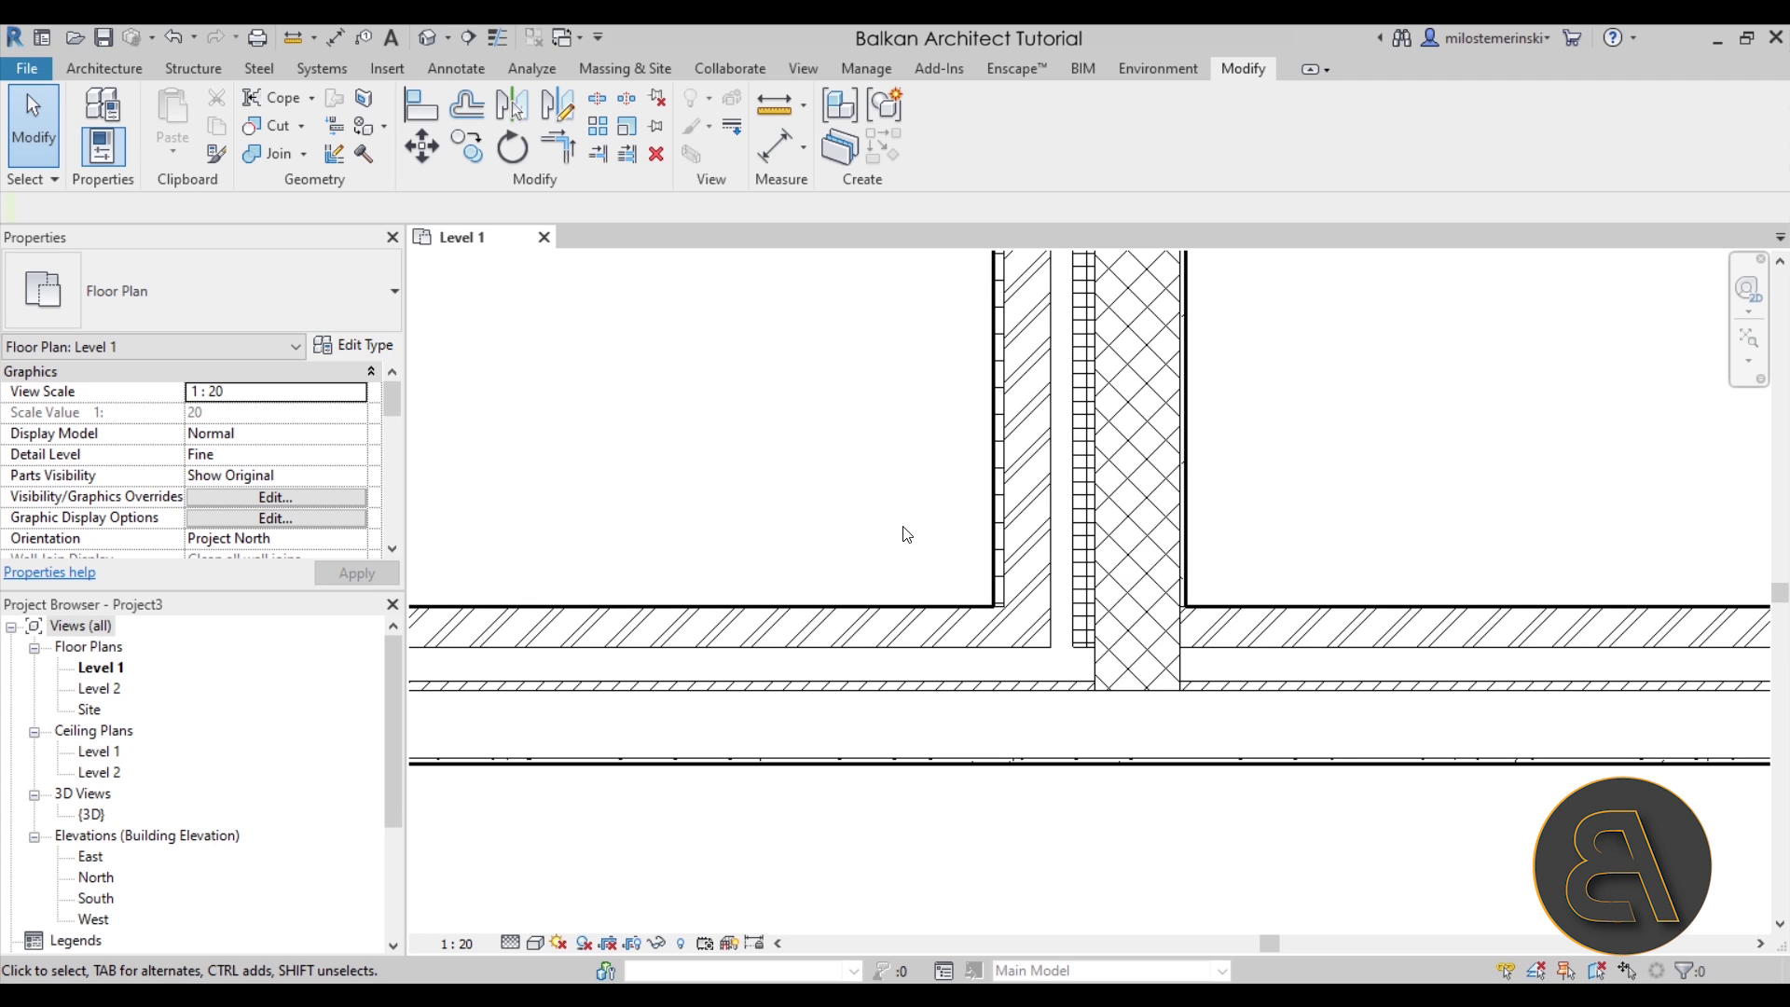
click(303, 154)
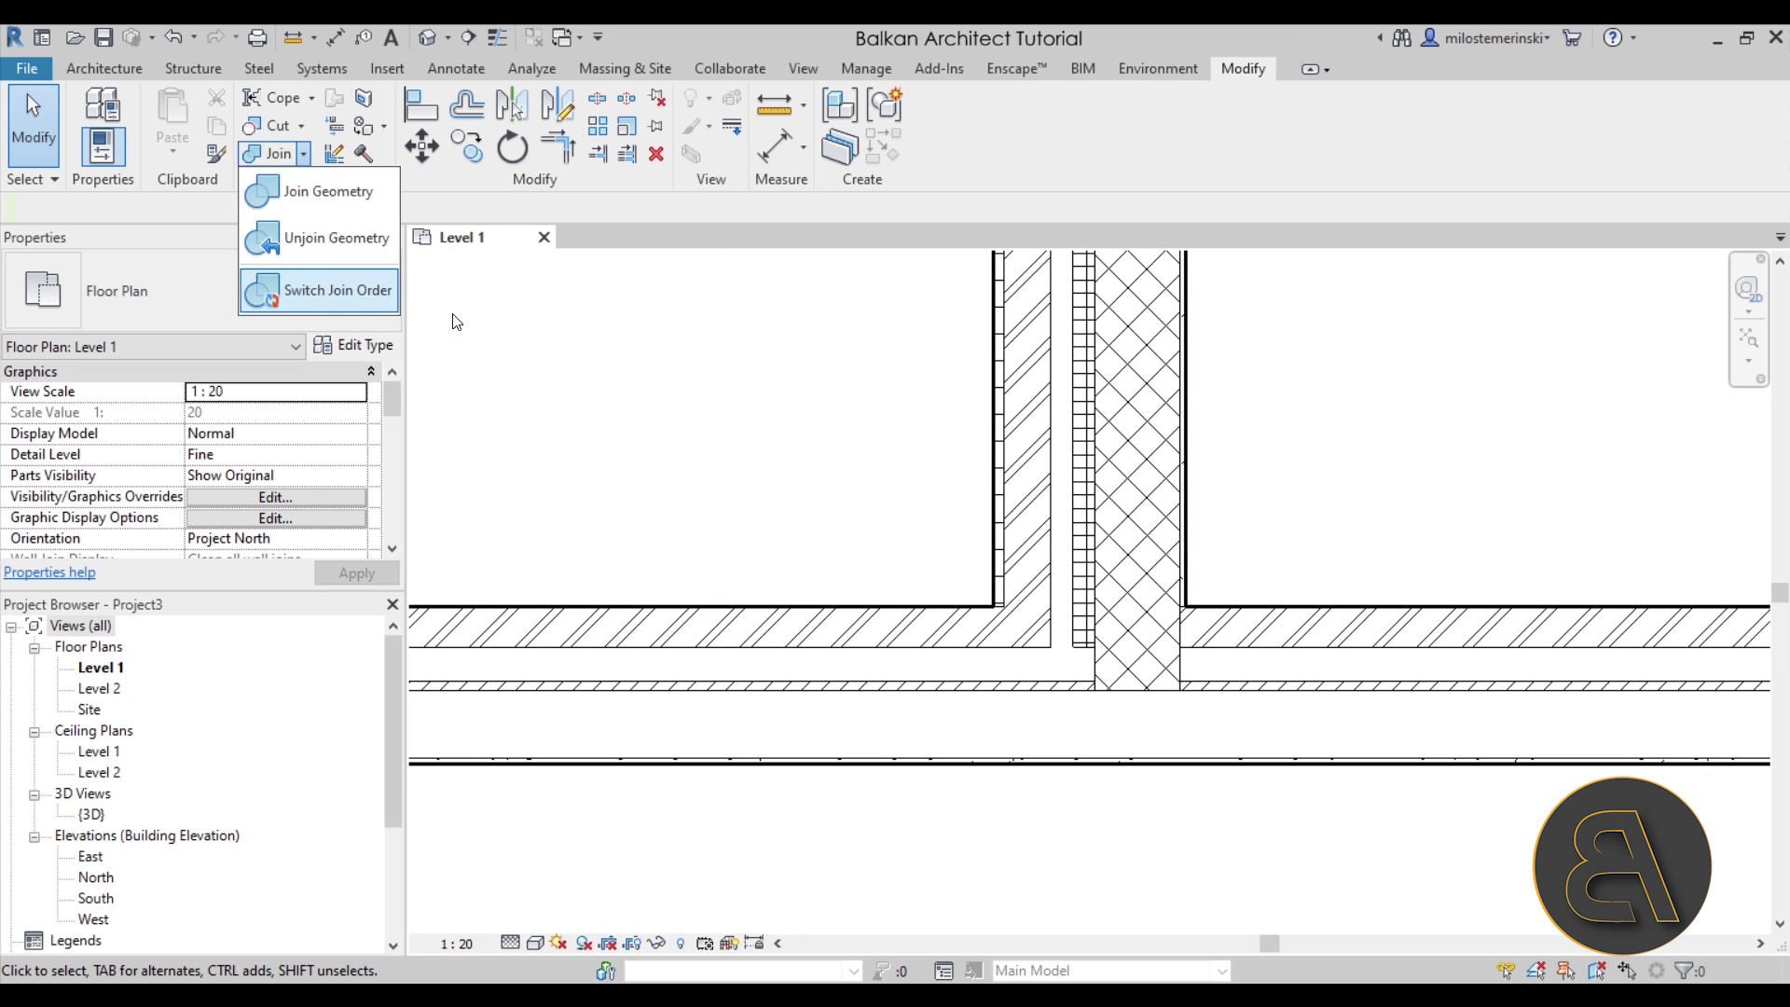
click(351, 296)
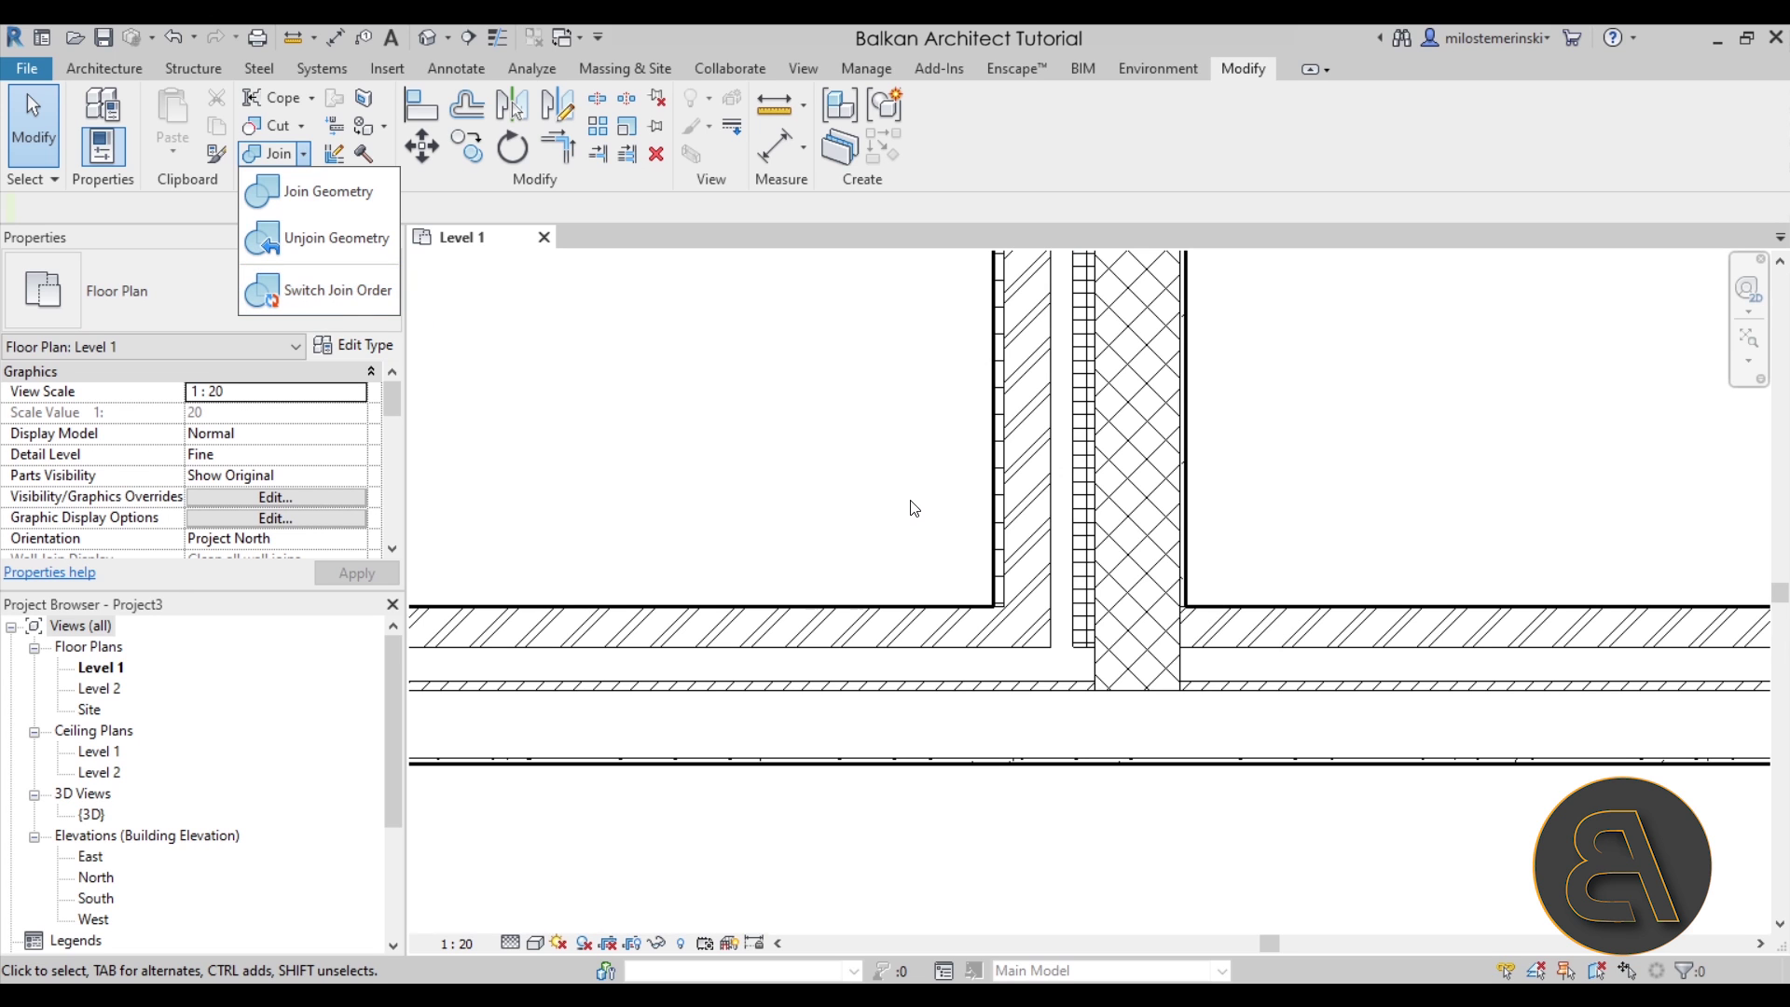
click(1102, 527)
middle_drag(1102, 528, 1032, 500)
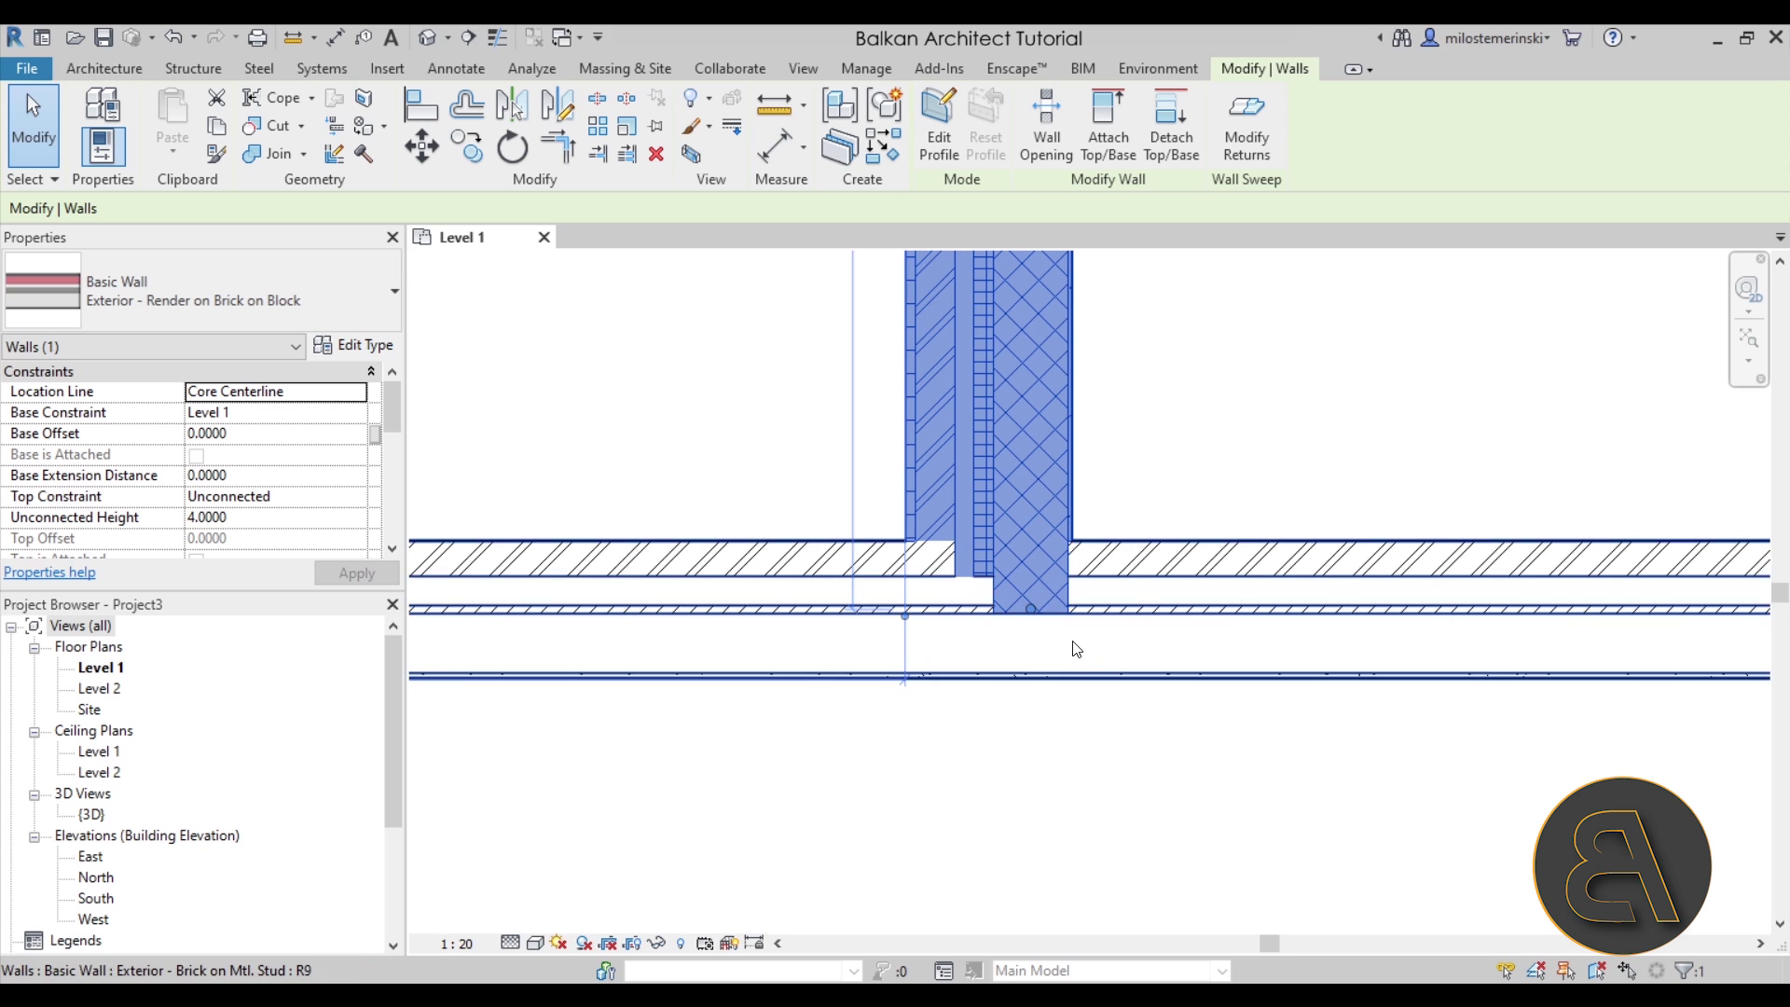
click(1111, 661)
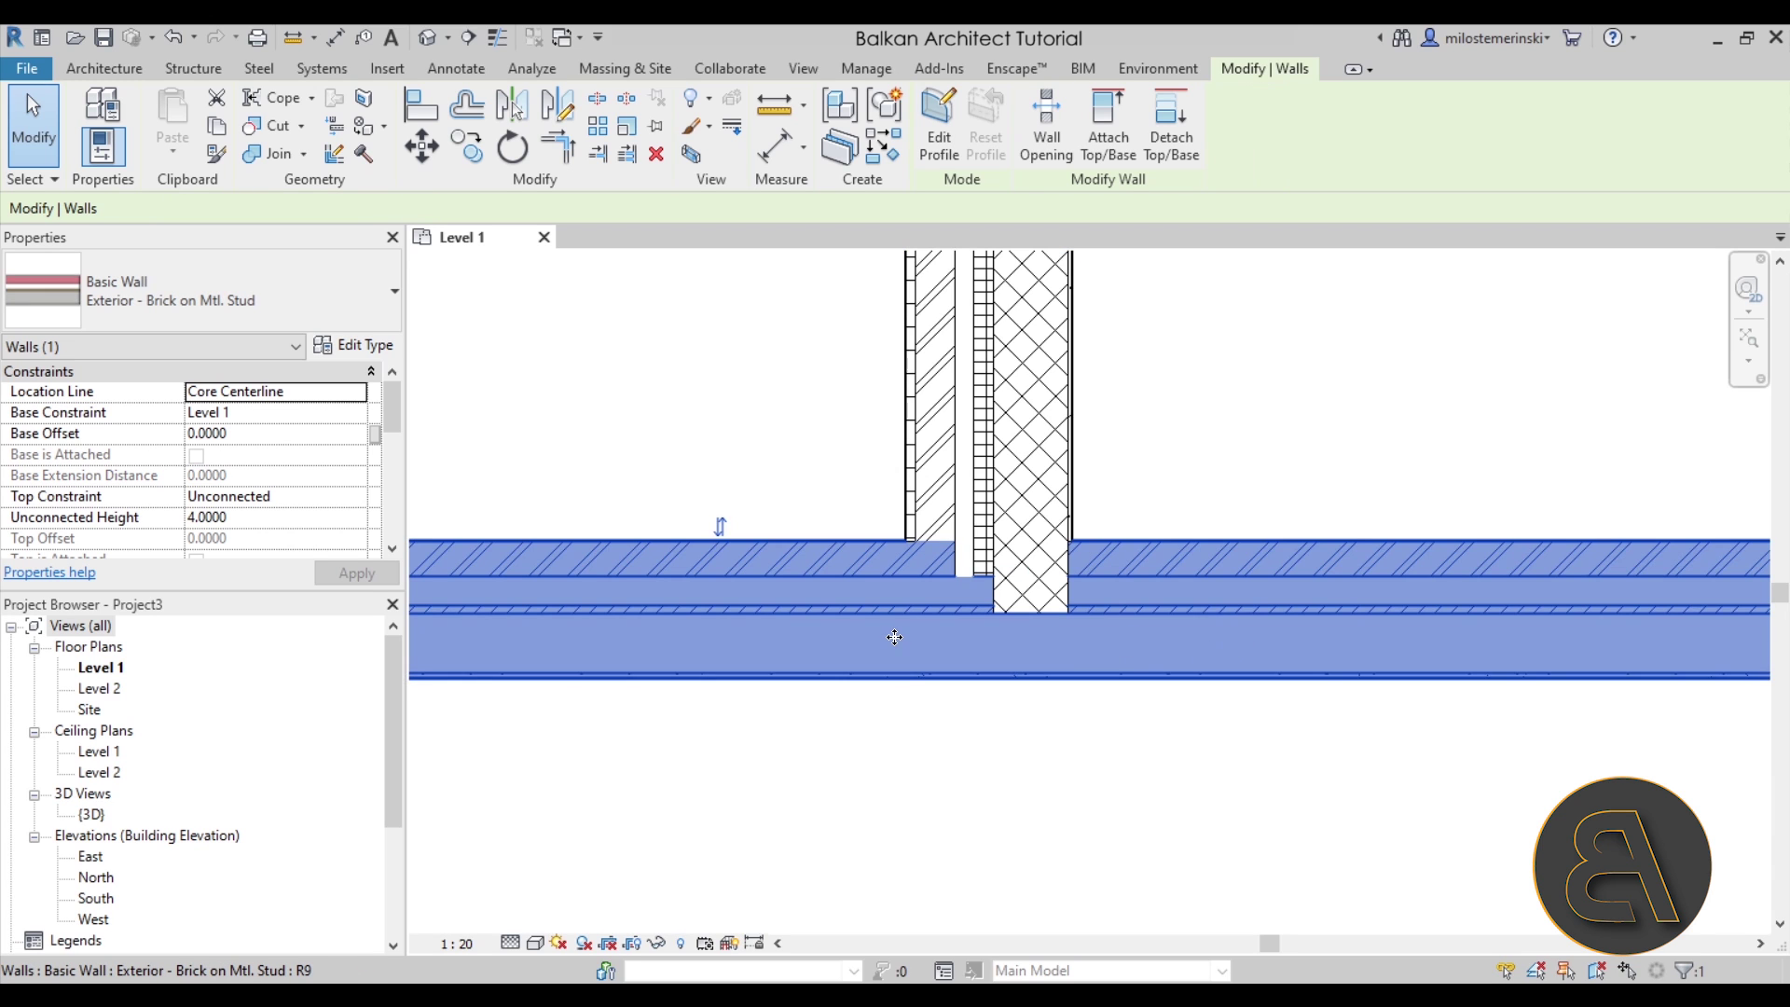
scroll(1296, 580, down, 2)
scroll(1296, 580, up, 1)
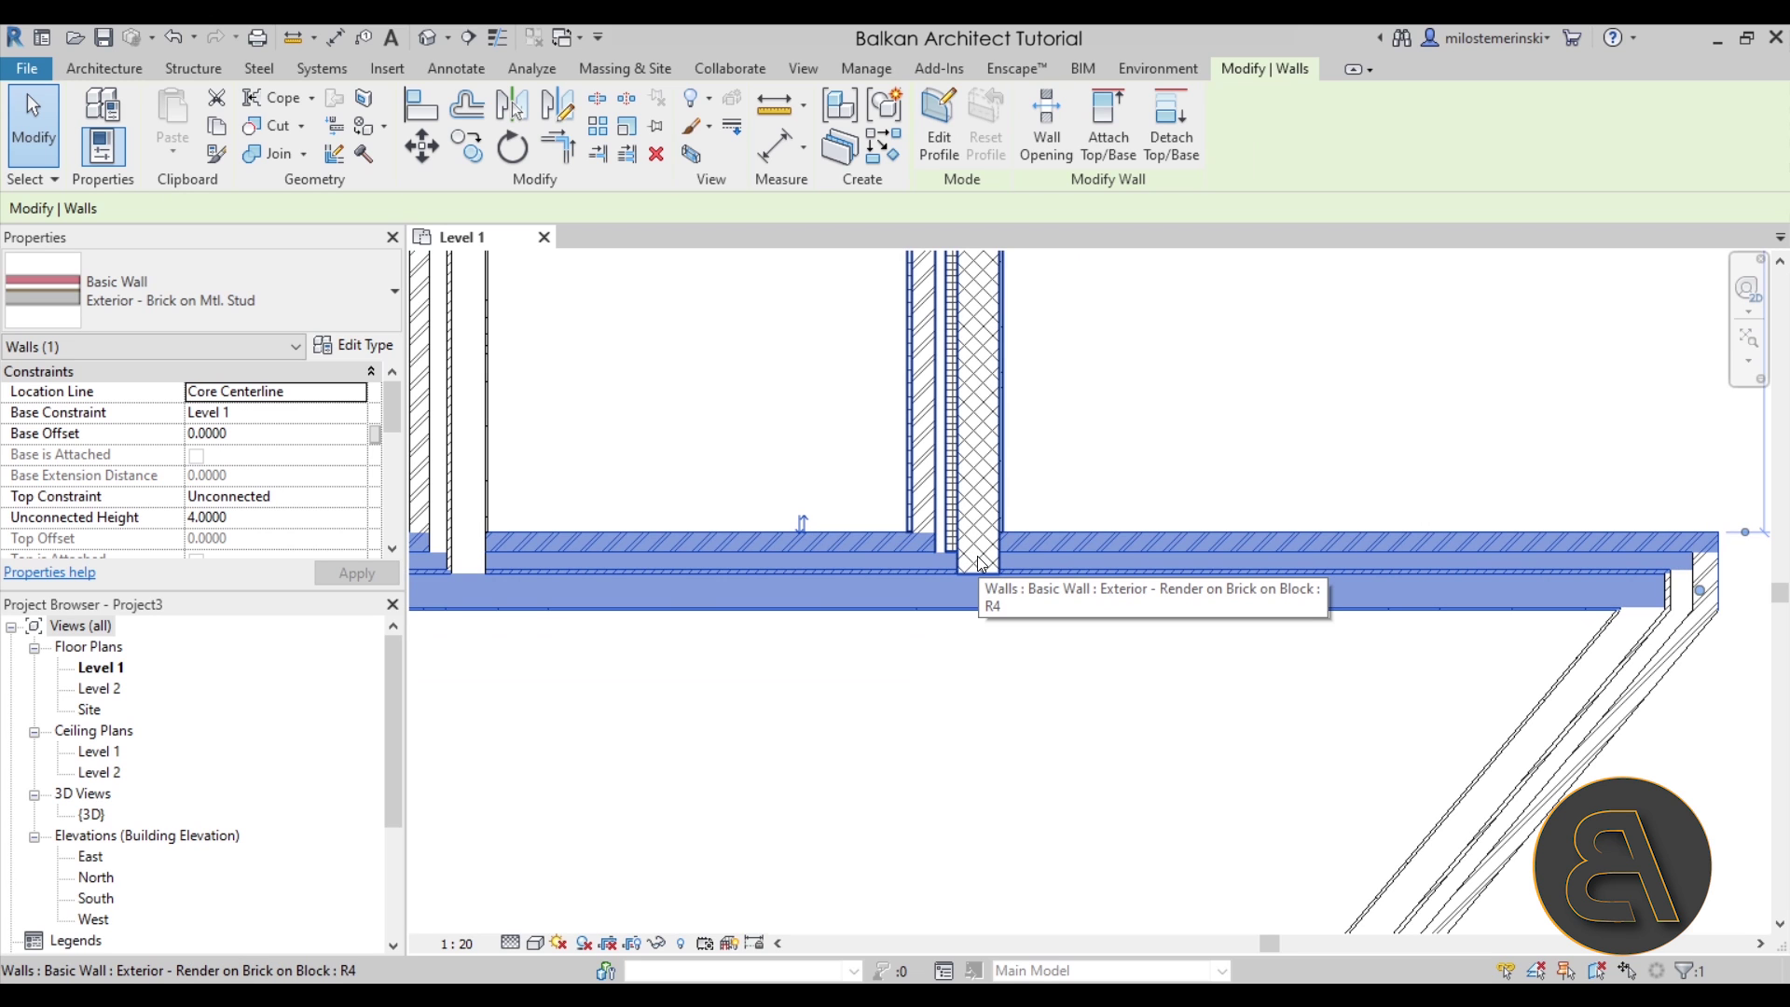
key(Escape)
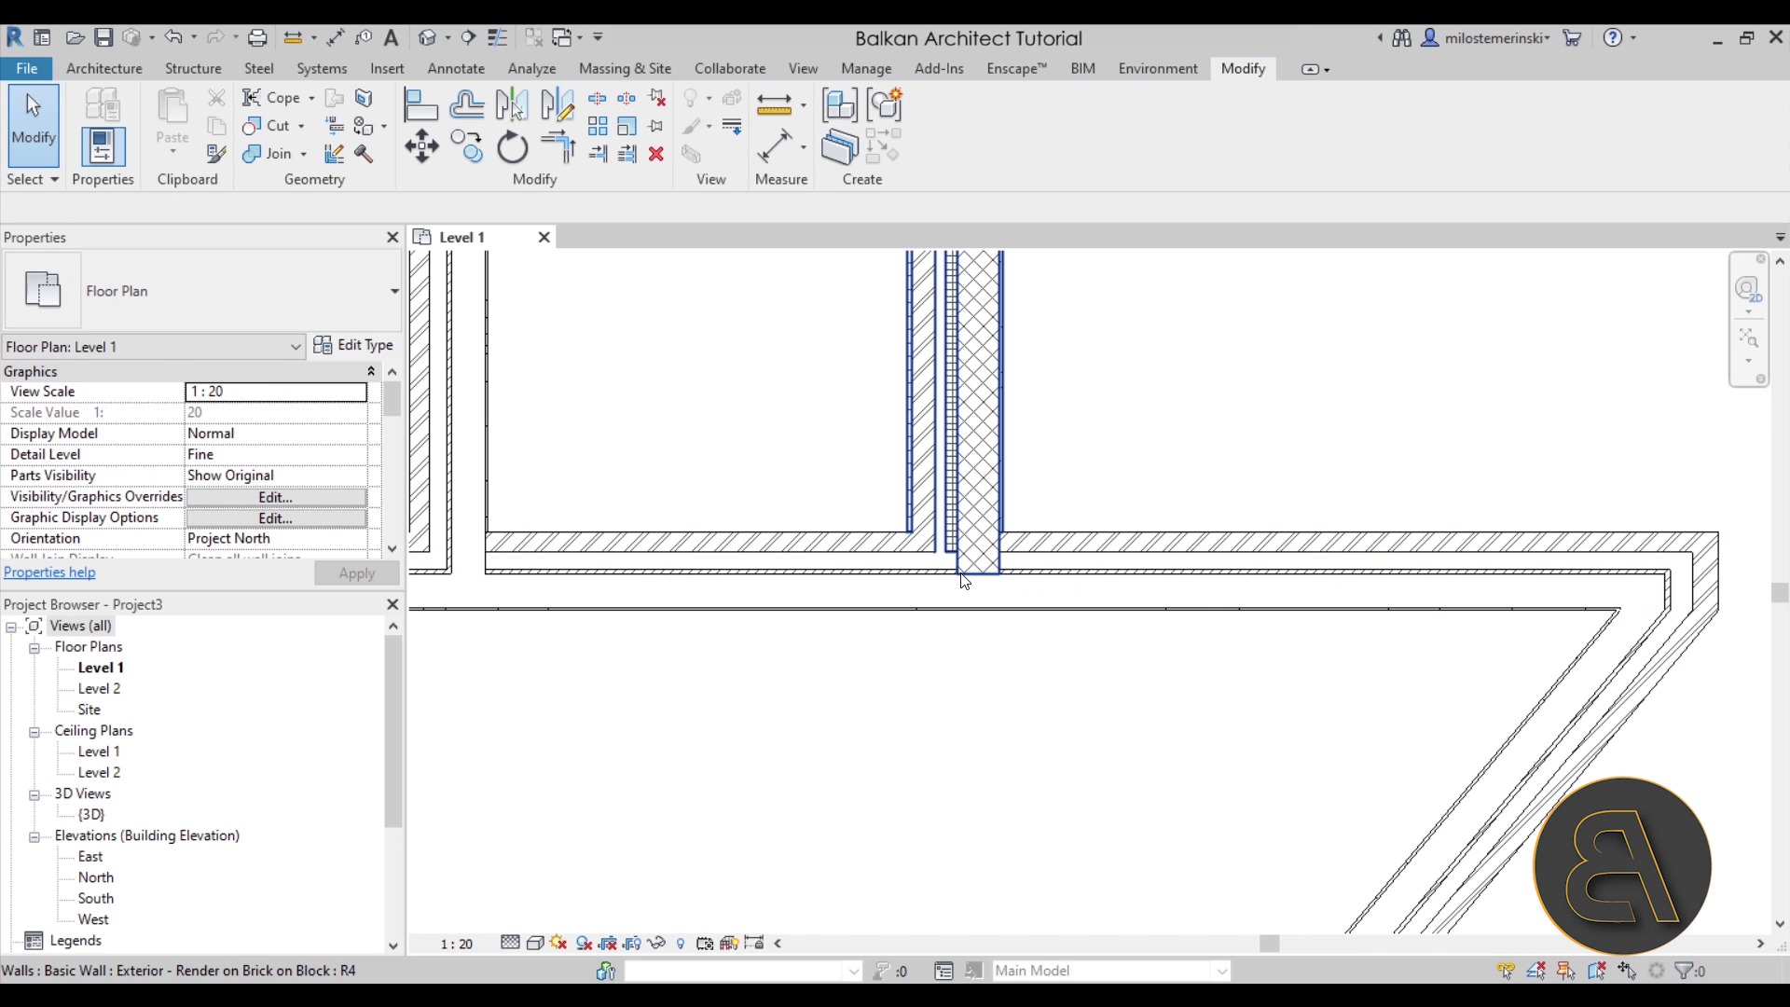
click(964, 579)
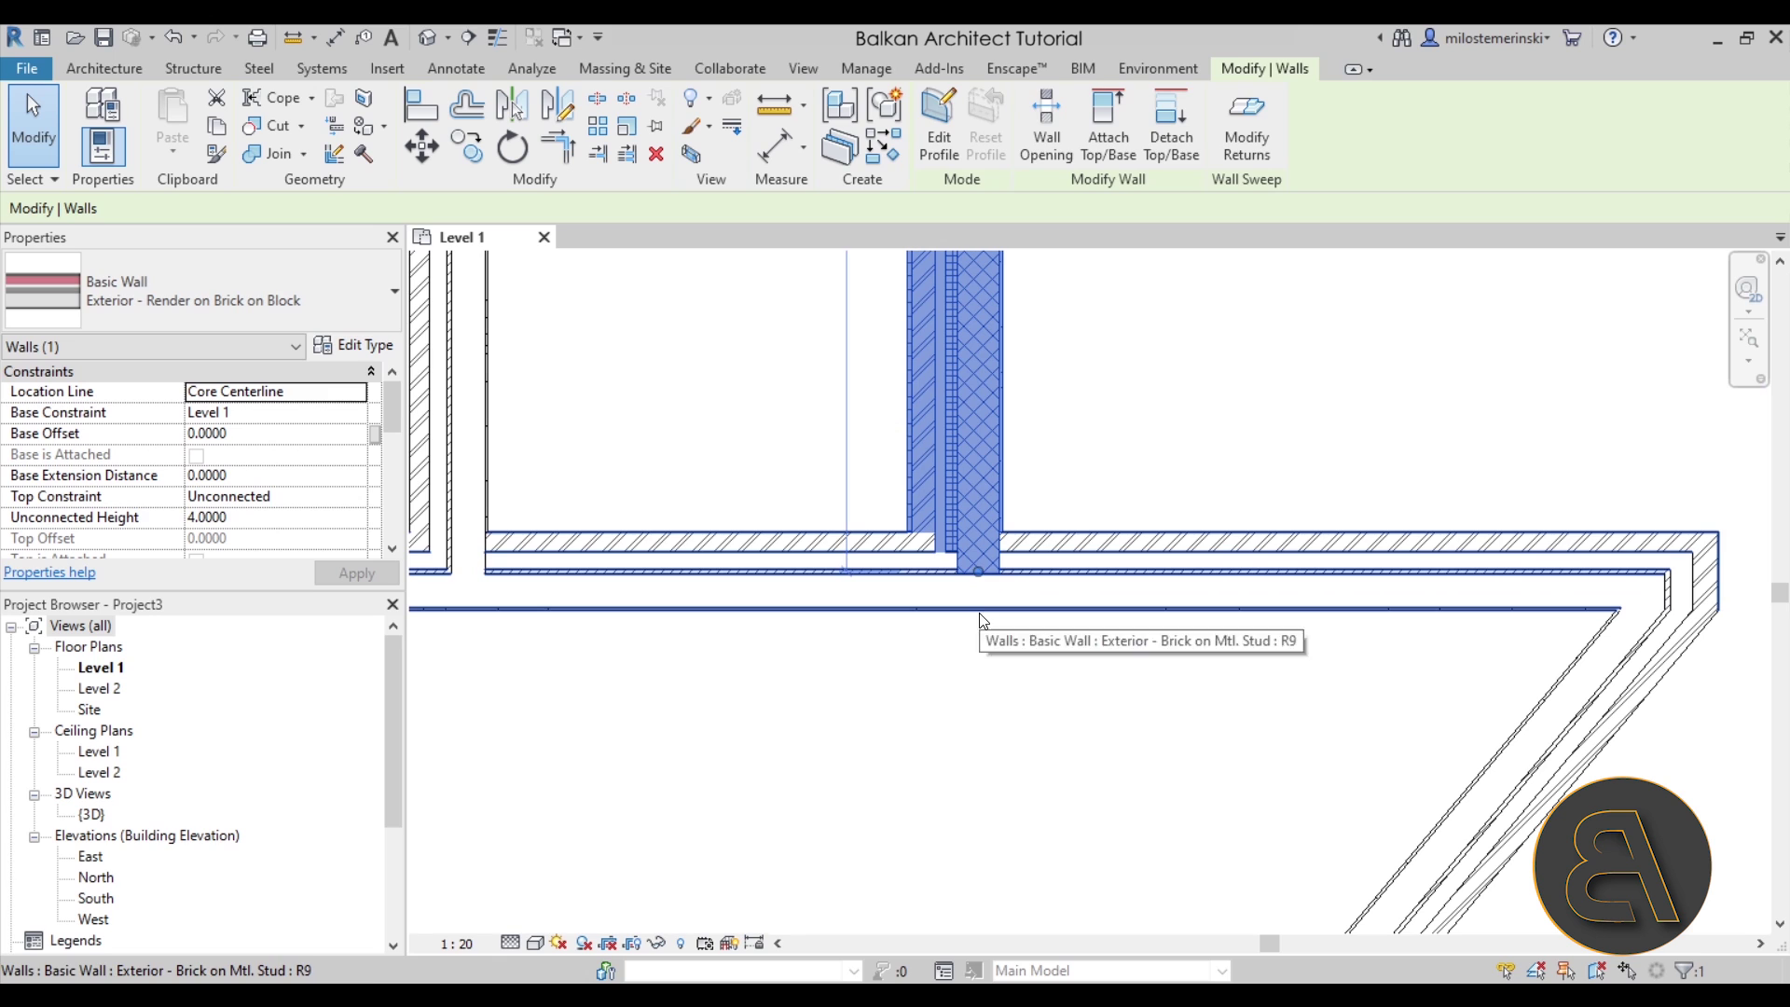
click(994, 631)
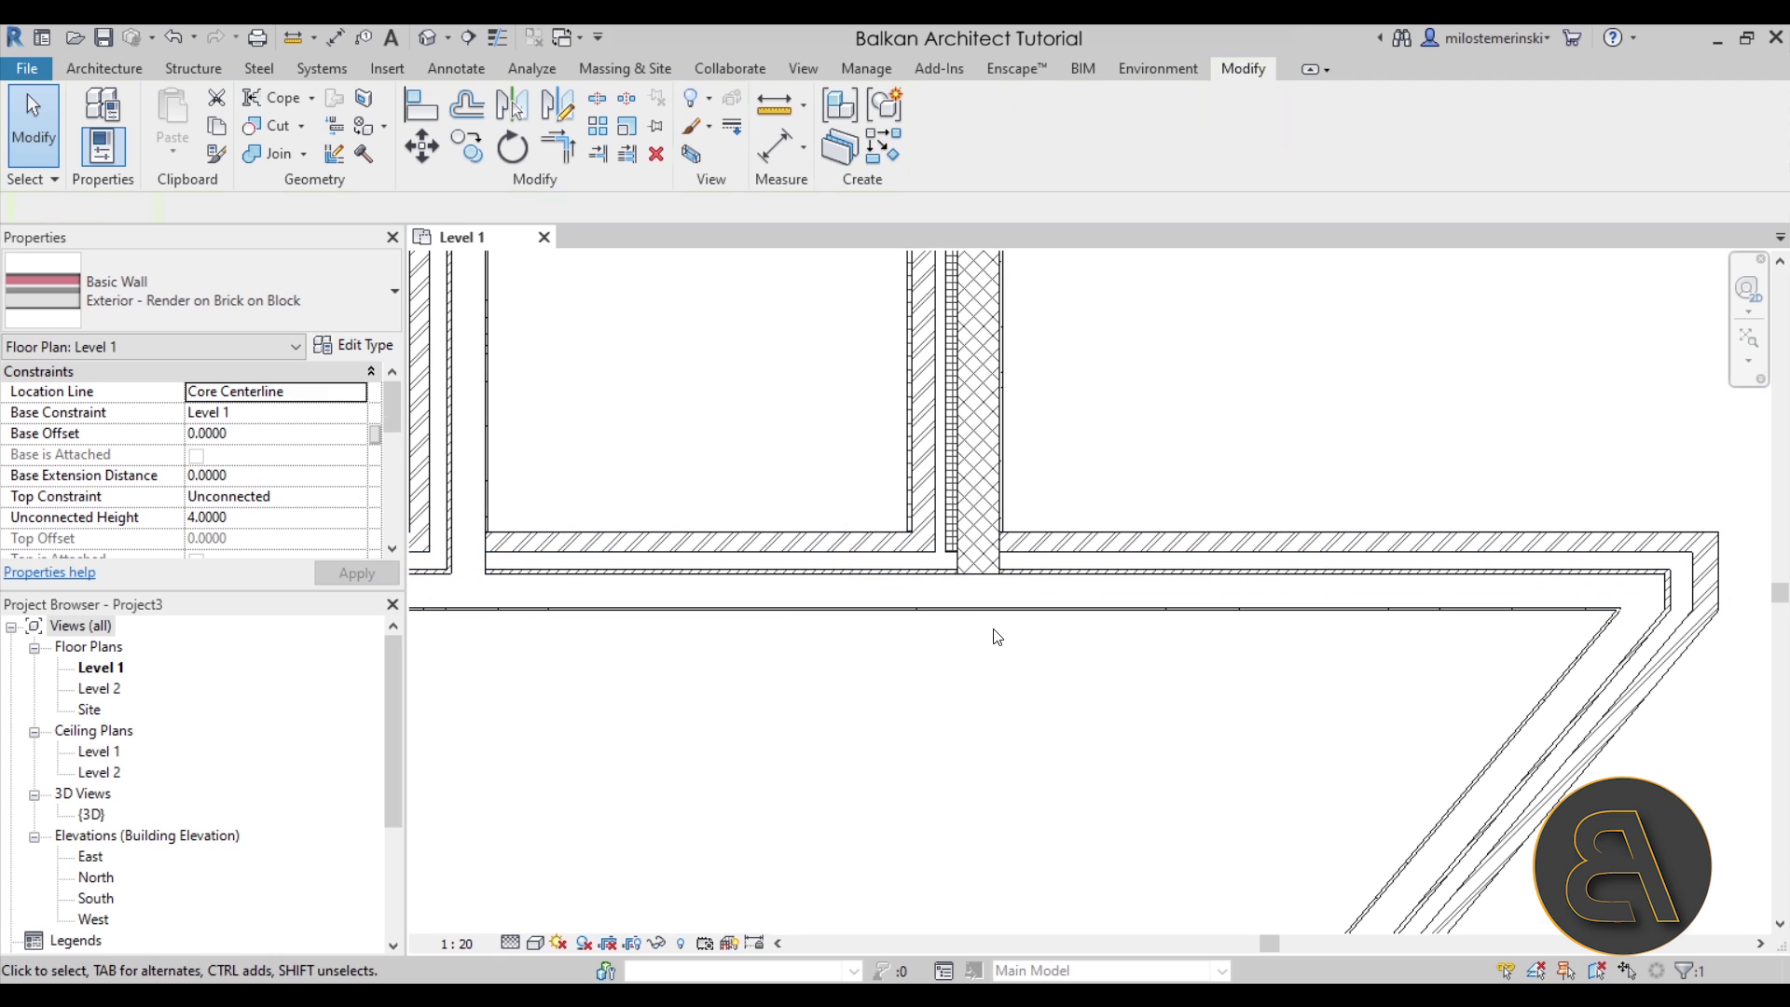
Step: Check the Wall Joins configuration options at the T-junction of the Render on Brick on Block wall, and leave the tool
click(333, 155)
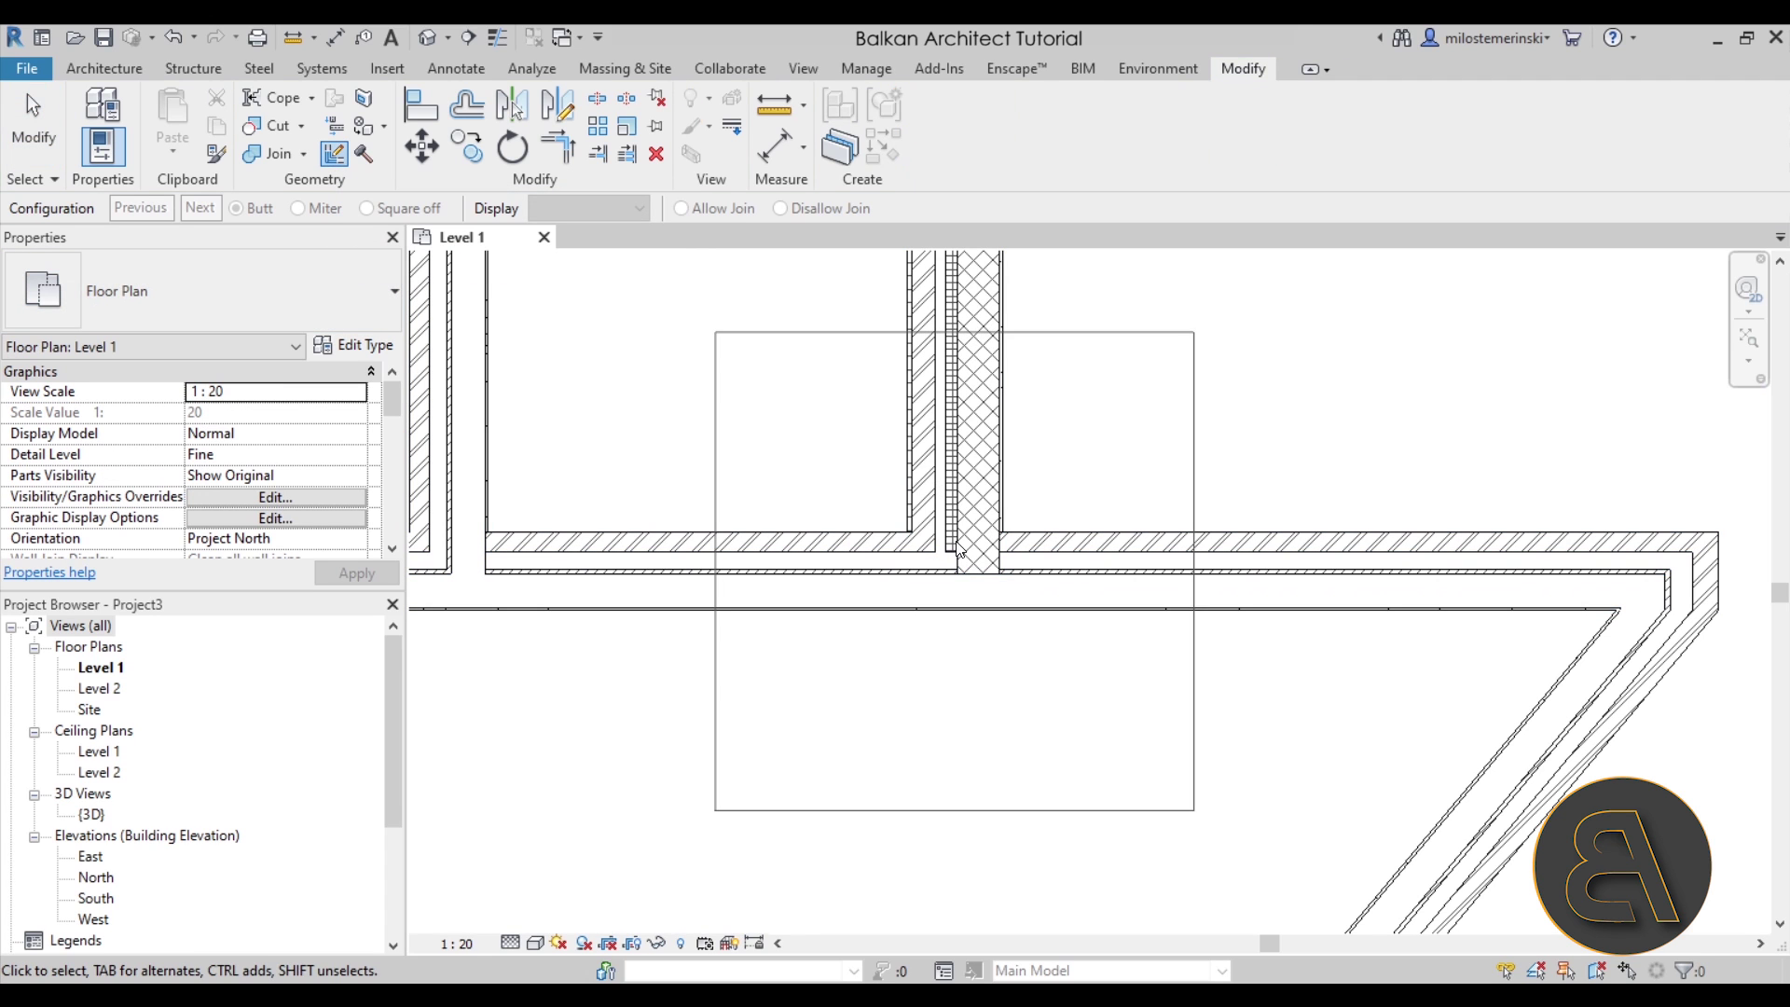
click(958, 548)
click(235, 209)
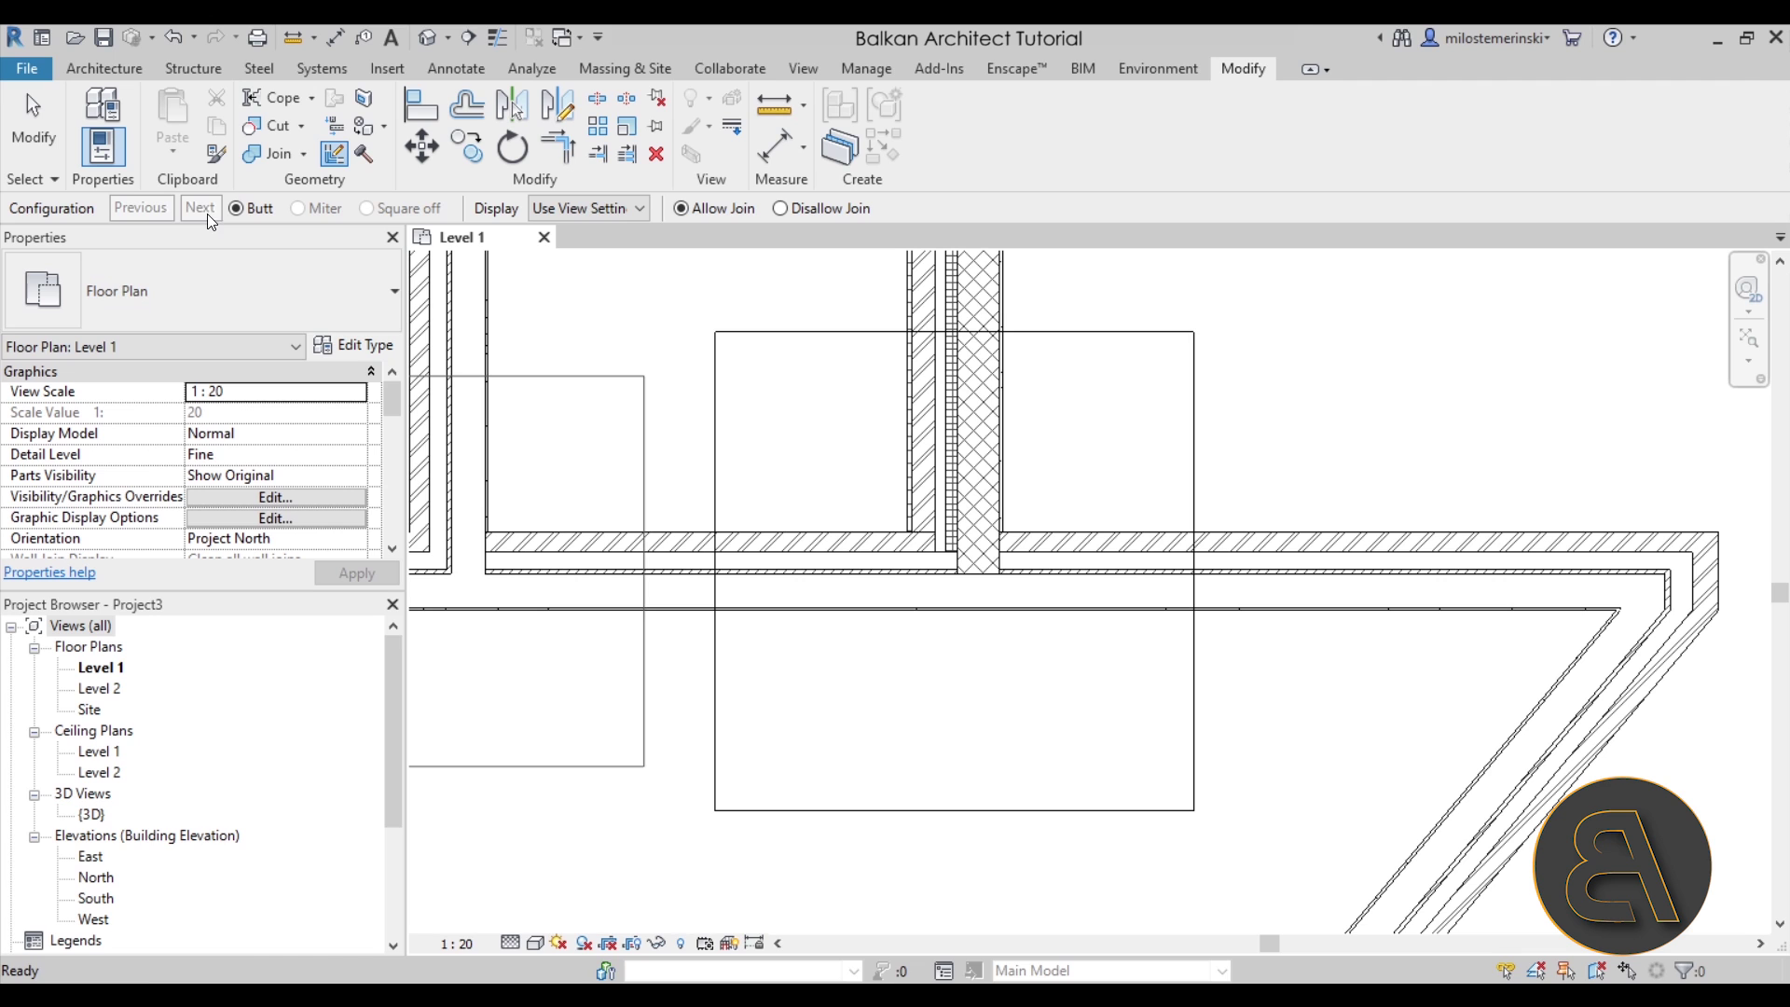
key(Escape)
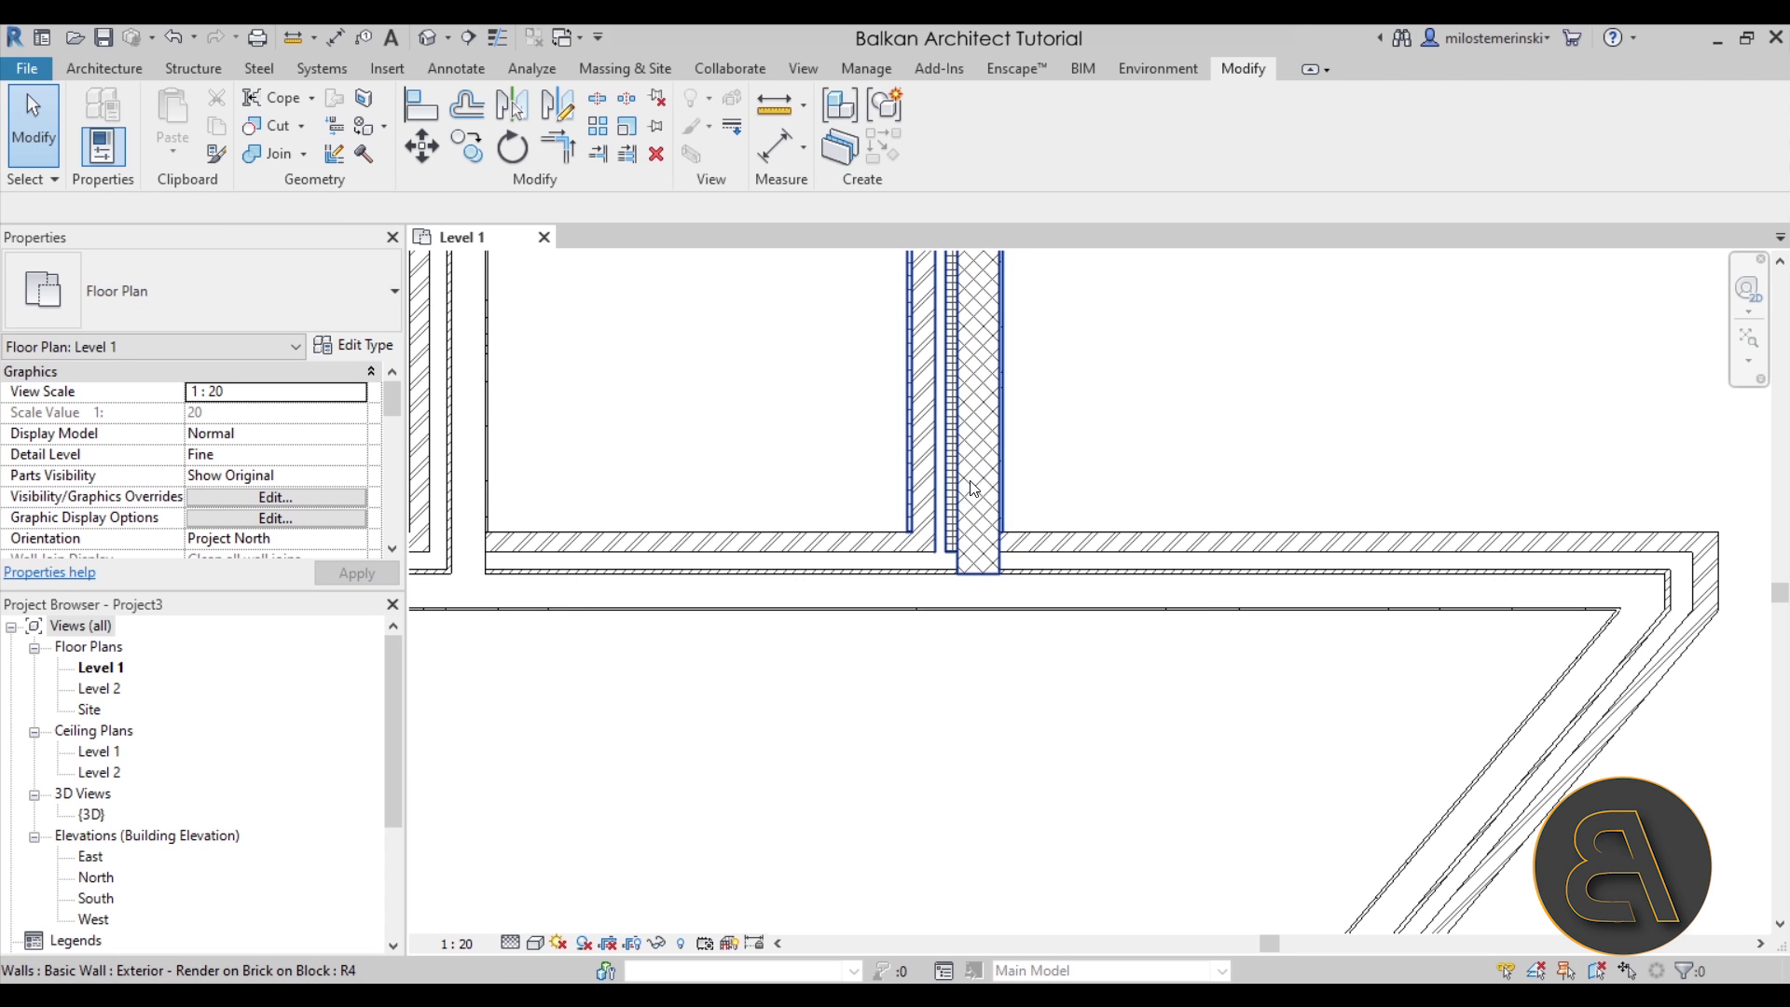
scroll(986, 504, up, 2)
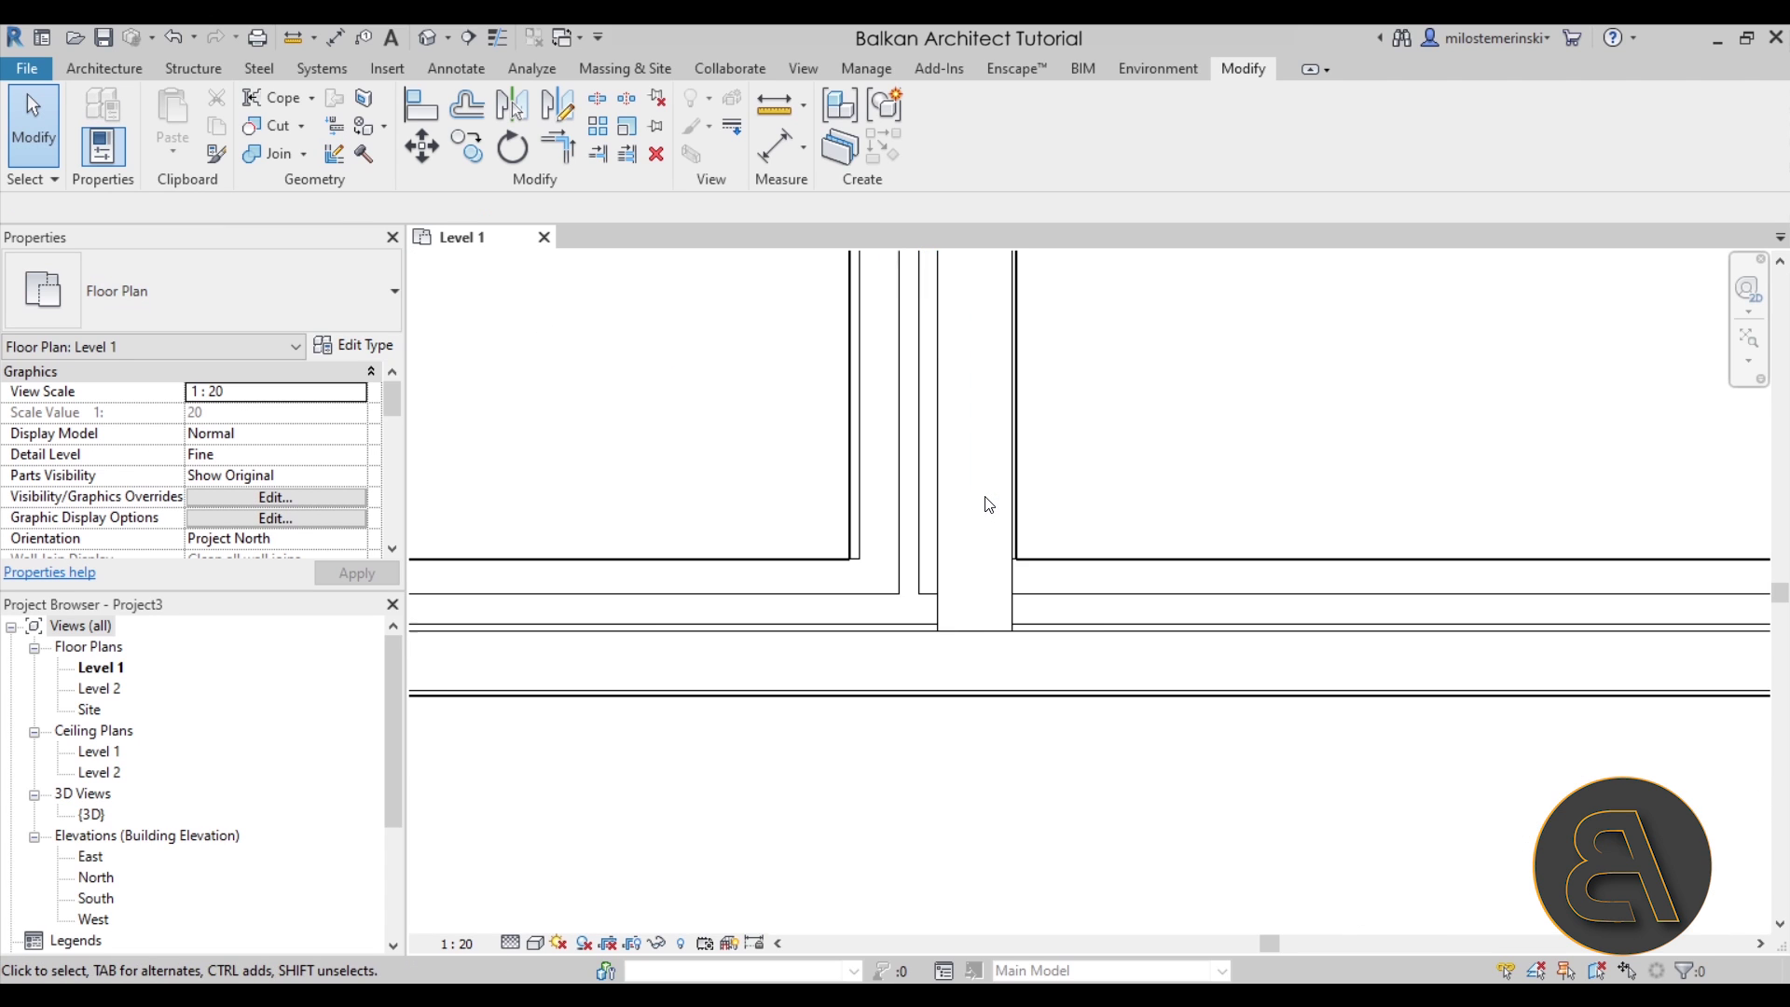
Step: Try to join the vertical and horizontal walls with Join Geometry, start Switch Join Order, and cancel it
click(271, 154)
click(854, 506)
click(821, 568)
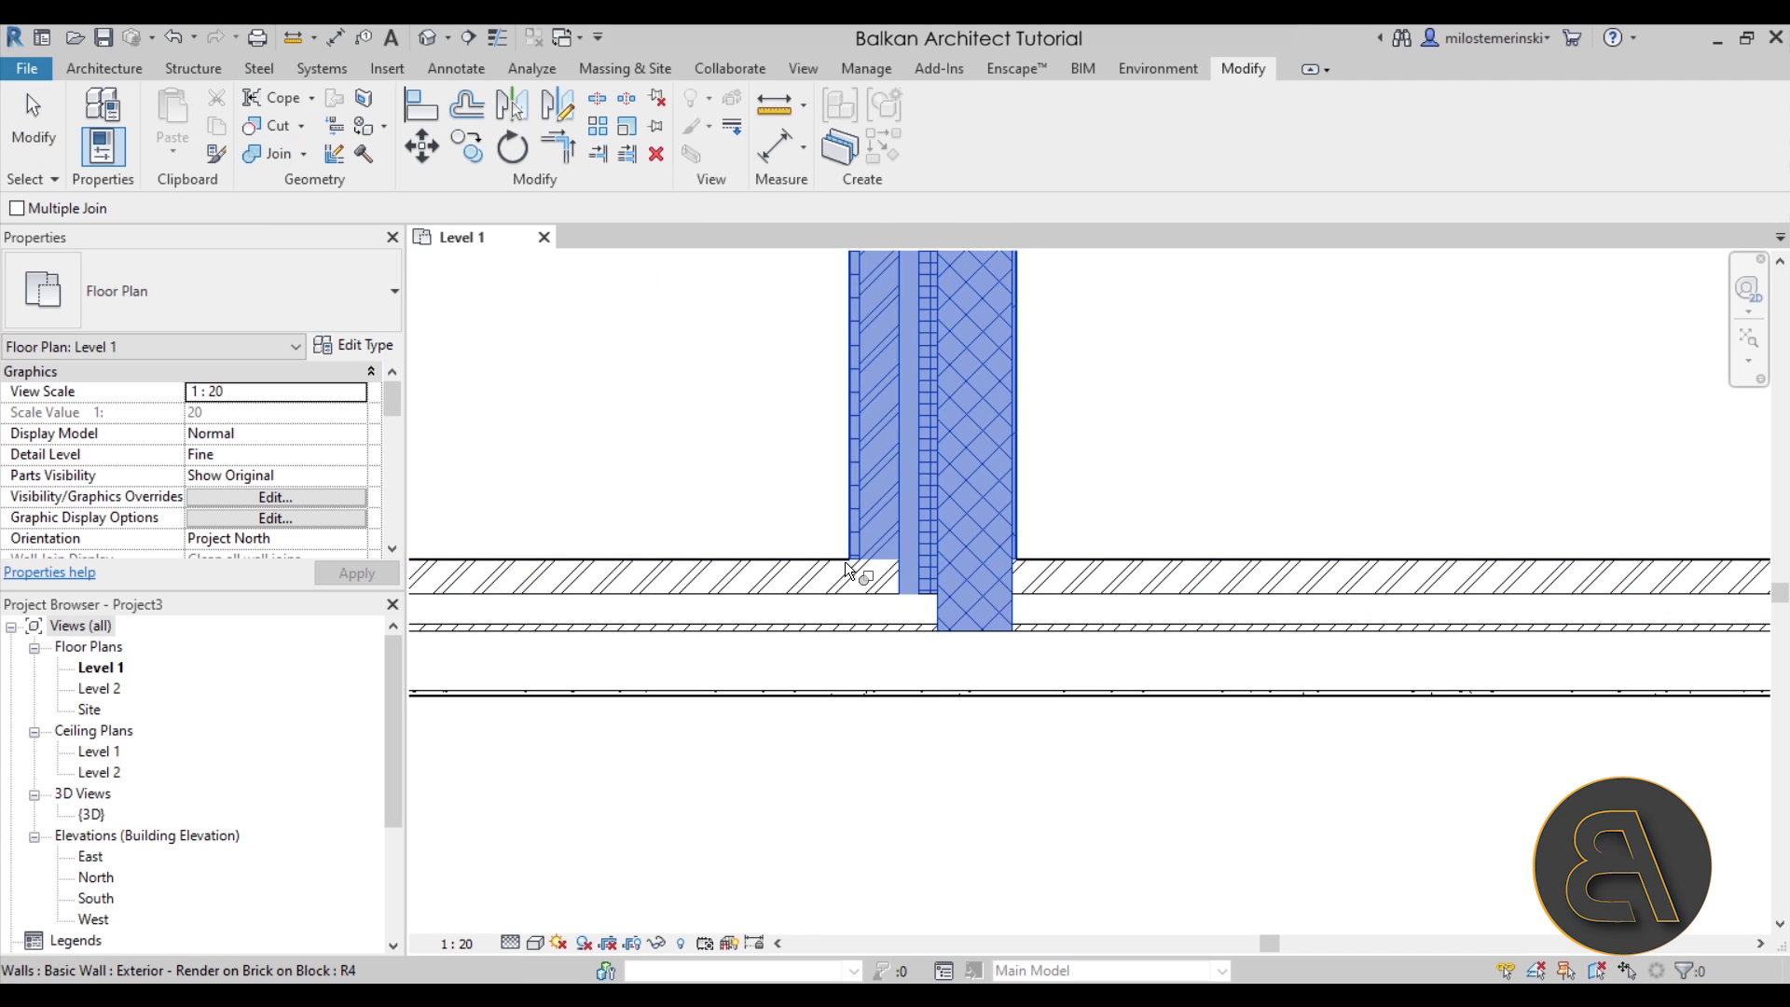
click(305, 156)
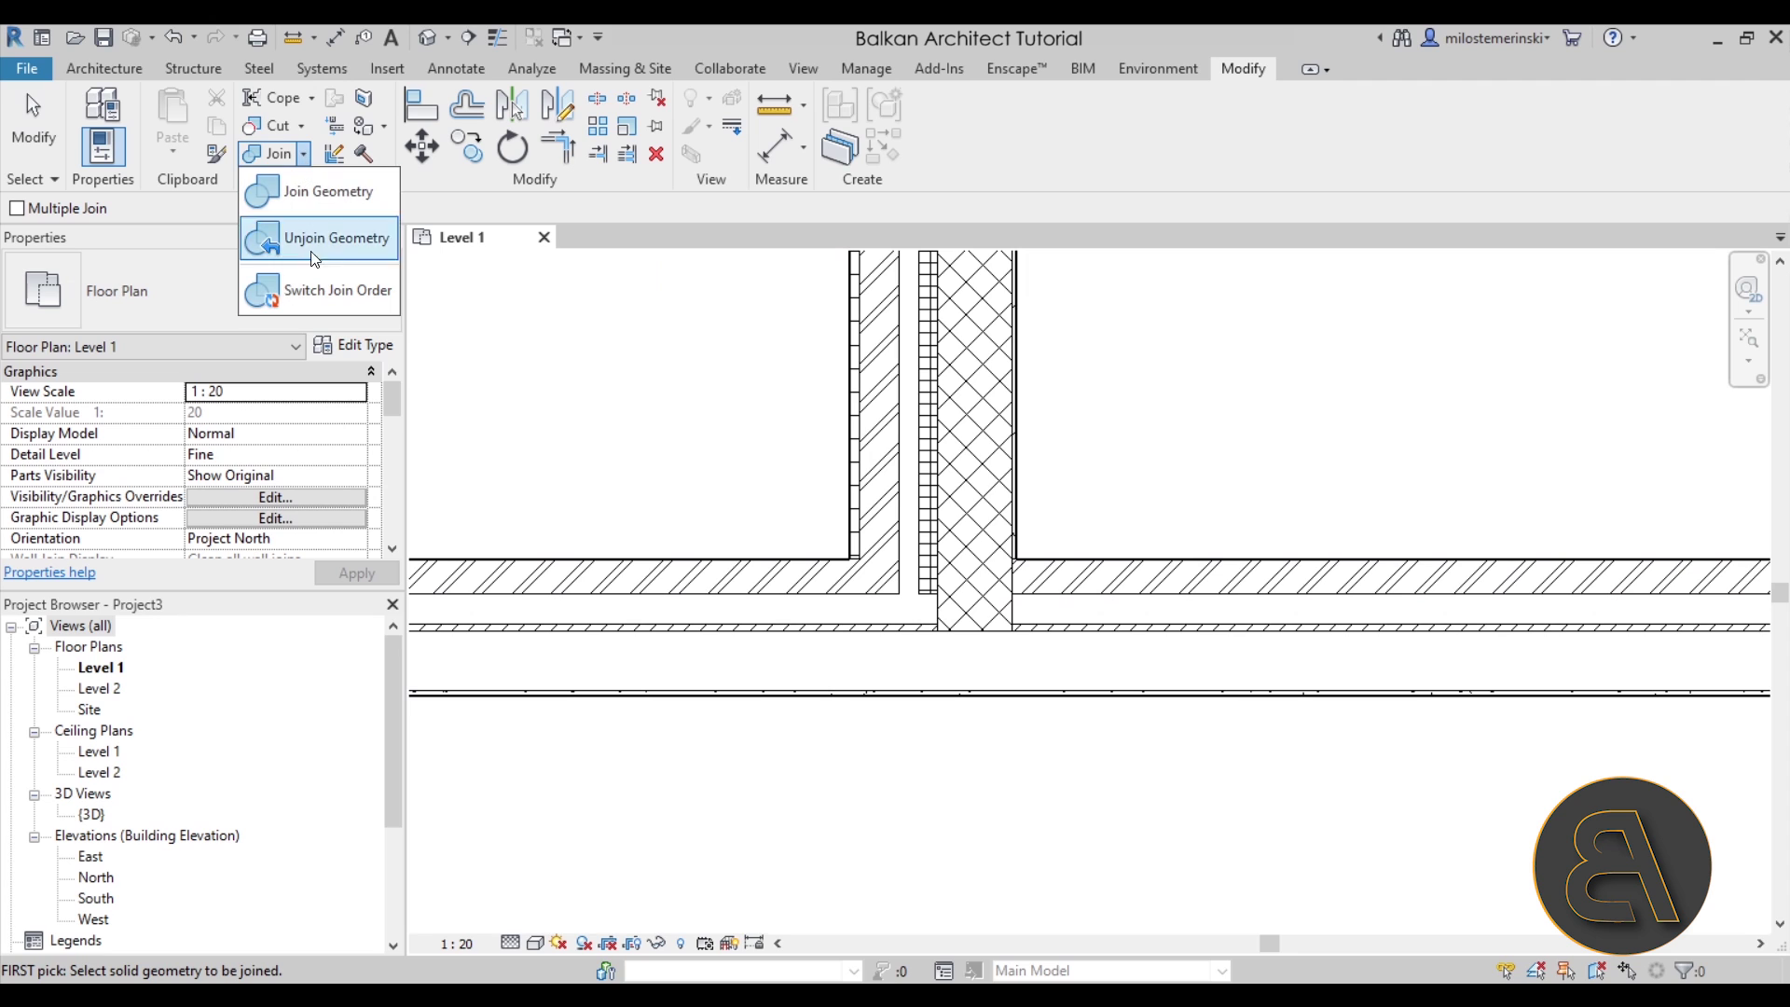
click(315, 292)
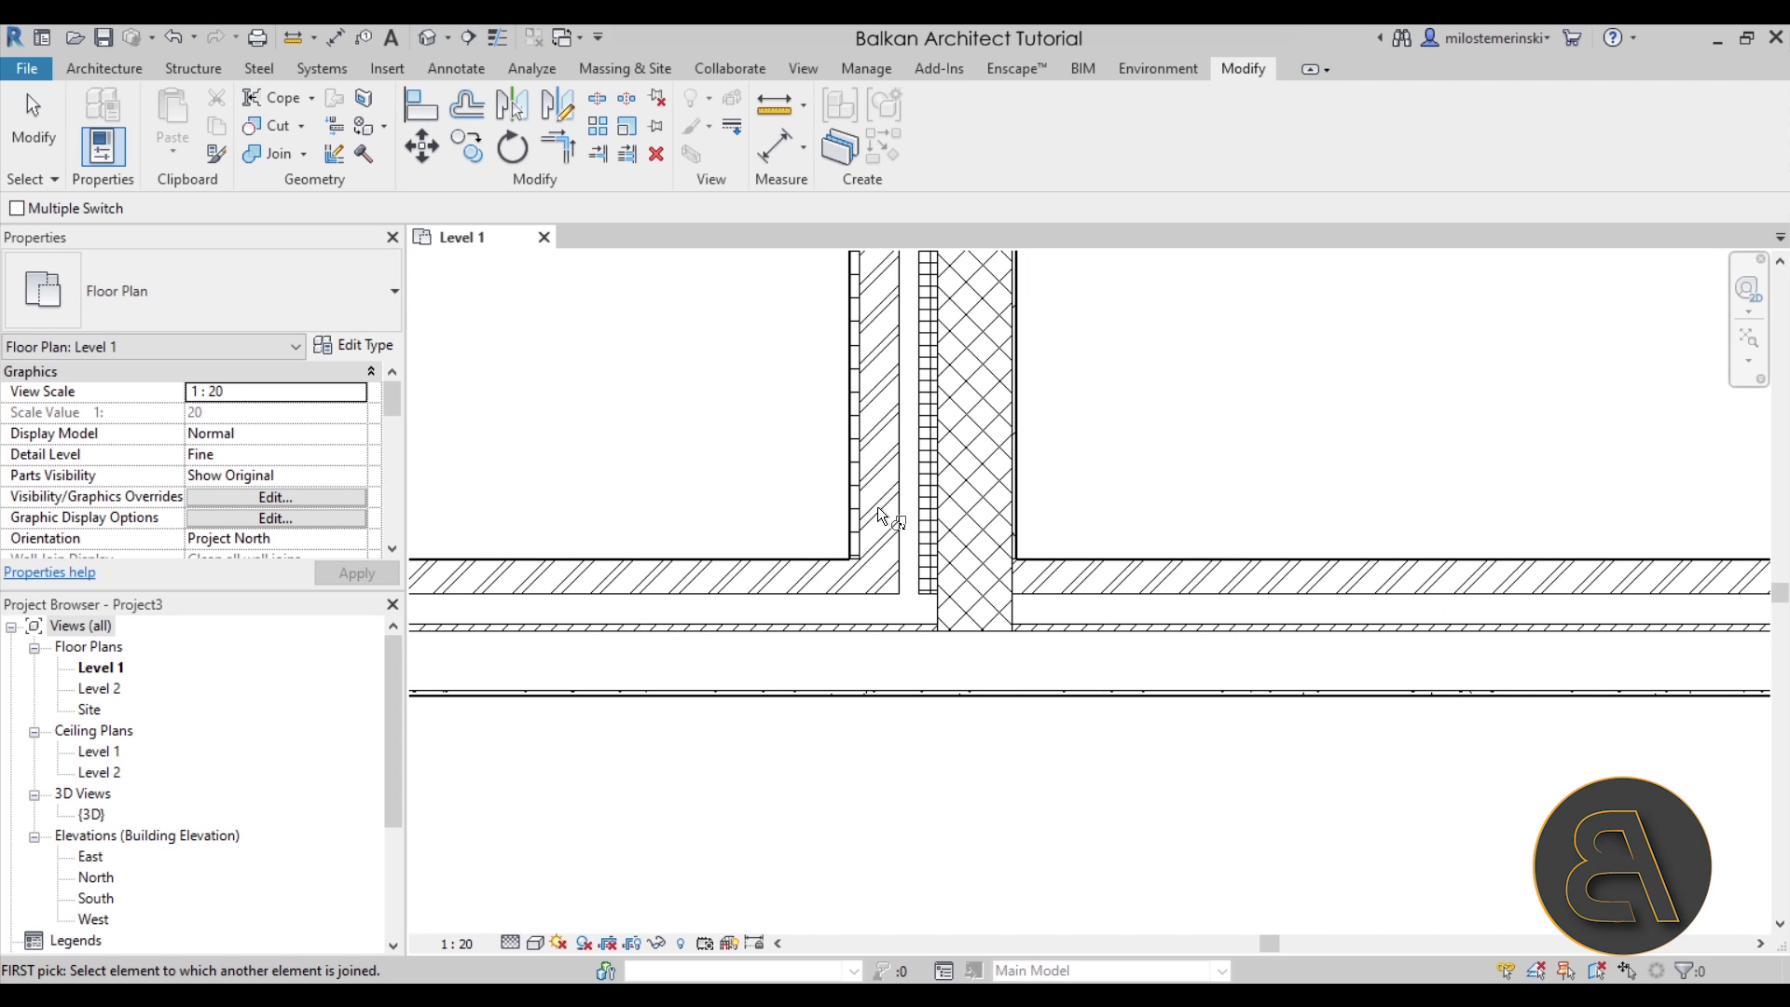
key(Escape)
Step: Disallow the join at the end of the vertical Render on Brick on Block wall that meets the horizontal wall
click(990, 517)
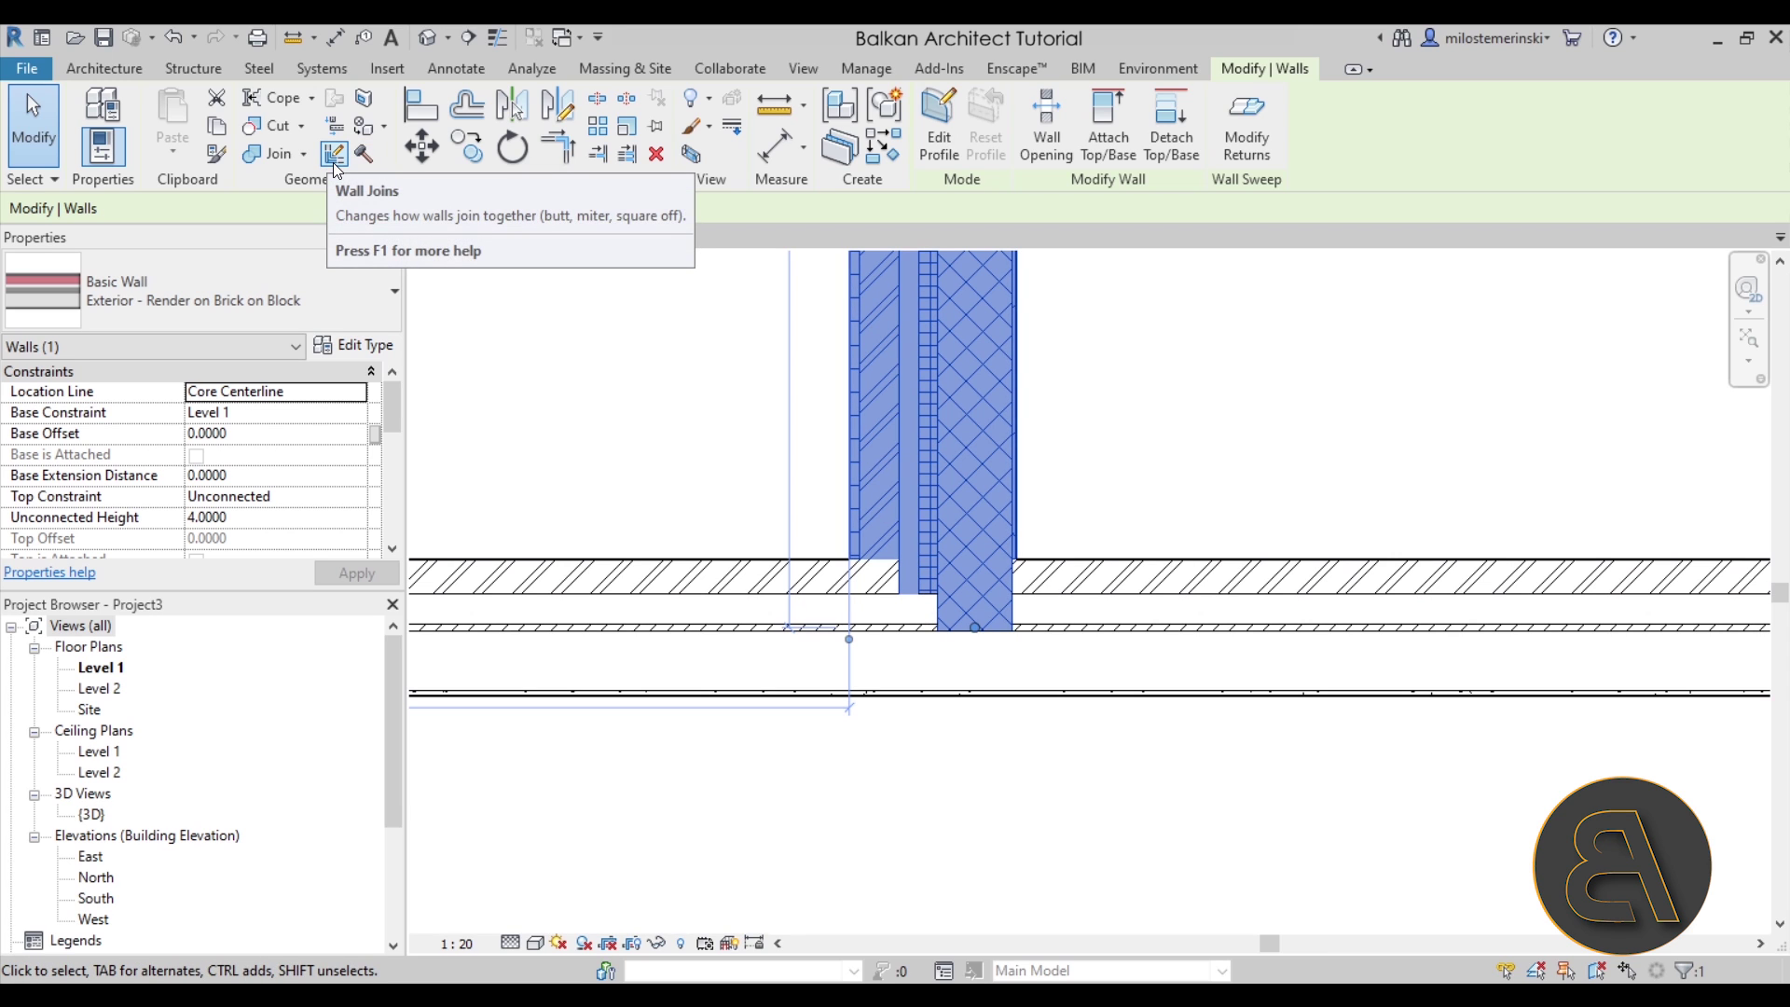
right_click(976, 630)
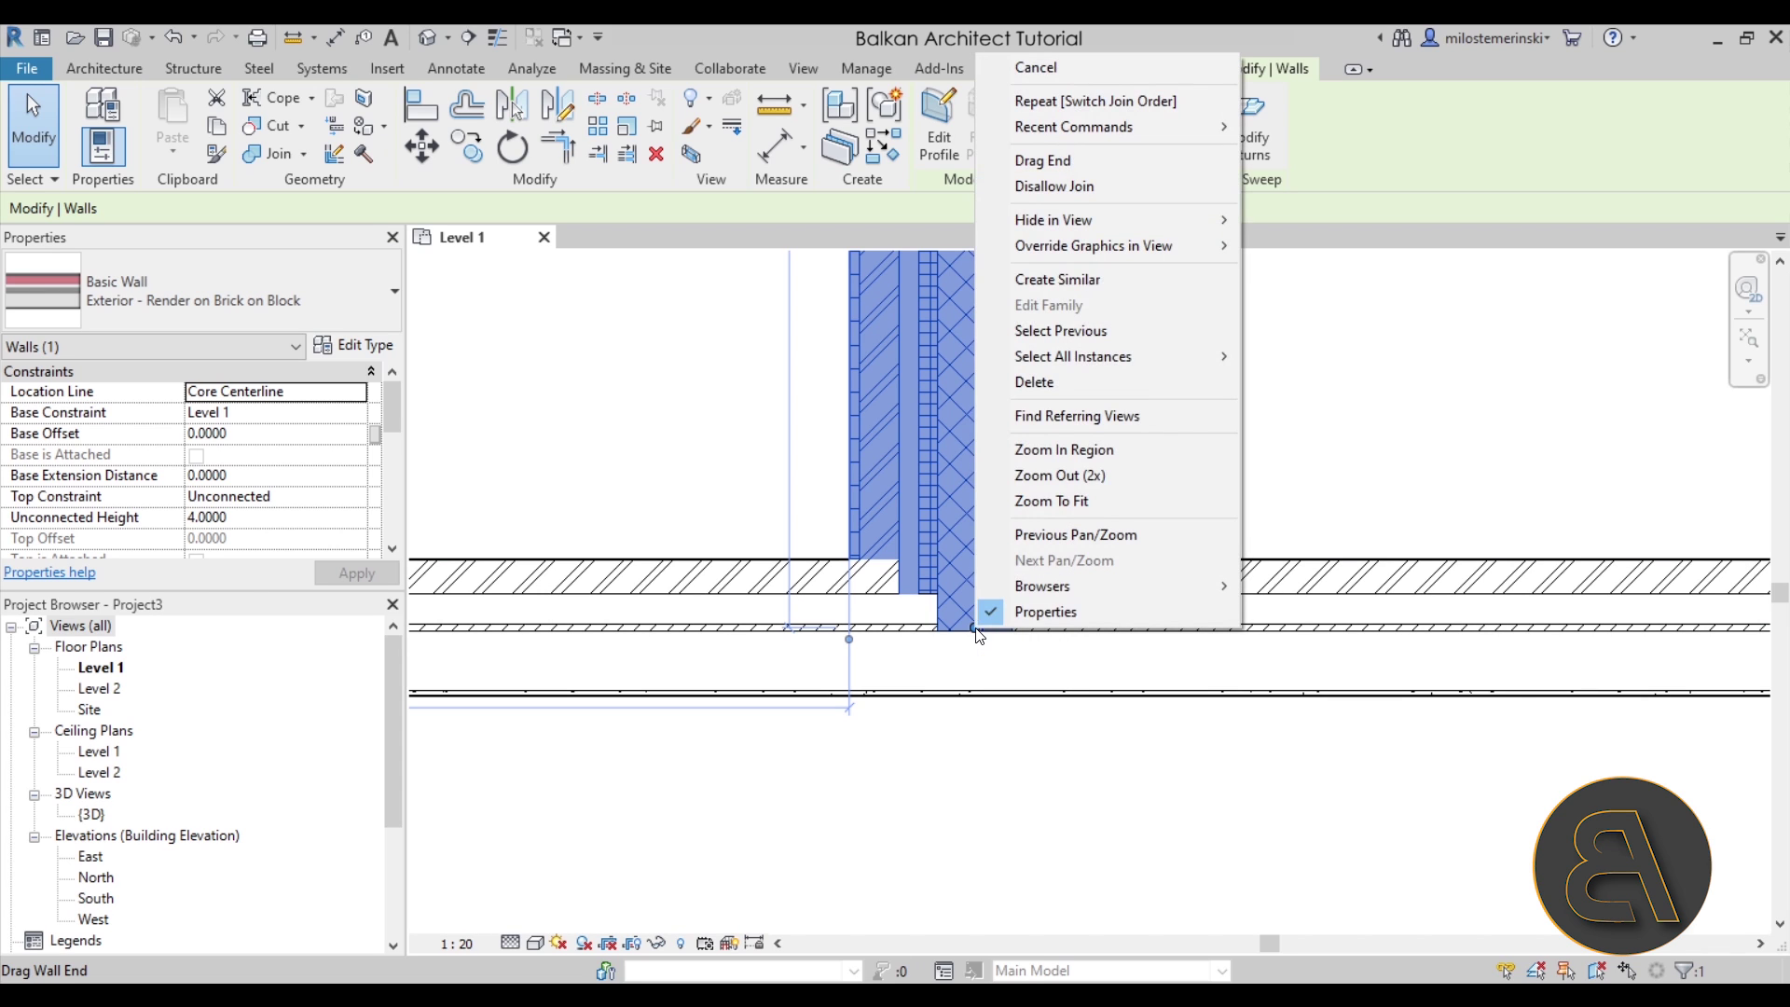
click(1056, 189)
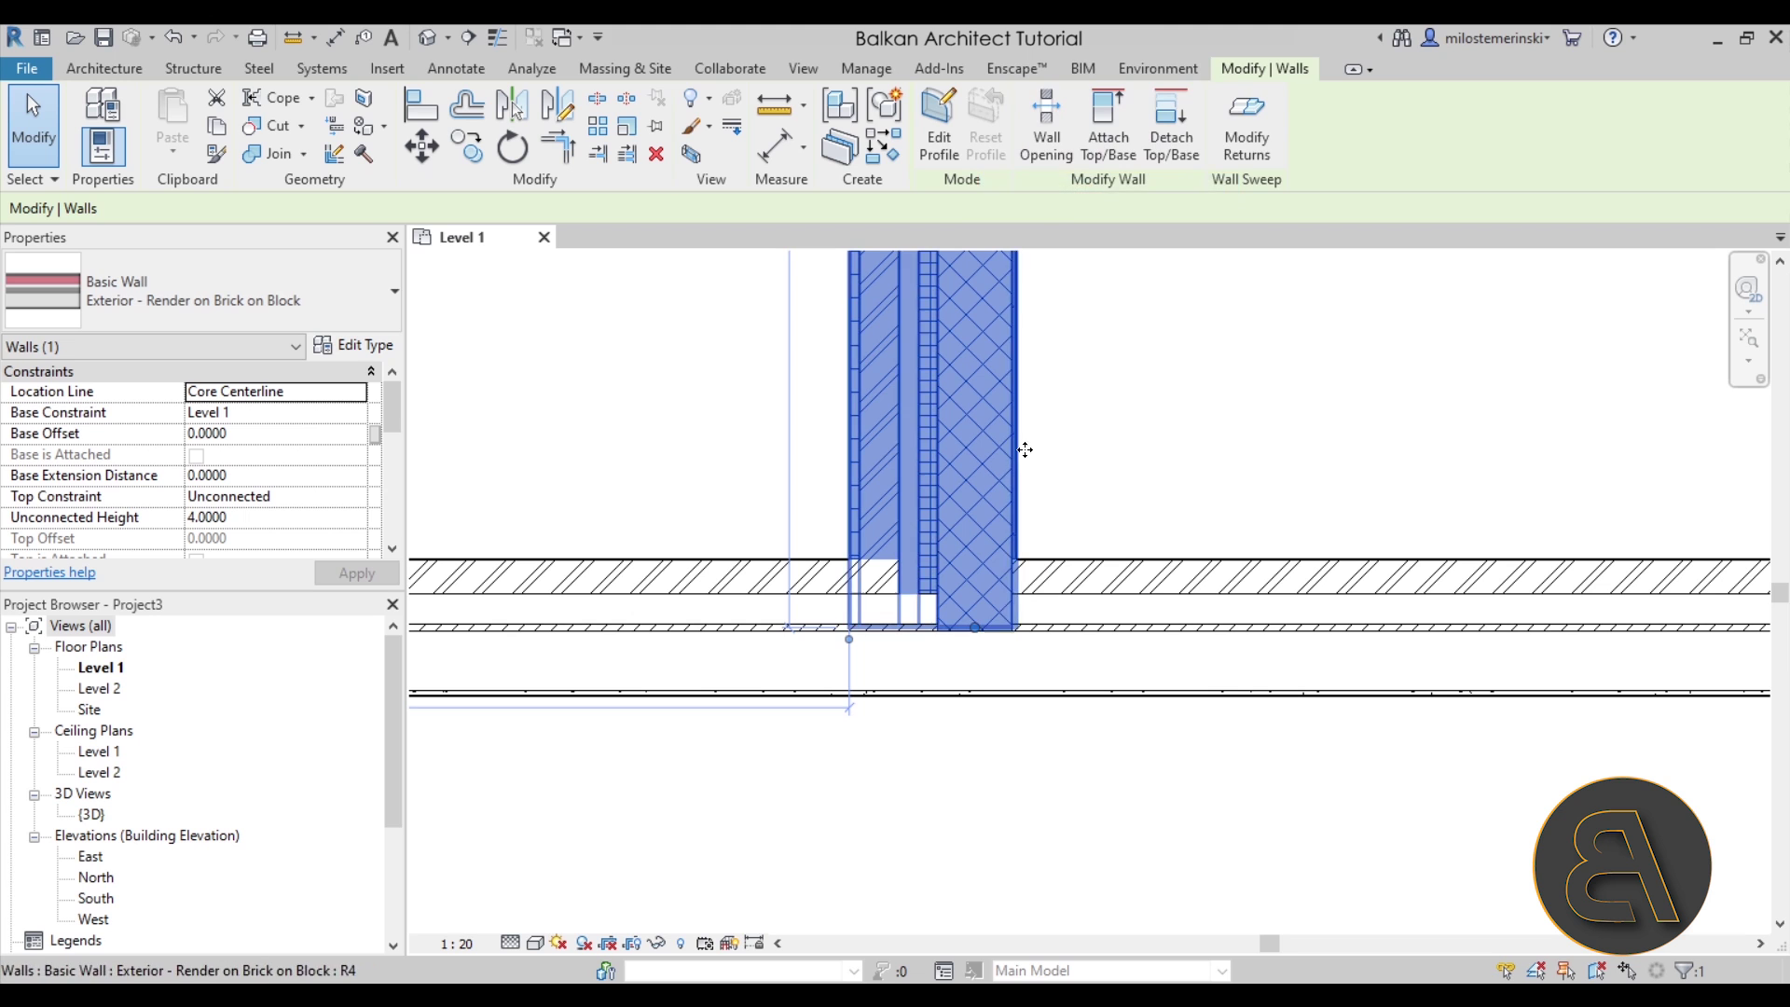
Step: Extend the vertical wall's unjoined end through the horizontal wall to the edge of its interior finish layer
click(1030, 502)
click(1012, 508)
drag(976, 631, 974, 691)
scroll(980, 690, up, 3)
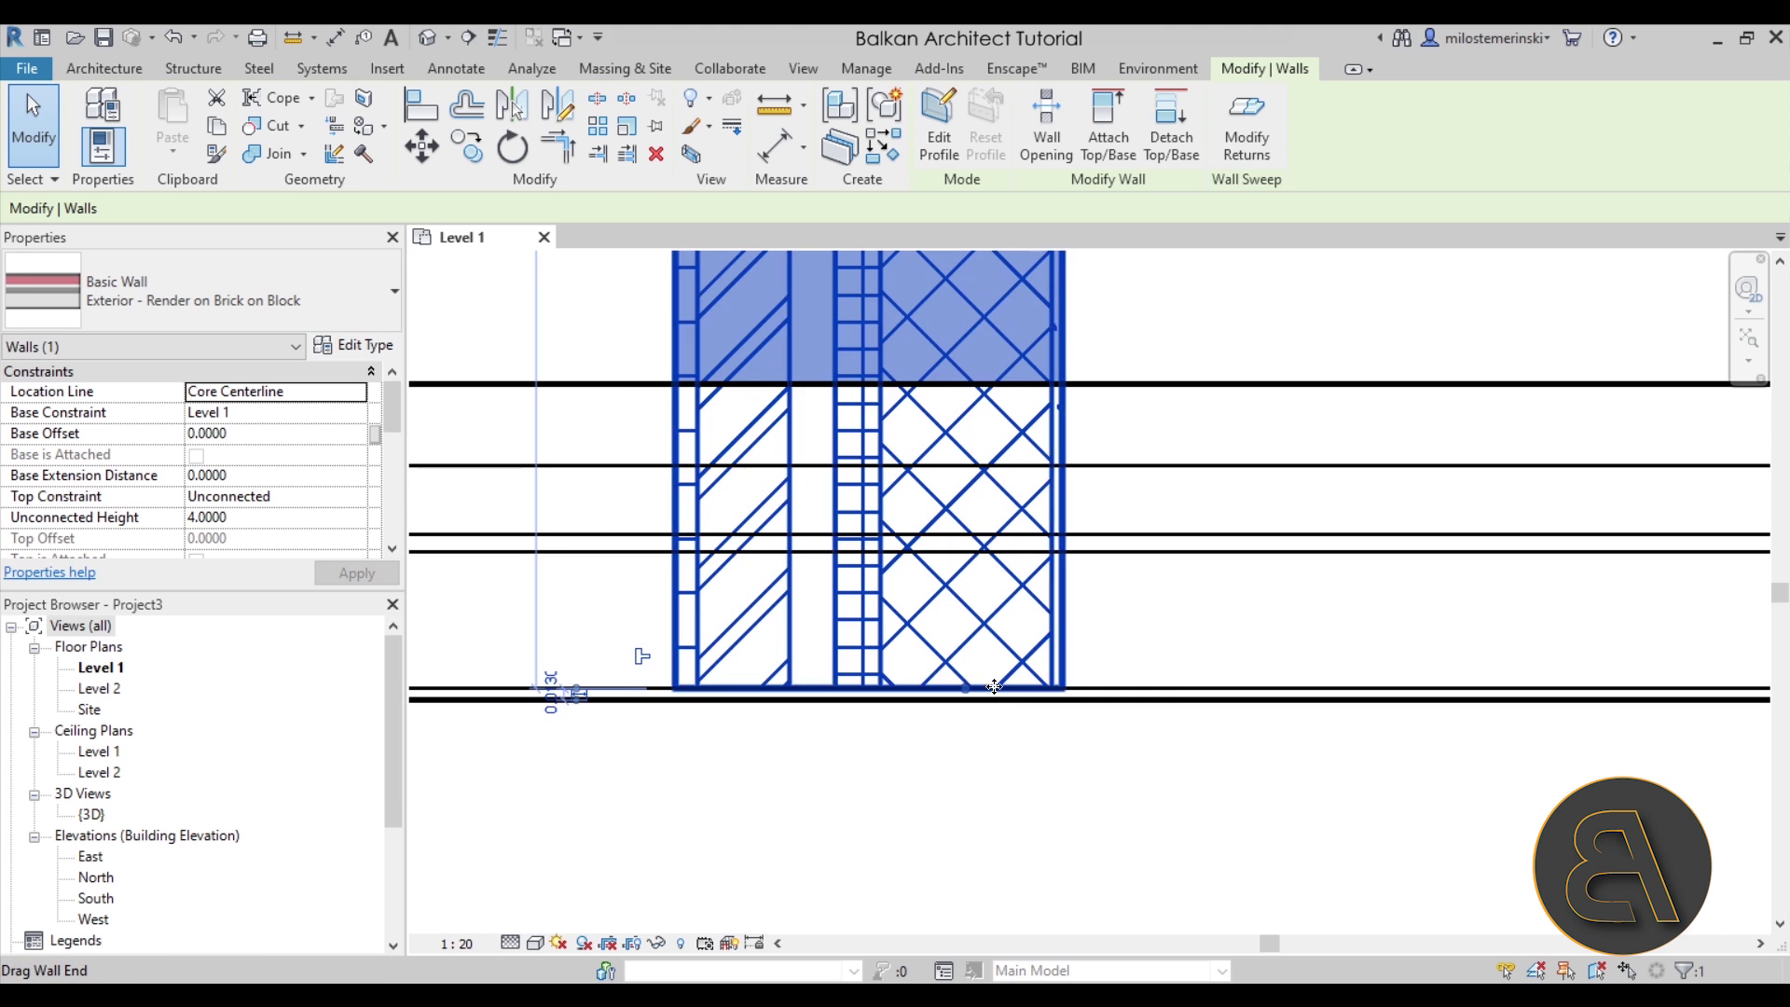
scroll(1058, 708, down, 2)
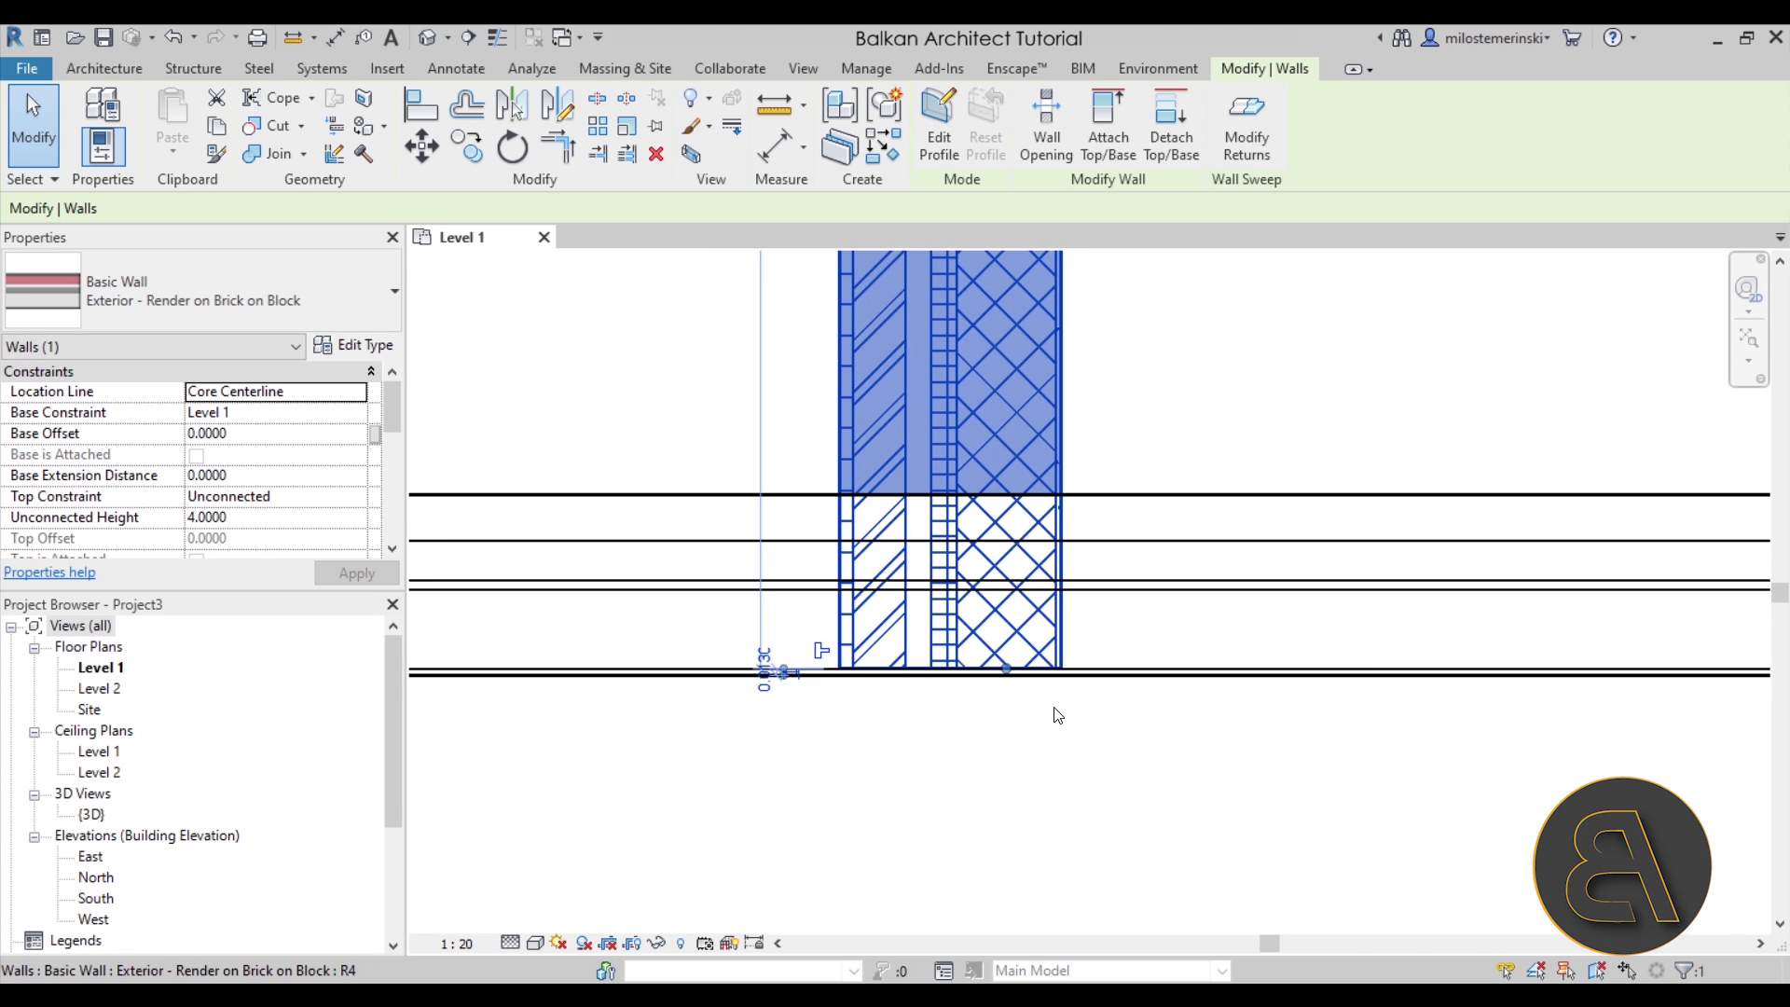
Step: Join the vertical wall to the horizontal wall with Join Geometry, and leave the command
click(272, 153)
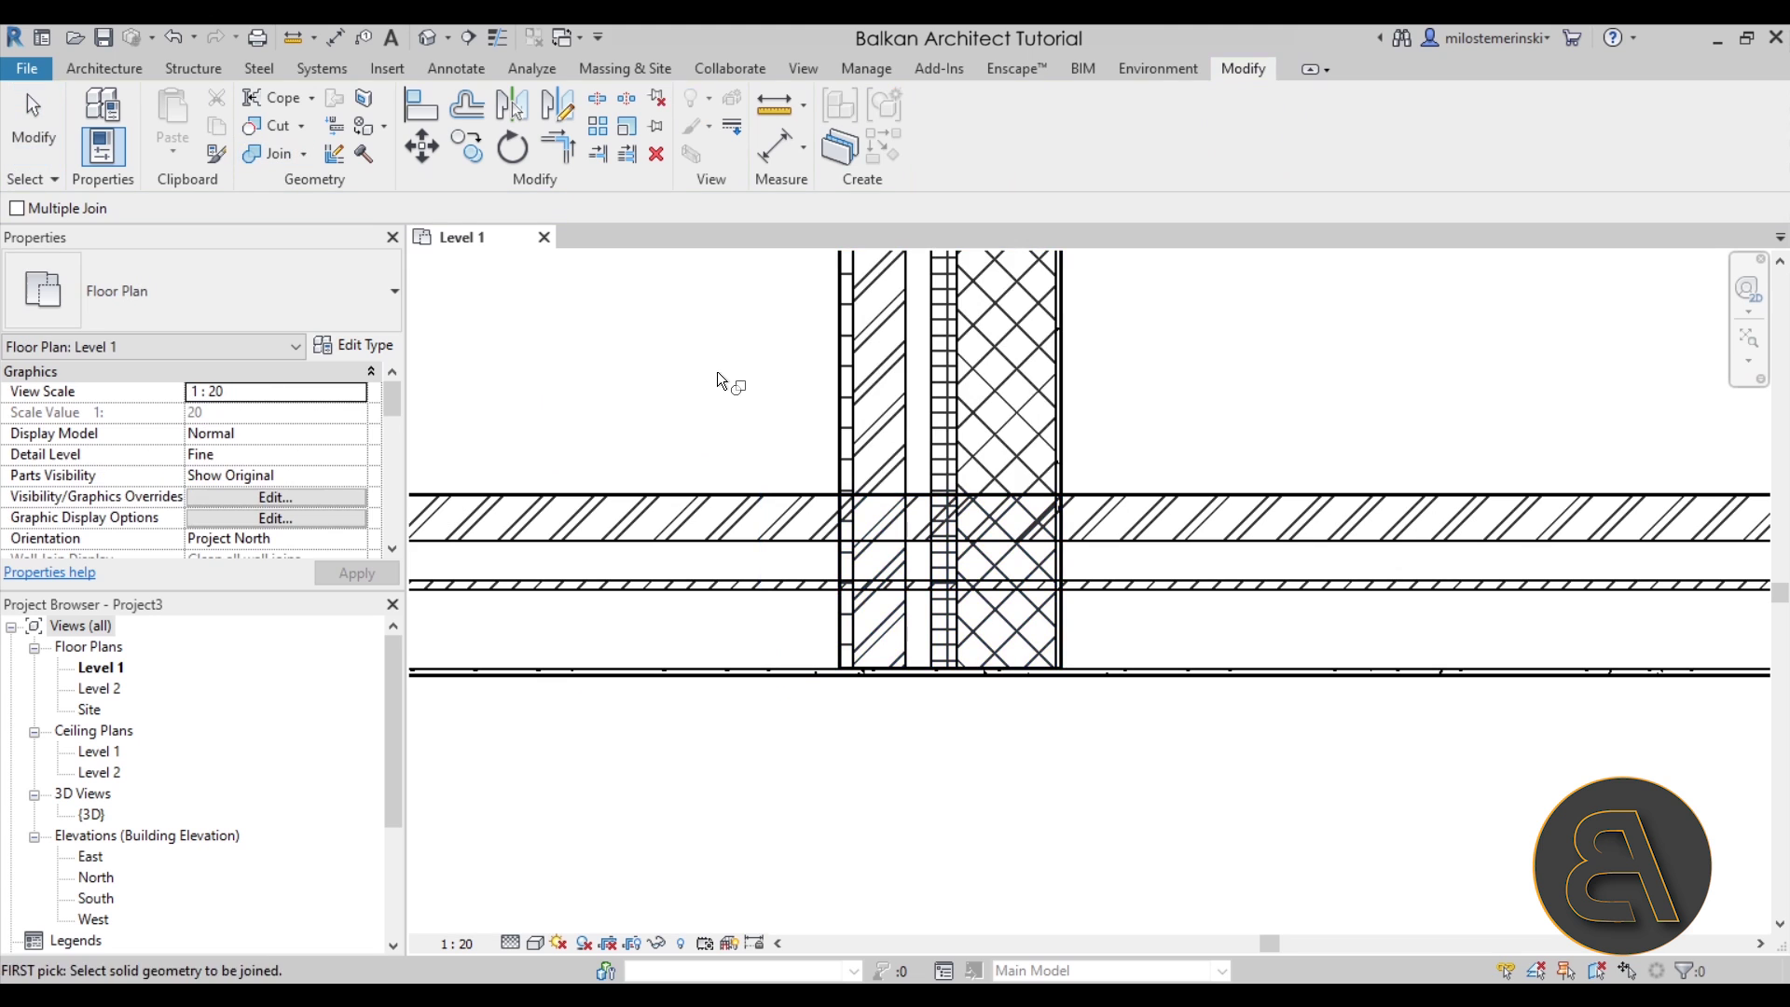
click(829, 431)
click(786, 494)
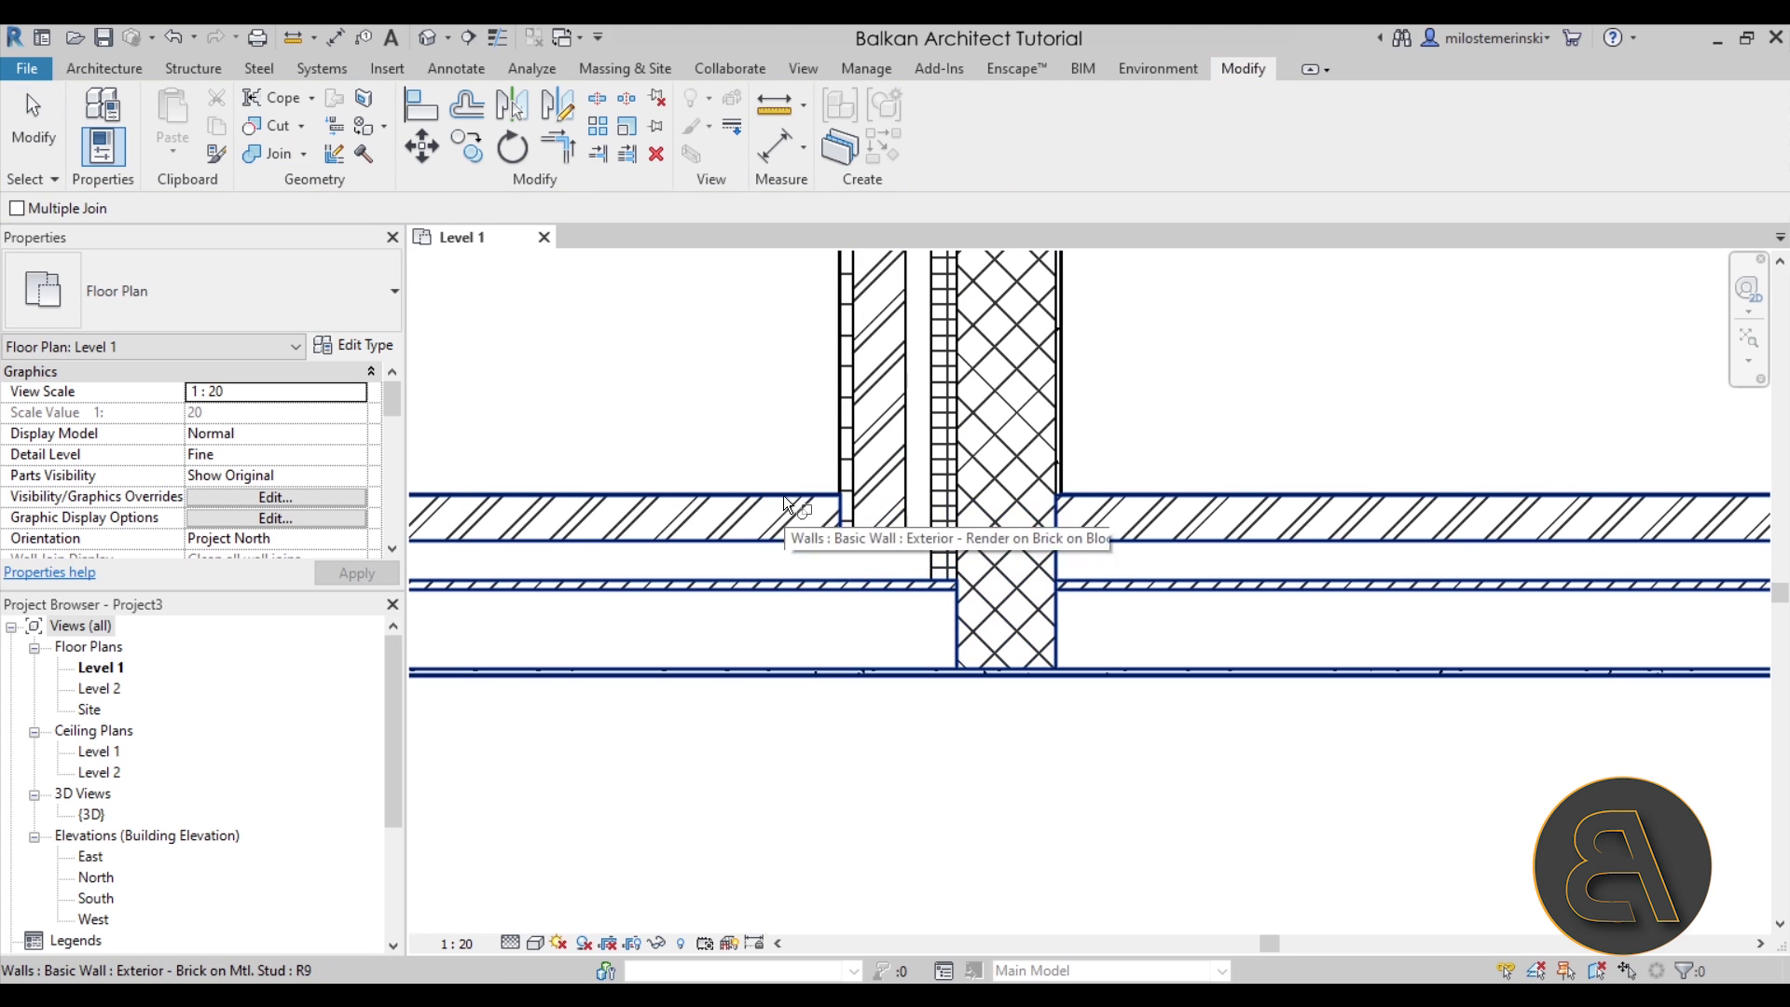
key(Escape)
Step: Examine how the layers of the two walls connect at the joined T-junction
scroll(1011, 743, up, 2)
scroll(970, 743, down, 3)
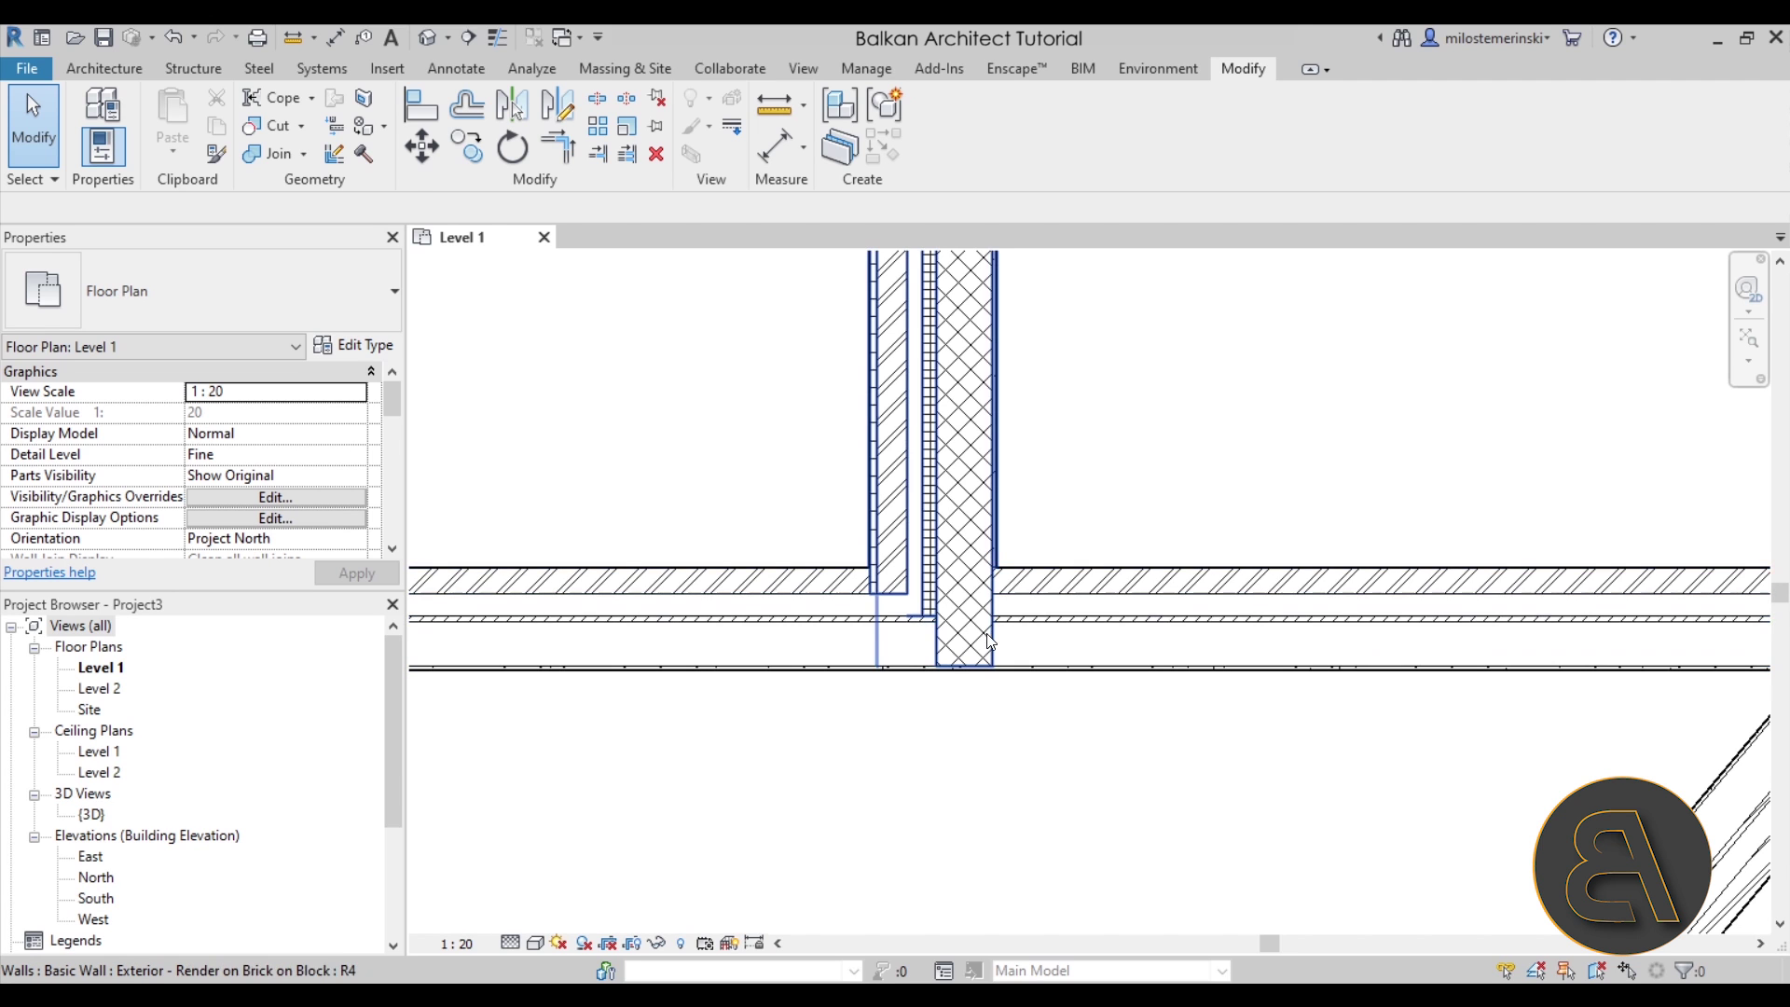
scroll(876, 613, up, 2)
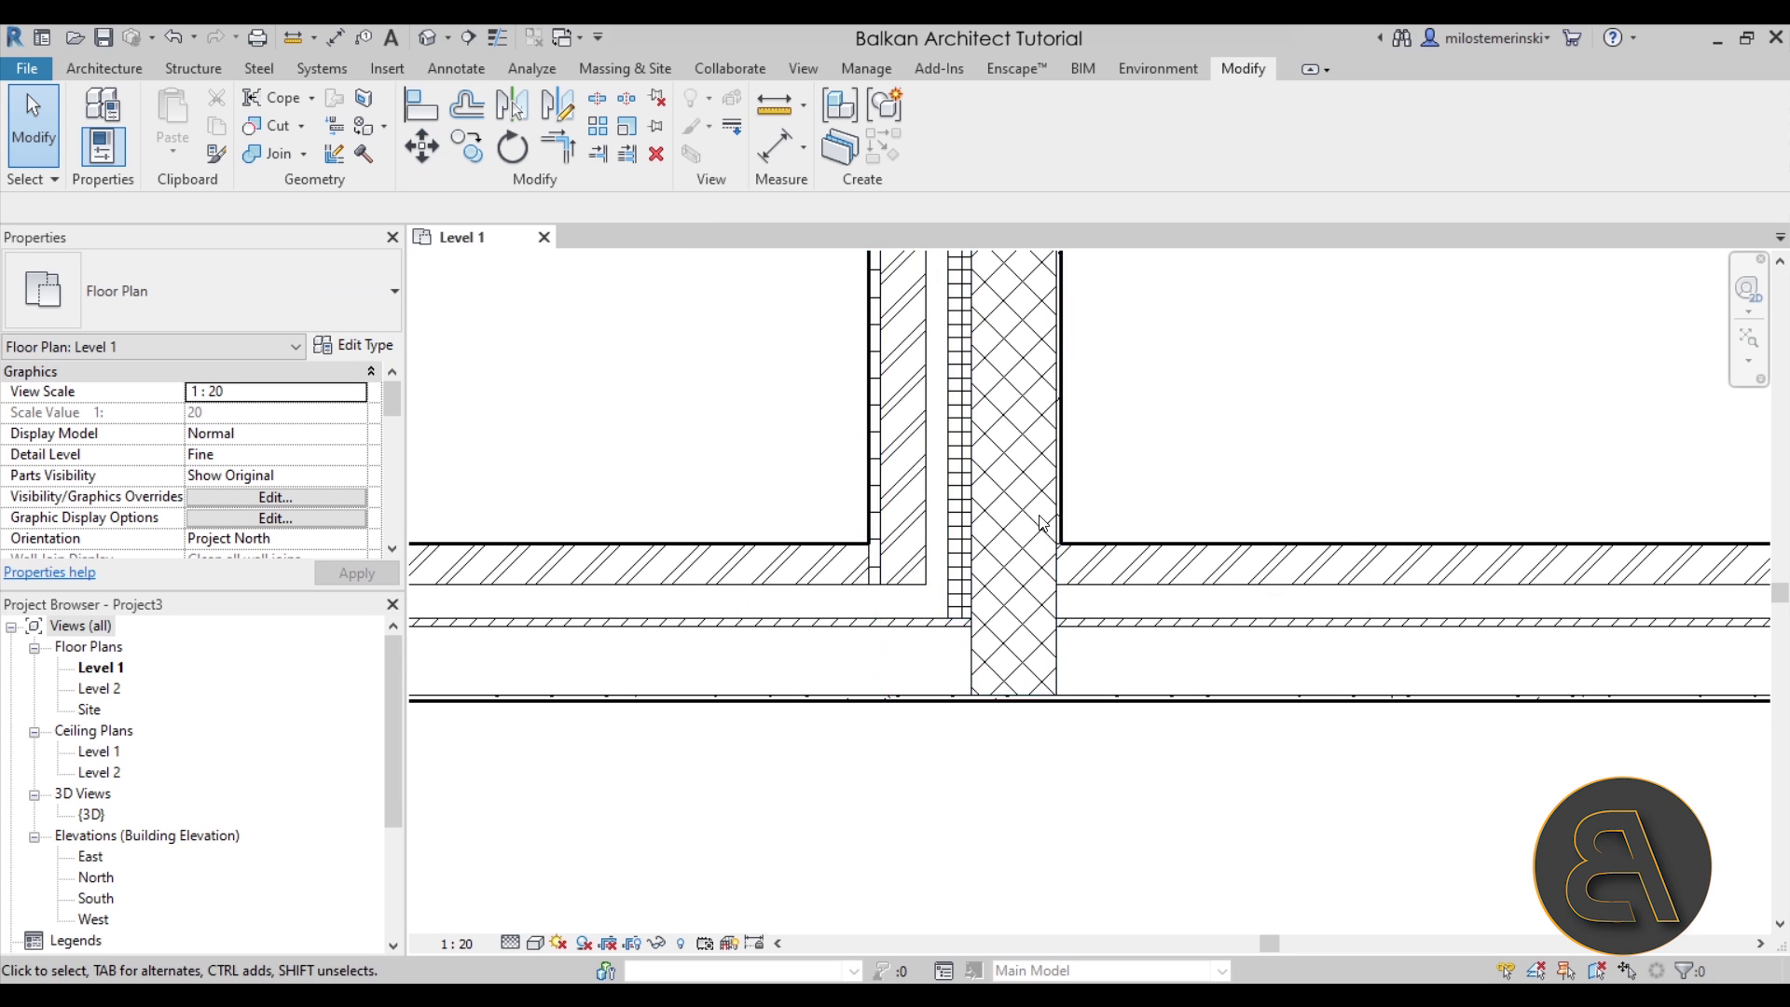
scroll(1042, 522, down, 3)
middle_drag(1043, 523, 1088, 665)
scroll(1088, 560, down, 2)
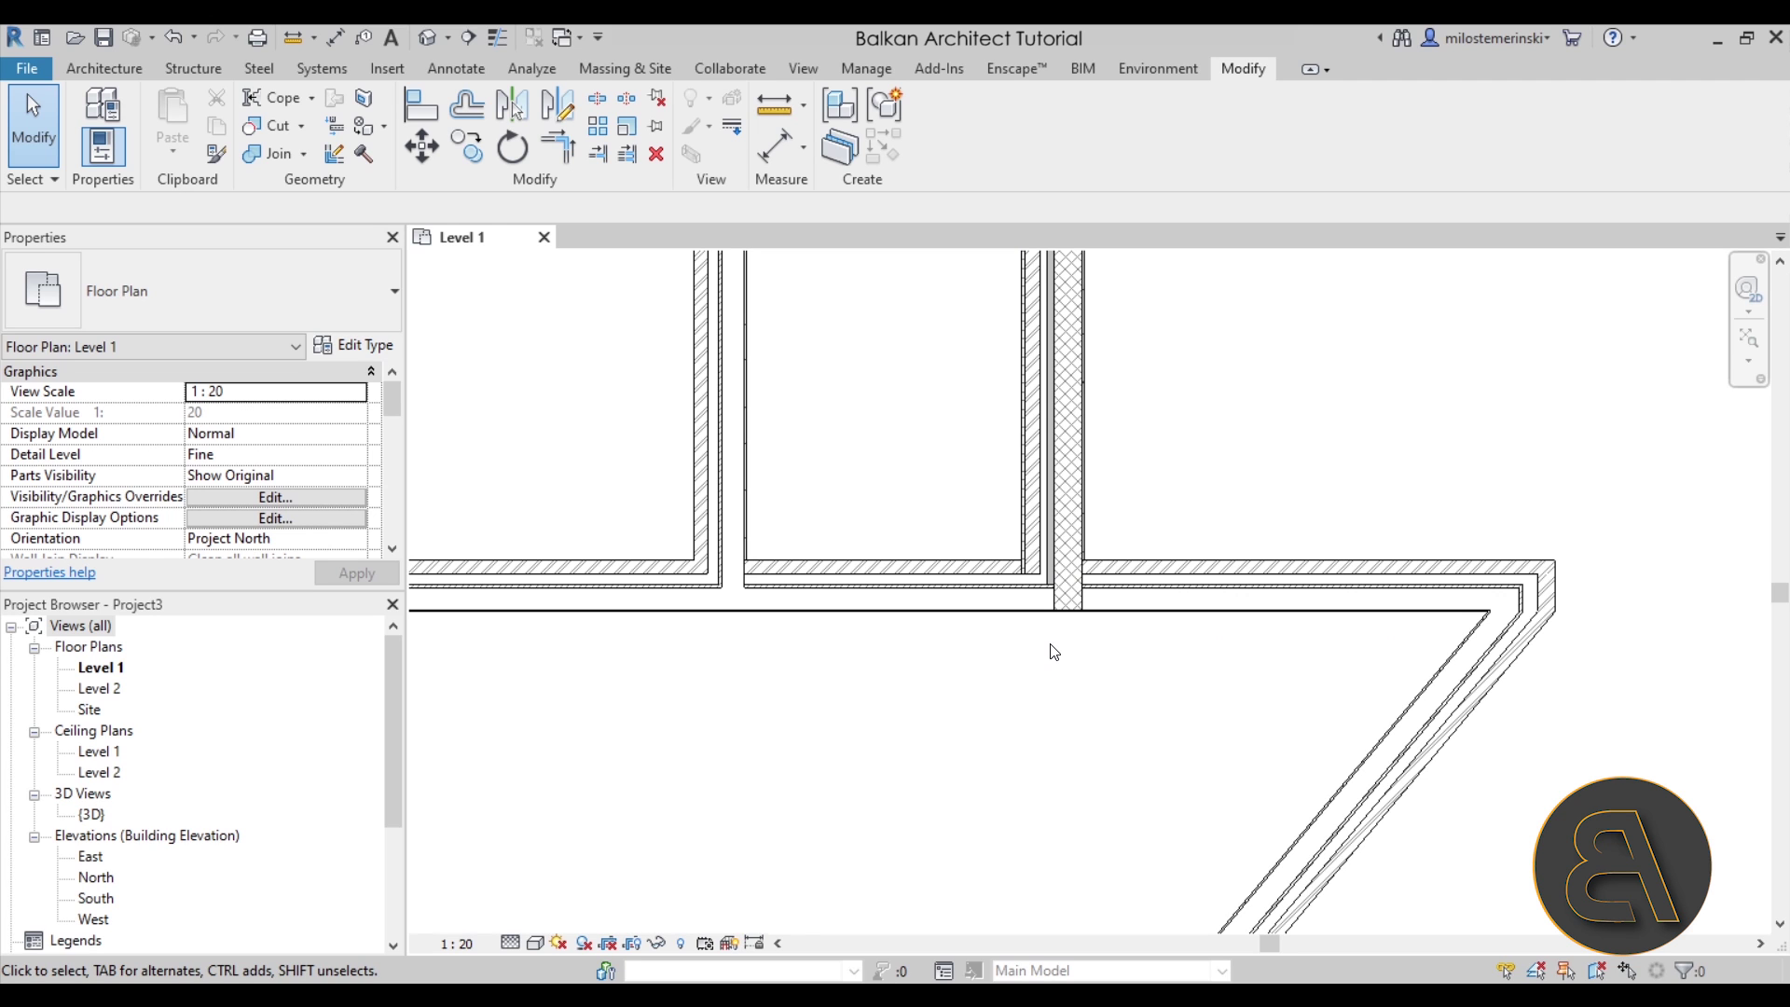
scroll(1238, 600, up, 3)
middle_drag(1133, 533, 1142, 506)
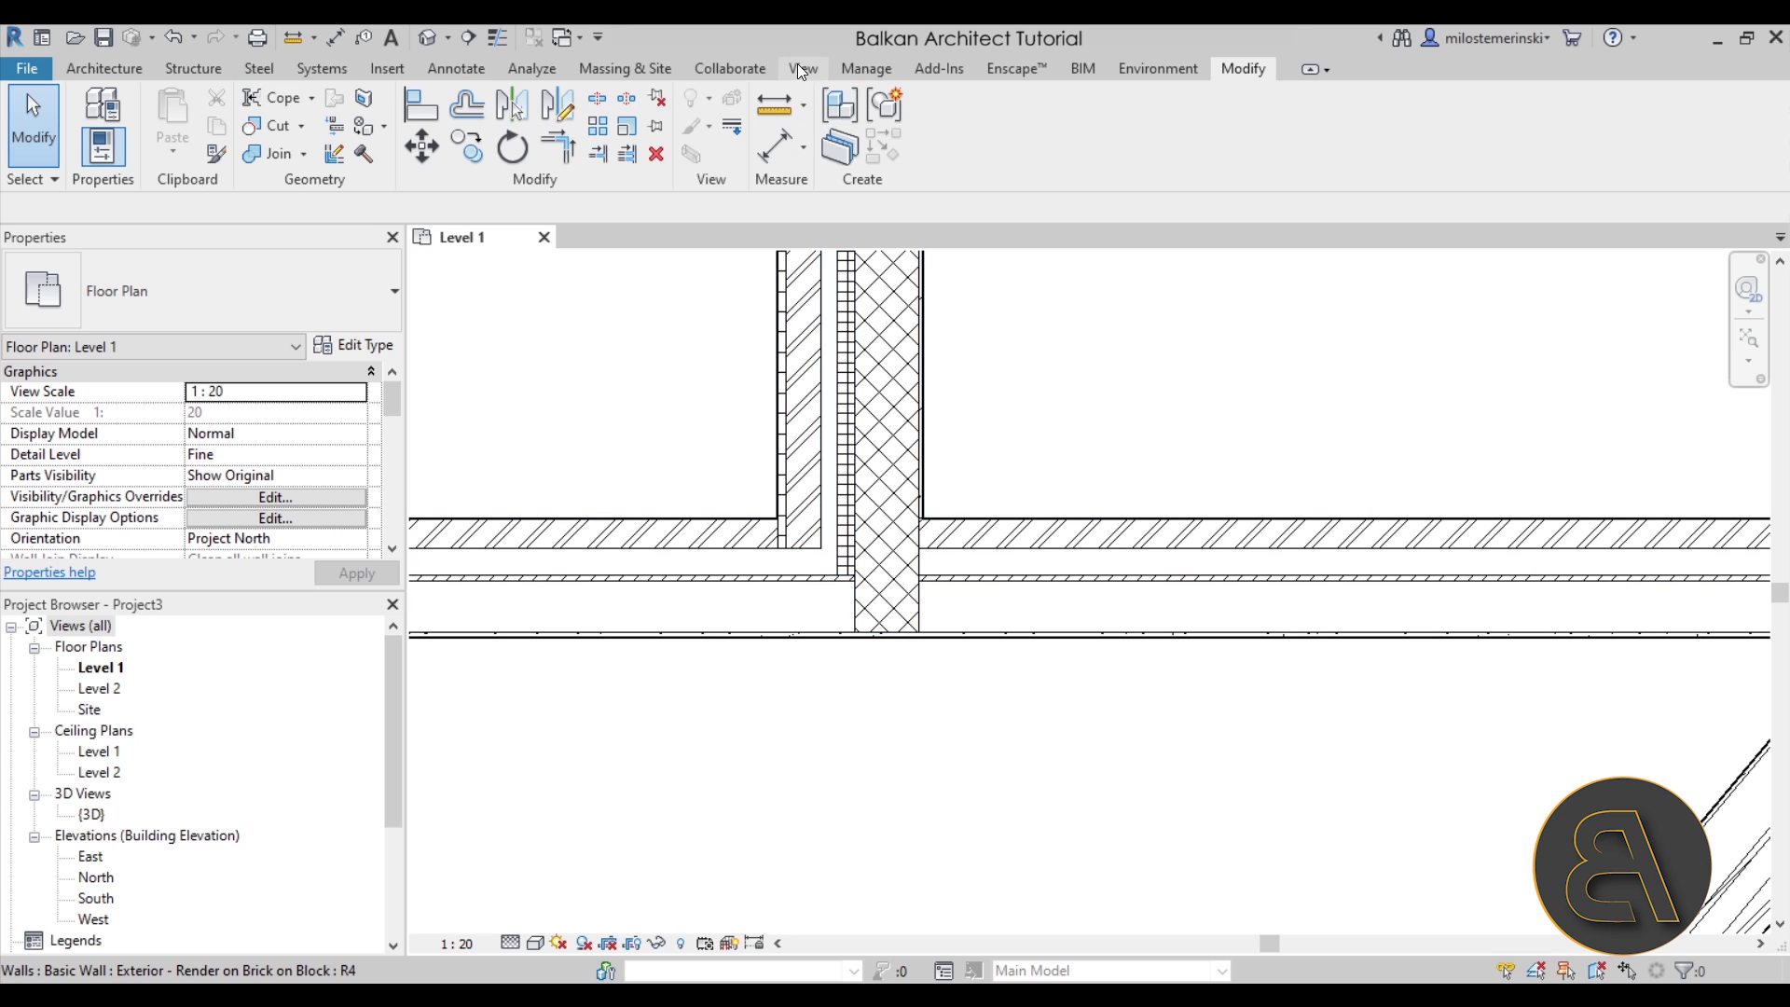
Step: Use Cut Profile to trim the vertical wall's thin outer render layer at the horizontal wall's exterior brick face, and finish the sketch
click(800, 68)
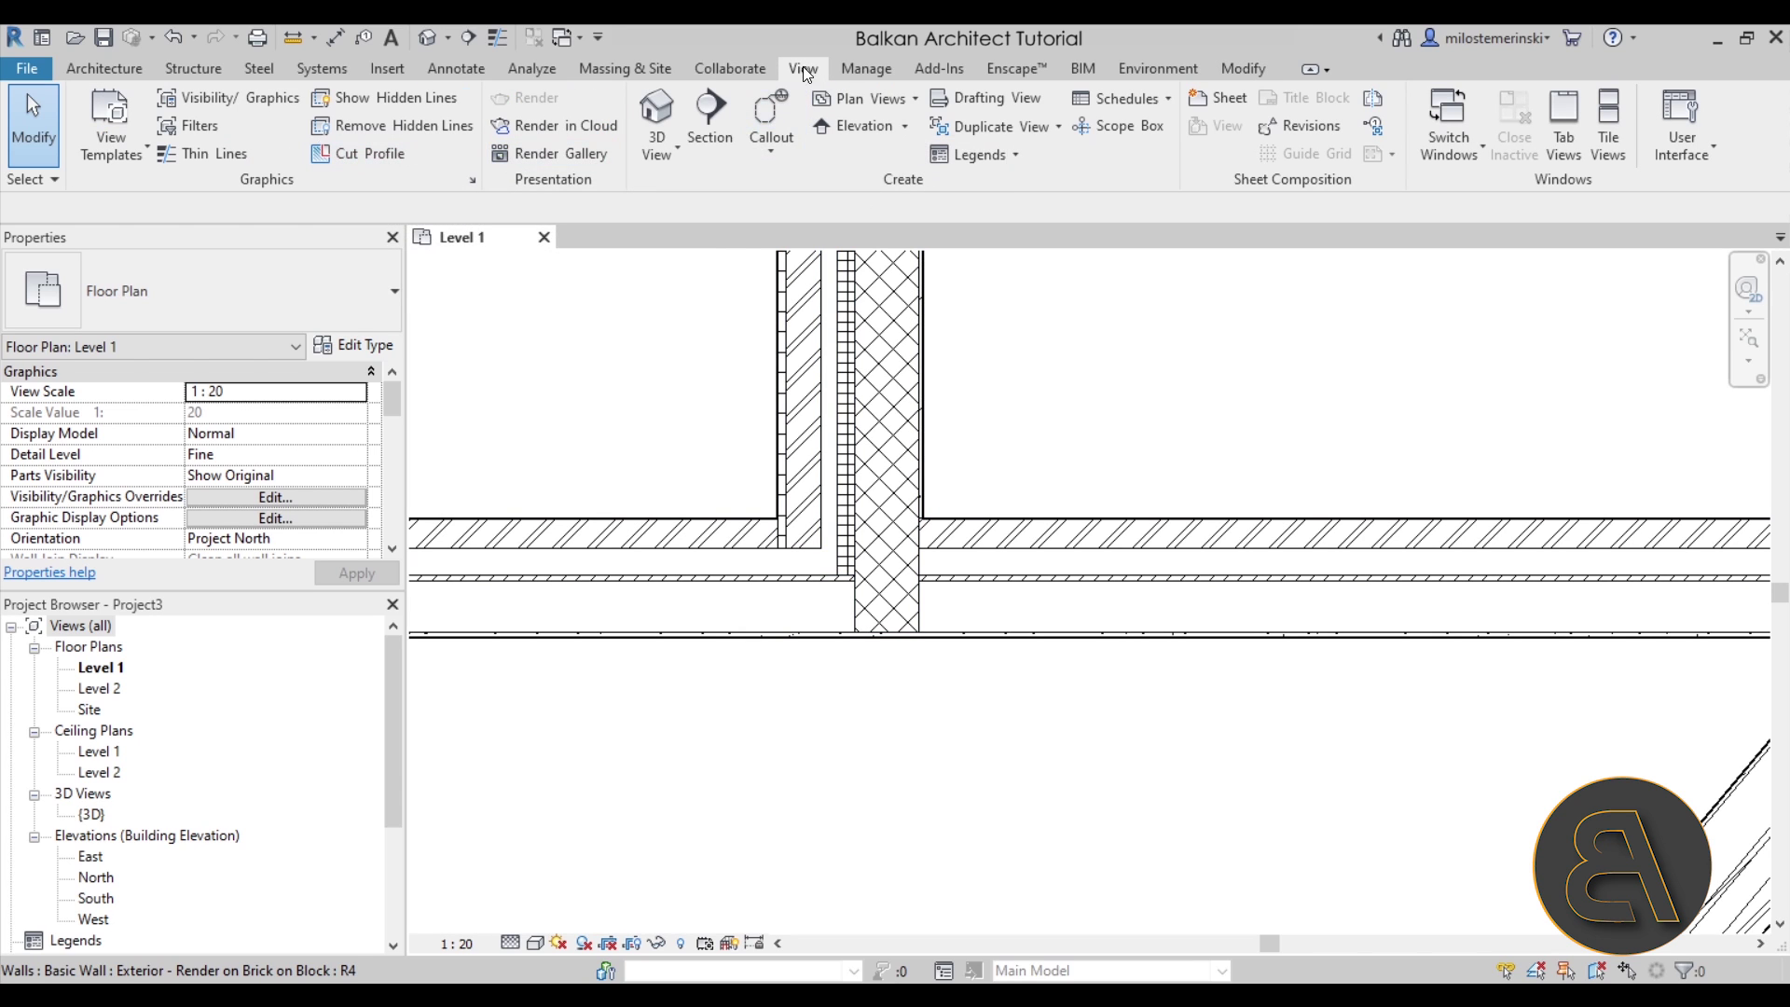
click(336, 155)
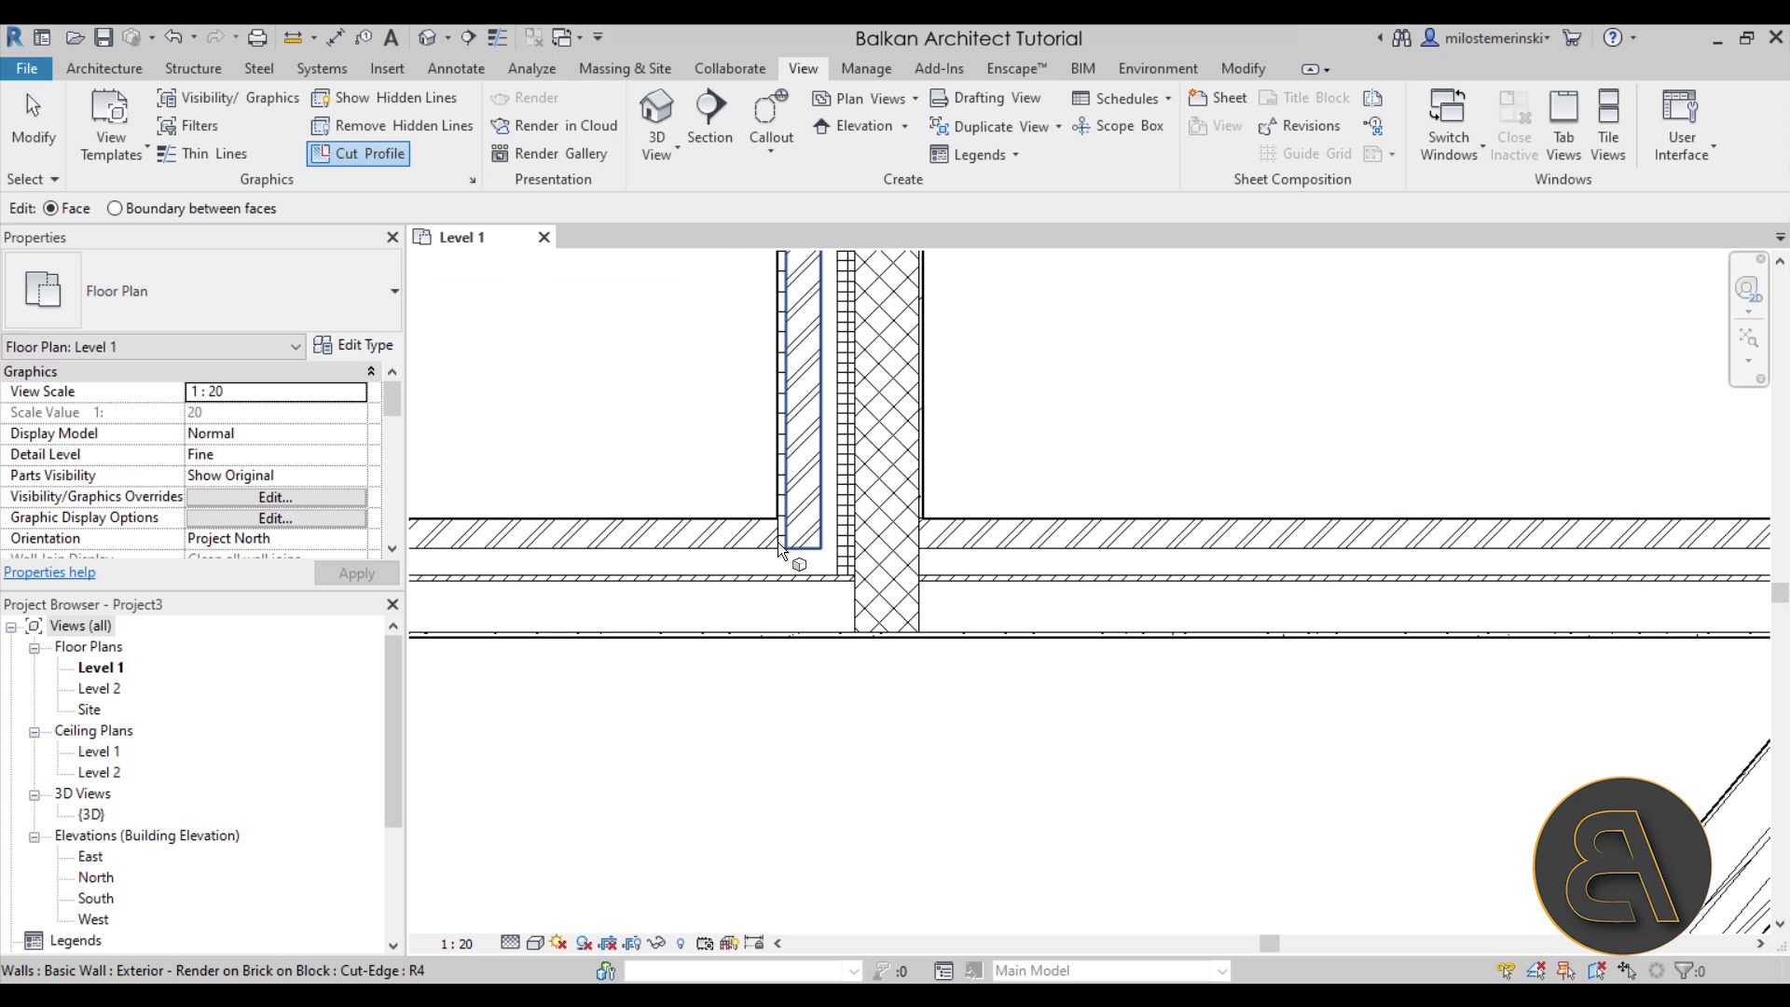
scroll(778, 541, up, 3)
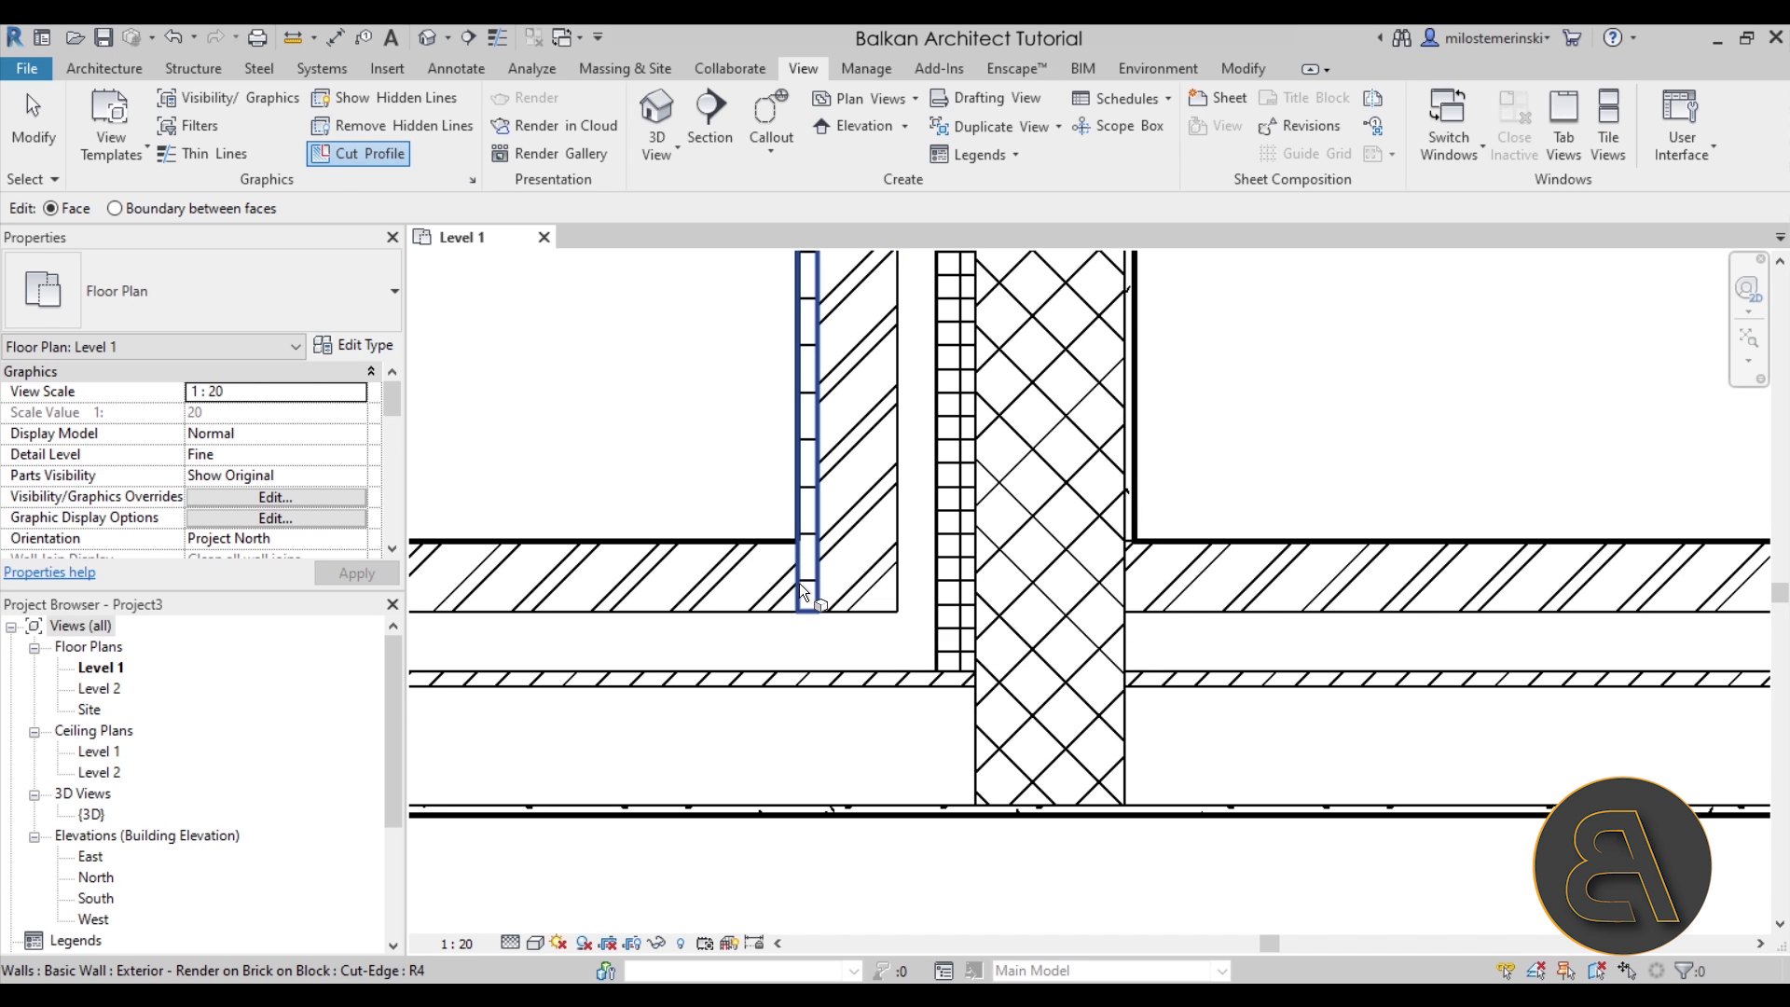
click(798, 584)
scroll(809, 574, up, 1)
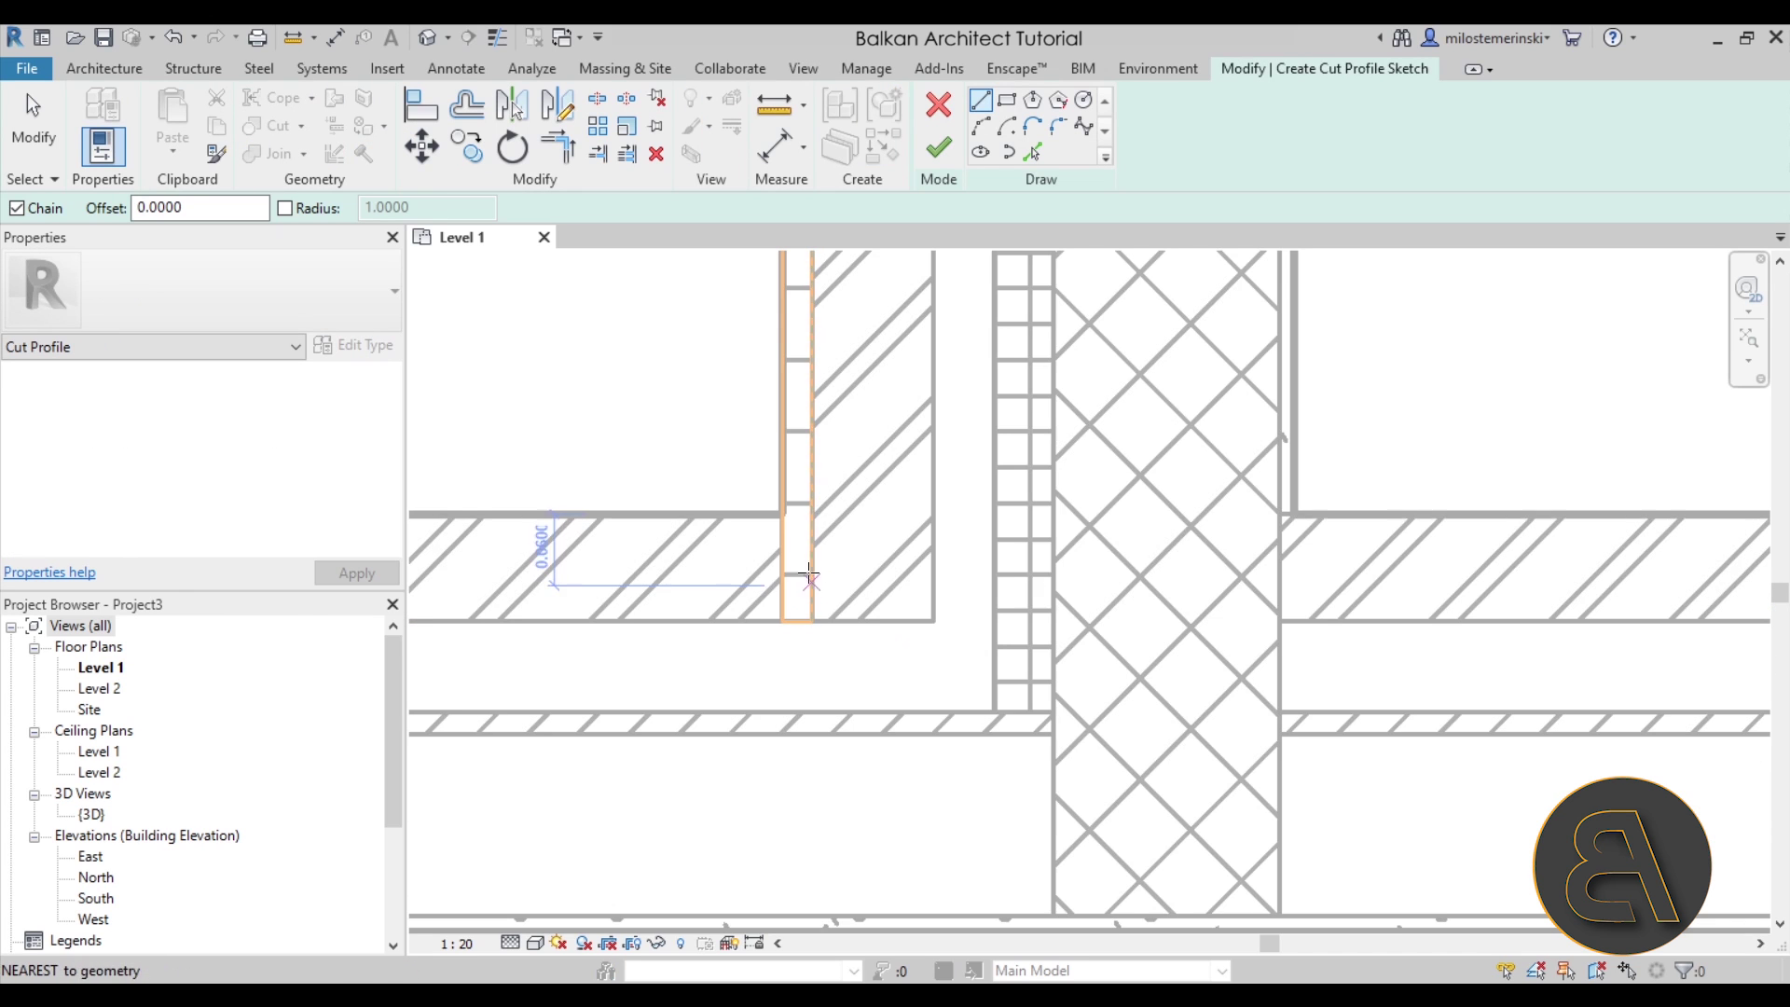
click(781, 513)
click(811, 513)
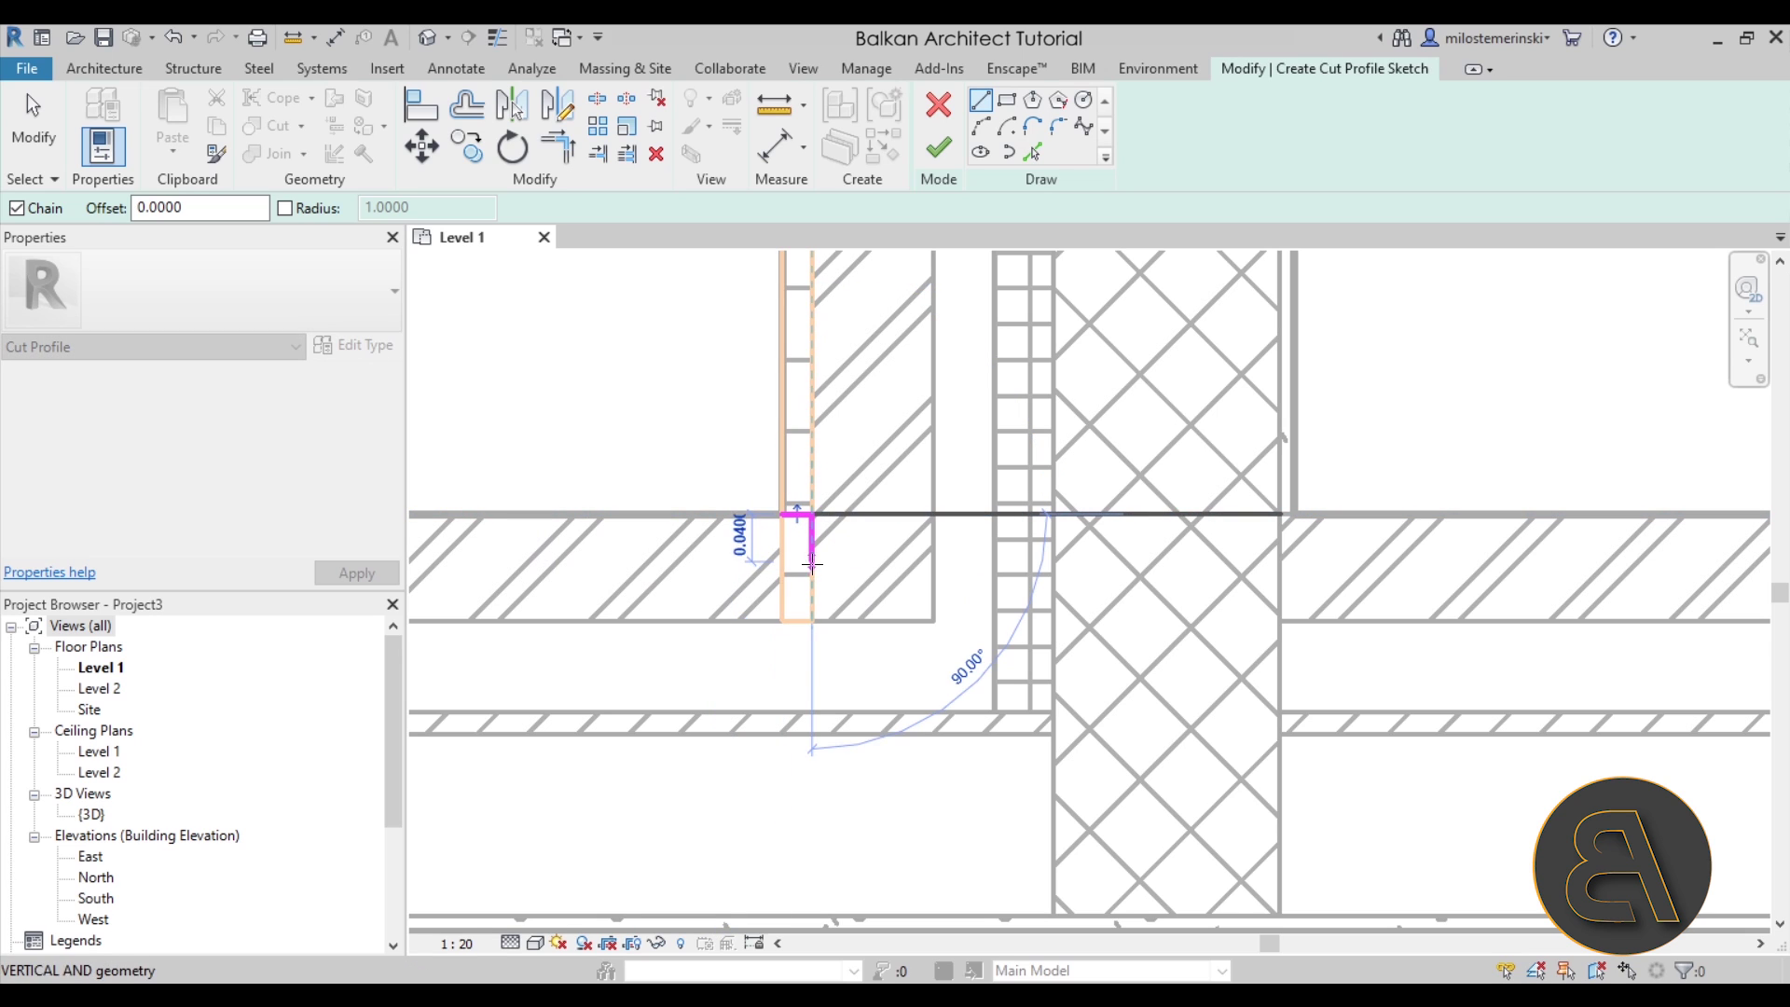
key(Escape)
key(Escape)
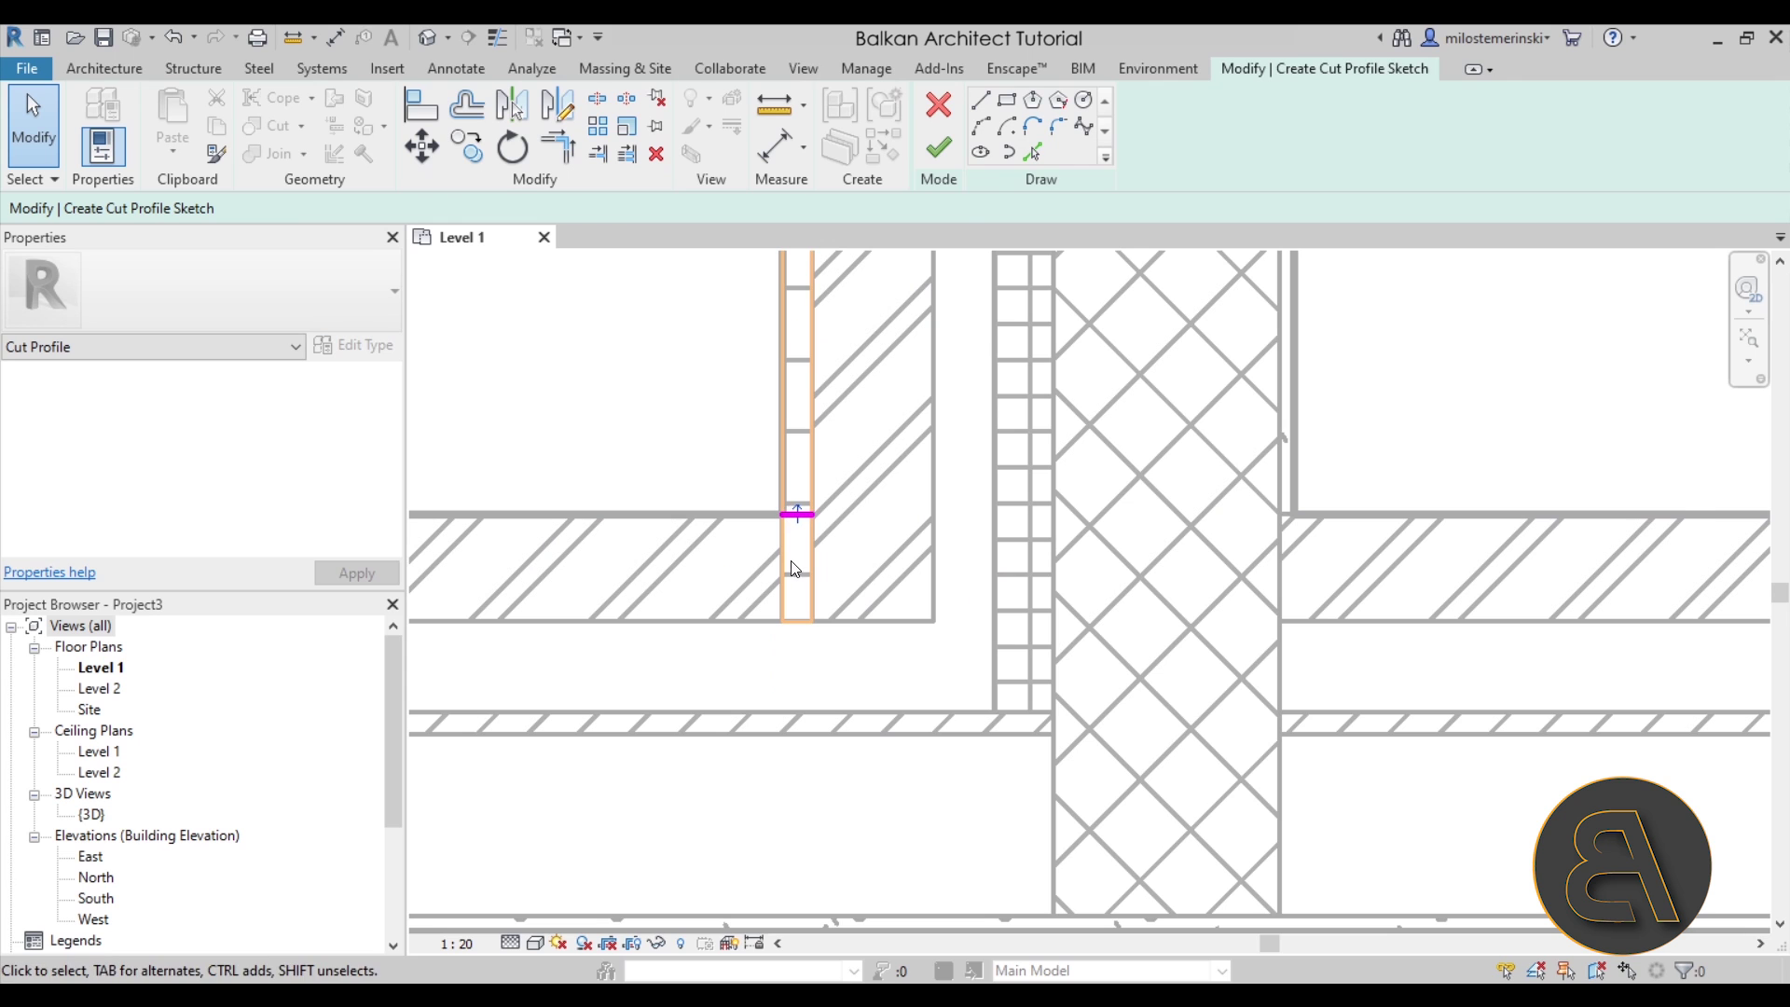
click(937, 149)
click(711, 463)
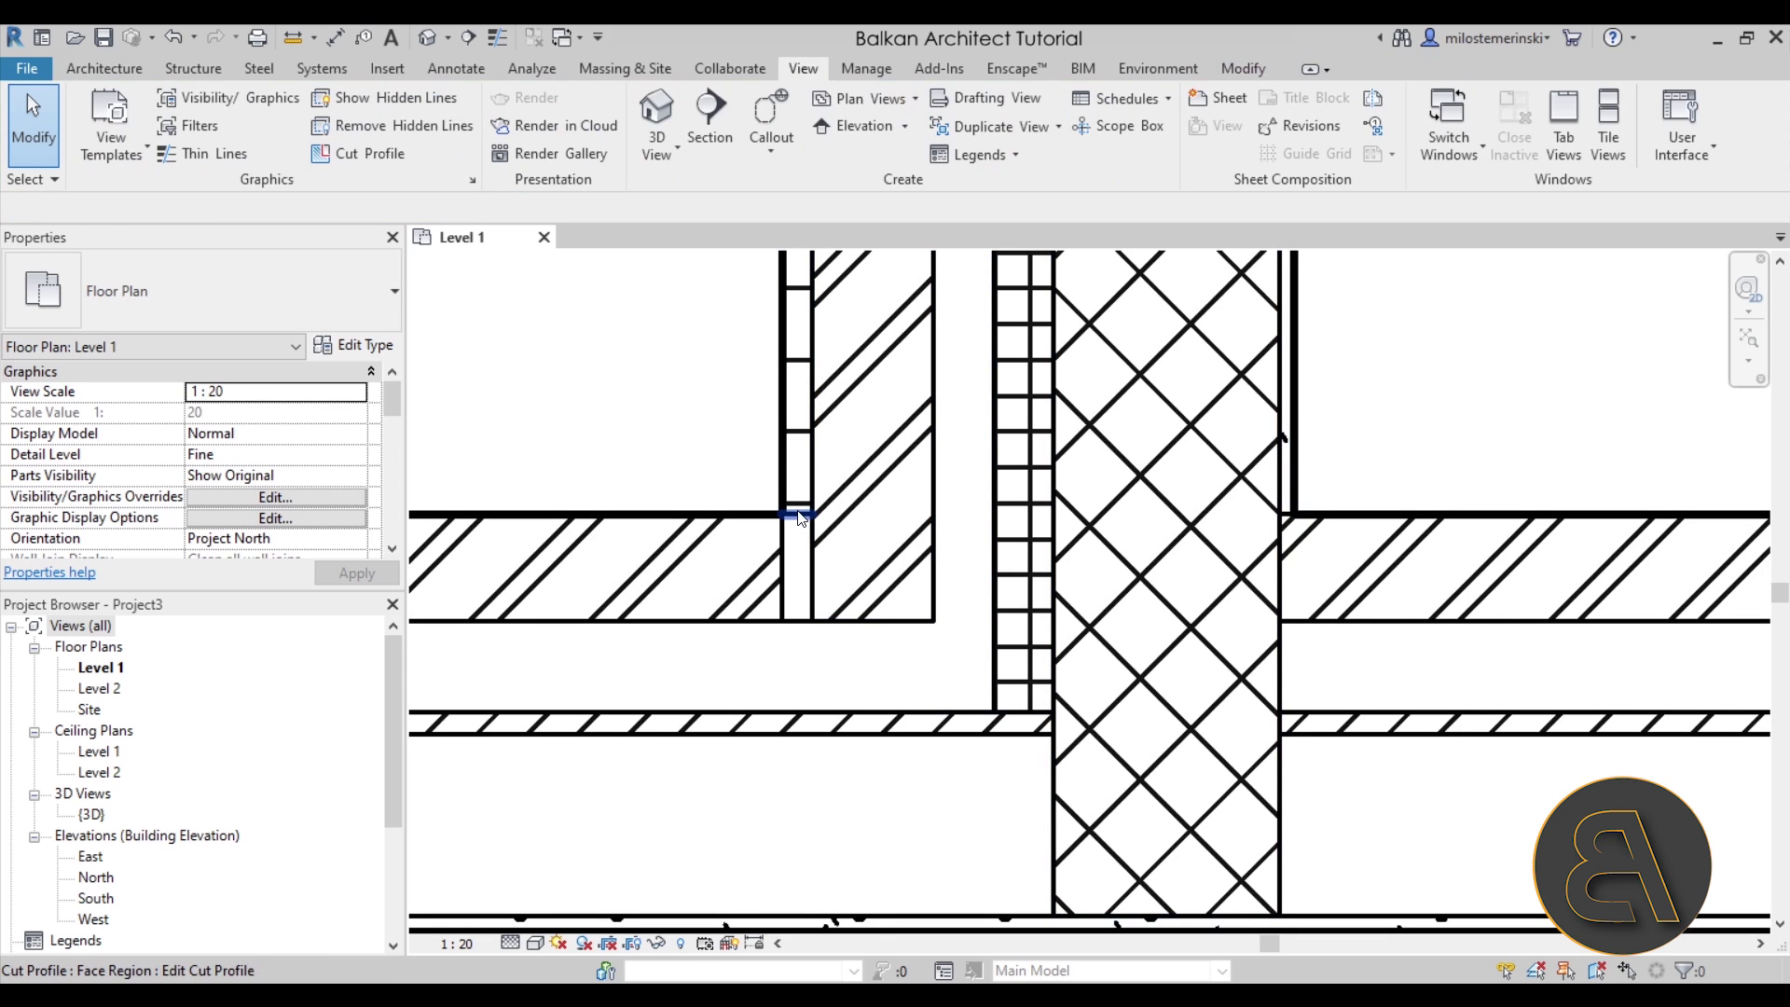
Step: Extend the horizontal wall's brick layer with a Cut Profile sketch to fill the gap up to the vertical wall's brick layer, and finish it
click(362, 153)
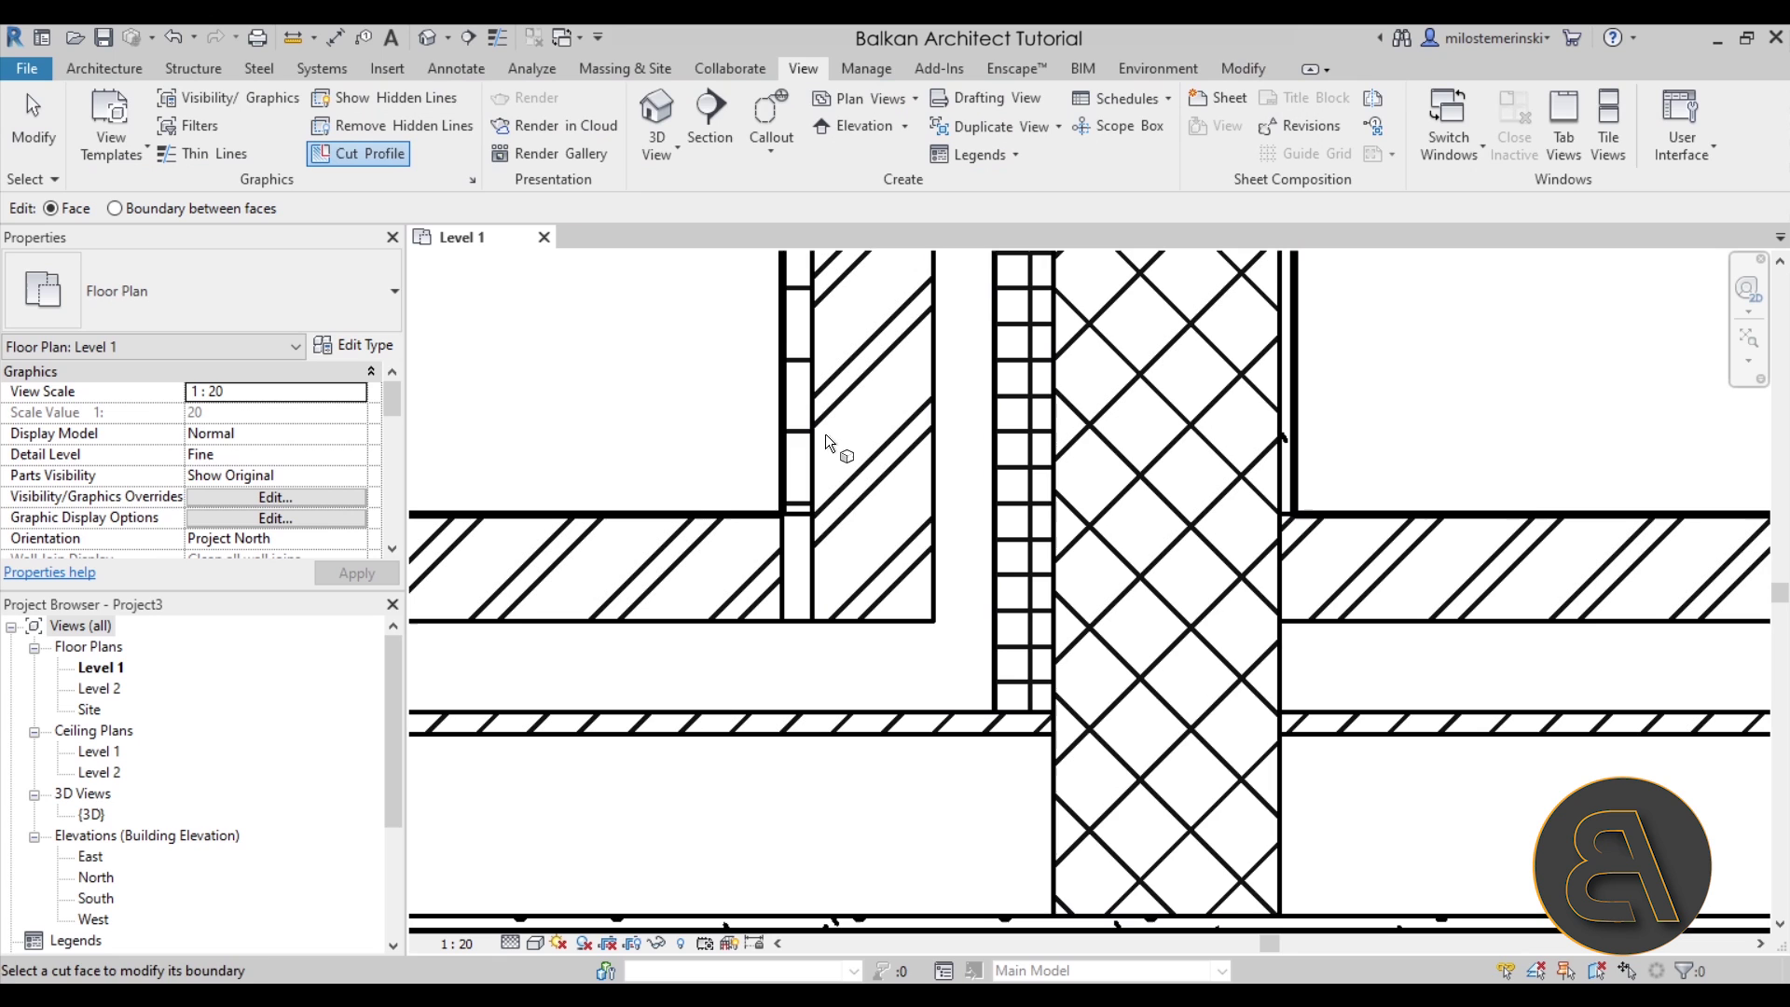
click(782, 561)
click(781, 513)
click(811, 513)
click(811, 621)
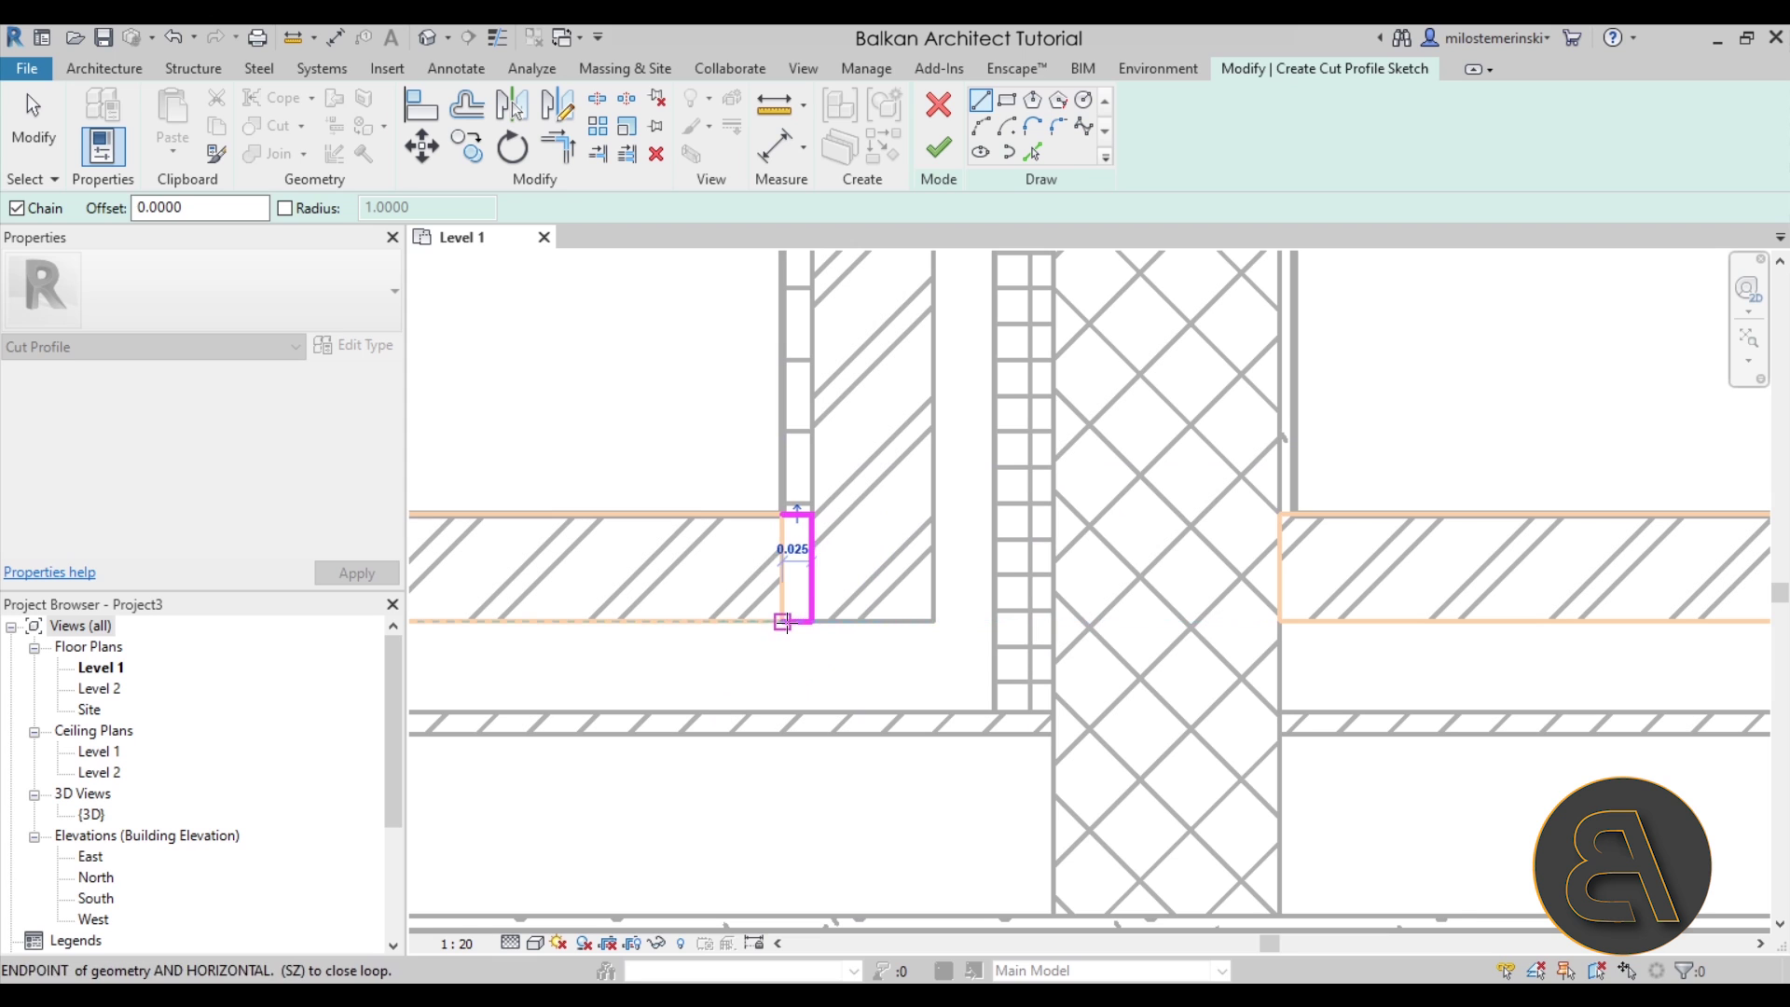
click(783, 622)
key(Escape)
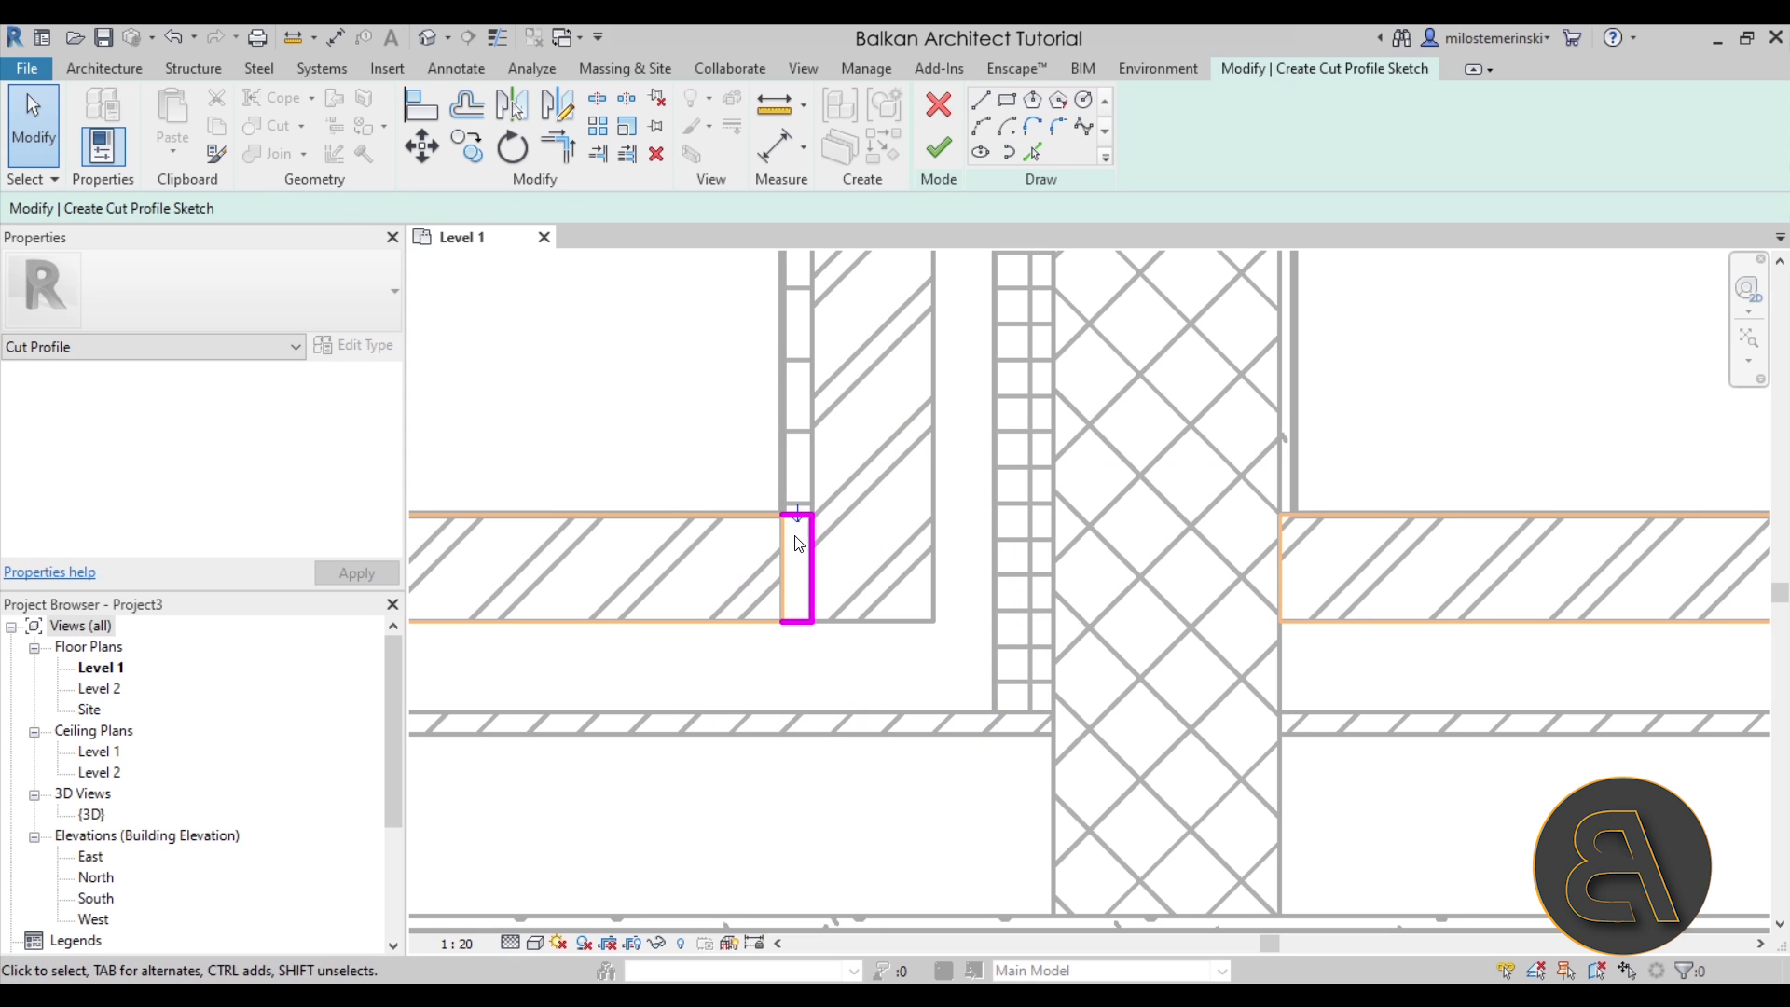
click(940, 149)
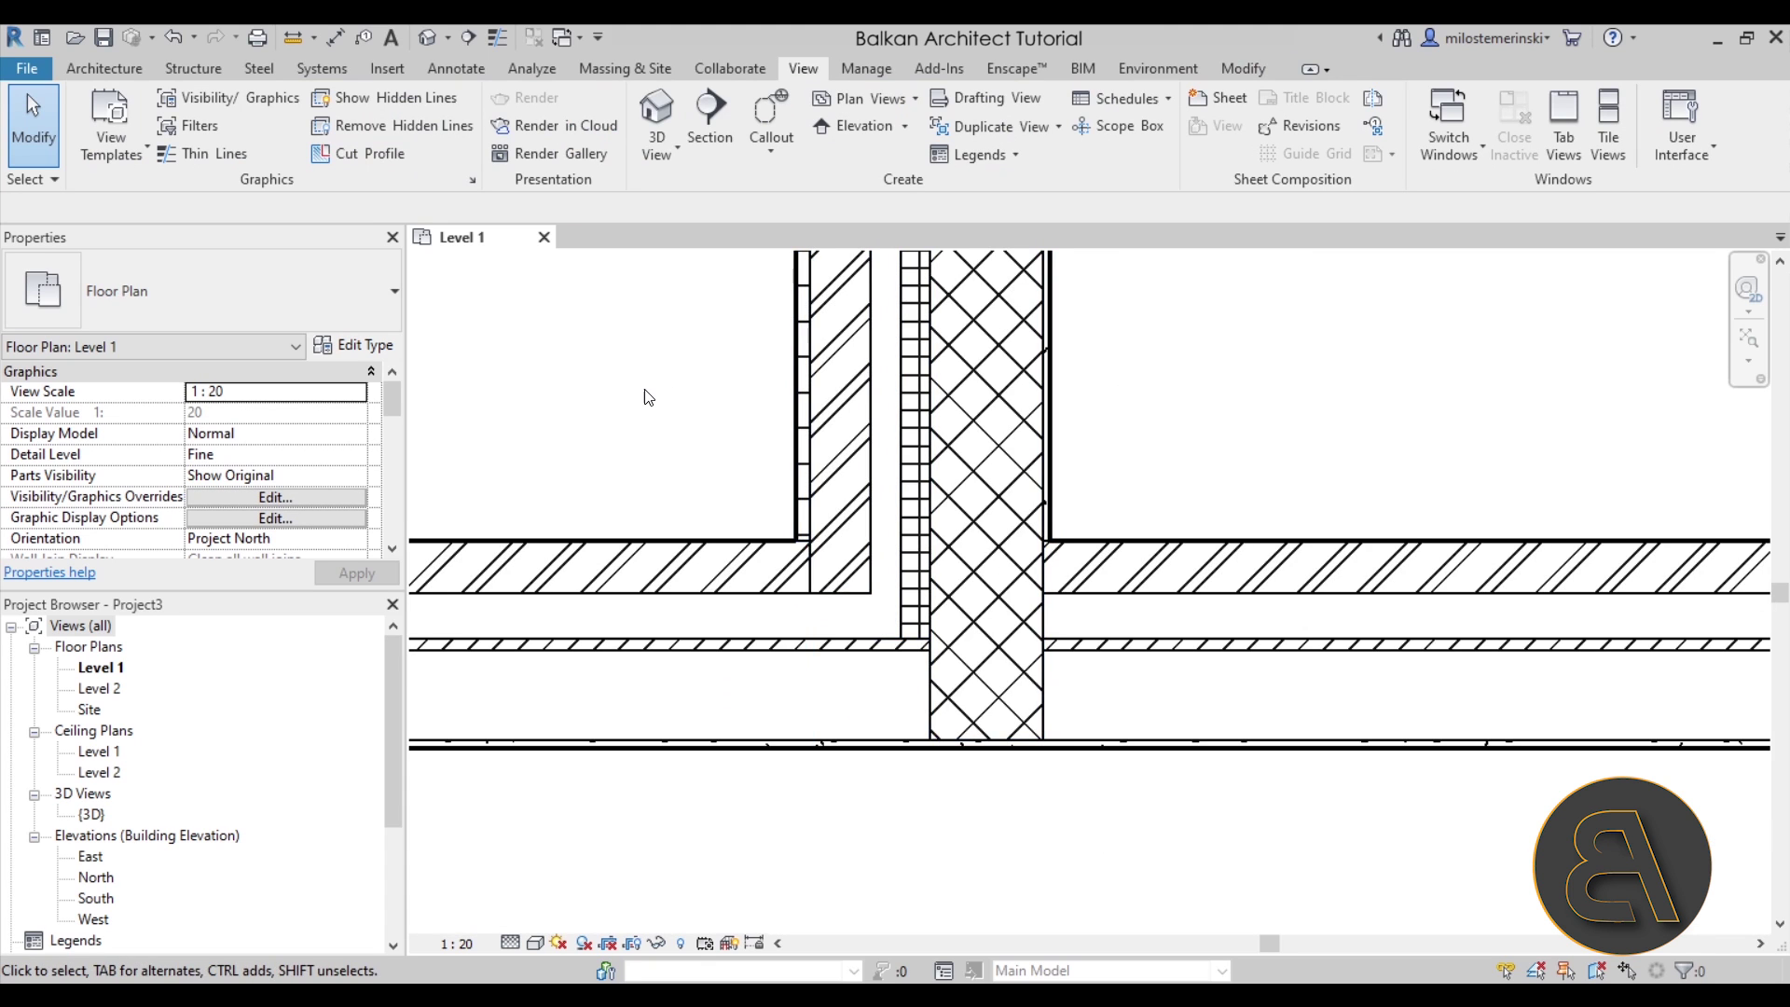
Step: Review the edited layers at the T-junction and the connections along the surrounding walls in the floor plan
scroll(643, 392, down, 1)
middle_drag(643, 392, 813, 403)
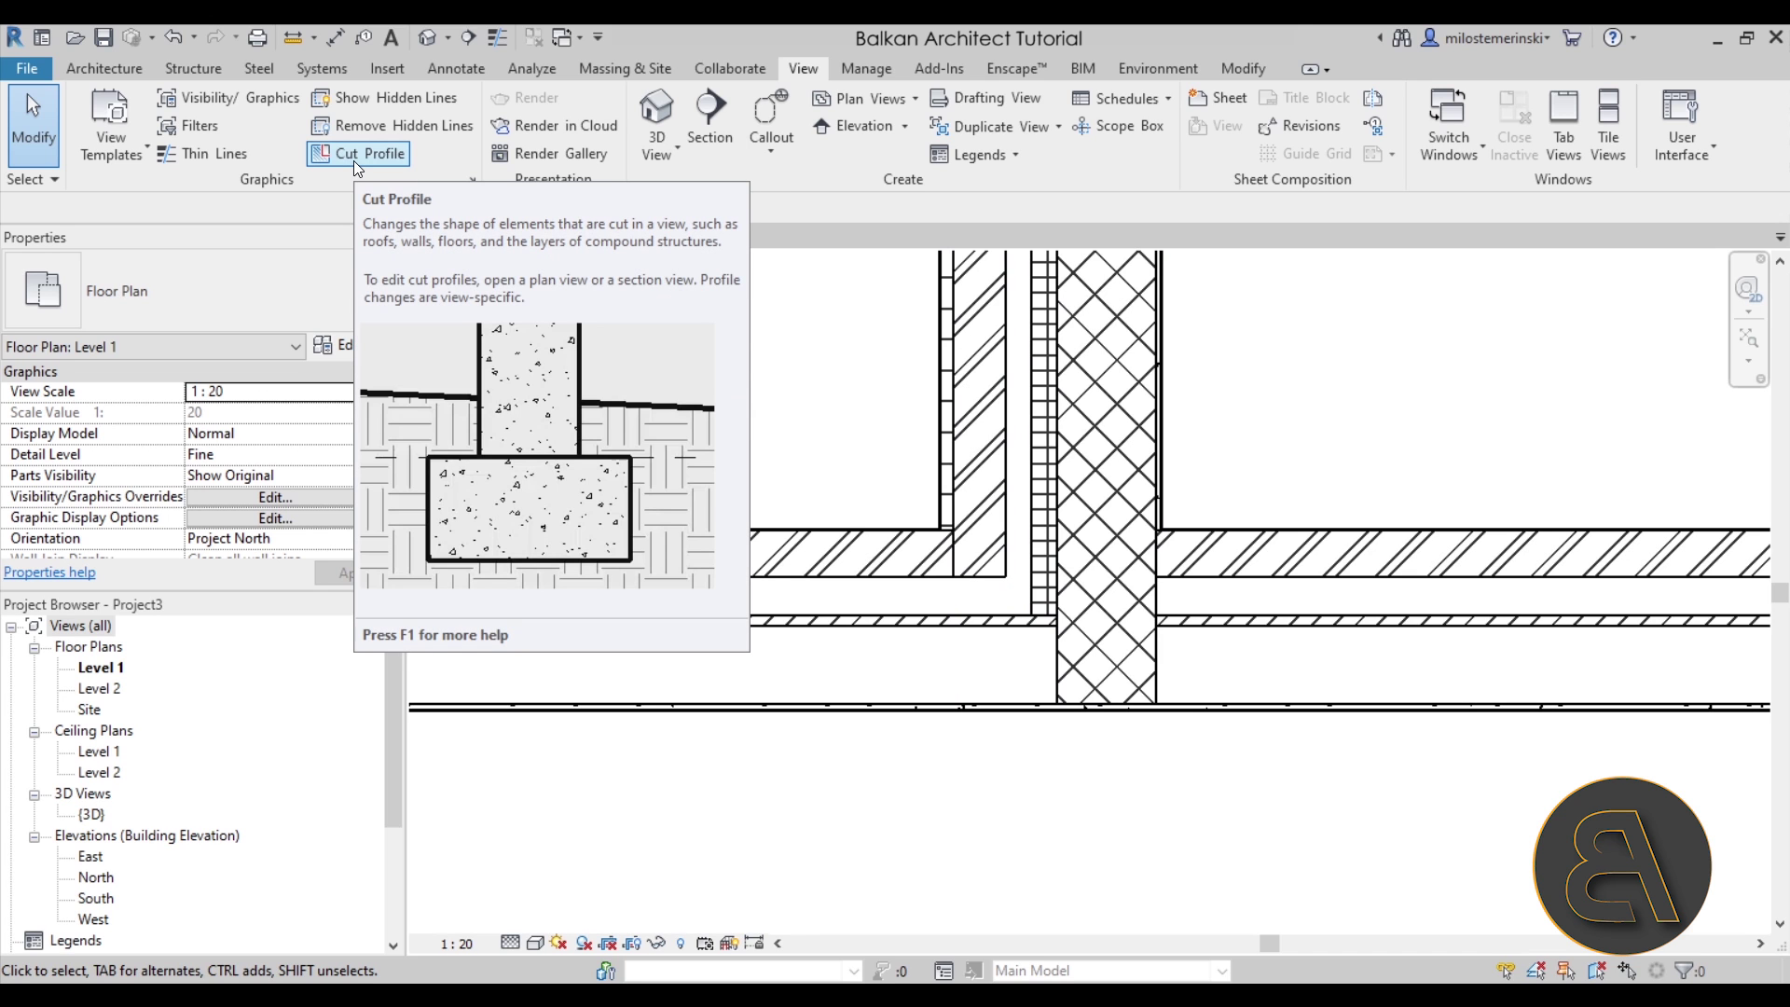
scroll(868, 427, down, 5)
mouse_move(979, 600)
middle_down()
mouse_move(995, 667)
mouse_move(1052, 634)
middle_up()
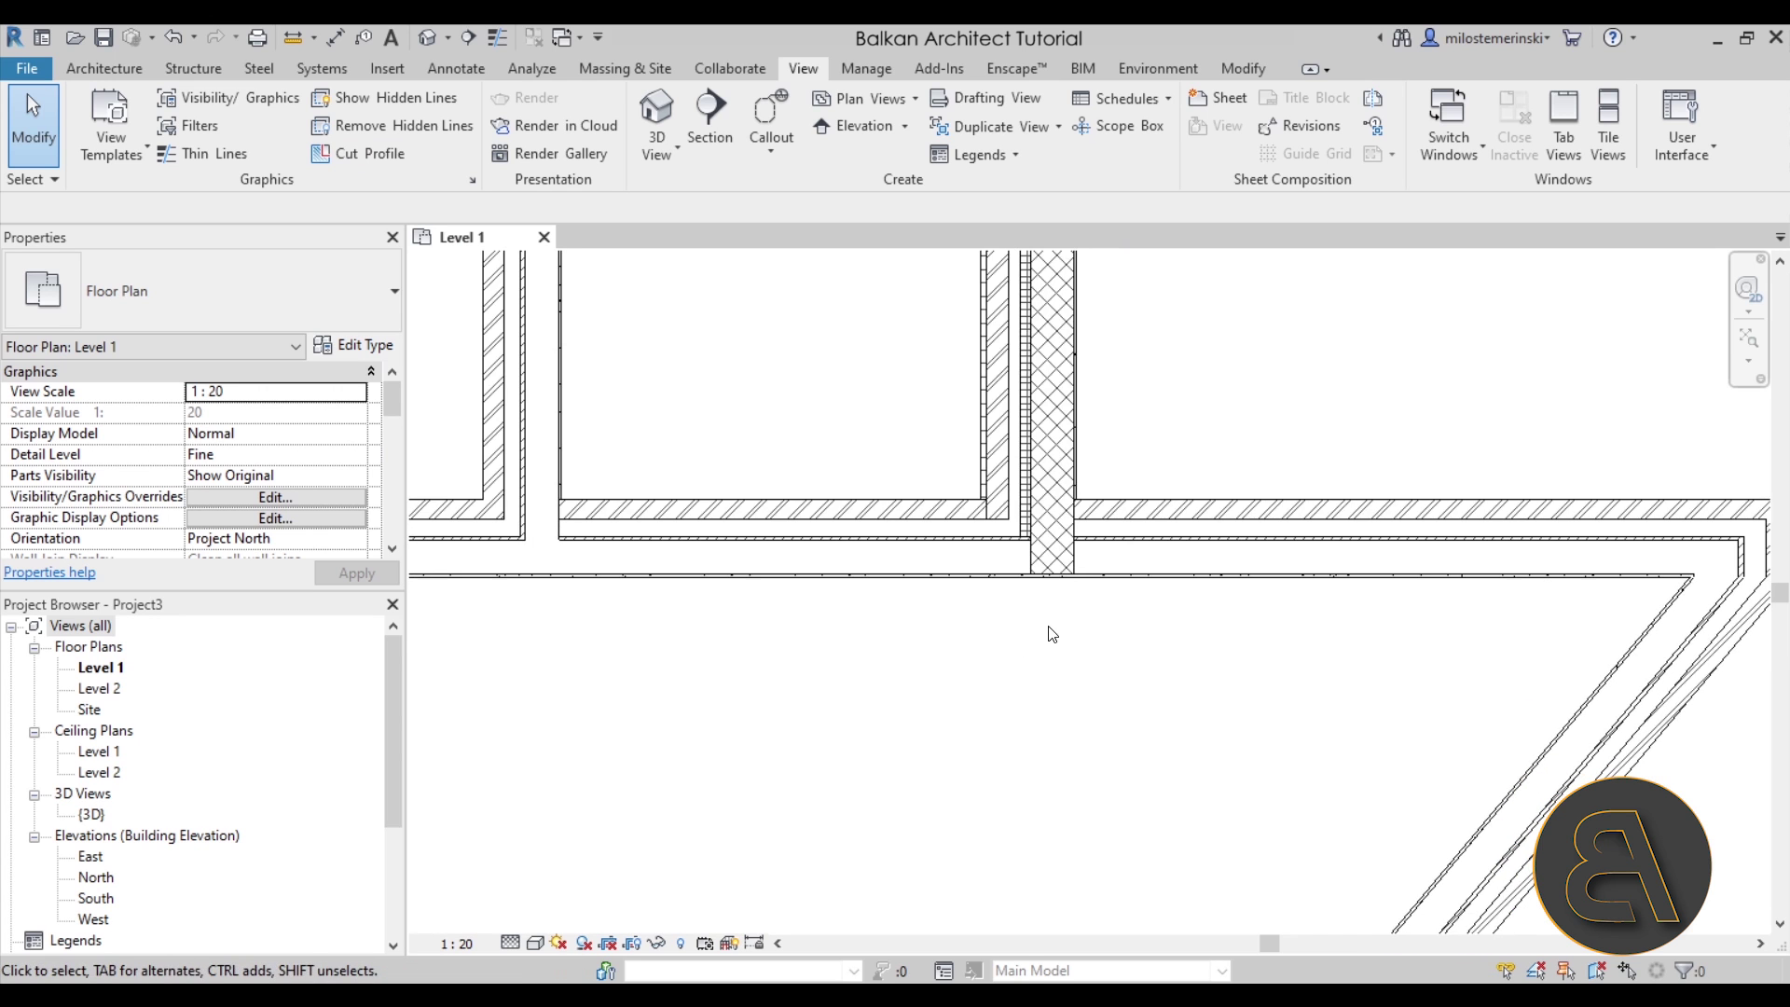
scroll(1052, 634, up, 3)
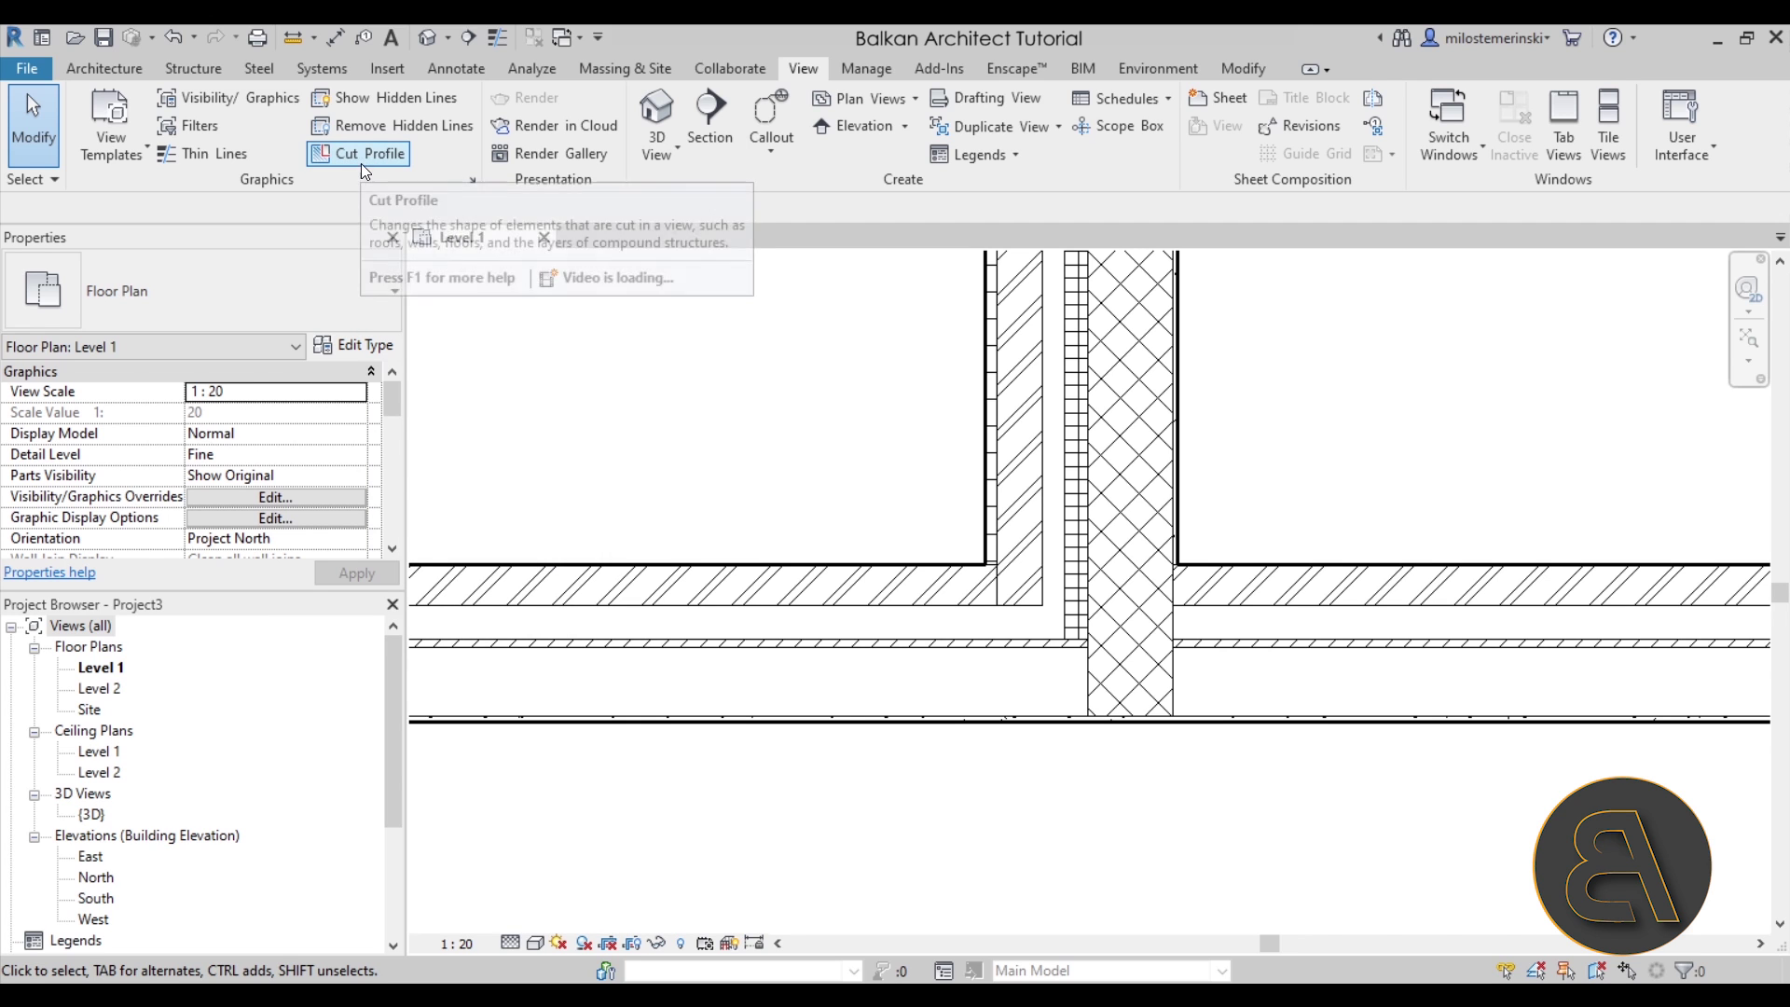
scroll(931, 500, down, 8)
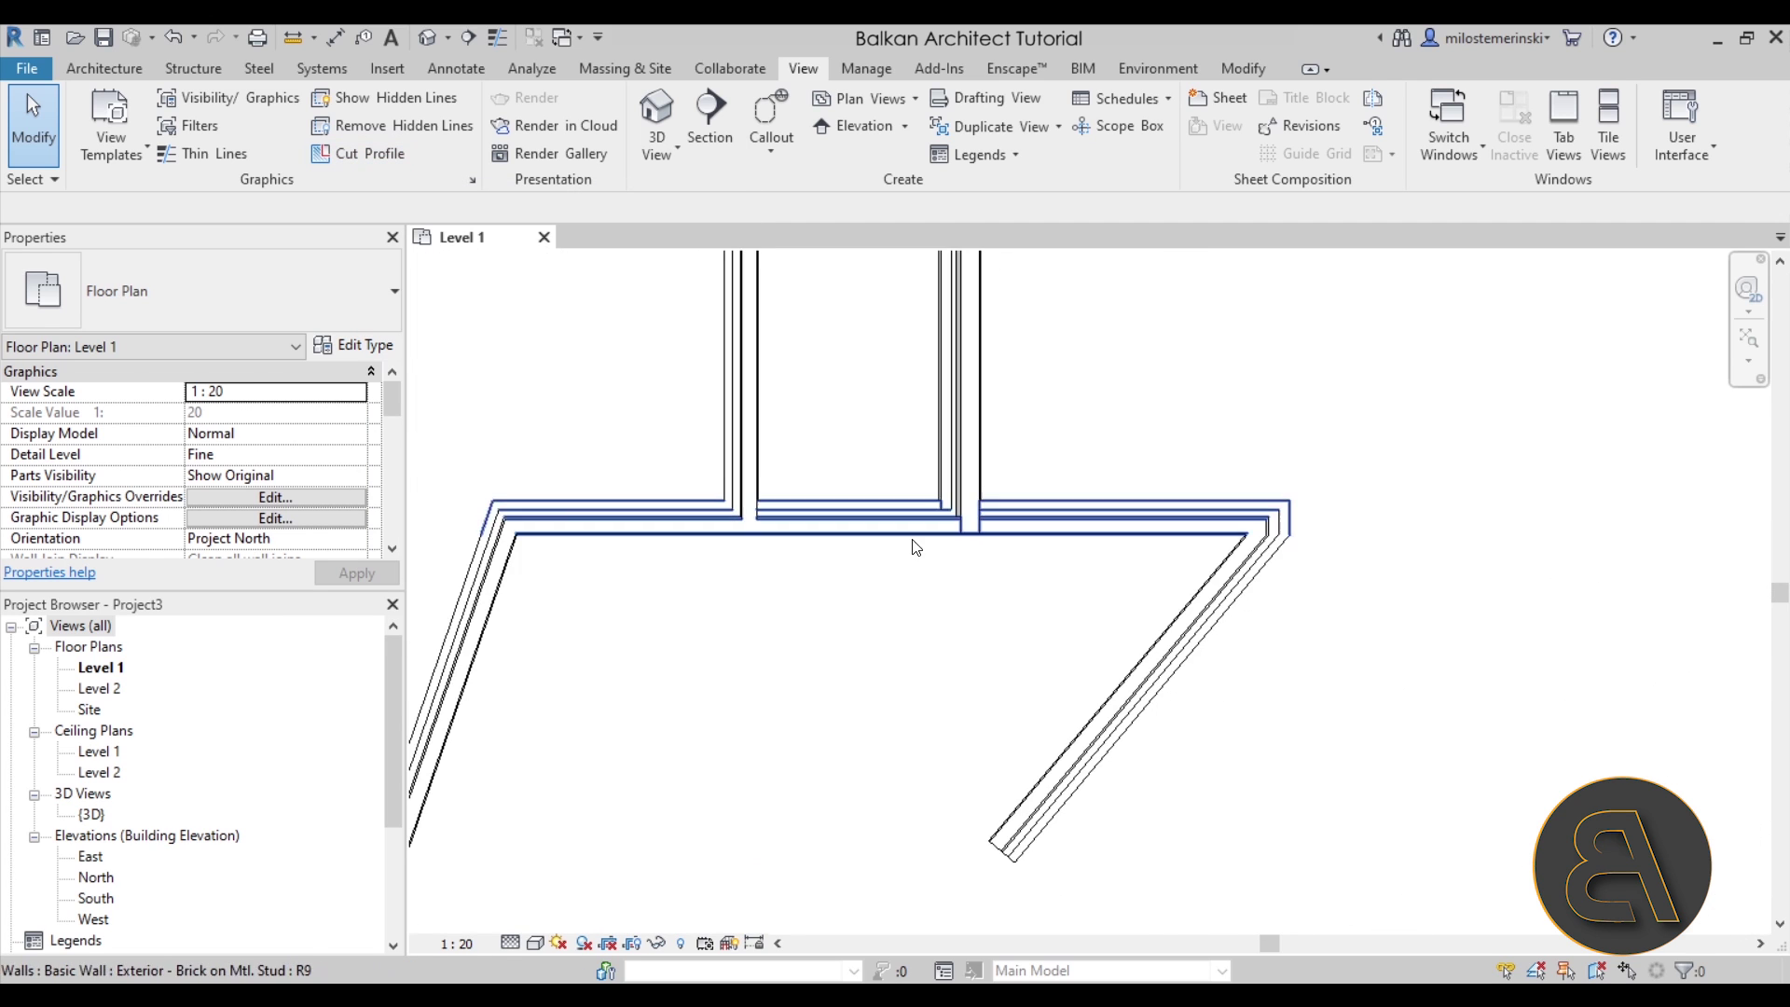
middle_drag(916, 547, 950, 599)
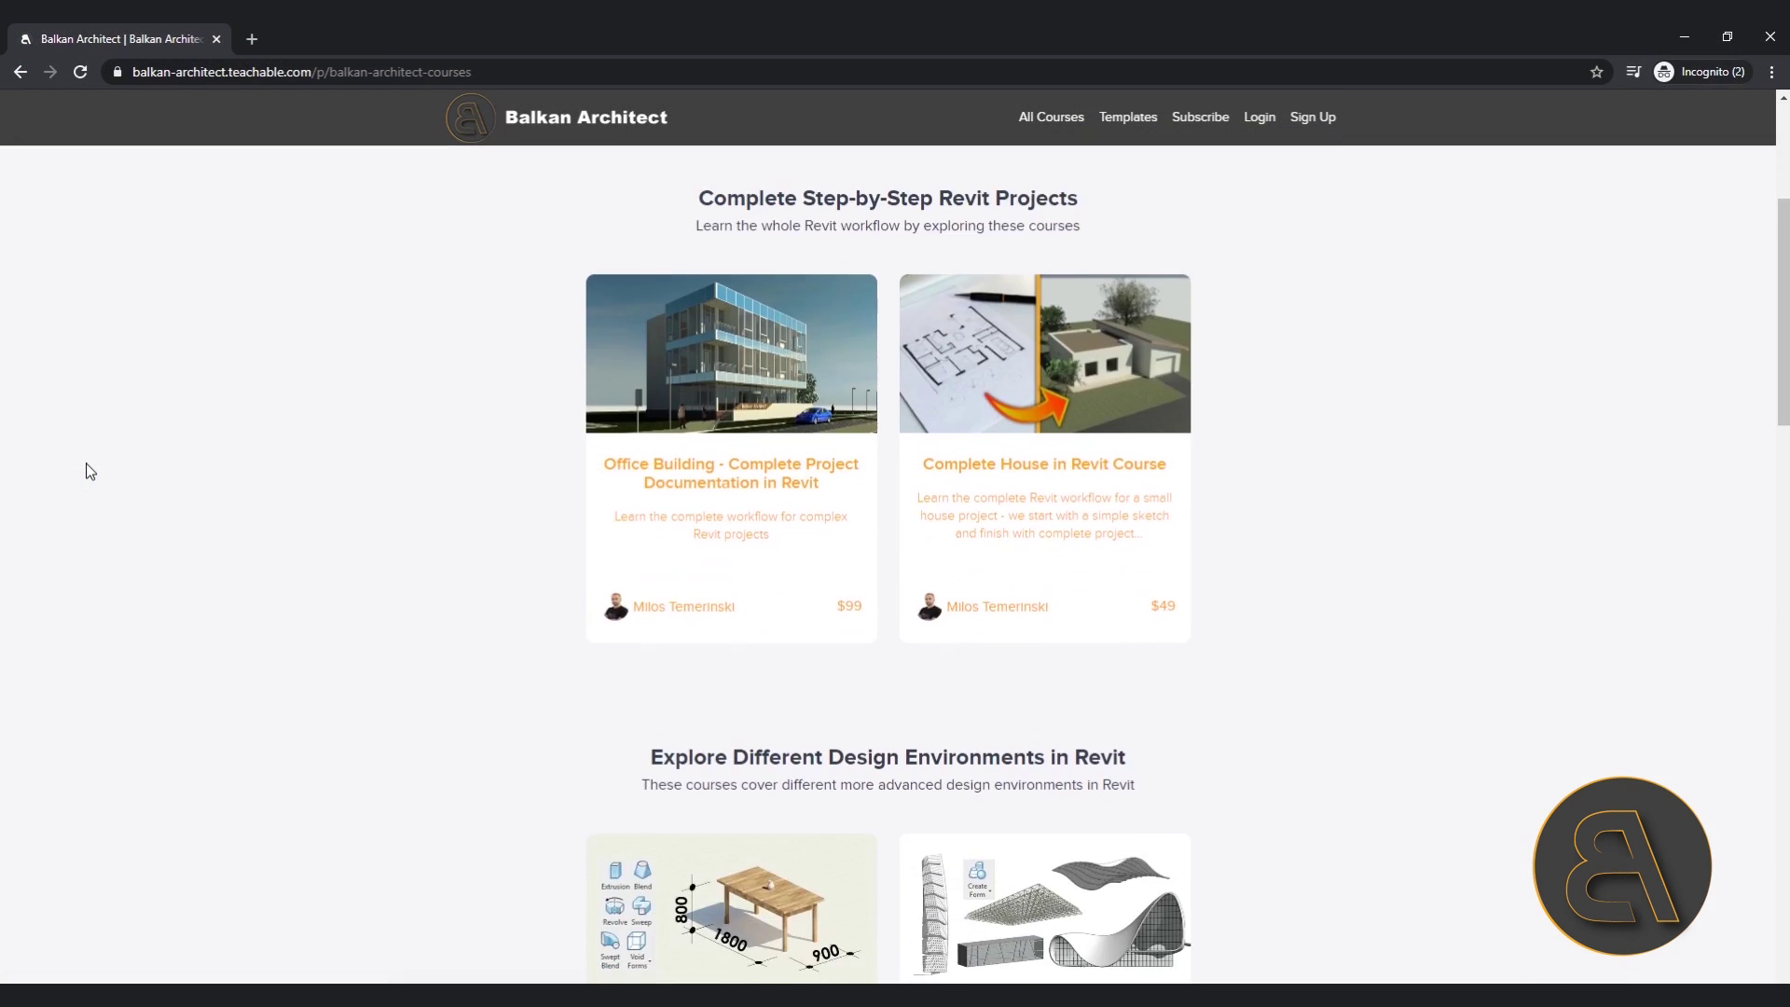
scroll(89, 471, down, 11)
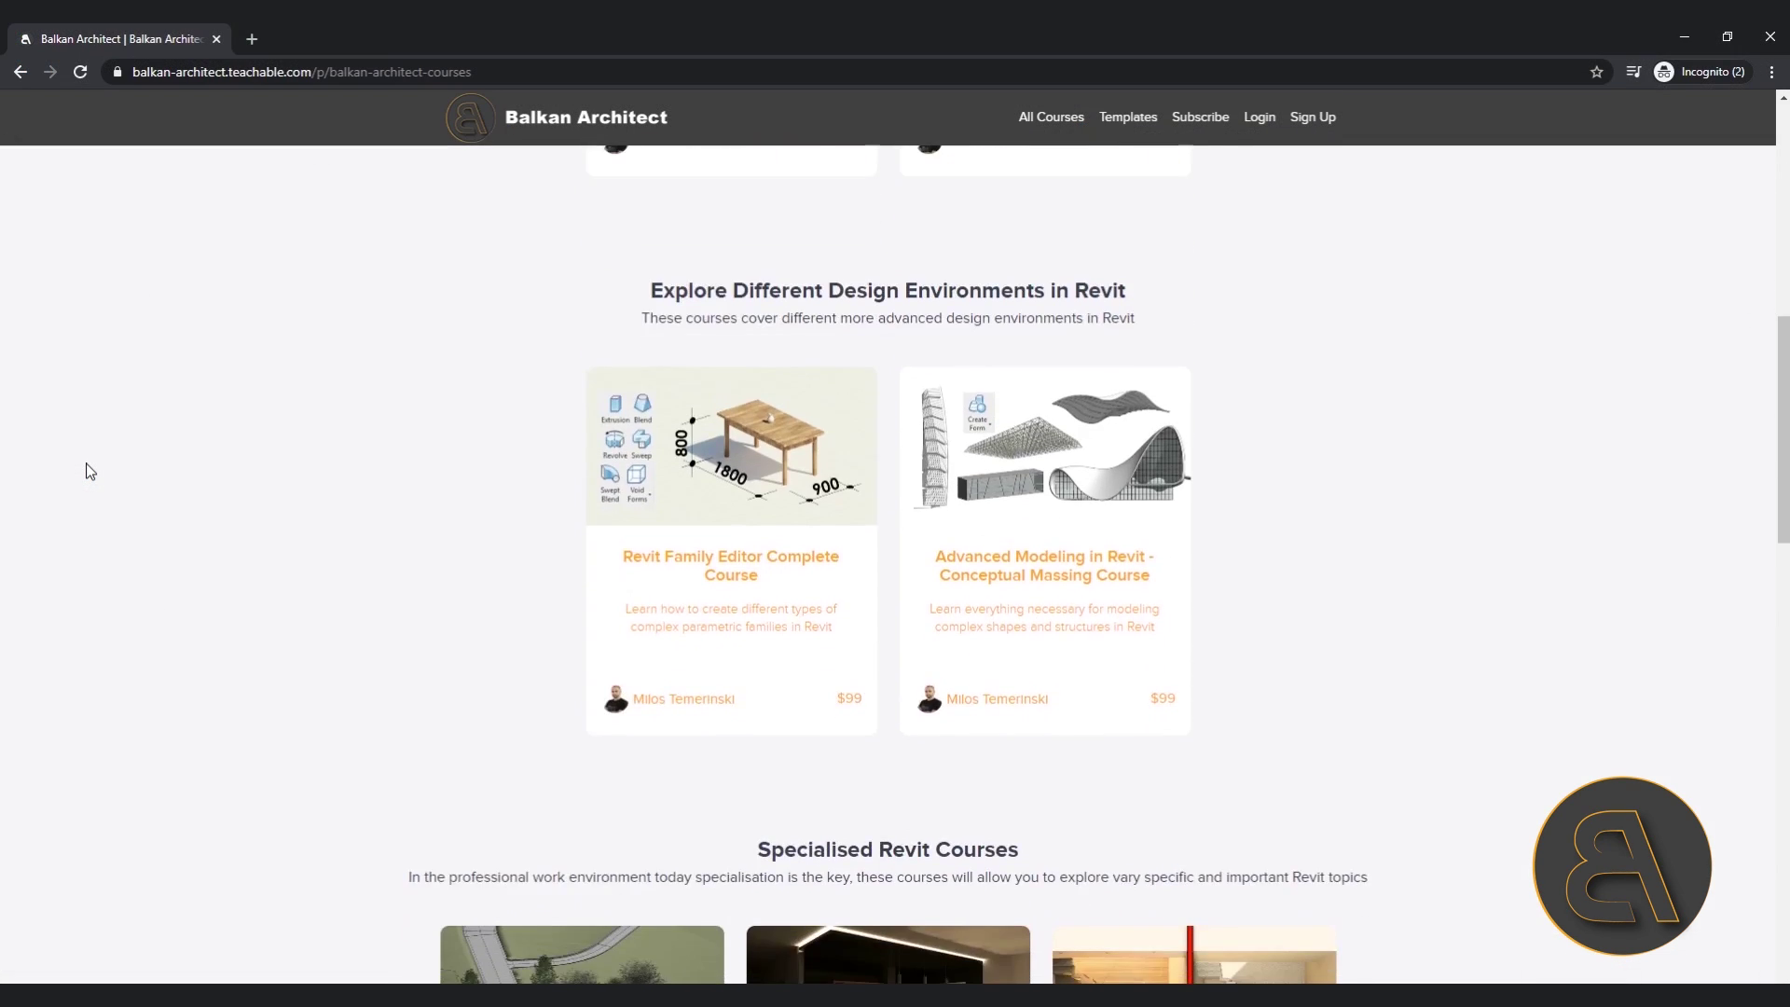
scroll(90, 471, down, 7)
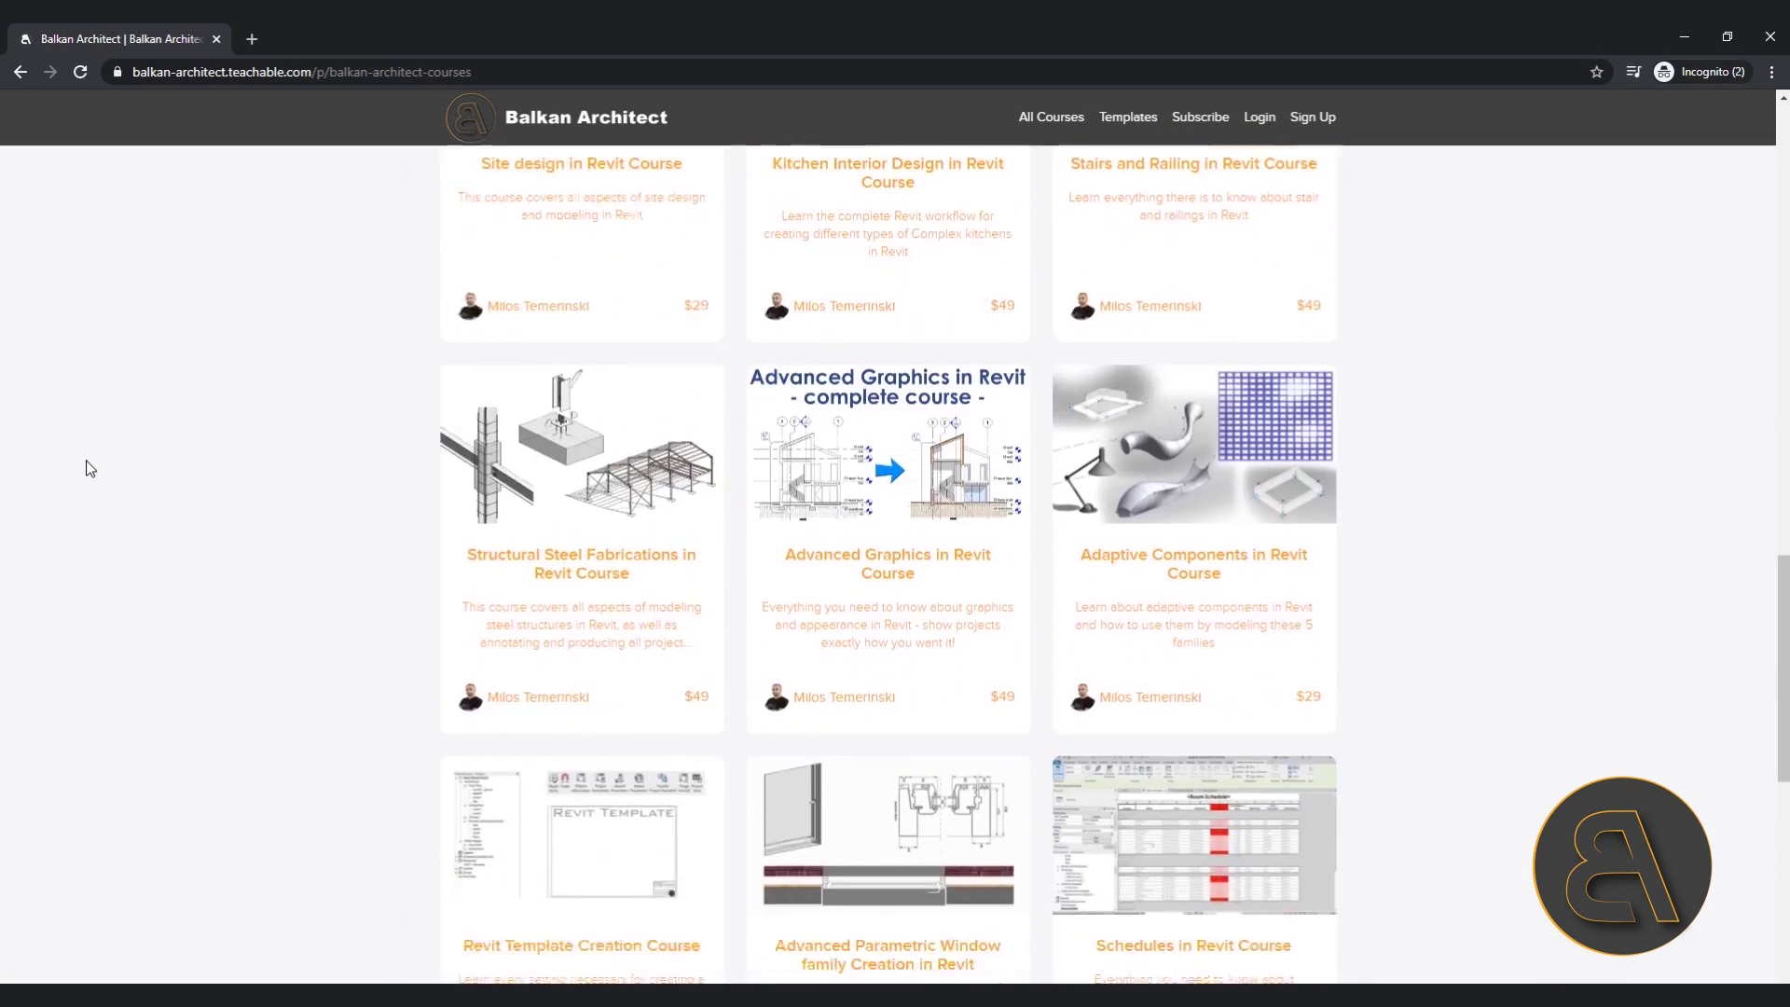